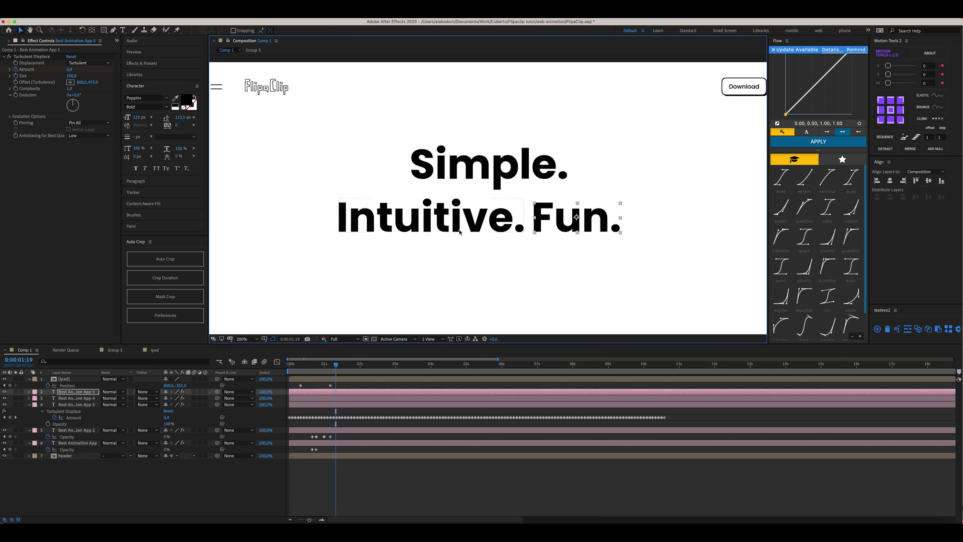
# Move "Intuitive." and "Fun." up to tighten the line spacing beneath "Simple.".
pyautogui.press(',')
pyautogui.hotkey('shift', 'Right')
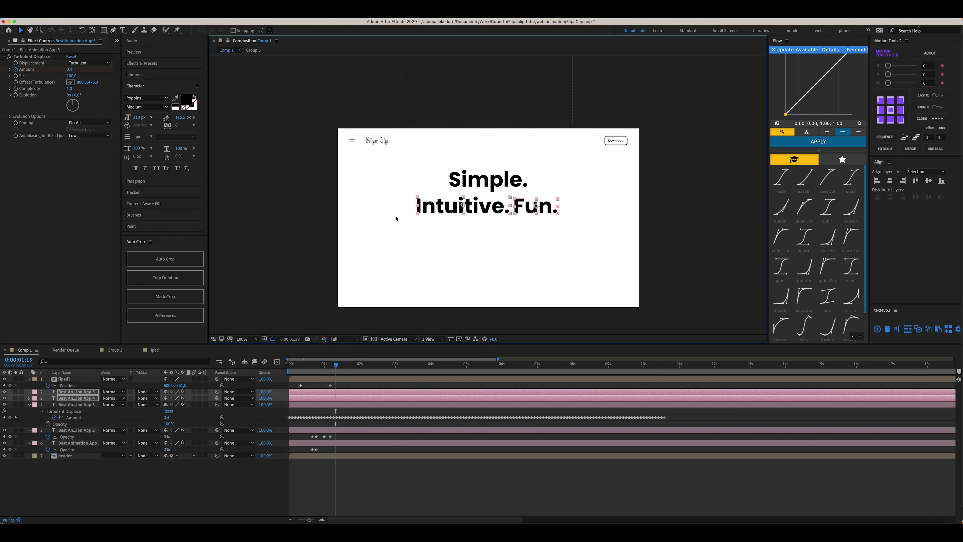
pyautogui.hotkey('shift', 'Up')
pyautogui.keyDown('shift'); pyautogui.click(485, 183); pyautogui.keyUp('shift')
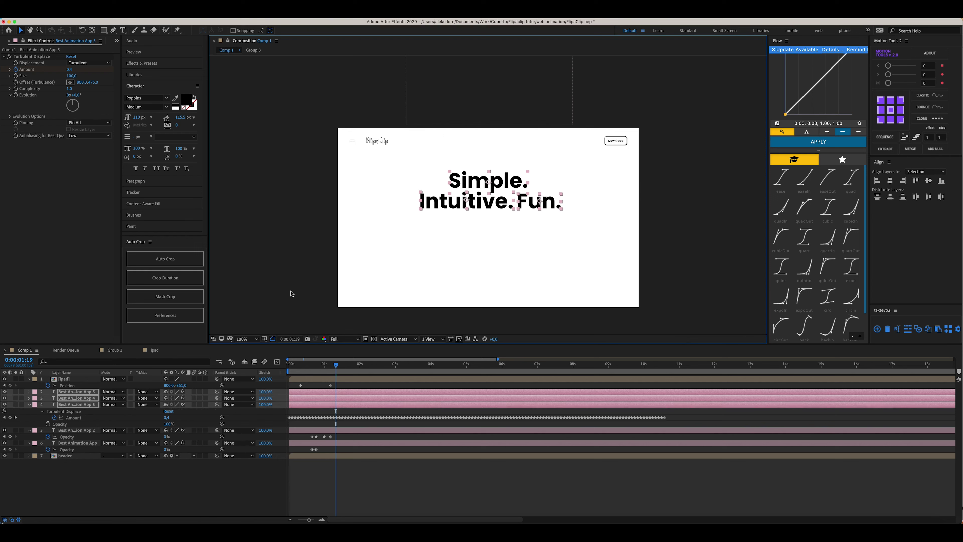
# Select all three headline words, nudge them slightly down and reveal their Position properties.
pyautogui.click(443, 276)
pyautogui.click(537, 205)
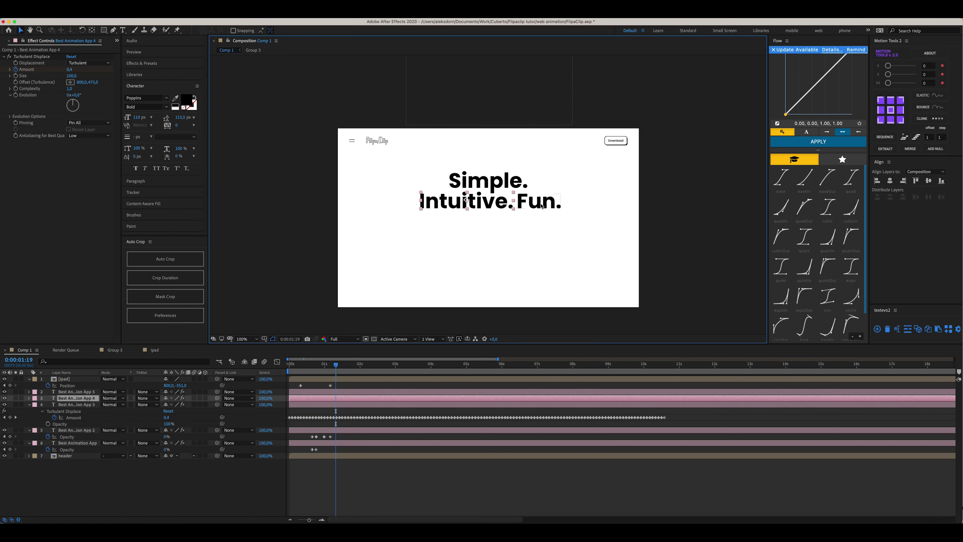
pyautogui.keyDown('shift'); pyautogui.click(545, 205); pyautogui.keyUp('shift')
pyautogui.keyDown('shift'); pyautogui.click(524, 184); pyautogui.keyUp('shift')
pyautogui.press('.')
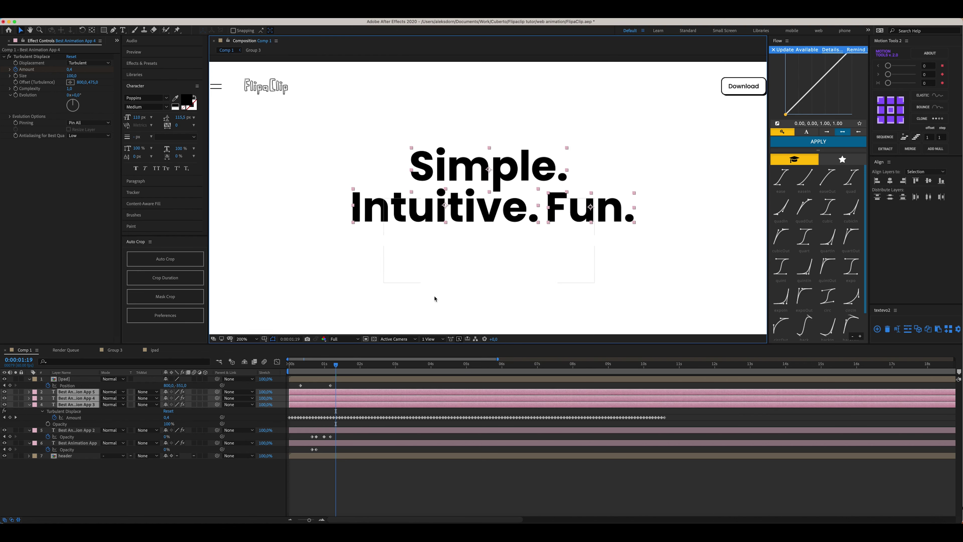
pyautogui.moveTo(405, 294); pyautogui.dragTo(408, 258)
pyautogui.click(402, 300)
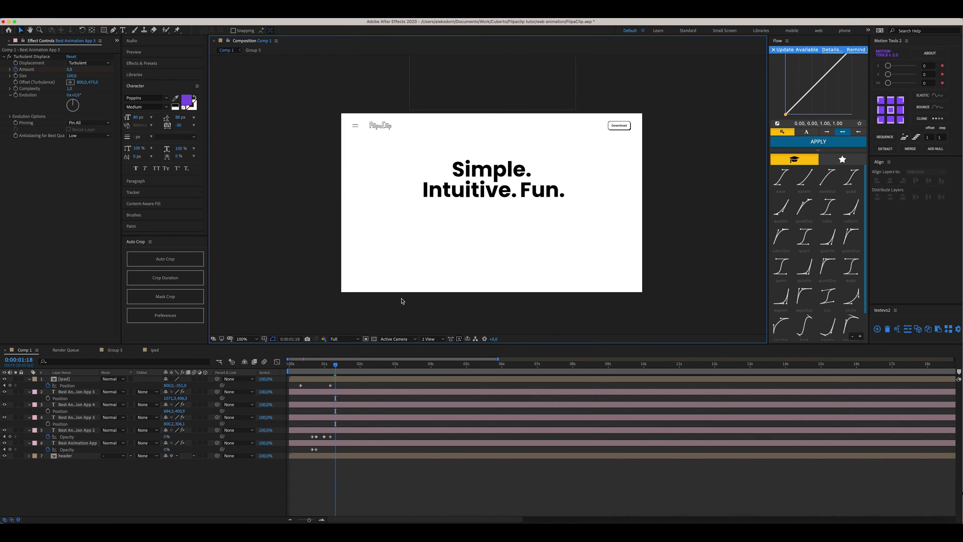
# Place the "Simple." layer above the other two headline words and give all three layers a teal-green label.
pyautogui.click(468, 193)
pyautogui.click(74, 398)
pyautogui.click(72, 417)
pyautogui.press('super+alt+Up')
pyautogui.press('super+alt+Up')
pyautogui.keyDown('shift'); pyautogui.click(71, 417); pyautogui.keyUp('shift')
pyautogui.click(35, 392)
pyautogui.click(47, 405)
# Parent the "Fun." and "Intuitive." layers to the "Simple." layer.
pyautogui.click(85, 418)
pyautogui.click(82, 405)
pyautogui.keyDown('shift'); pyautogui.click(86, 419); pyautogui.keyUp('shift')
pyautogui.moveTo(216, 405); pyautogui.dragTo(88, 395)
pyautogui.click(87, 393)
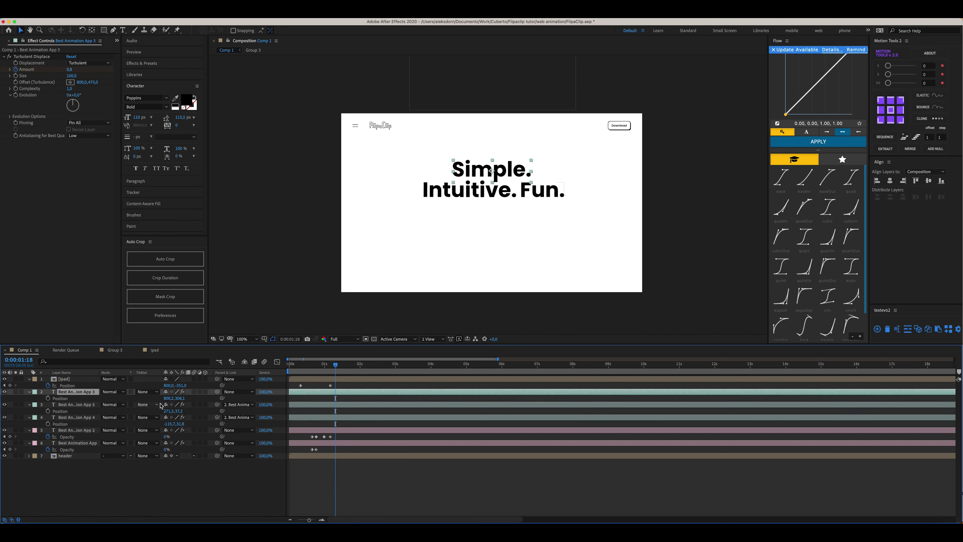
# Keyframe the "Simple." layer's Position to rise 20 px from 0:00:01:18 to 0:00:01:34 and apply the ease curve.
pyautogui.click(48, 398)
pyautogui.moveTo(338, 369); pyautogui.dragTo(346, 369)
pyautogui.hotkey('shift', 'Up')
pyautogui.hotkey('shift', 'Up')
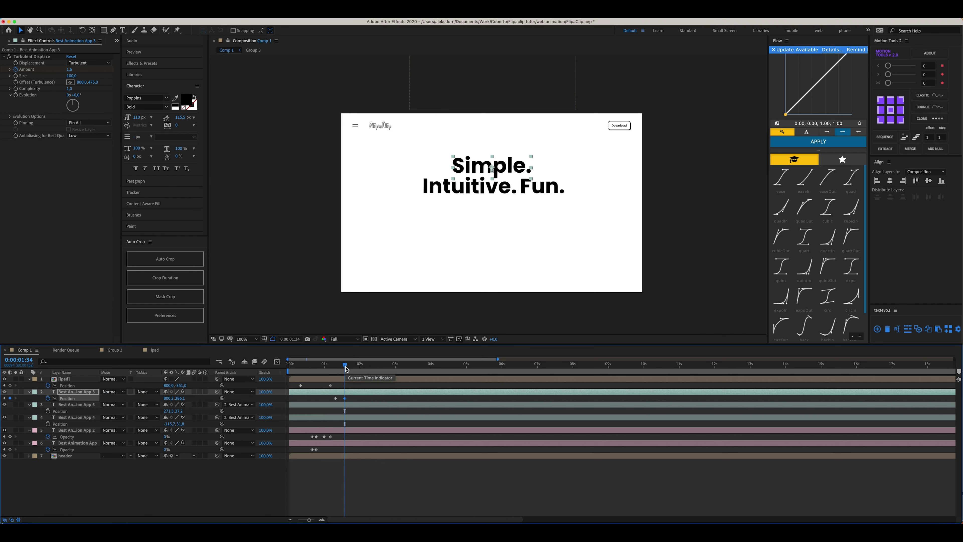
pyautogui.press('j')
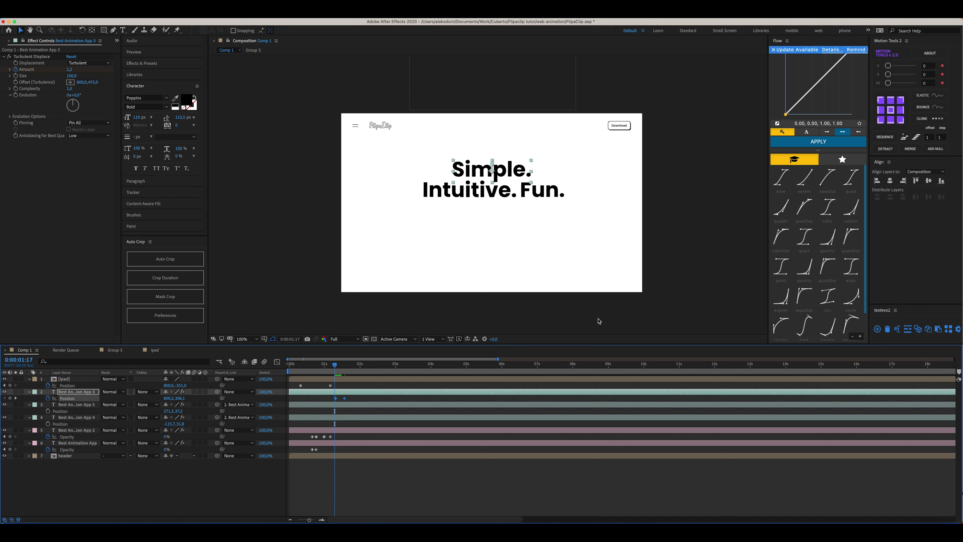
pyautogui.click(781, 177)
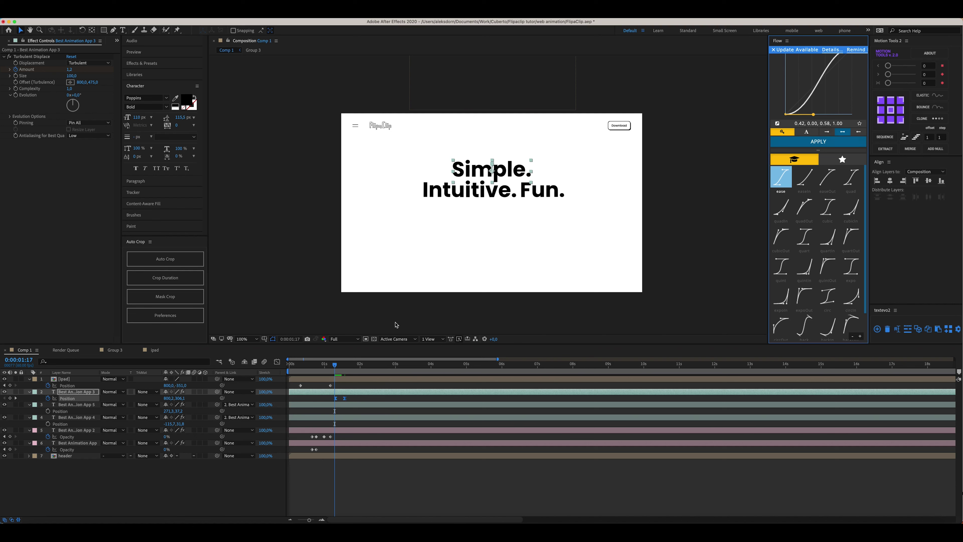
# Preview the headline move, then lower the "Simple." starting Position at 0:00:01:18 to 800.2, 366.1.
pyautogui.click(336, 369)
pyautogui.press('space')
pyautogui.press('space')
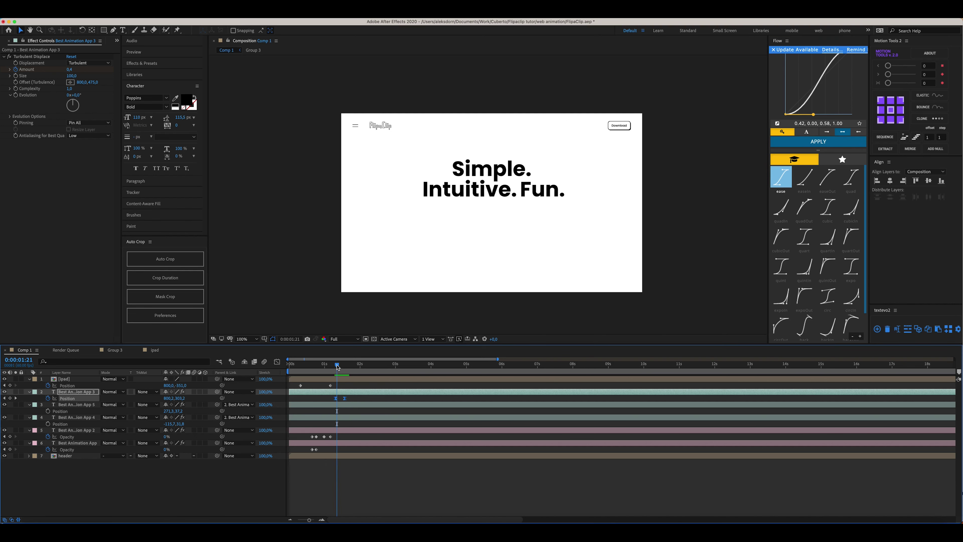
pyautogui.moveTo(339, 368); pyautogui.dragTo(337, 368)
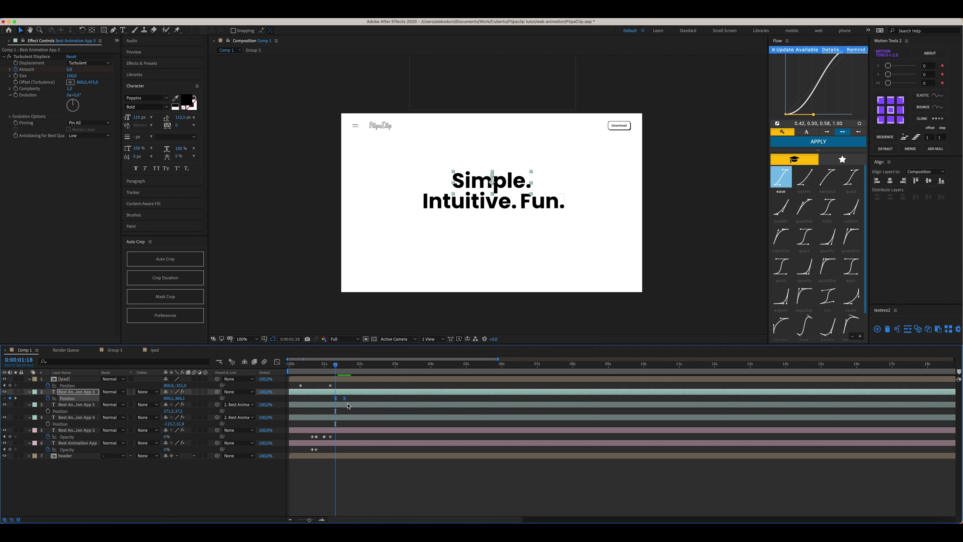
# Keyframe the "Simple." layer's Opacity from 0% at 0:00:01:18 to 100% at the Position end keyframe, with the ease curve.
pyautogui.press('t')
pyautogui.click(48, 398)
pyautogui.press('u')
pyautogui.moveTo(344, 368); pyautogui.dragTo(347, 370)
pyautogui.click(10, 417)
pyautogui.click(4, 417)
pyautogui.click(166, 418)
pyautogui.write('0')
pyautogui.press('Return')
pyautogui.moveTo(356, 420); pyautogui.dragTo(331, 416)
pyautogui.click(818, 141)
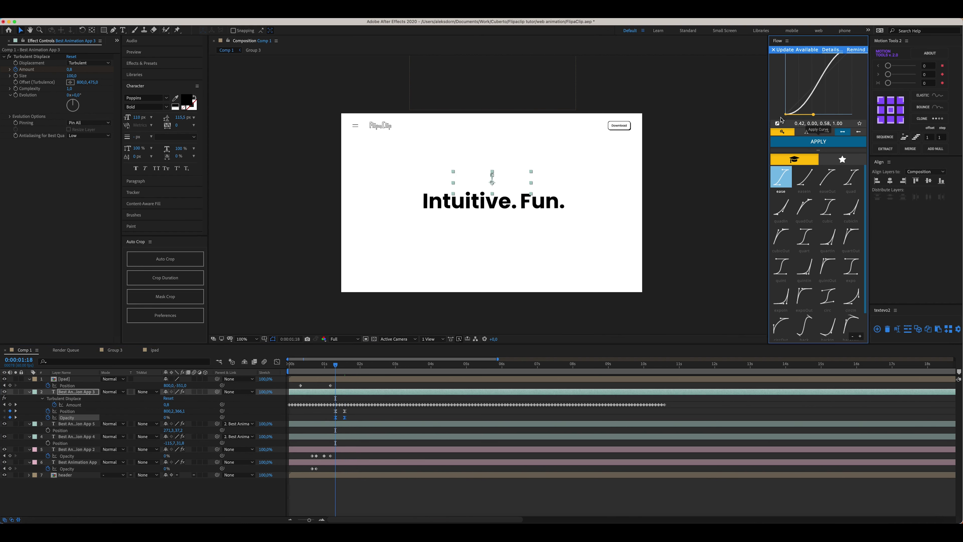
# Preview the fade-in, then move the ending Position and Opacity keyframes of "Simple." to 0:00:01:44.
pyautogui.click(773, 50)
pyautogui.press('space')
pyautogui.press('space')
pyautogui.moveTo(358, 419)
pyautogui.mouseDown()
pyautogui.moveTo(343, 410)
pyautogui.moveTo(350, 411)
pyautogui.mouseUp()
pyautogui.moveTo(337, 365); pyautogui.dragTo(351, 368)
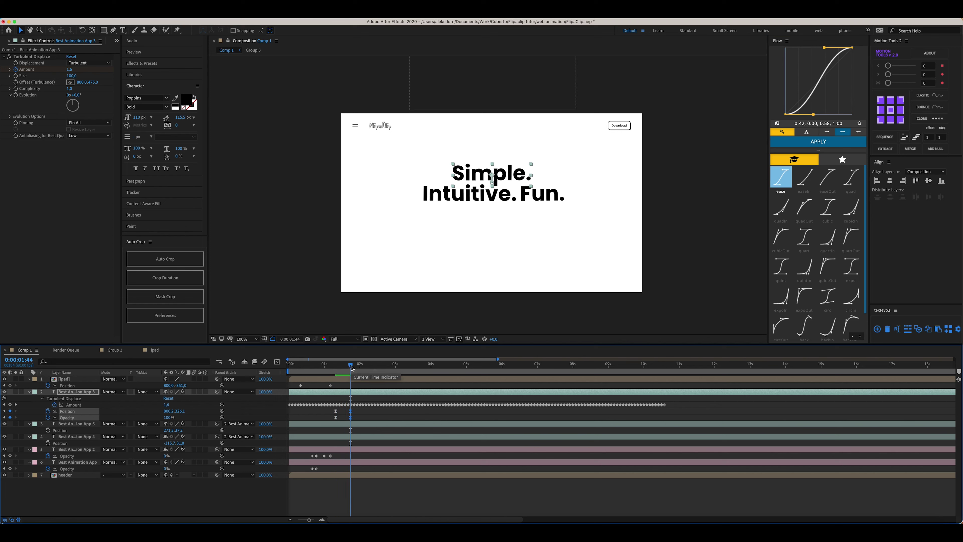
# Hold the "Simple." layer's Position with a keyframe at 0:00:01:58, then raise it to 800.2, 298.1 at 0:00:02:16.
pyautogui.moveTo(352, 367); pyautogui.dragTo(359, 367)
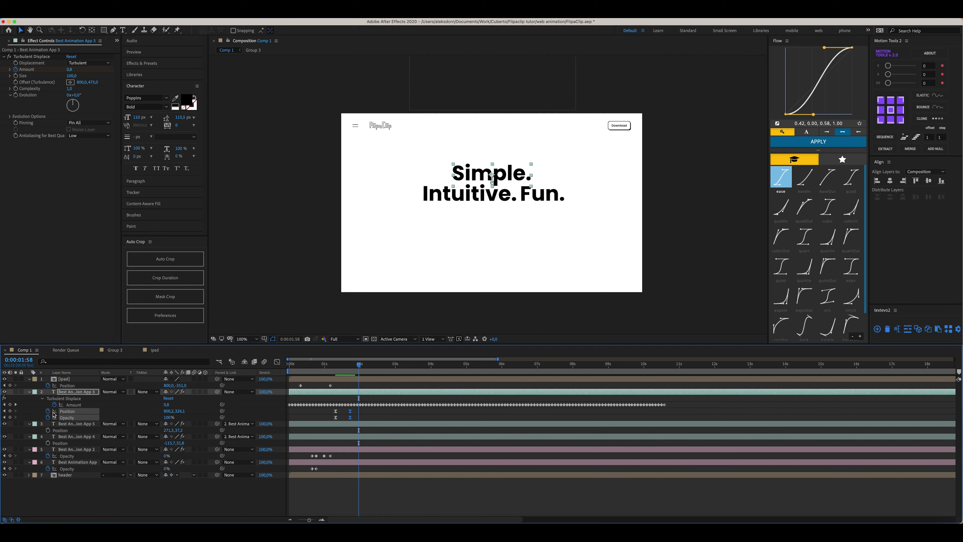
pyautogui.click(10, 411)
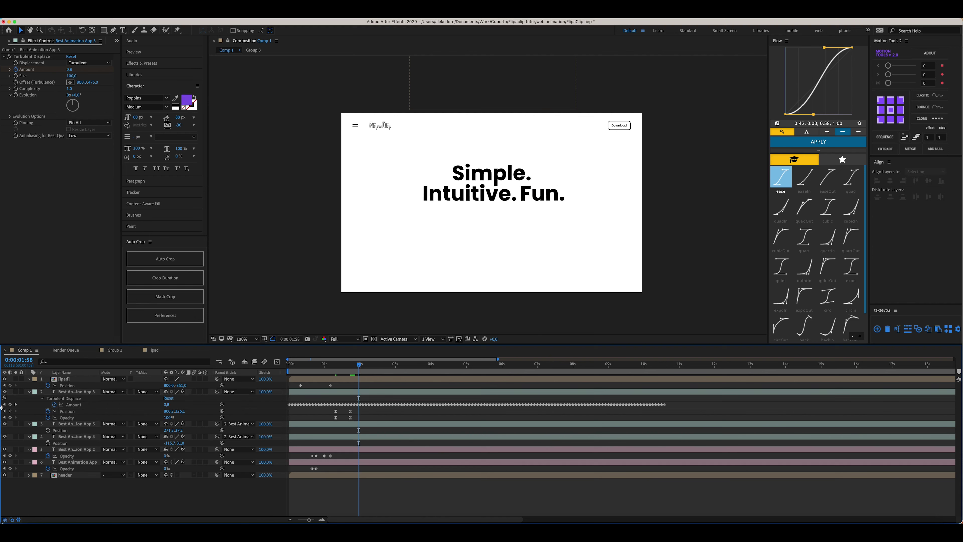
pyautogui.moveTo(359, 365); pyautogui.dragTo(370, 367)
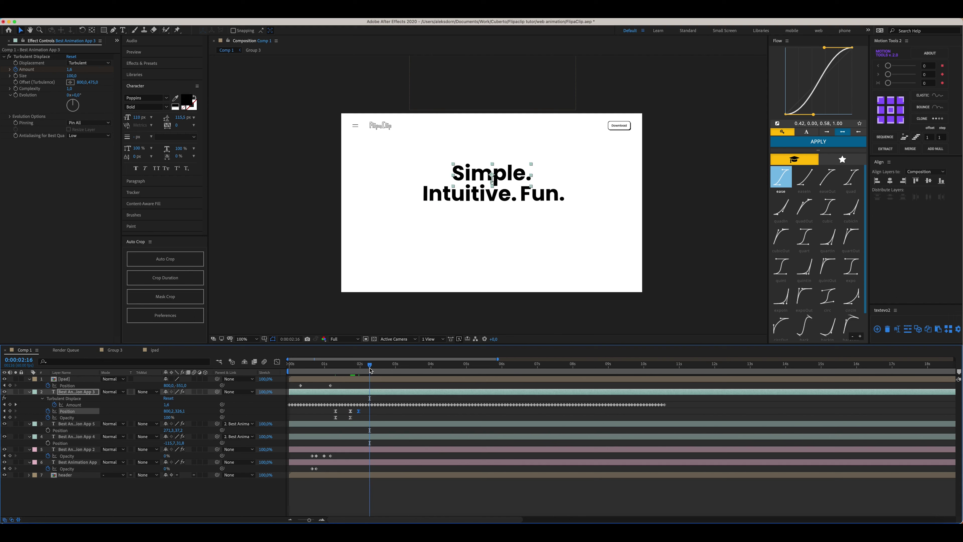
pyautogui.hotkey('shift', 'Up')
pyautogui.press('Up')
pyautogui.press('Up')
pyautogui.press('Up')
pyautogui.press('Up')
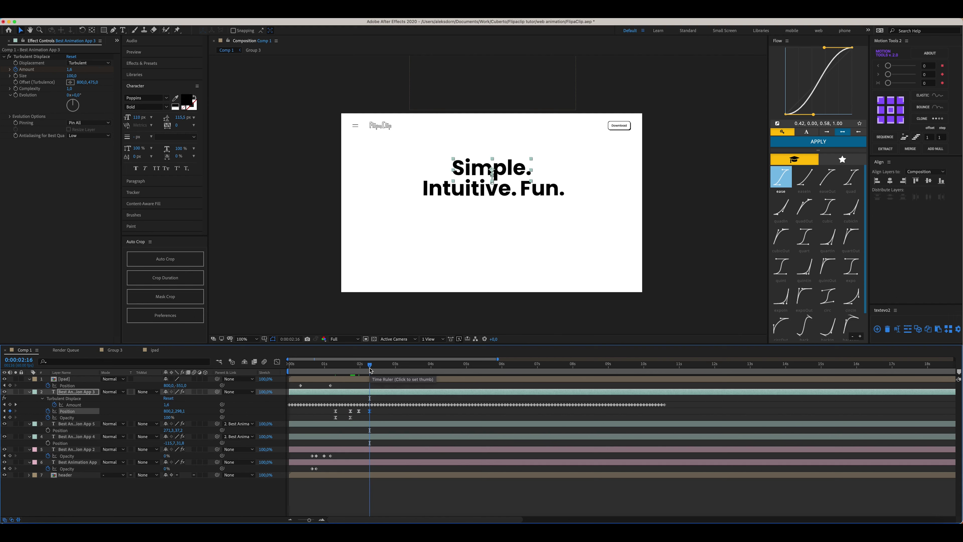
# Keyframe the "Intuitive." layer's Opacity from 0% at 0:00:01:58 to 100% at 0:00:02:16.
pyautogui.moveTo(370, 367); pyautogui.dragTo(360, 367)
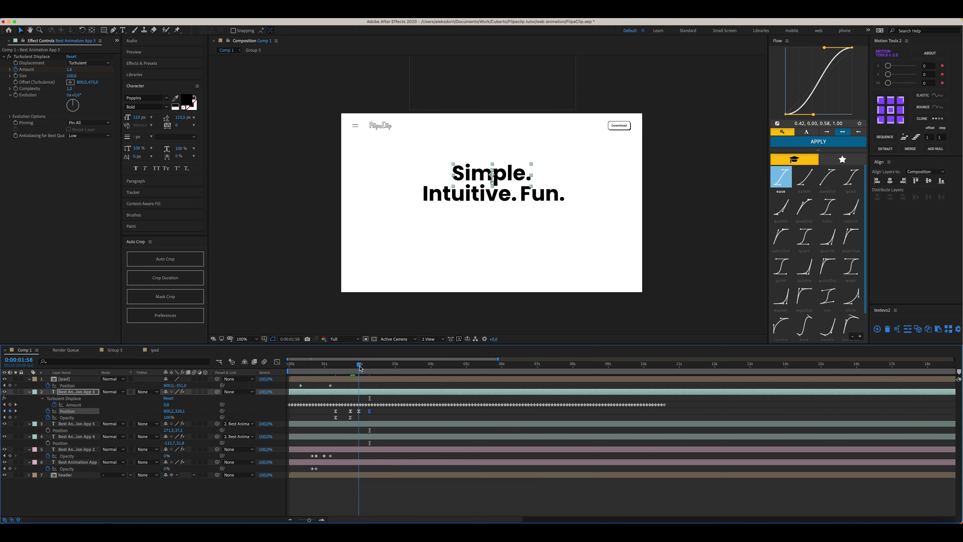
pyautogui.click(439, 200)
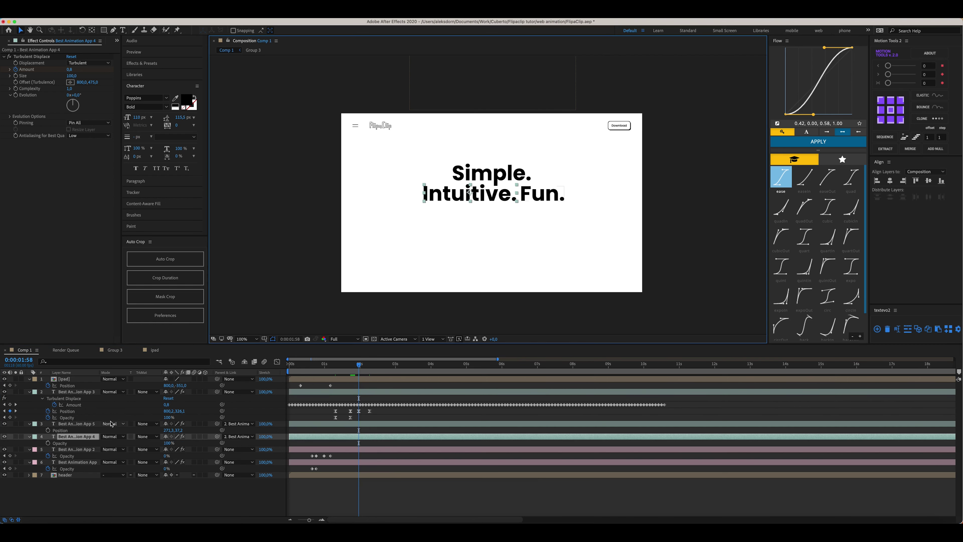
pyautogui.click(47, 442)
pyautogui.hotkey('ctrl', 'v')
pyautogui.moveTo(359, 365); pyautogui.dragTo(372, 369)
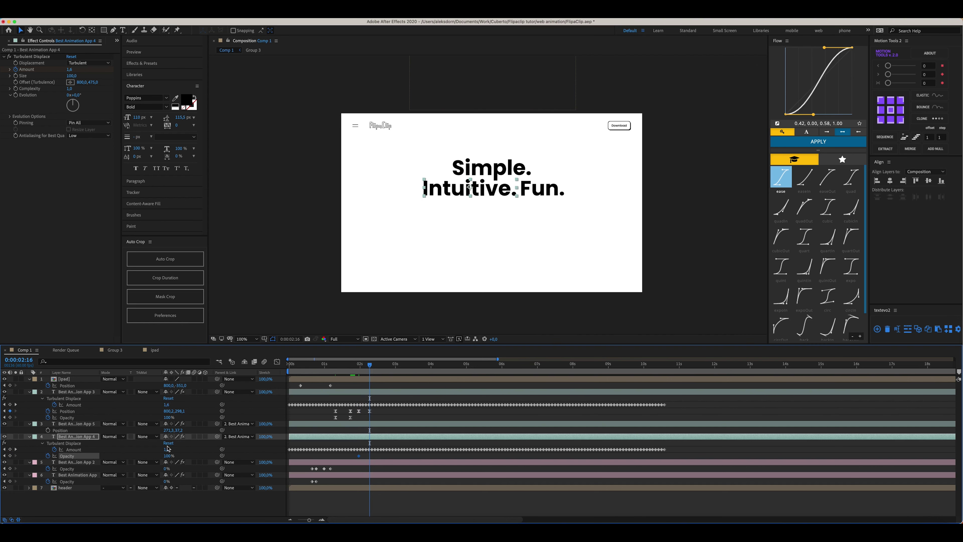
pyautogui.click(169, 456)
pyautogui.click(10, 456)
pyautogui.click(5, 456)
pyautogui.click(170, 456)
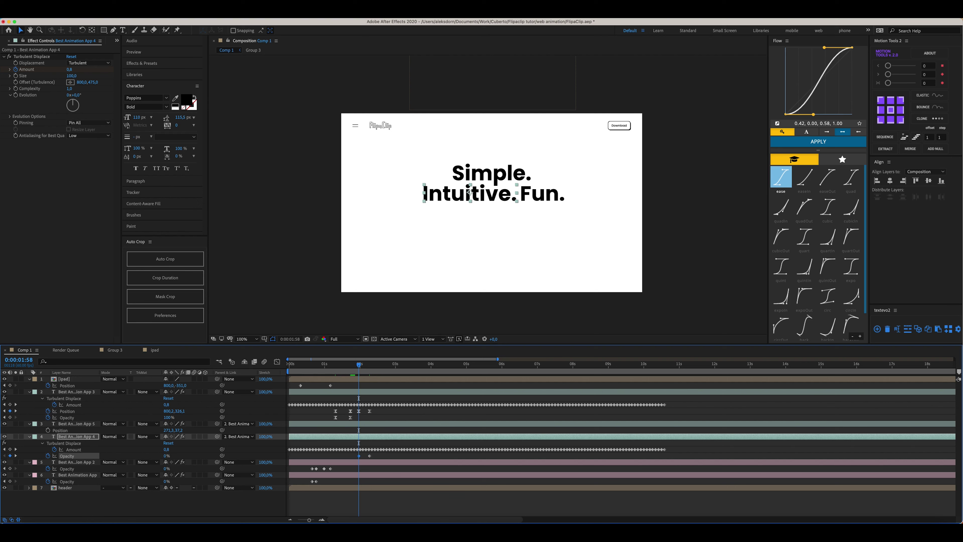
# Apply the 0.42, 0.00, 0.58, 1.00 curve to the "Intuitive." Opacity keyframes and preview the animation.
pyautogui.press('space')
pyautogui.moveTo(380, 453); pyautogui.dragTo(356, 458)
pyautogui.click(826, 144)
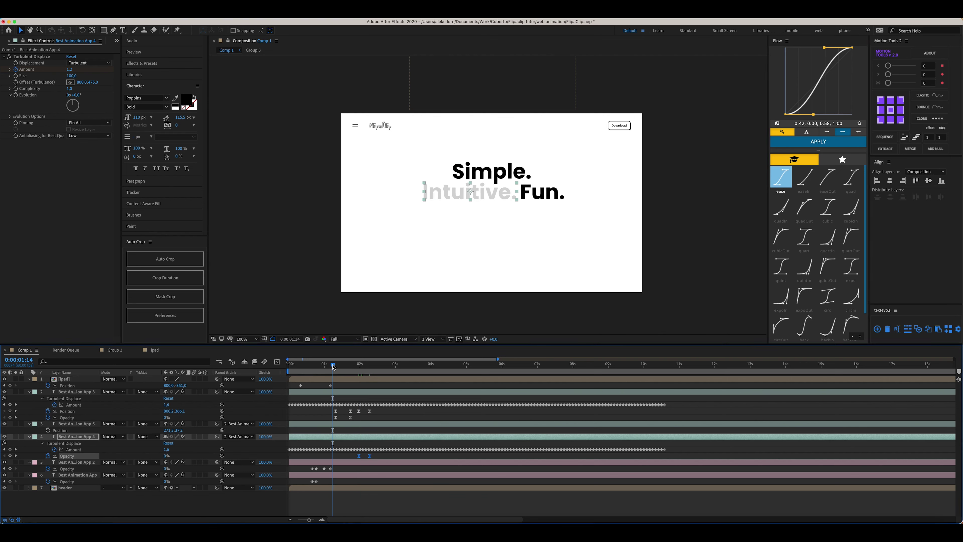
pyautogui.click(335, 365)
pyautogui.press('space')
# Delay the second "Simple." Position move and the "Intuitive." fade, ending both at 0:00:02:30, and save the project.
pyautogui.click(384, 411)
pyautogui.moveTo(384, 410); pyautogui.dragTo(355, 419)
pyautogui.moveTo(377, 454); pyautogui.dragTo(352, 455)
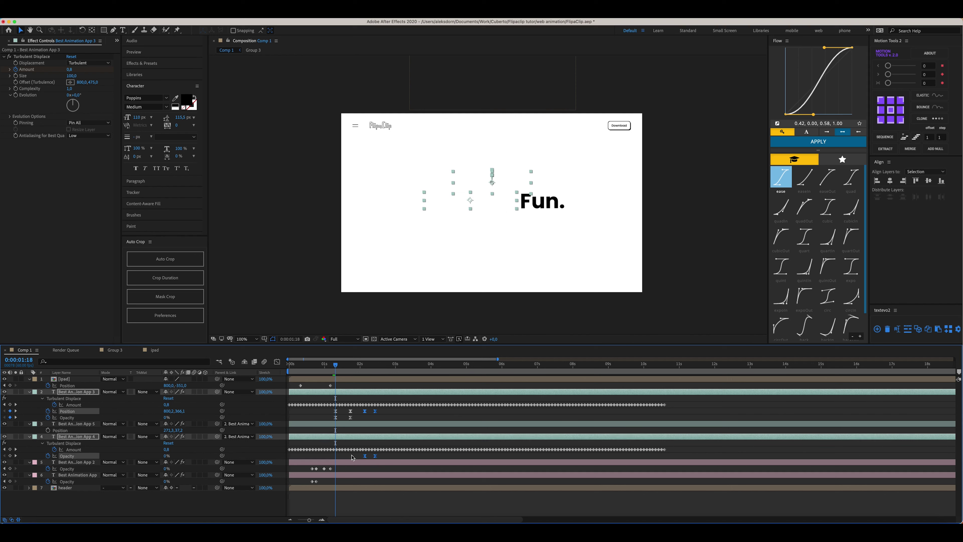
pyautogui.press('space')
pyautogui.click(375, 411)
pyautogui.click(375, 456)
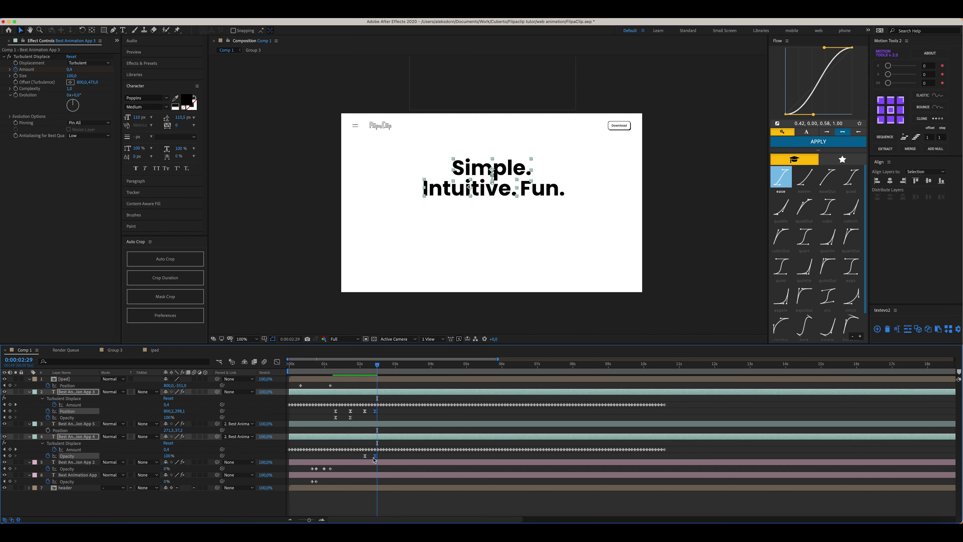
pyautogui.press('super+s')
pyautogui.click(396, 418)
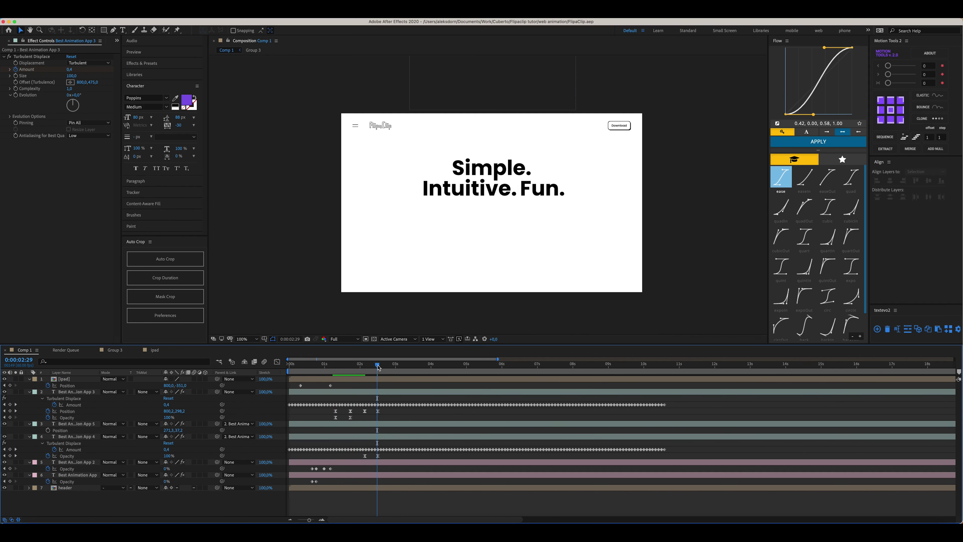
# Place the "Intuitive." layer above "Fun." and parent "Fun." to "Intuitive.".
pyautogui.click(379, 366)
pyautogui.click(453, 194)
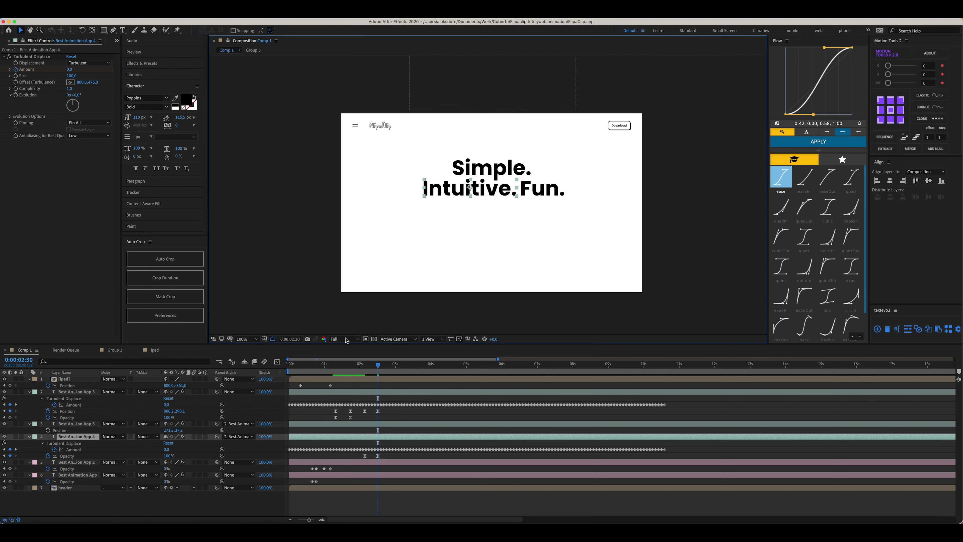
pyautogui.moveTo(74, 435); pyautogui.dragTo(81, 452)
pyautogui.moveTo(217, 451); pyautogui.dragTo(85, 428)
pyautogui.click(85, 428)
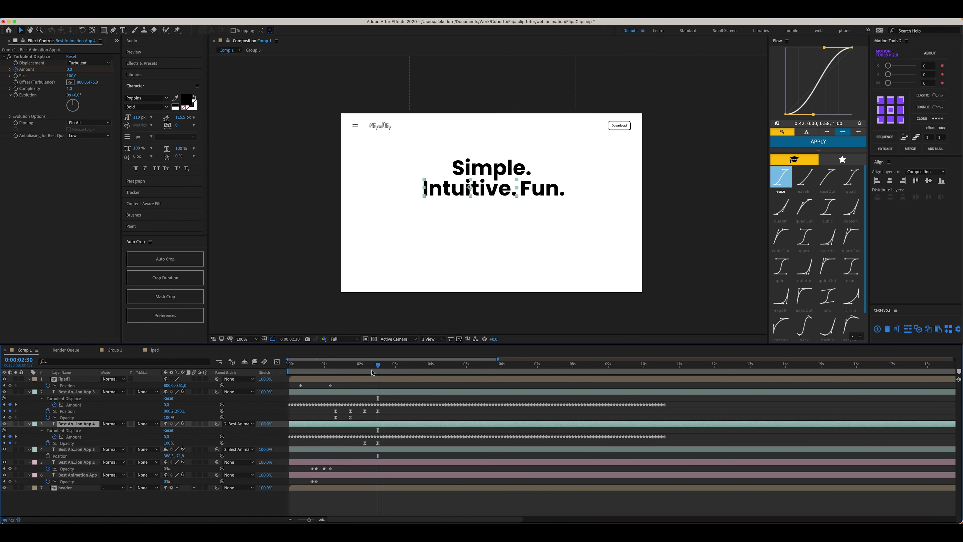
# Add Position keyframes to "Intuitive." at 0:00:02:51 and 0:00:03:12, and centre it horizontally in the composition at the first one.
pyautogui.moveTo(378, 373); pyautogui.dragTo(390, 370)
pyautogui.hotkey('alt', 'shift', 'p')
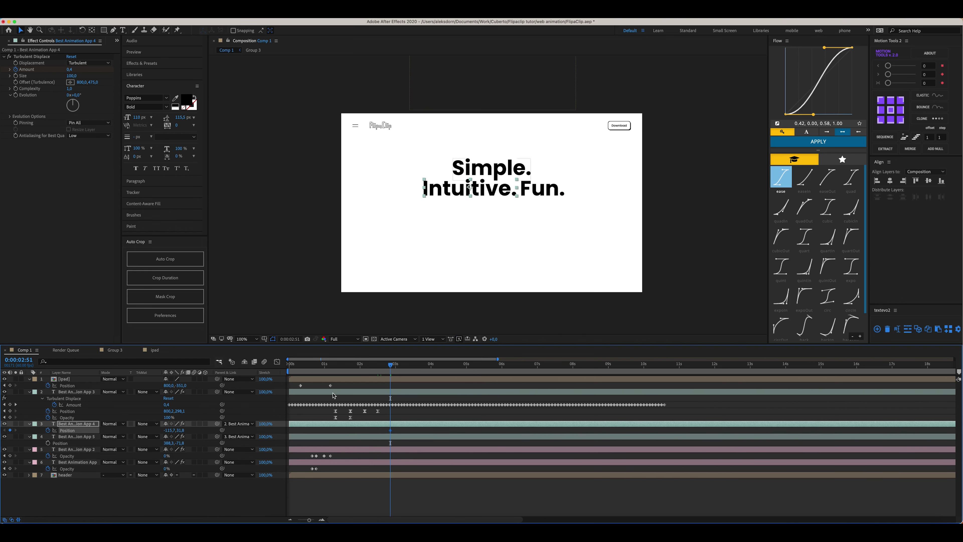
pyautogui.moveTo(392, 369); pyautogui.dragTo(403, 370)
pyautogui.click(10, 430)
pyautogui.click(4, 430)
pyautogui.click(890, 181)
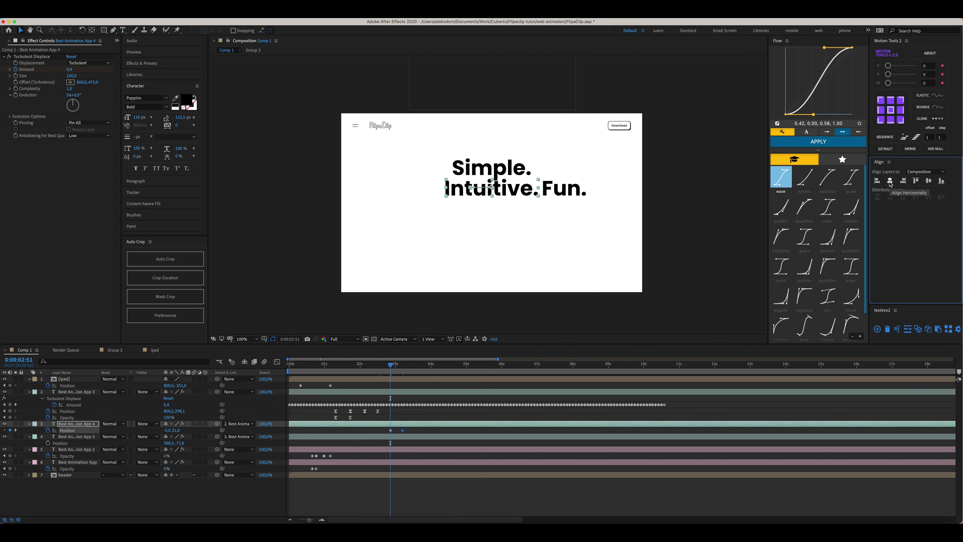
pyautogui.click(672, 265)
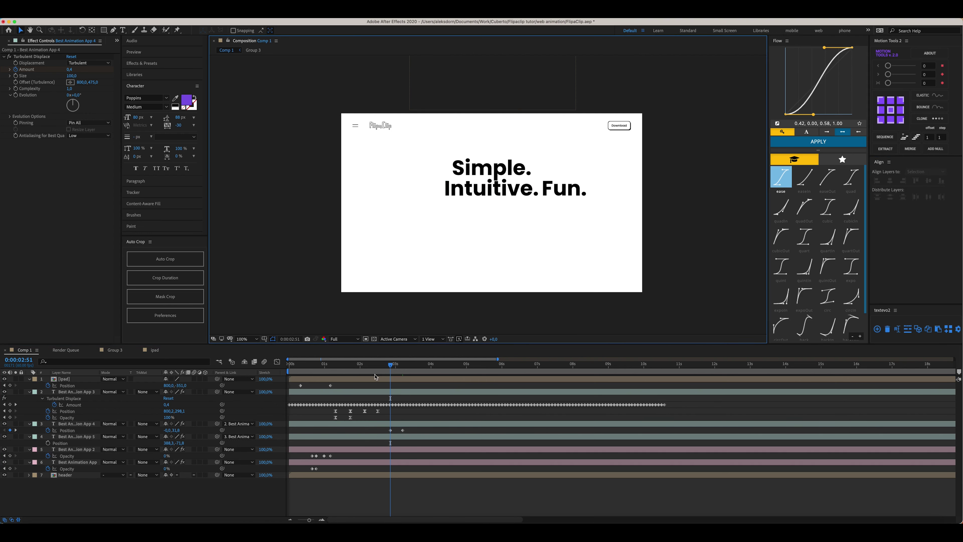
# Keyframe the "Fun." layer's Opacity from 0% at 0:00:02:51 to 100% at 0:00:03:12.
pyautogui.click(93, 437)
pyautogui.hotkey('alt', 'shift', 't')
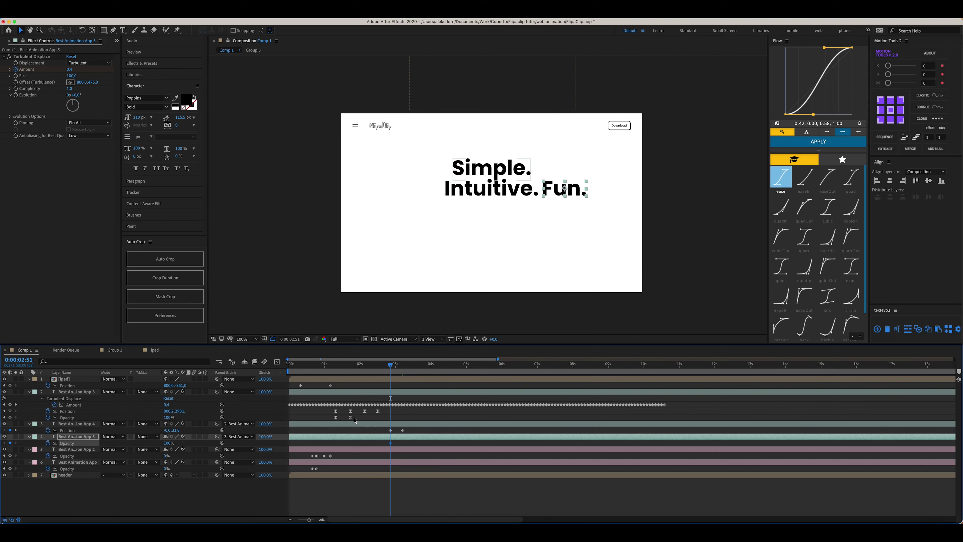
pyautogui.press('u')
pyautogui.moveTo(390, 365); pyautogui.dragTo(403, 365)
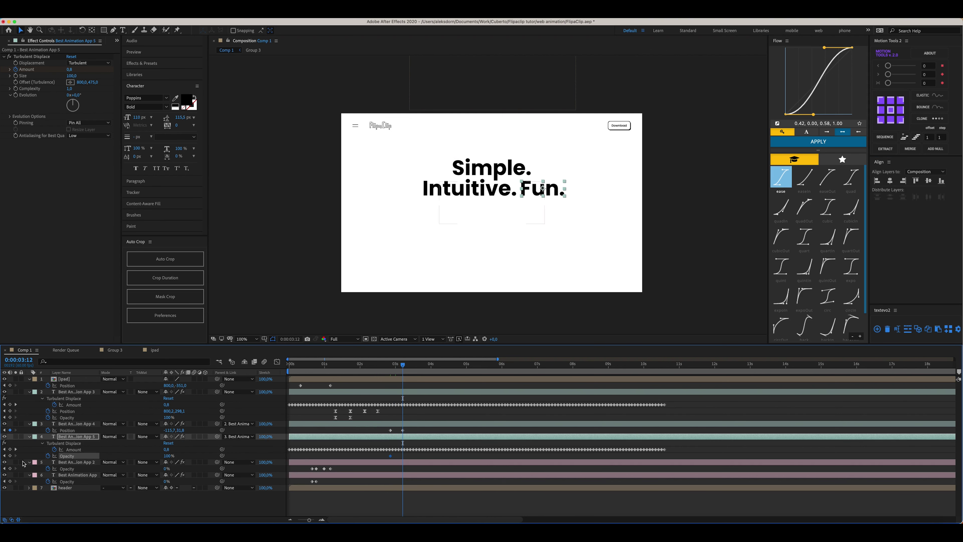
pyautogui.click(5, 456)
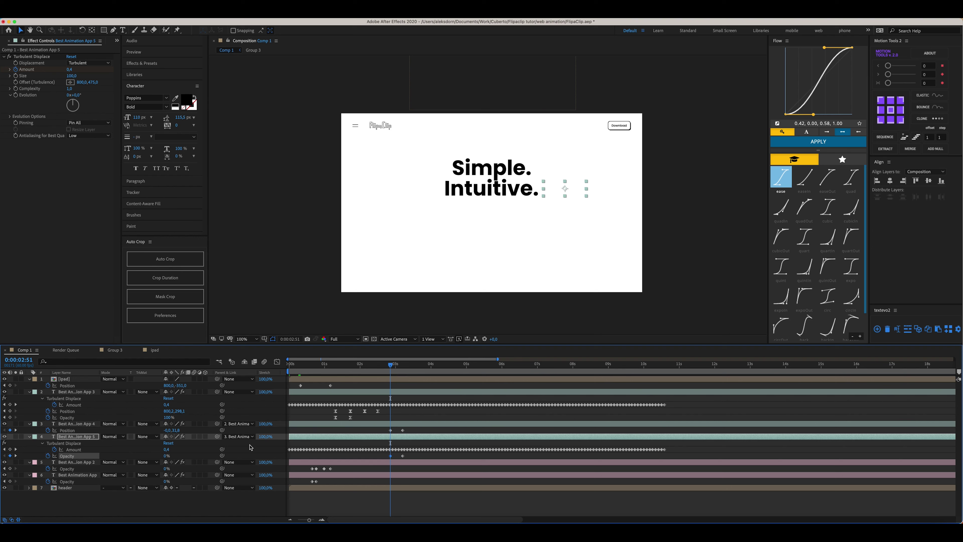
# Apply the 0.42, 0.00, 0.58, 1.00 curve to the "Intuitive." Position and "Fun." Opacity keyframes.
pyautogui.click(403, 430)
pyautogui.keyDown('shift'); pyautogui.click(403, 455); pyautogui.keyUp('shift')
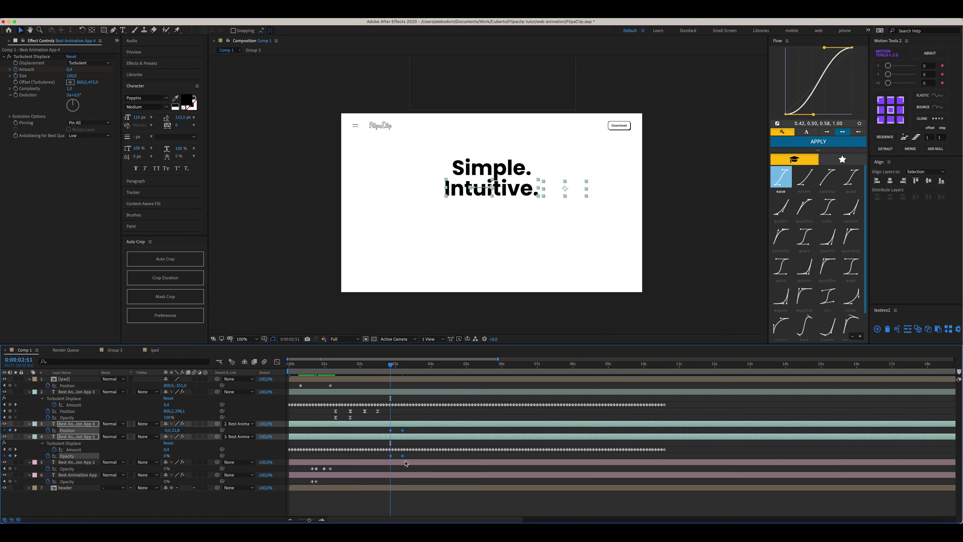
pyautogui.click(828, 147)
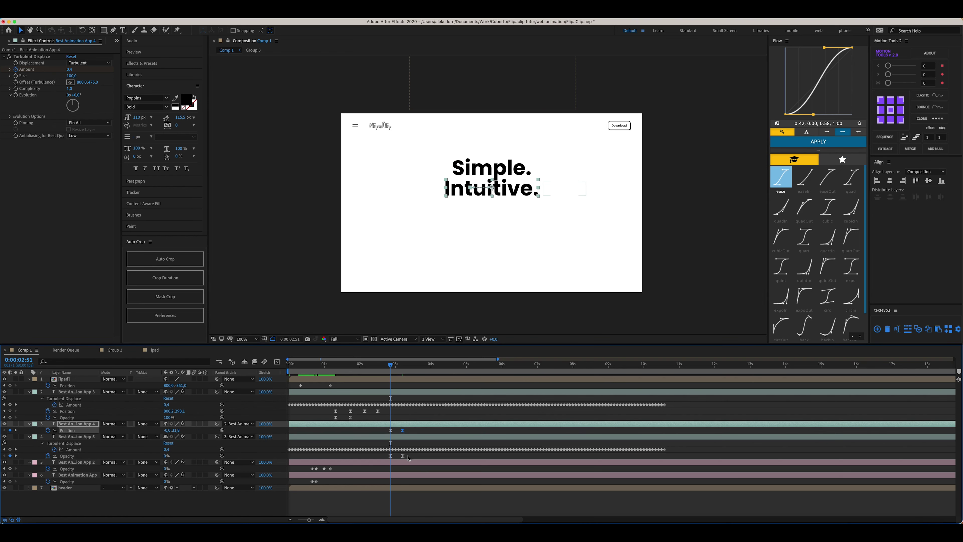
# Play back the headline animation, restarting from 0:00:01:20.
pyautogui.press('space')
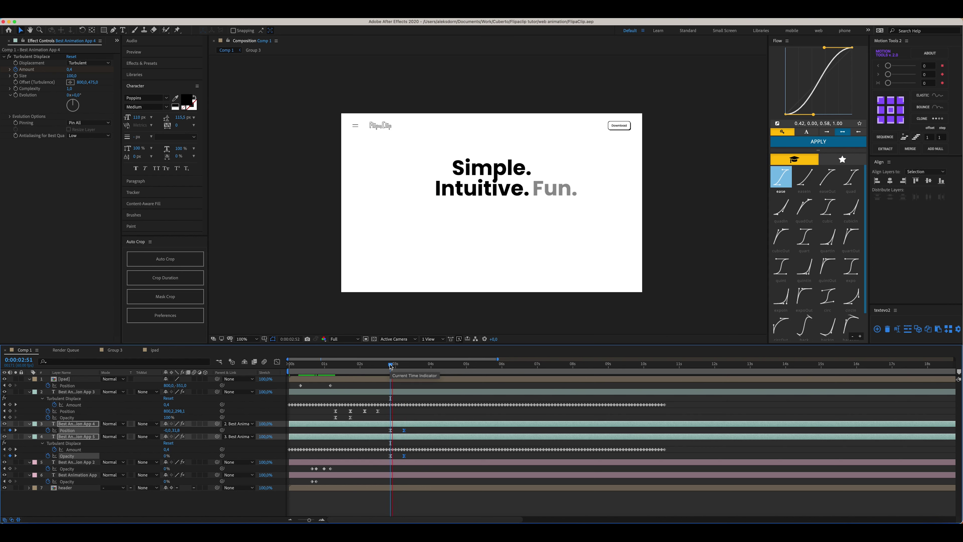
pyautogui.moveTo(336, 377); pyautogui.dragTo(336, 368)
pyautogui.press('space')
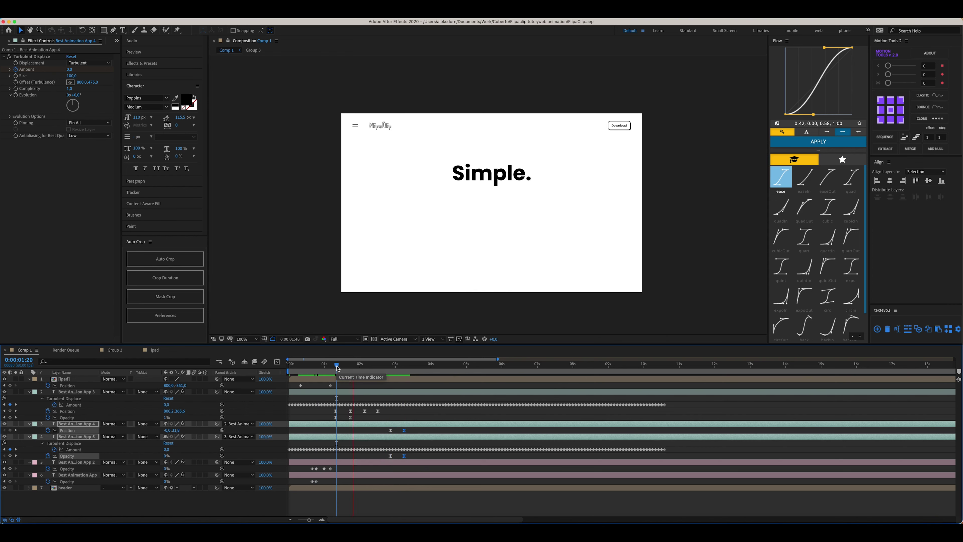
pyautogui.press('space')
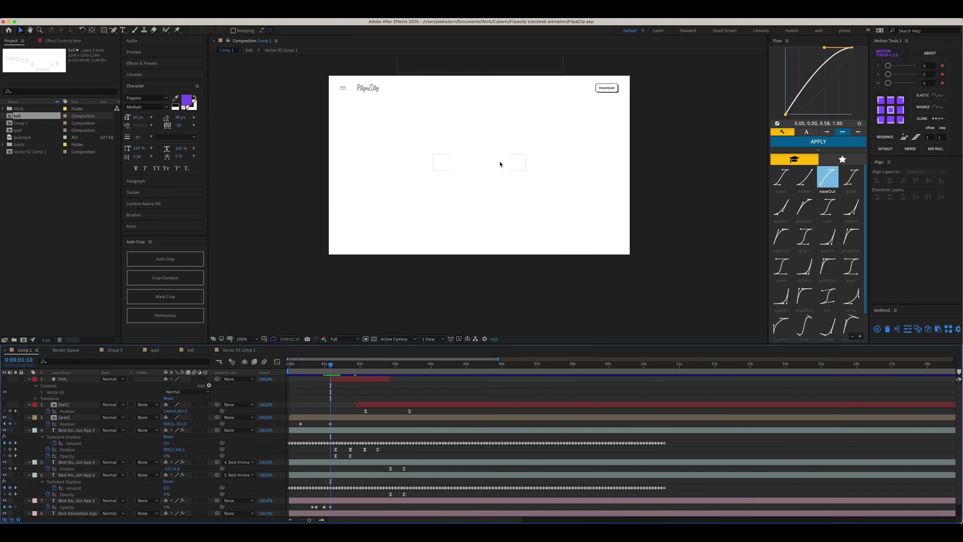
# Make the hand-drawn circle's shape layer visible in Comp 1 and add Trim Paths to its contents.
pyautogui.click(5, 379)
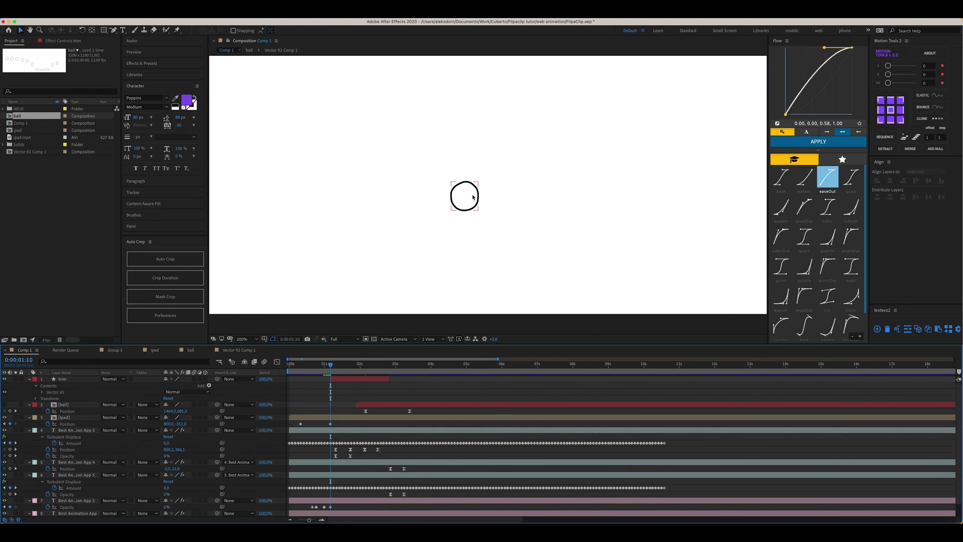
pyautogui.press('.')
pyautogui.press('.')
pyautogui.moveTo(373, 204); pyautogui.dragTo(406, 200)
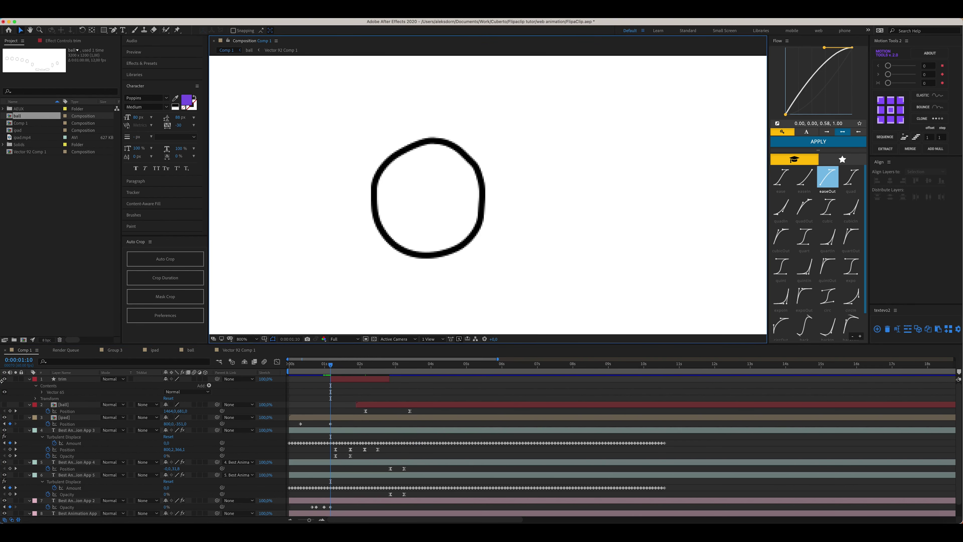
pyautogui.click(36, 386)
pyautogui.click(209, 386)
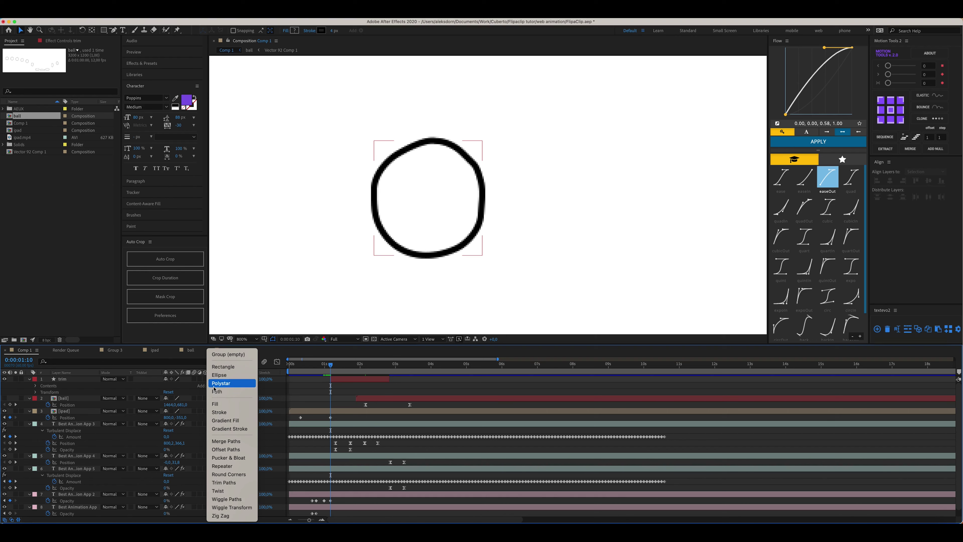
pyautogui.click(224, 482)
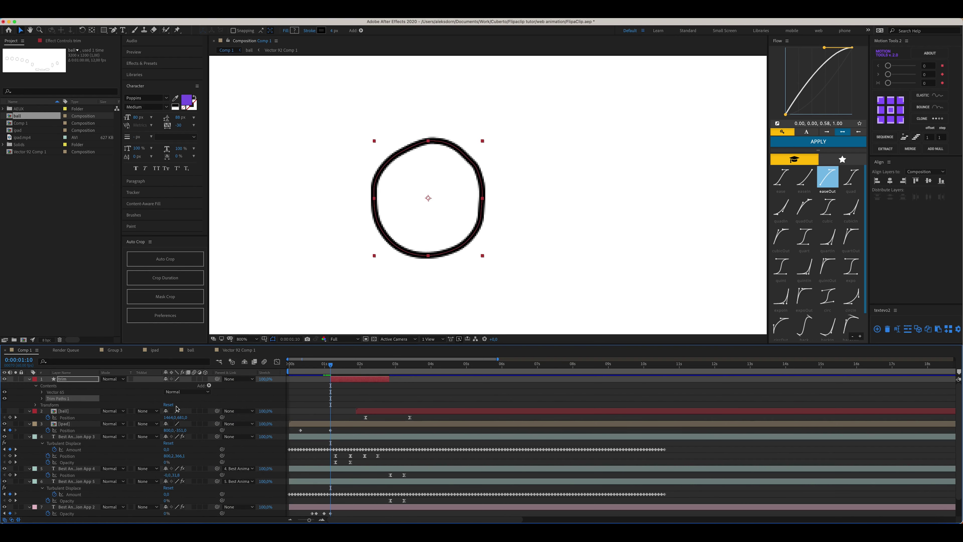
# Set the circle's Trim Paths Start to 100% and keyframe it at 0:00:01:10.
pyautogui.click(41, 398)
pyautogui.moveTo(166, 404); pyautogui.dragTo(305, 394)
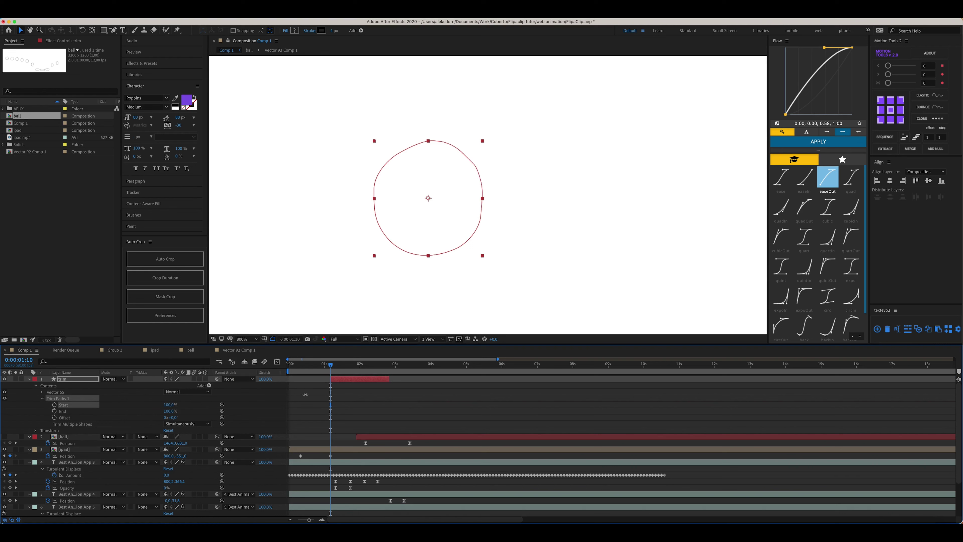
pyautogui.click(54, 404)
# Keyframe the circle's Trim Paths Start at 0% at 0:00:01:48 and preview the circle drawing itself.
pyautogui.press(',')
pyautogui.moveTo(331, 367); pyautogui.dragTo(345, 367)
pyautogui.press(',')
pyautogui.moveTo(396, 239); pyautogui.dragTo(393, 268)
pyautogui.moveTo(339, 375); pyautogui.dragTo(353, 374)
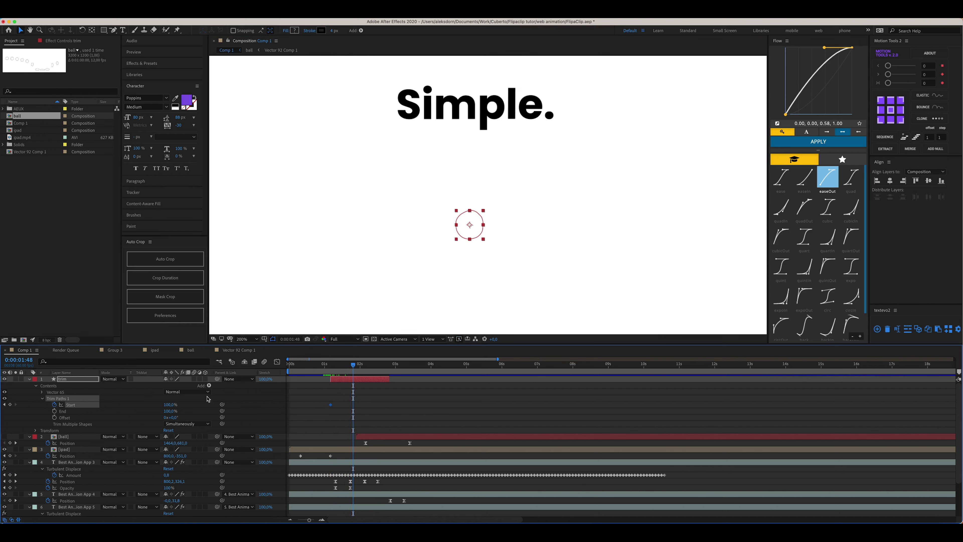
pyautogui.click(169, 405)
pyautogui.write('0')
pyautogui.press('Return')
pyautogui.moveTo(329, 365); pyautogui.dragTo(329, 367)
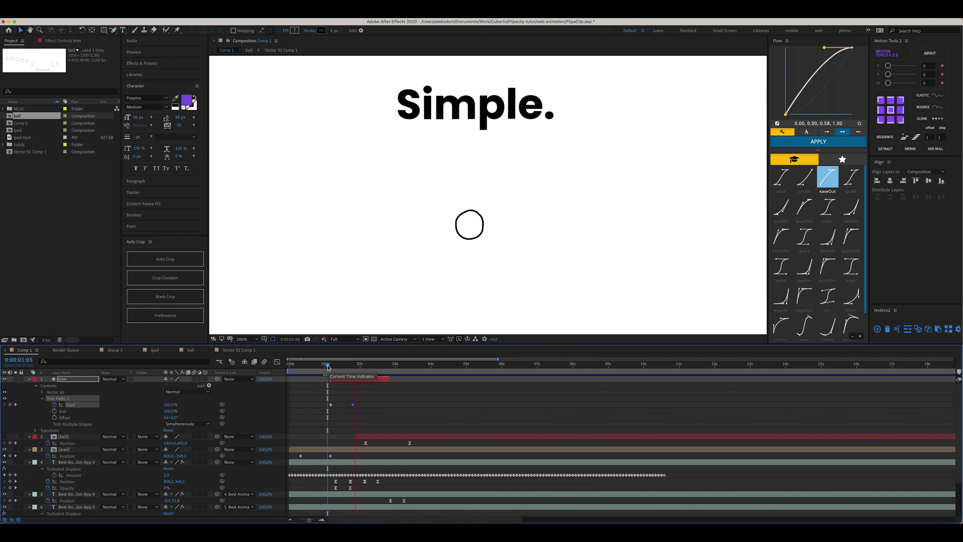
pyautogui.press('space')
# Save the project and trim the end of the circle layer to 0:00:01:48.
pyautogui.click(354, 366)
pyautogui.click(369, 399)
pyautogui.press('super+s')
pyautogui.click(368, 381)
pyautogui.hotkey('alt', ']')
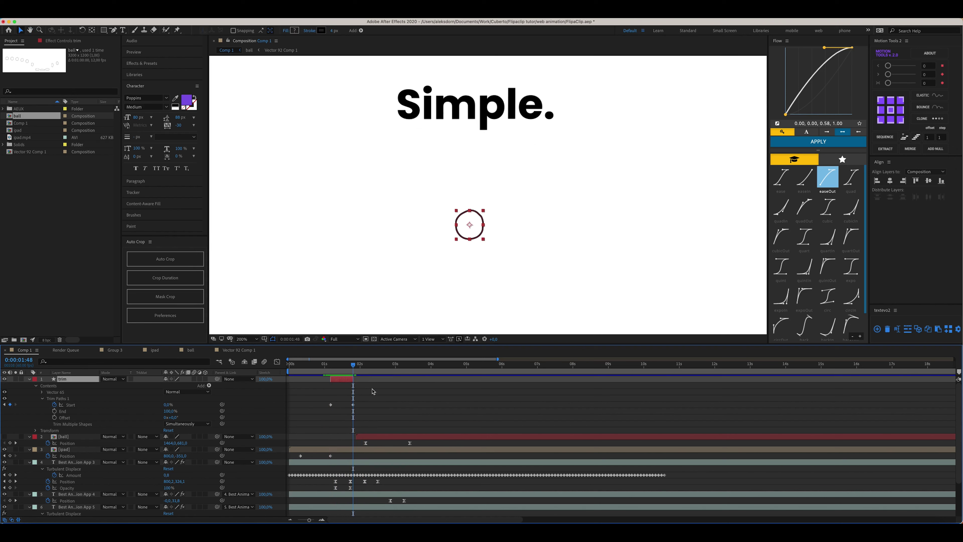
# Shift the "ball" layer earlier so its first Position keyframe meets the circle layer's end, and make the layer visible.
pyautogui.moveTo(380, 441); pyautogui.dragTo(370, 441)
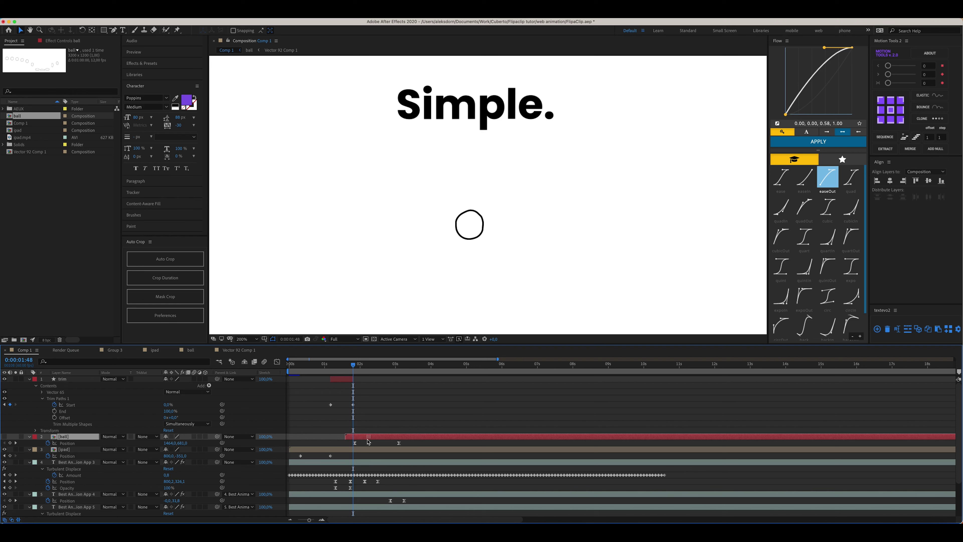
pyautogui.click(364, 441)
pyautogui.click(5, 436)
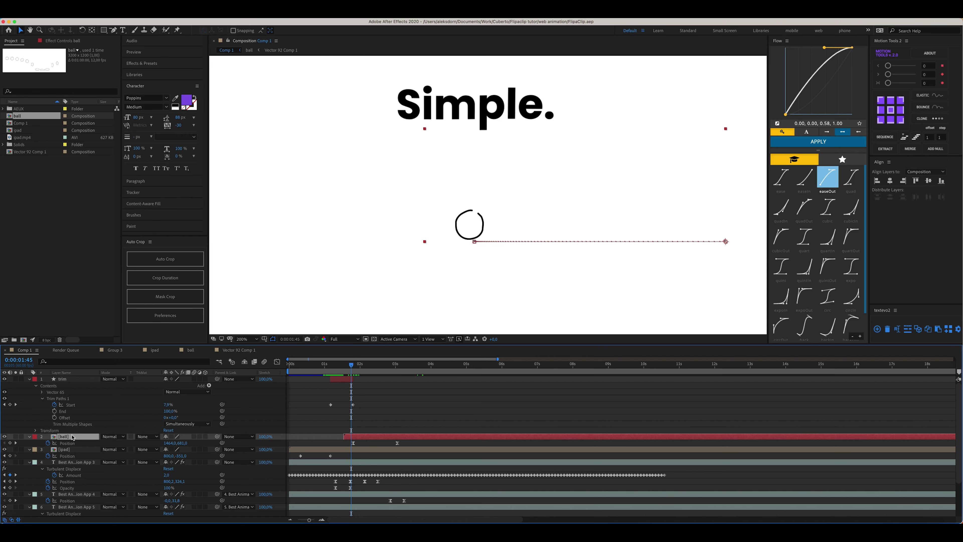
# Open the "ball" precomposition and play its frame-by-frame bouncing ball animation several times.
pyautogui.doubleClick(53, 440)
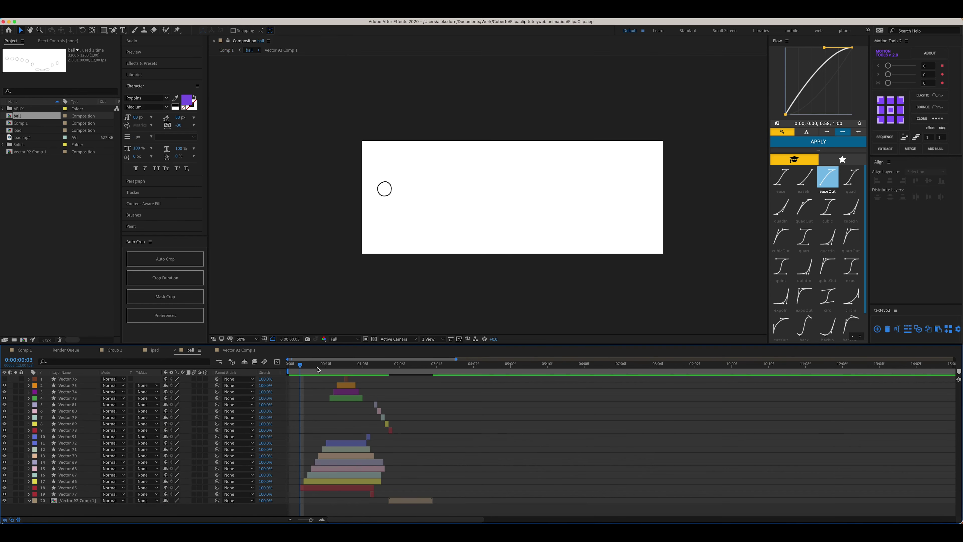
pyautogui.moveTo(300, 366)
pyautogui.mouseDown()
pyautogui.moveTo(336, 367)
pyautogui.moveTo(315, 372)
pyautogui.mouseUp()
pyautogui.press('space')
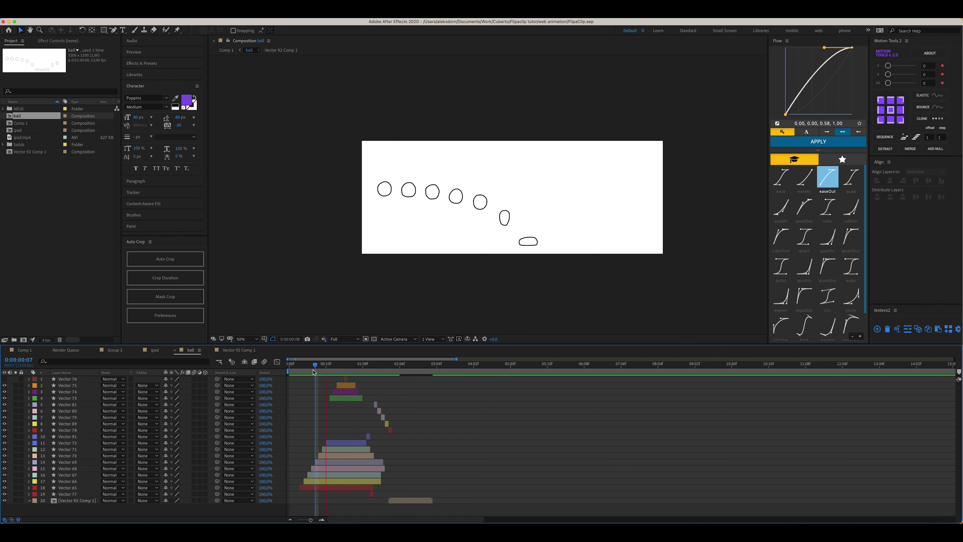
pyautogui.press('space')
pyautogui.click(300, 367)
pyautogui.press('space')
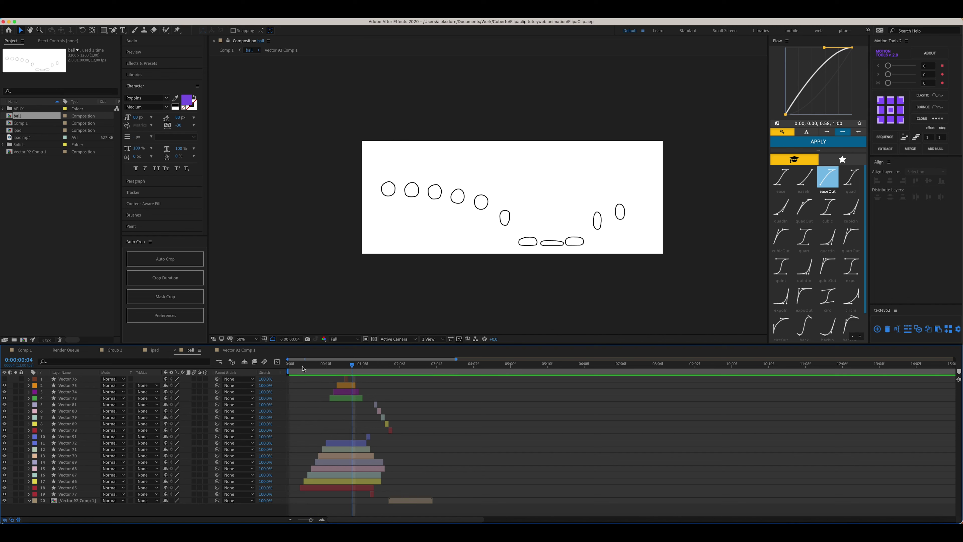
pyautogui.moveTo(301, 367); pyautogui.dragTo(303, 368)
pyautogui.press('space')
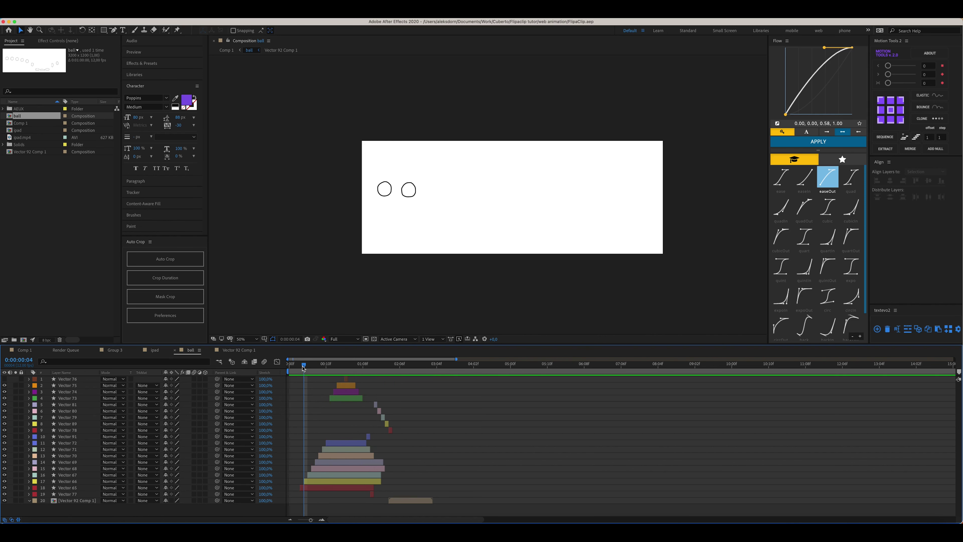
pyautogui.press('space')
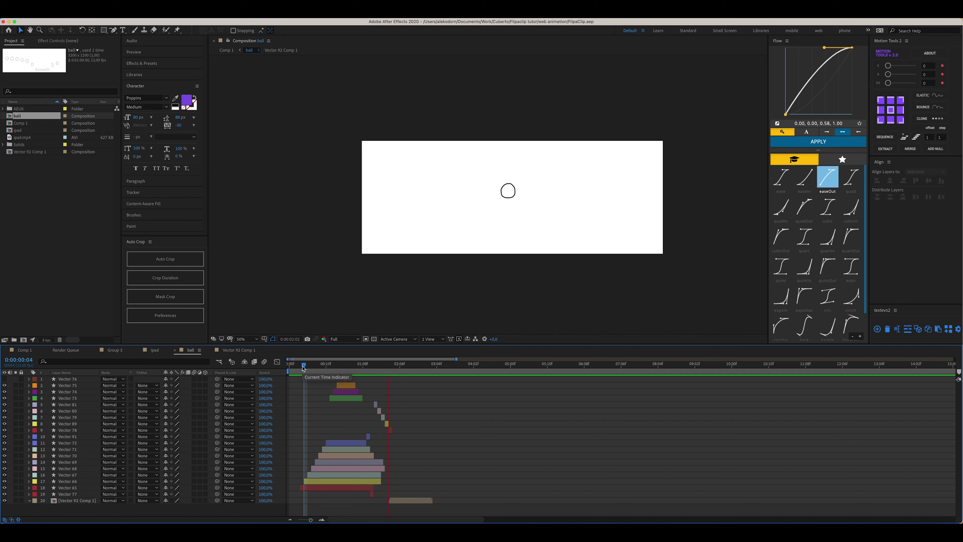
pyautogui.press('space')
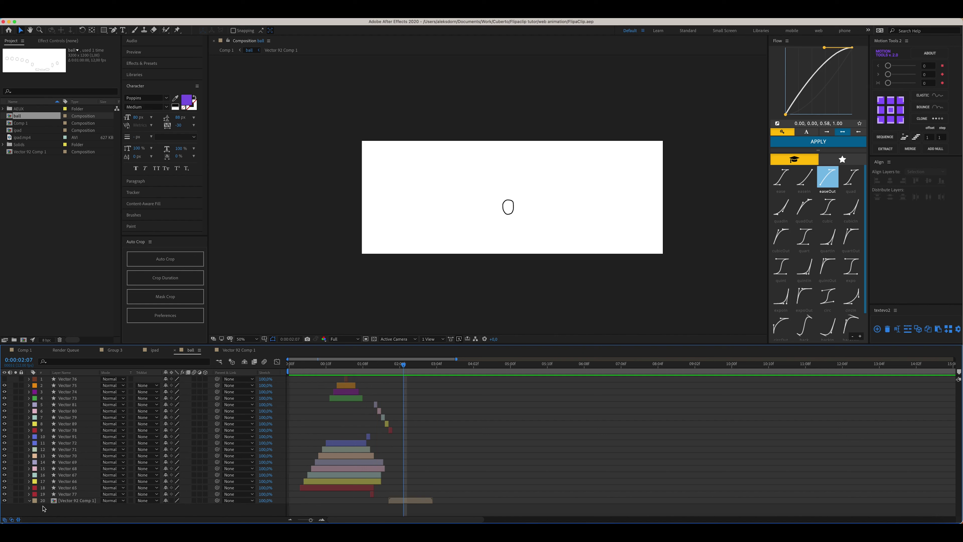
# Open the nested "Vector 92 Comp 1" composition and play its animation from 0:00:00:00.
pyautogui.doubleClick(55, 501)
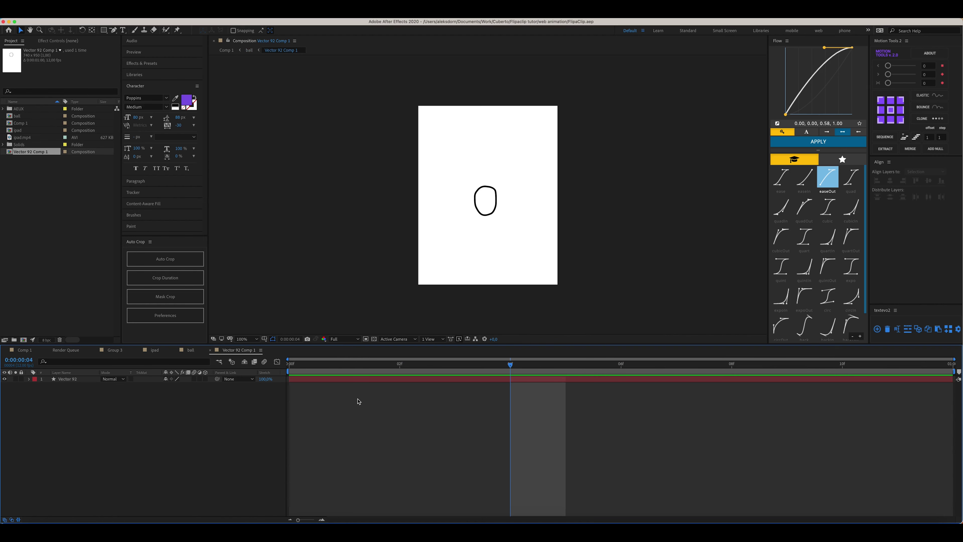
pyautogui.click(307, 364)
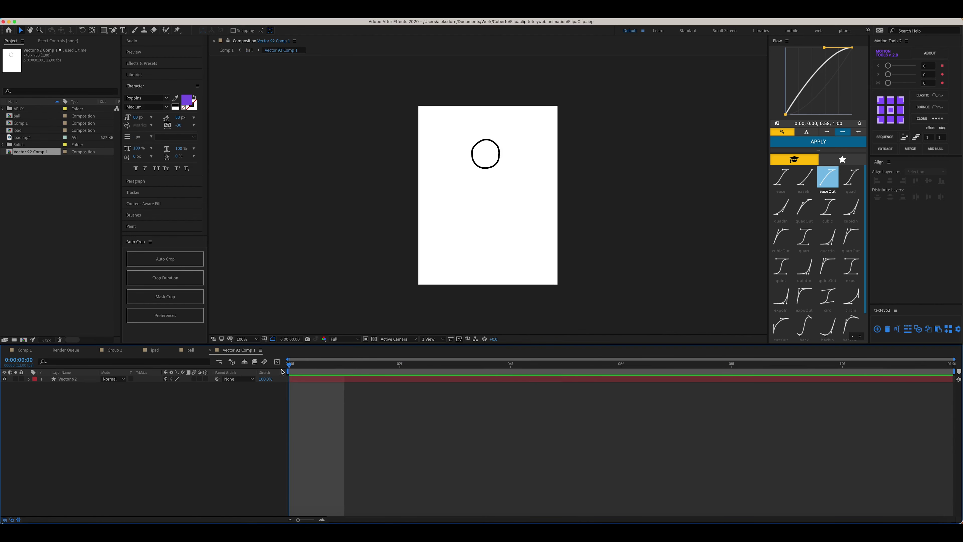
pyautogui.press('space')
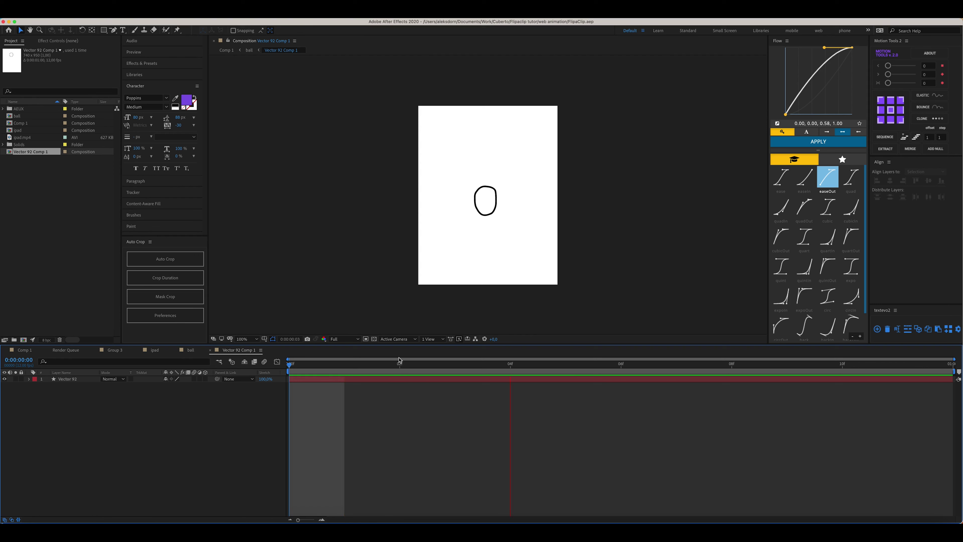
pyautogui.press('space')
# Reveal the keyframes of the Path property inside the "Vector 92" shape layer.
pyautogui.click(28, 379)
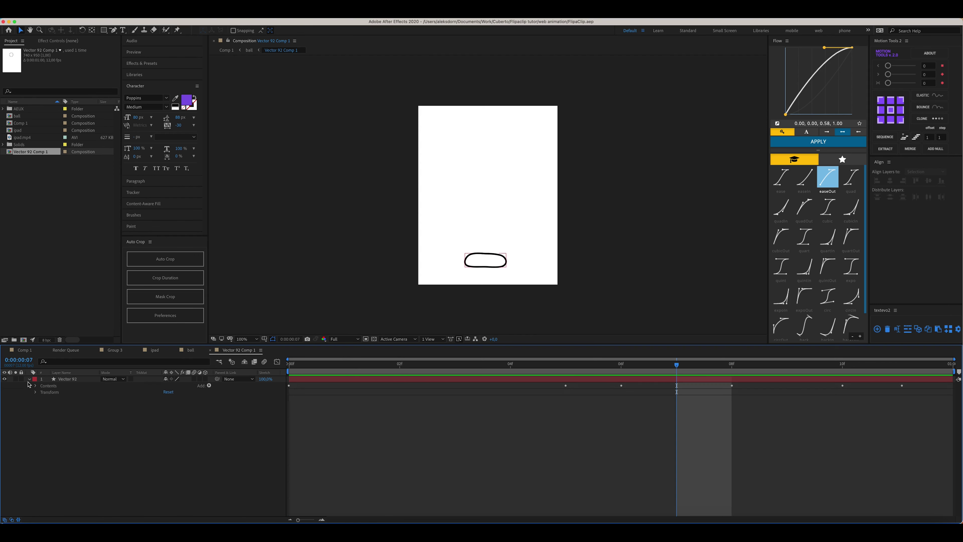
pyautogui.click(35, 386)
pyautogui.click(42, 392)
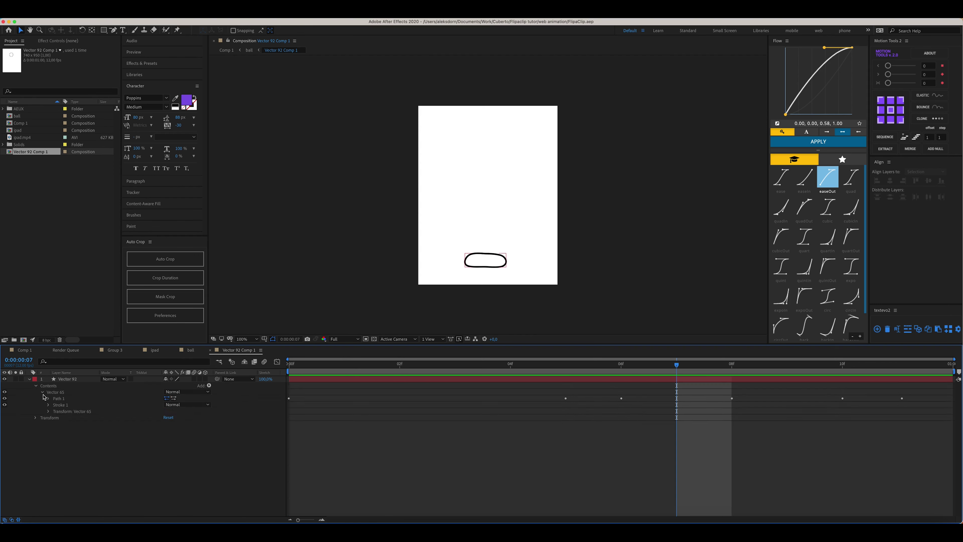
pyautogui.click(48, 399)
pyautogui.click(89, 406)
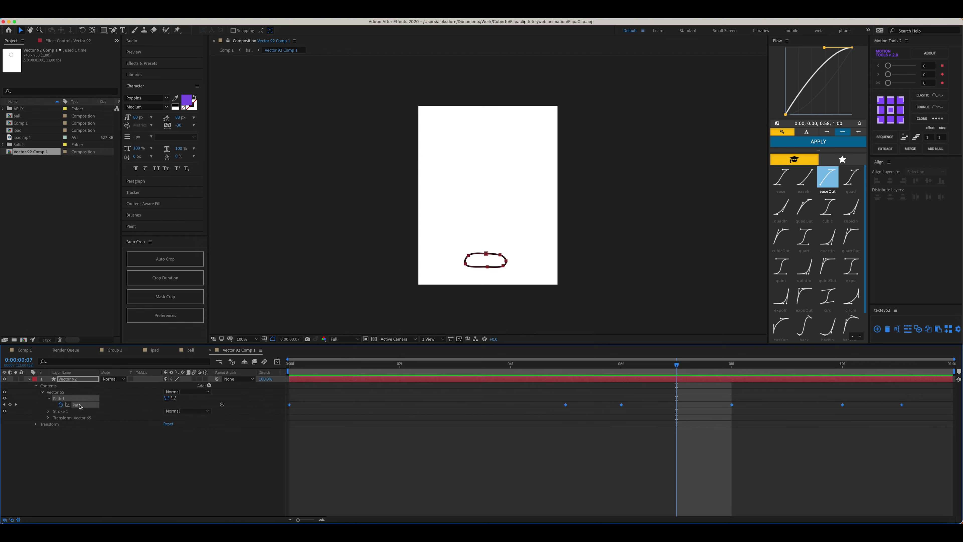
# Examine the ball's shape at the successive Path keyframes up to 0:00:00:11 and play the bounce.
pyautogui.moveTo(336, 371); pyautogui.dragTo(557, 381)
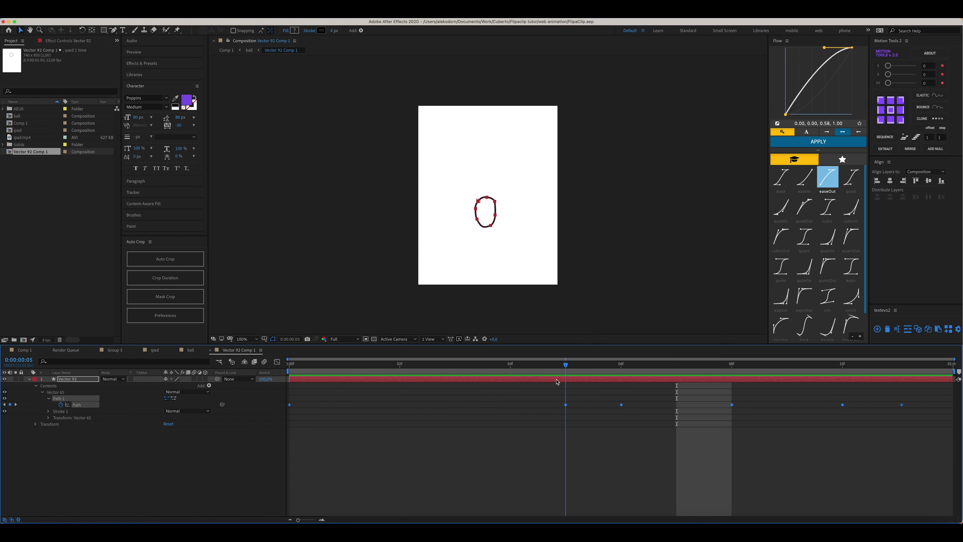
pyautogui.press('.')
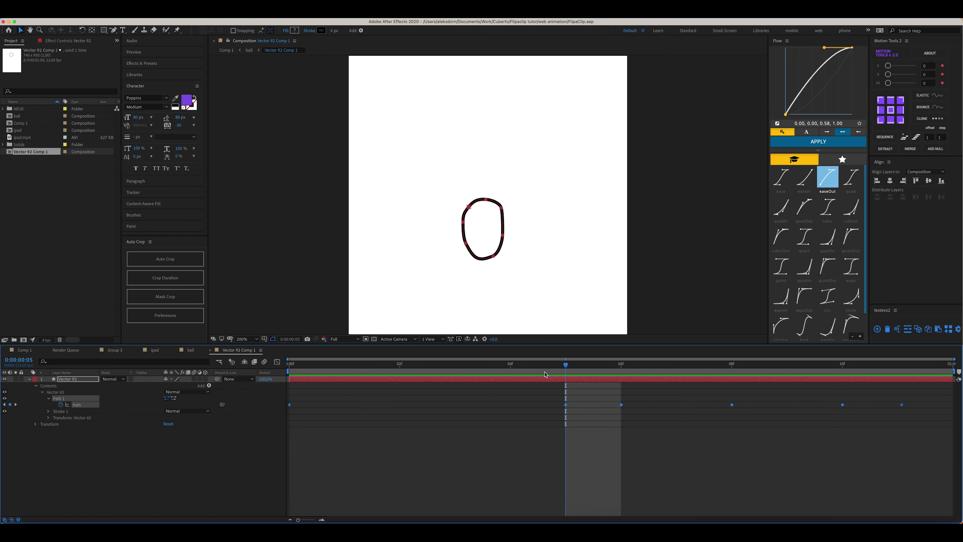
pyautogui.moveTo(510, 264); pyautogui.dragTo(505, 234)
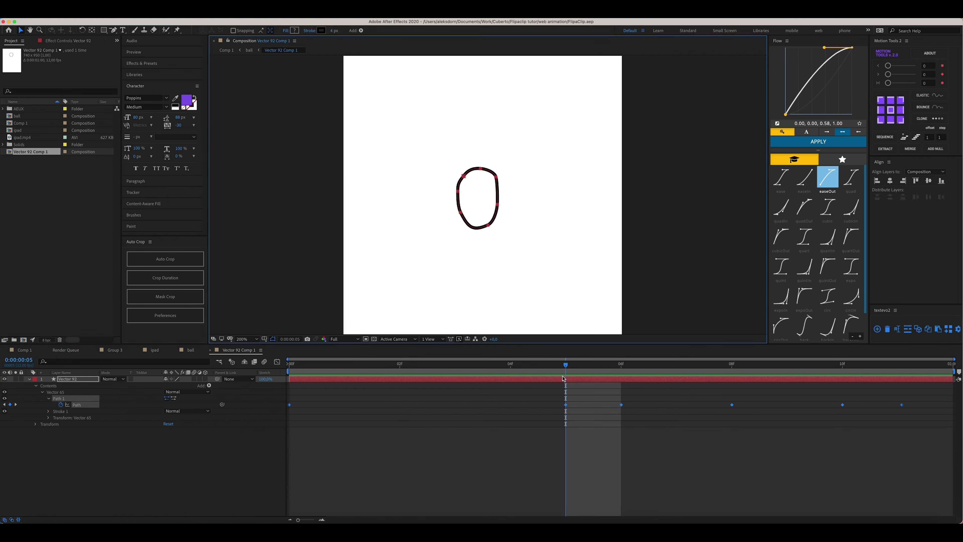
pyautogui.moveTo(567, 366); pyautogui.dragTo(613, 378)
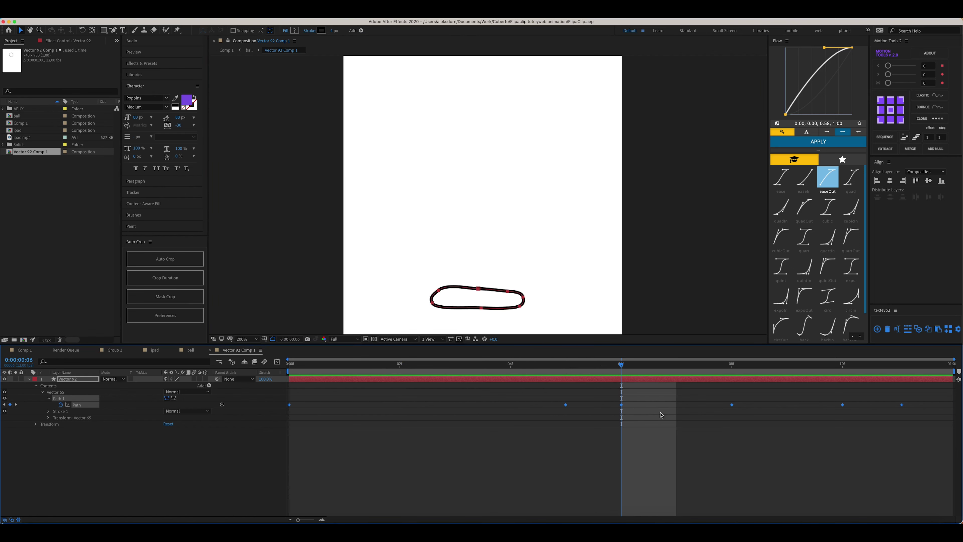
pyautogui.moveTo(648, 372); pyautogui.dragTo(899, 394)
pyautogui.scroll(-1, 511, 249)
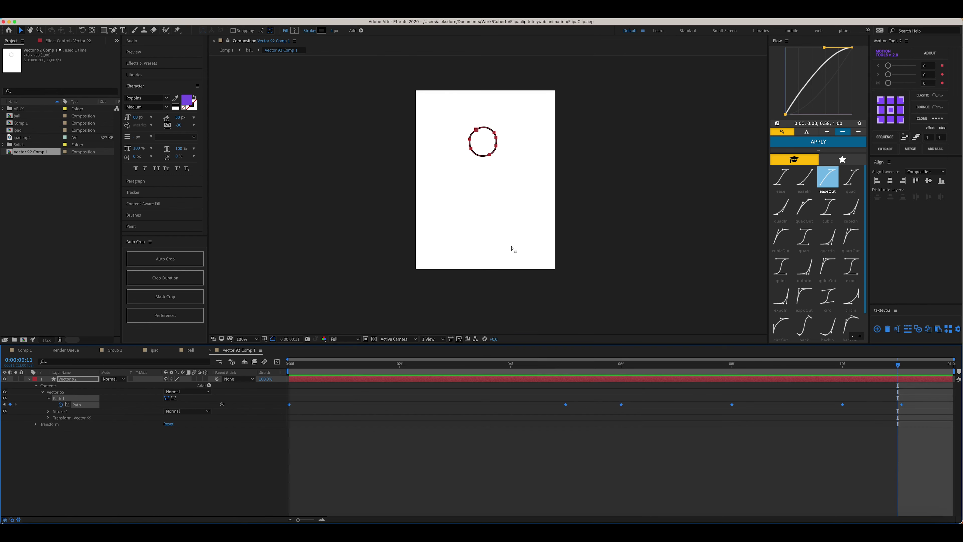
pyautogui.press('space')
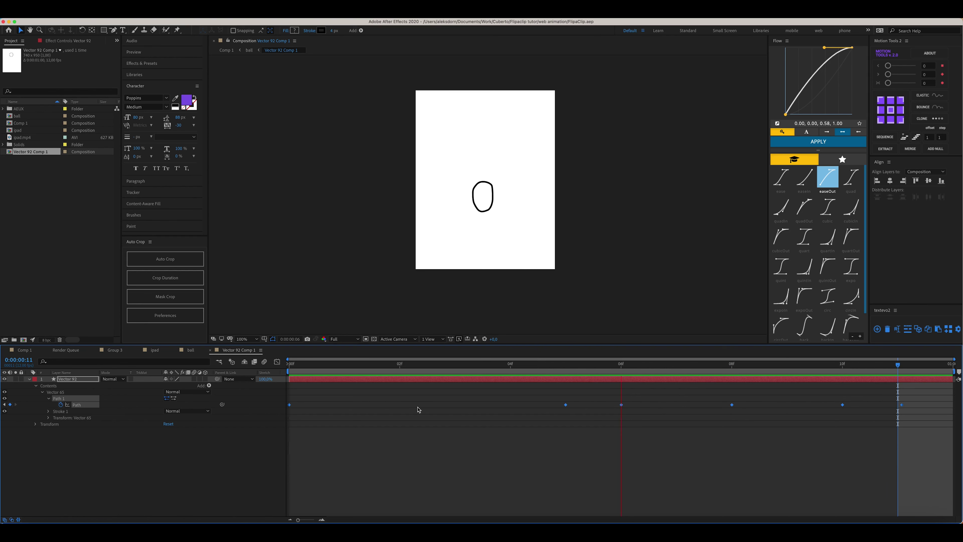
pyautogui.press('space')
# Check the frame rate in the composition settings of Vector 92 Comp 1.
pyautogui.click(103, 19)
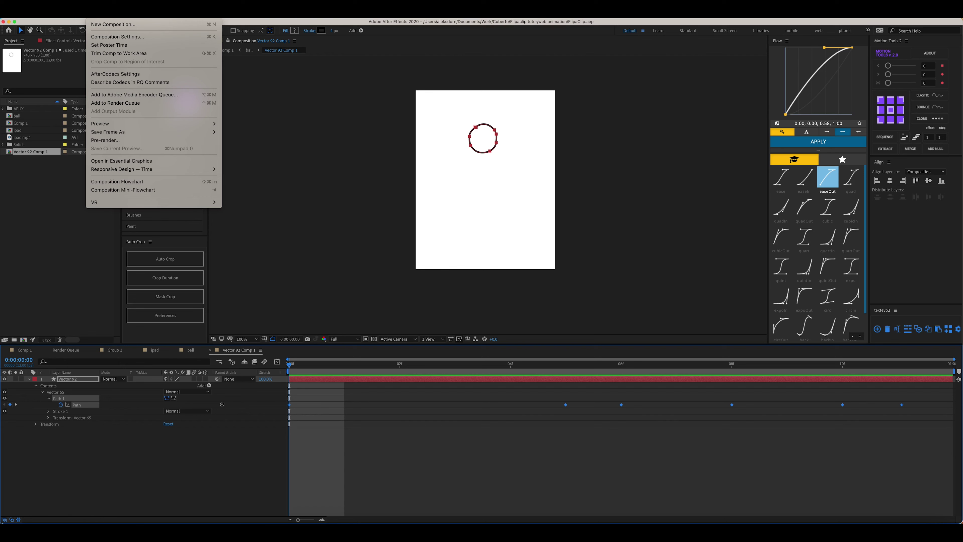
pyautogui.click(115, 36)
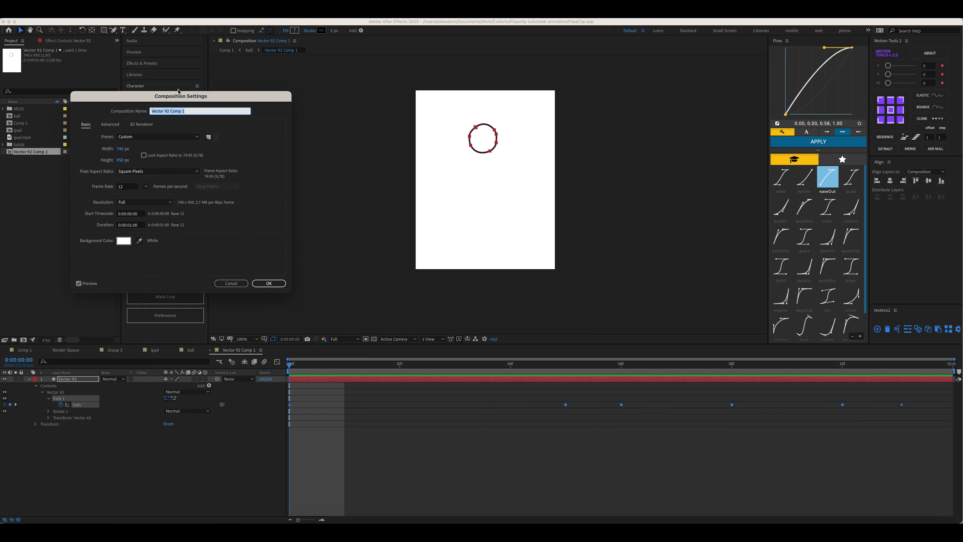
pyautogui.moveTo(177, 100); pyautogui.dragTo(366, 135)
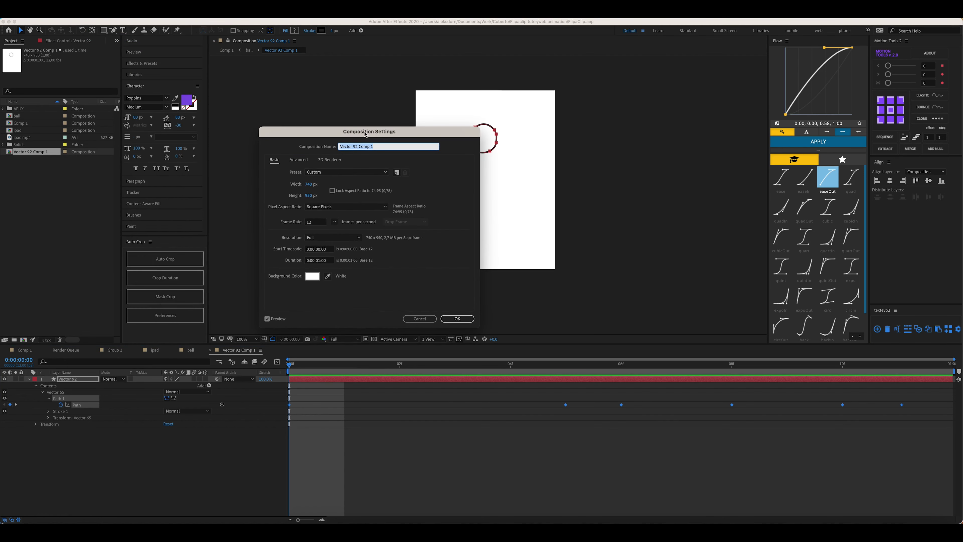
pyautogui.click(318, 222)
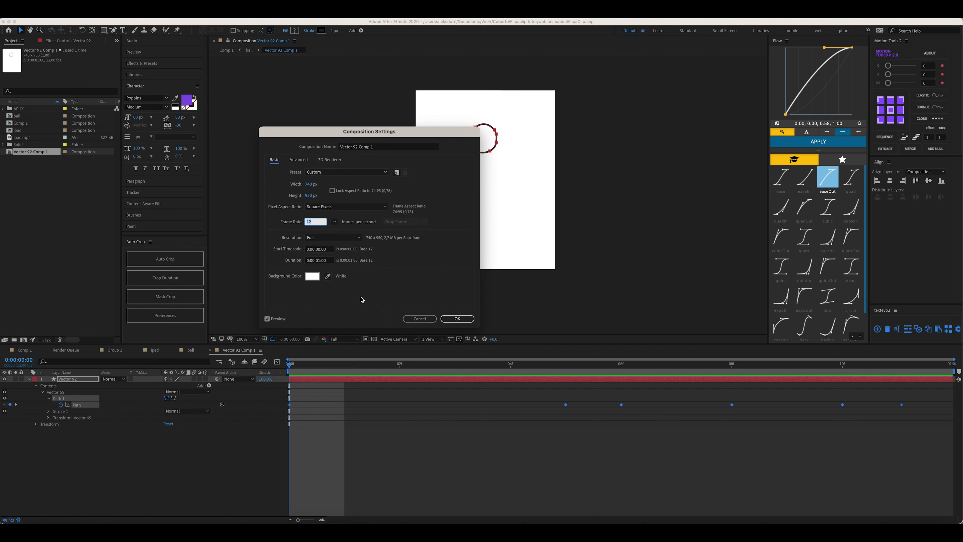
pyautogui.click(457, 319)
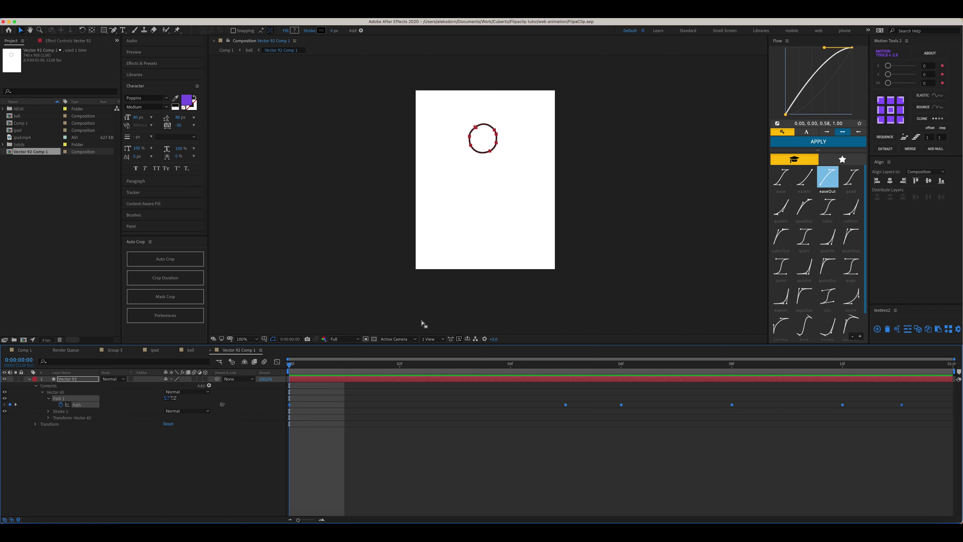
# Return to the ball composition and play its animation from 0:00:02:03.
pyautogui.click(211, 350)
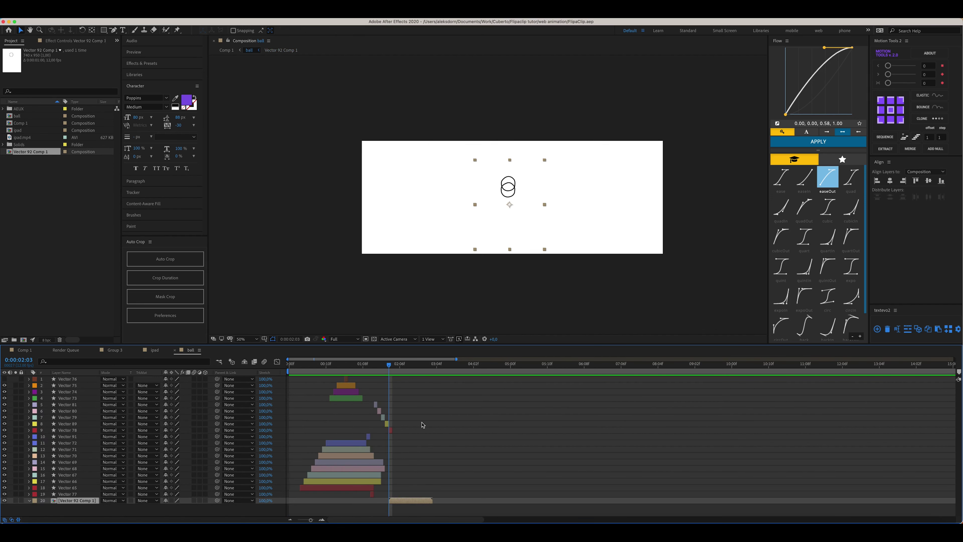
pyautogui.press('space')
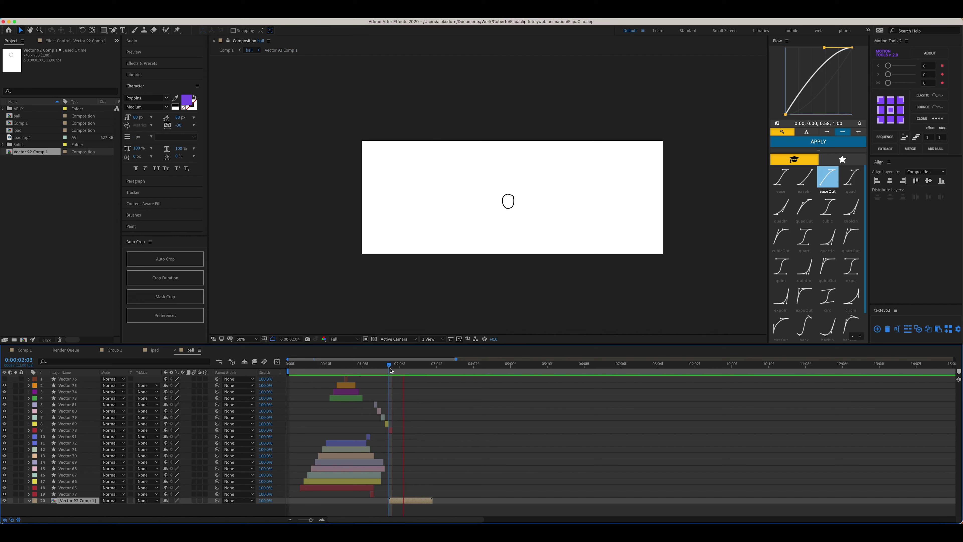
pyautogui.press('space')
# Enable time remapping on the nested Vector 92 Comp 1 layer and extend it to the end of the ball composition.
pyautogui.rightClick(420, 503)
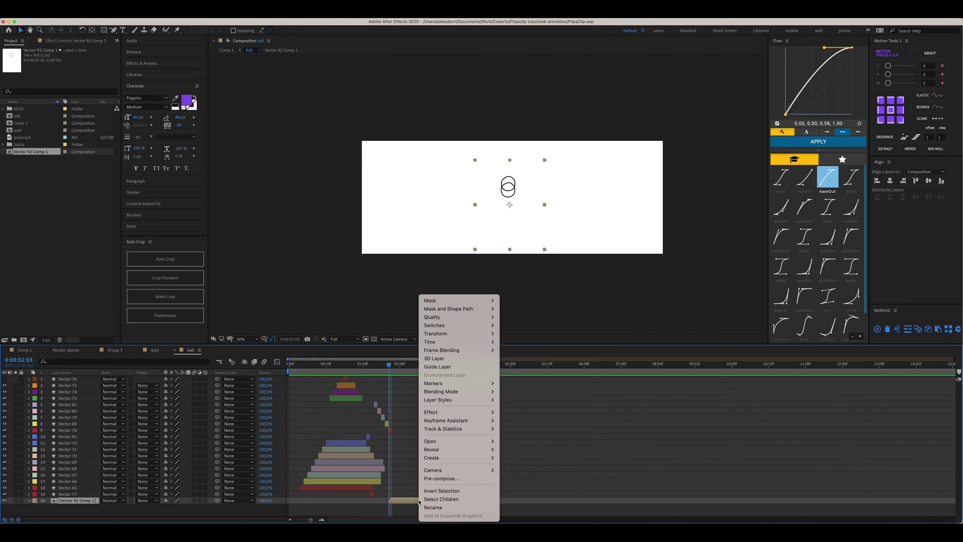
pyautogui.moveTo(439, 343)
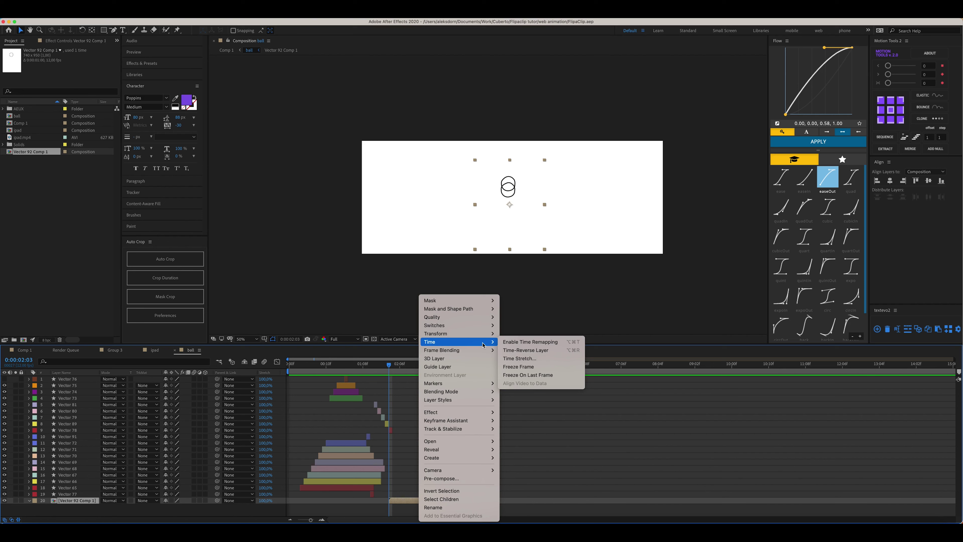
pyautogui.click(531, 342)
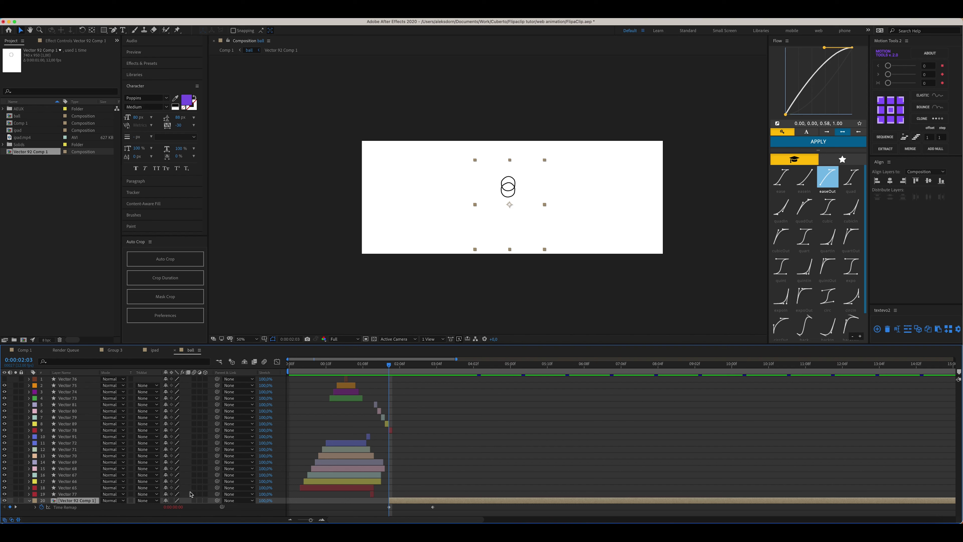
# Play the ball animation and review the bounce together with the headline in Comp 1 from 0:00:01:07.
pyautogui.press('space')
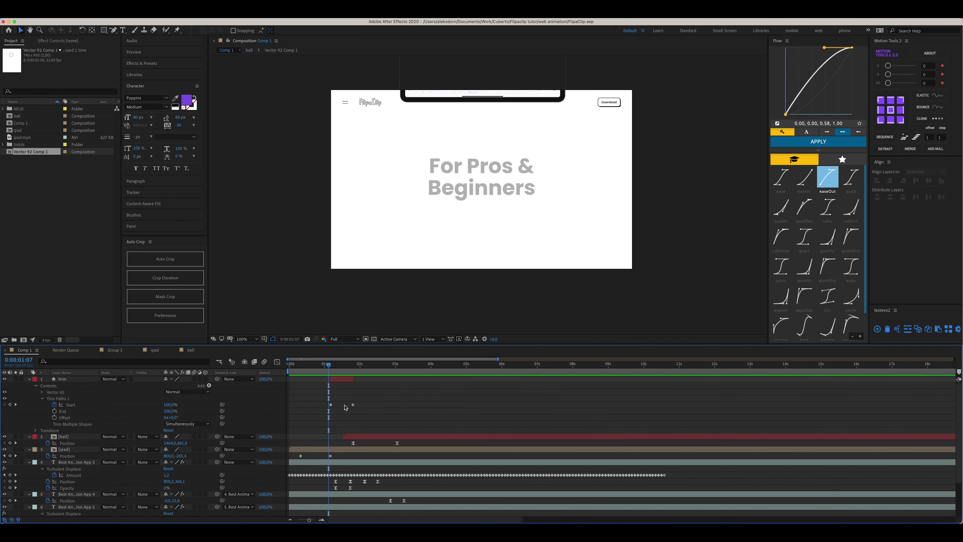
pyautogui.press('space')
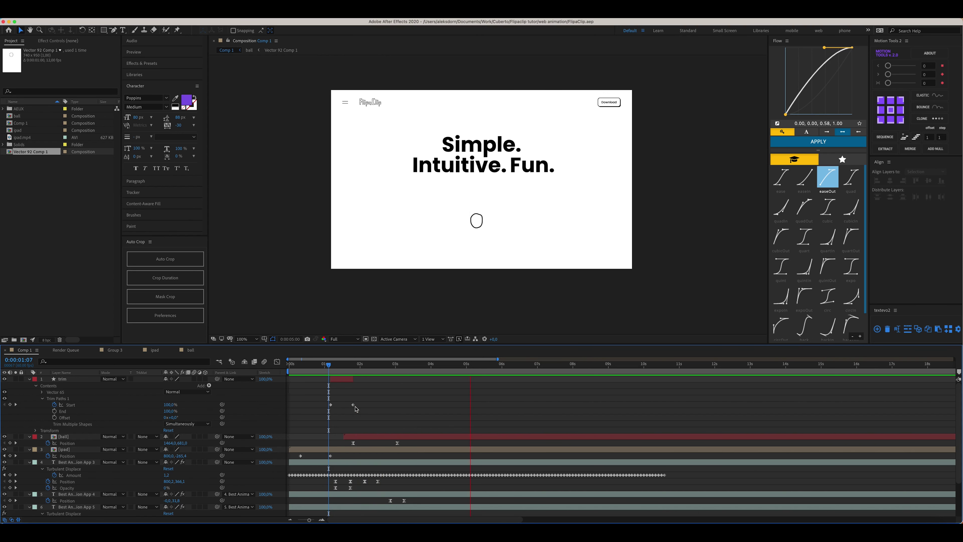
pyautogui.press('space')
pyautogui.click(332, 368)
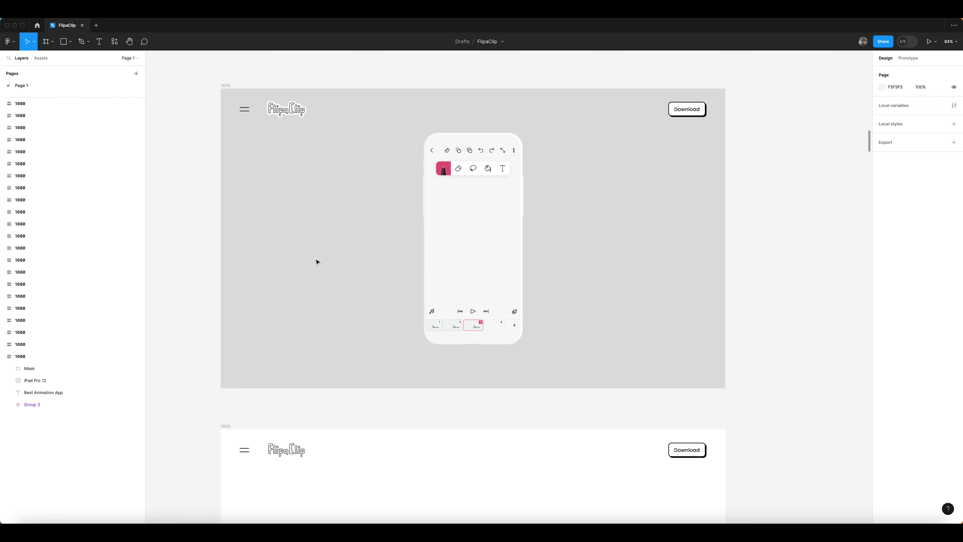
# Take the grey background colour of the phone frame in Figma and create a 1600 x 950 px solid with it in After Effects, starting after 7 seconds.
pyautogui.click(227, 86)
pyautogui.click(903, 251)
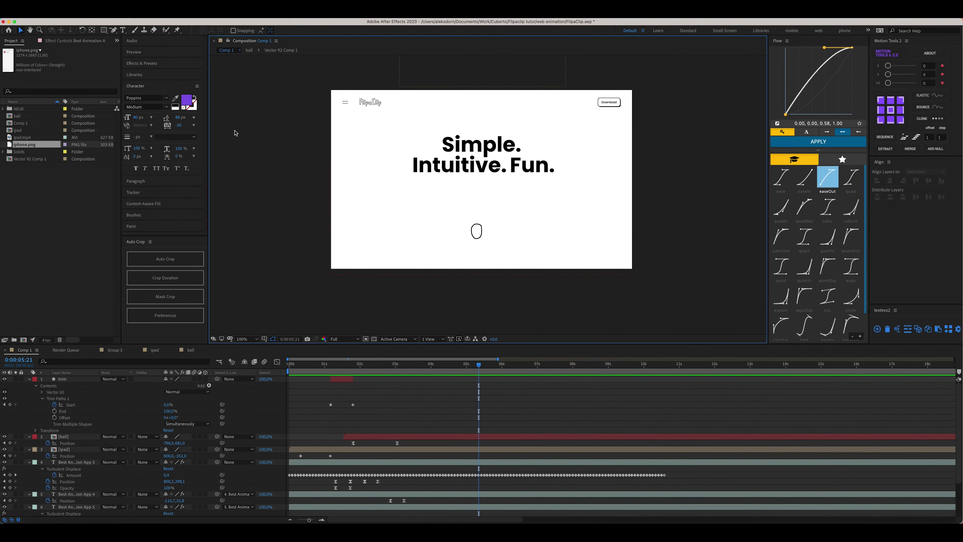
pyautogui.rightClick(265, 137)
pyautogui.moveTo(270, 142)
pyautogui.click(363, 162)
pyautogui.click(275, 312)
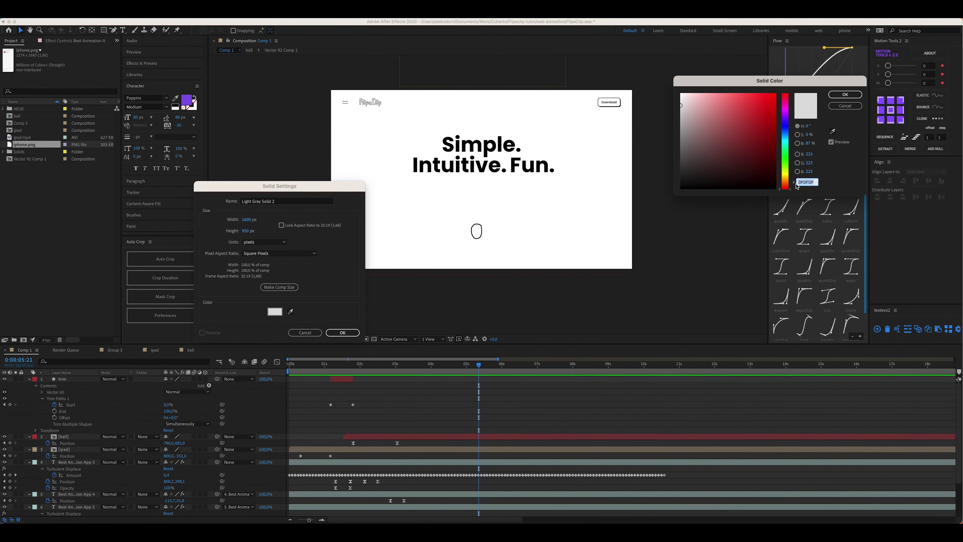
pyautogui.press('Return')
pyautogui.press('Return')
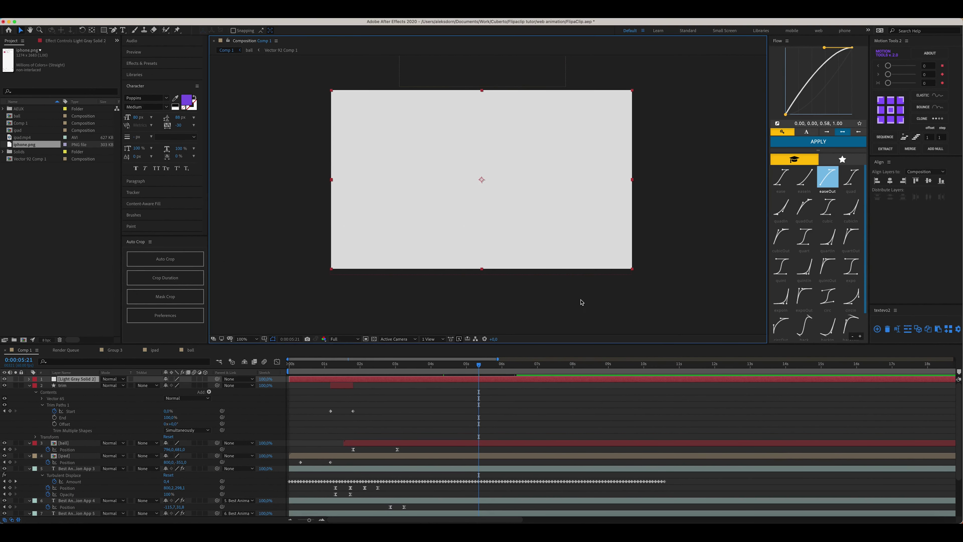
pyautogui.moveTo(302, 379); pyautogui.dragTo(563, 379)
# Keyframe the Position of the "Simple." headline layer at 0:00:03:59 and move it about 40 px up at 0:00:04:22.
pyautogui.moveTo(471, 366); pyautogui.dragTo(431, 383)
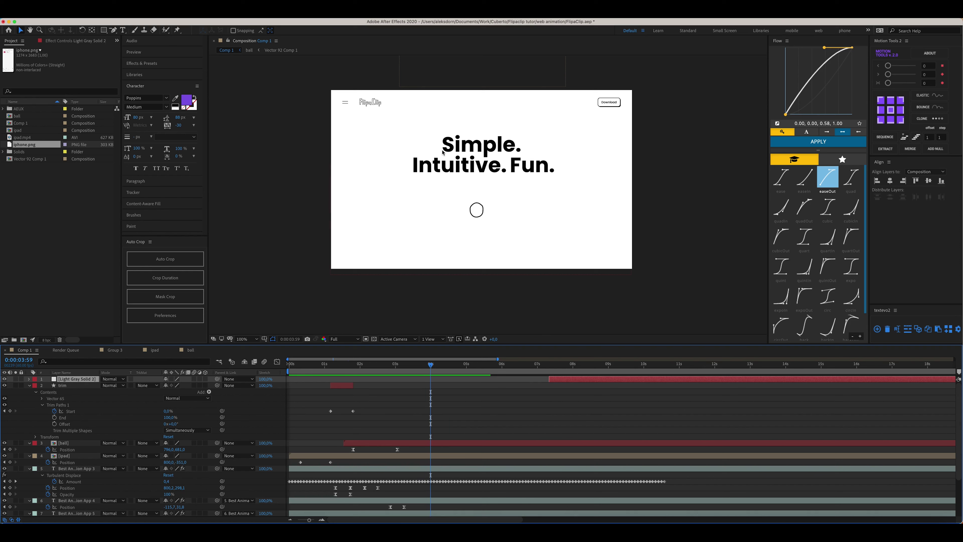
pyautogui.click(455, 149)
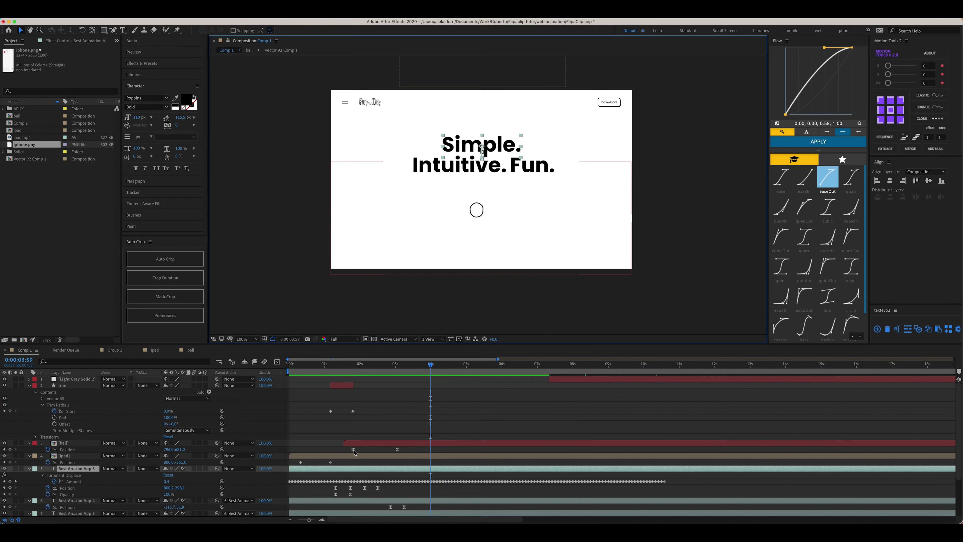
pyautogui.press('u')
pyautogui.press('p')
pyautogui.click(10, 475)
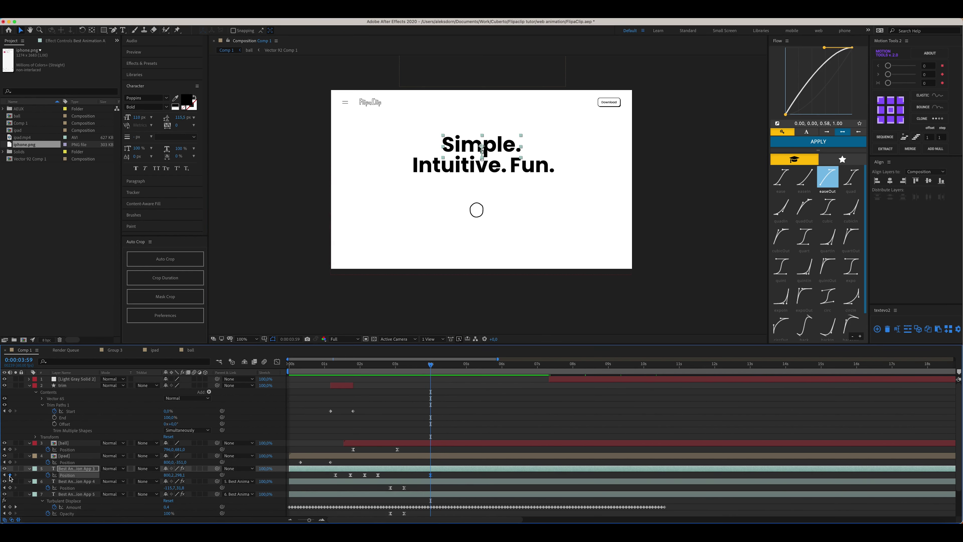
pyautogui.moveTo(426, 369); pyautogui.dragTo(441, 368)
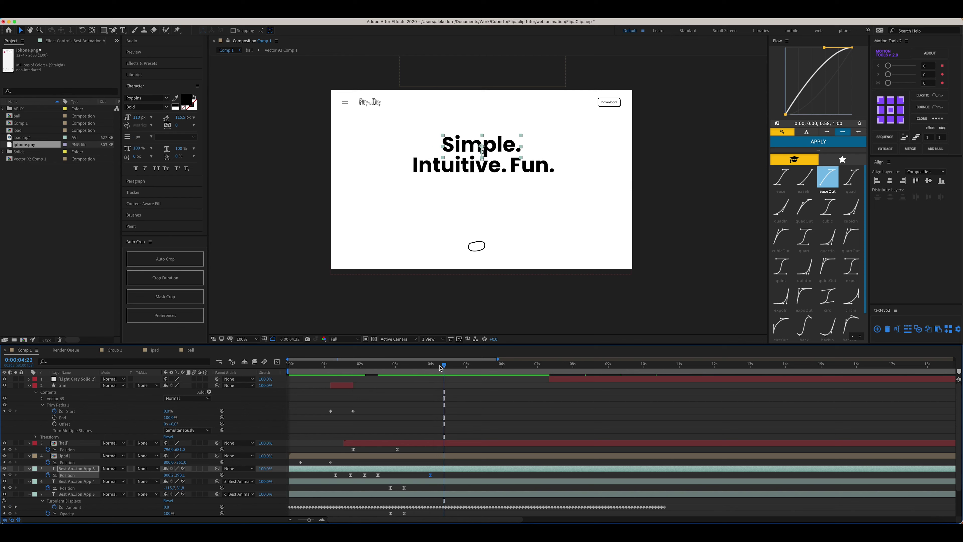
pyautogui.hotkey('shift', 'Up')
pyautogui.hotkey('shift', 'Up')
pyautogui.moveTo(440, 368); pyautogui.dragTo(430, 370)
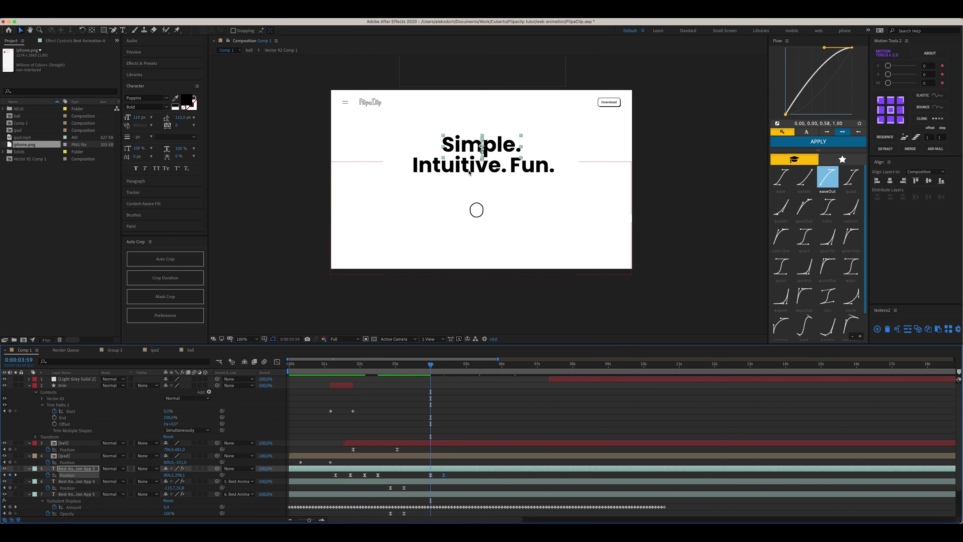
# Fade out the three headline text layers with Opacity keyframes from 100% at 0:00:03:59 to 0% at 0:00:04:22.
pyautogui.keyDown('shift'); pyautogui.click(81, 494); pyautogui.keyUp('shift')
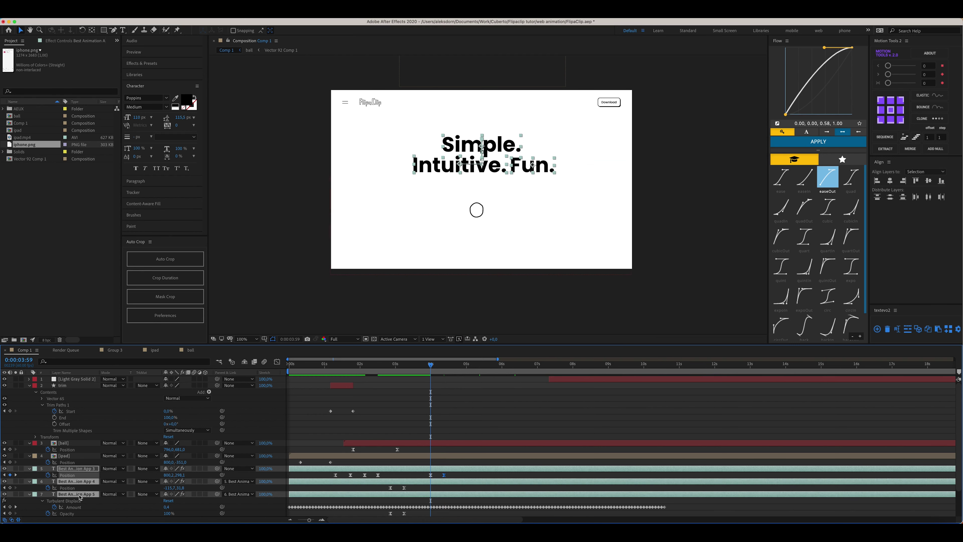
pyautogui.moveTo(440, 369); pyautogui.dragTo(445, 369)
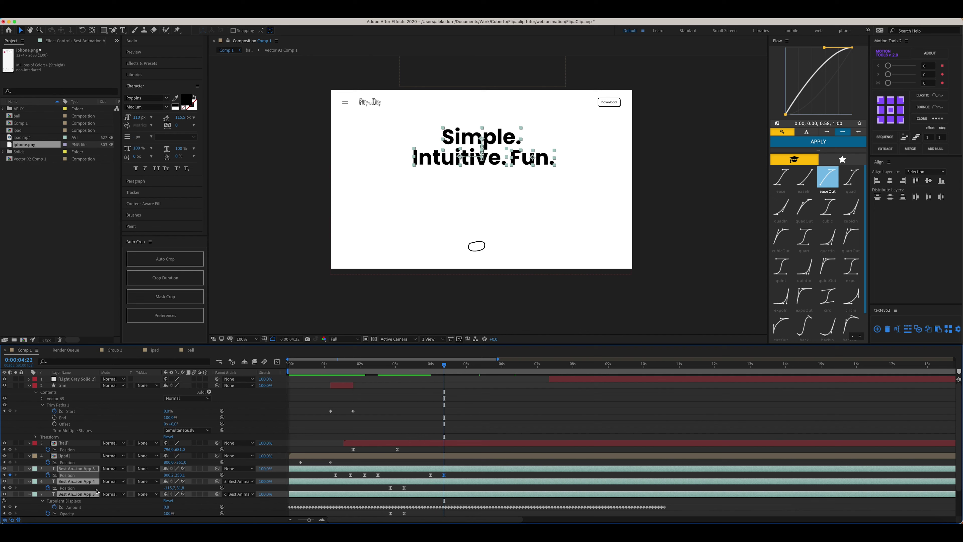
pyautogui.press('t')
pyautogui.click(10, 475)
pyautogui.press('u')
pyautogui.moveTo(444, 365); pyautogui.dragTo(431, 370)
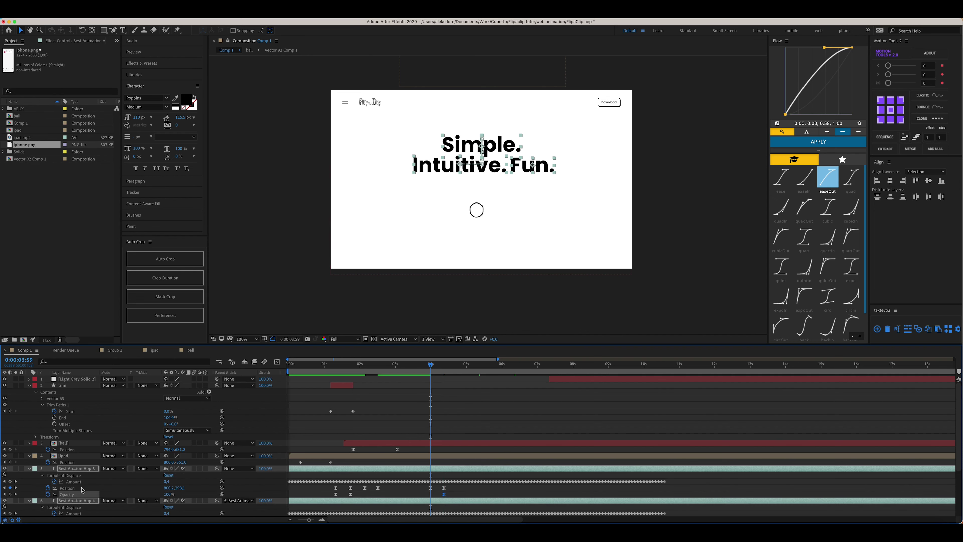
pyautogui.click(10, 493)
pyautogui.click(16, 494)
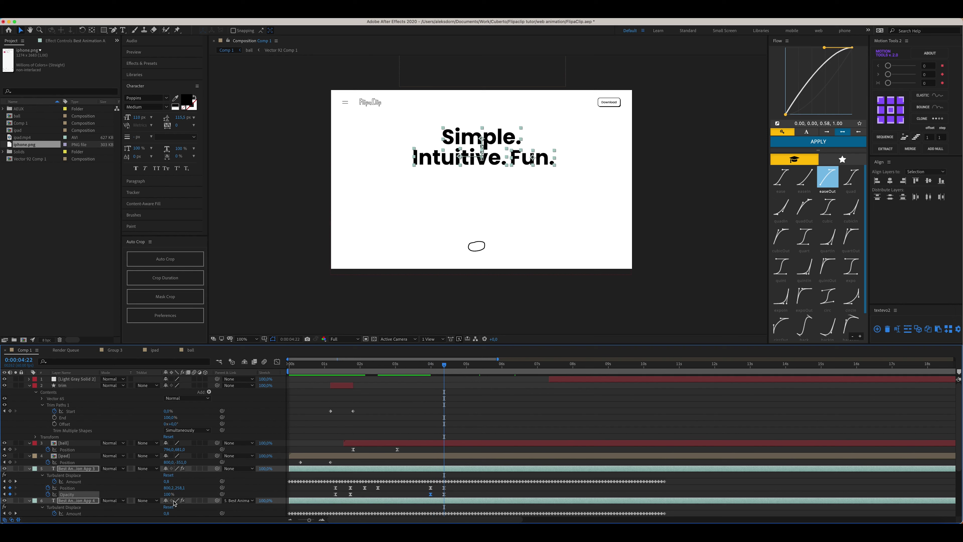
pyautogui.write('0')
pyautogui.press('Return')
# Start the light gray solid at 0:00:04:36 and place it beneath the ball layer.
pyautogui.moveTo(430, 375); pyautogui.dragTo(452, 382)
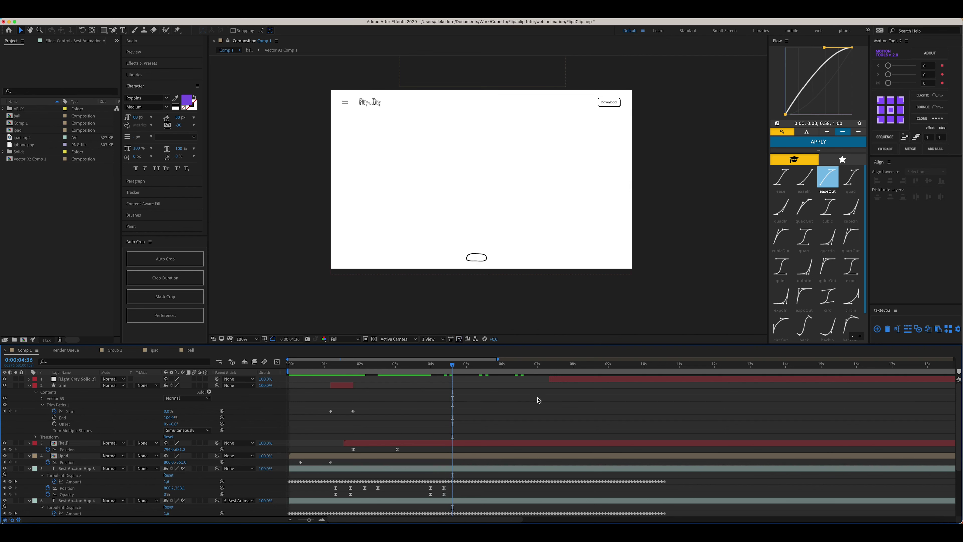
pyautogui.moveTo(555, 387); pyautogui.dragTo(459, 387)
pyautogui.press('super+bracketleft')
pyautogui.press('super+bracketleft')
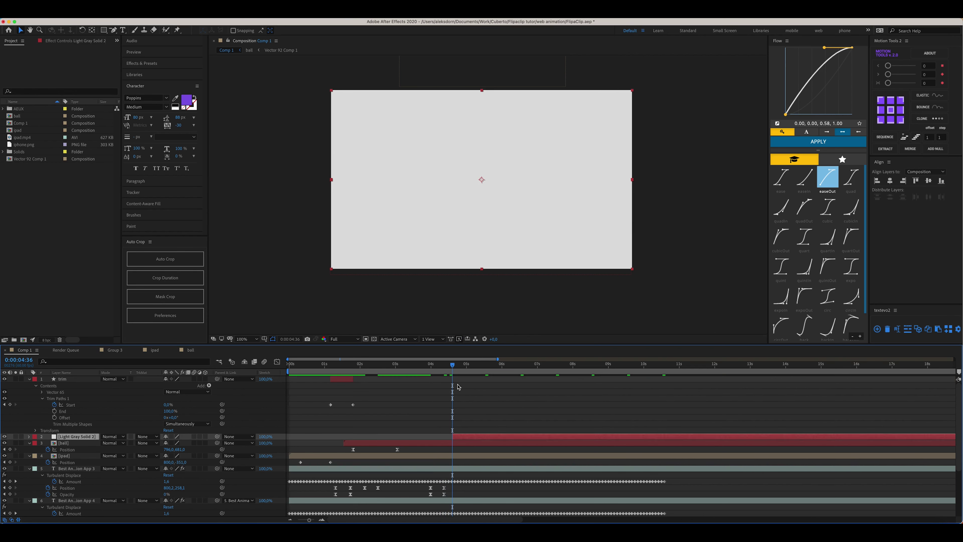
# Add iphone.png to the composition, centre it horizontally and vertically, and scale it to 129%.
pyautogui.click(38, 186)
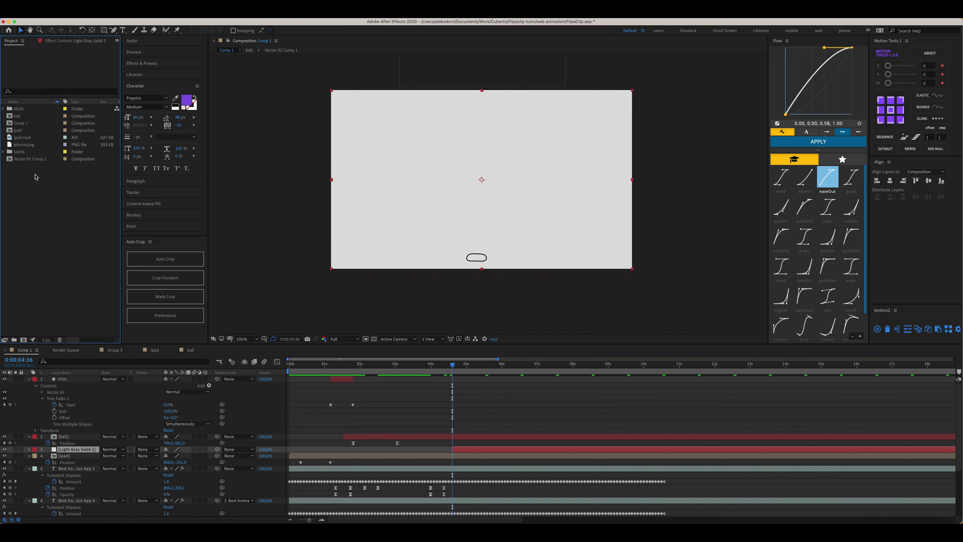
pyautogui.click(27, 147)
pyautogui.moveTo(20, 148); pyautogui.dragTo(478, 208)
pyautogui.click(890, 181)
pyautogui.click(928, 181)
pyautogui.press('s')
pyautogui.moveTo(177, 386); pyautogui.dragTo(189, 385)
# Place the iphone.png layer directly beneath the ball layer and start it at about 0:00:04:20.
pyautogui.click(430, 394)
pyautogui.moveTo(297, 379); pyautogui.dragTo(462, 391)
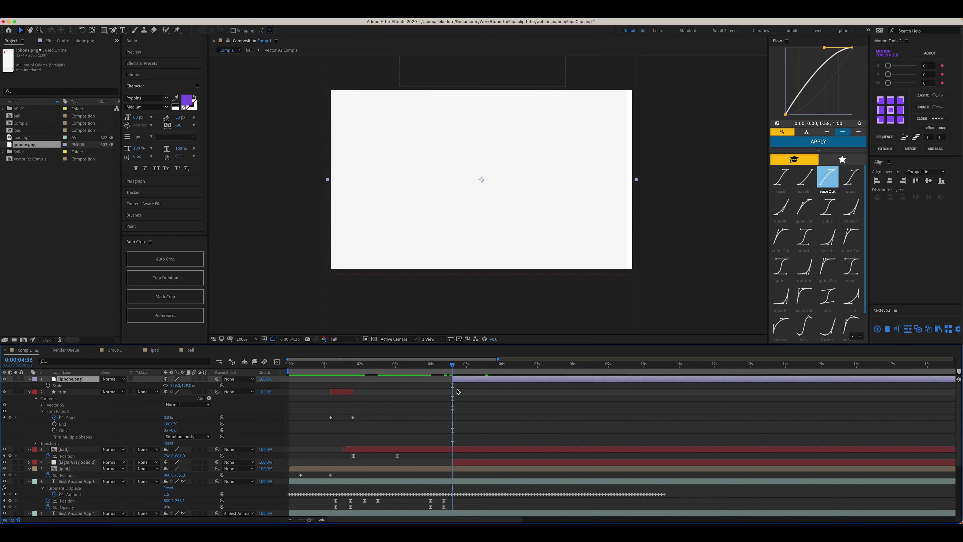
pyautogui.press('super+bracketleft')
pyautogui.press('super+bracketleft')
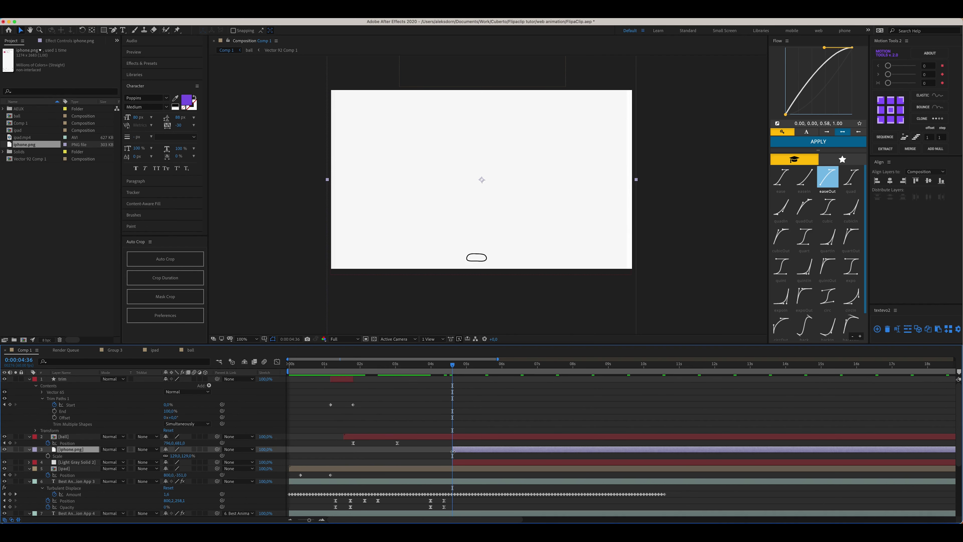
pyautogui.moveTo(459, 453); pyautogui.dragTo(456, 452)
# Fade in the iphone.png layer with Opacity keyframes from 0% at 0:00:04:20 to 100% around 0:00:04:34.
pyautogui.moveTo(449, 368); pyautogui.dragTo(443, 367)
pyautogui.press('t')
pyautogui.hotkey('alt', 'shift', 't')
pyautogui.moveTo(445, 368); pyautogui.dragTo(454, 370)
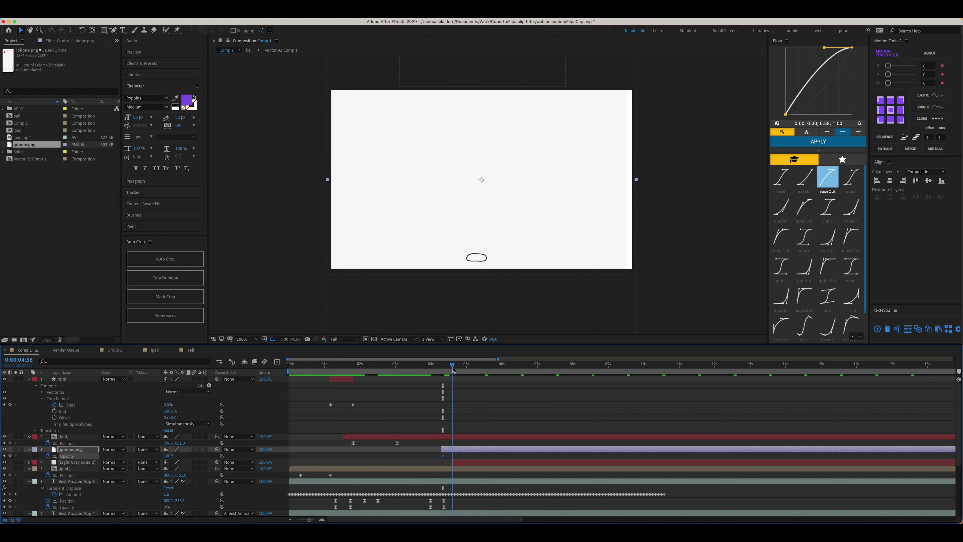
pyautogui.click(5, 456)
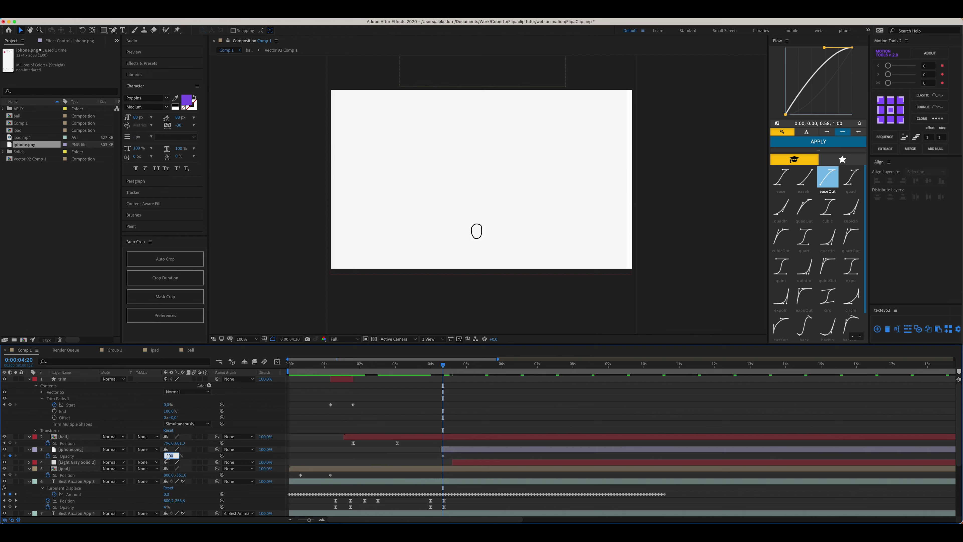
pyautogui.click(443, 456)
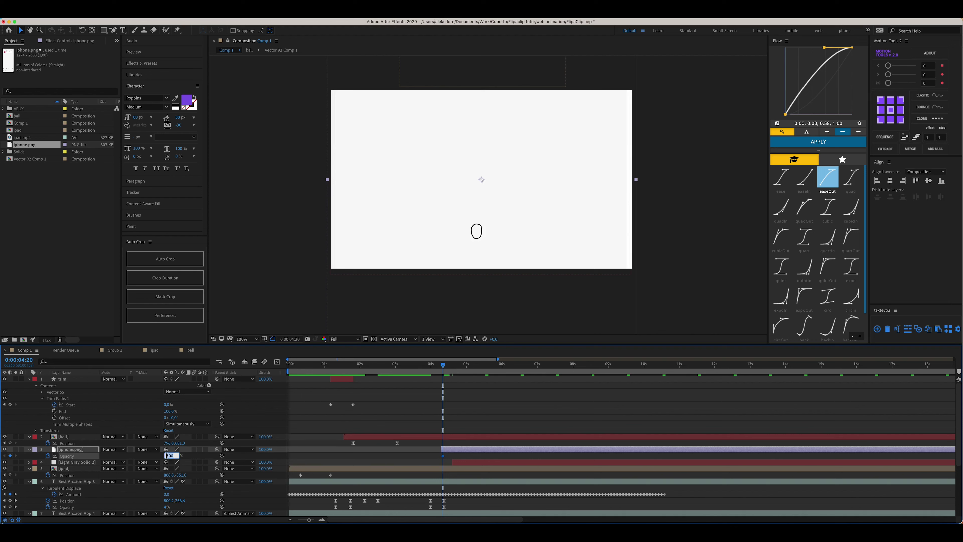
pyautogui.press('Return')
pyautogui.moveTo(443, 366); pyautogui.dragTo(453, 367)
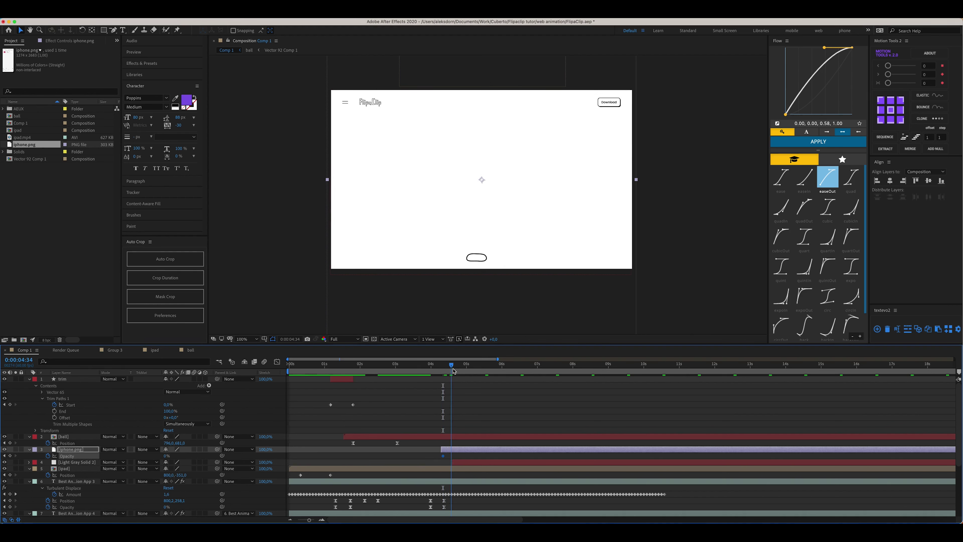
pyautogui.click(164, 456)
pyautogui.click(475, 385)
# Move the header layer to the top of the layer stack in Comp 1.
pyautogui.moveTo(451, 366); pyautogui.dragTo(446, 370)
pyautogui.scroll(-5, 152, 455)
pyautogui.click(71, 513)
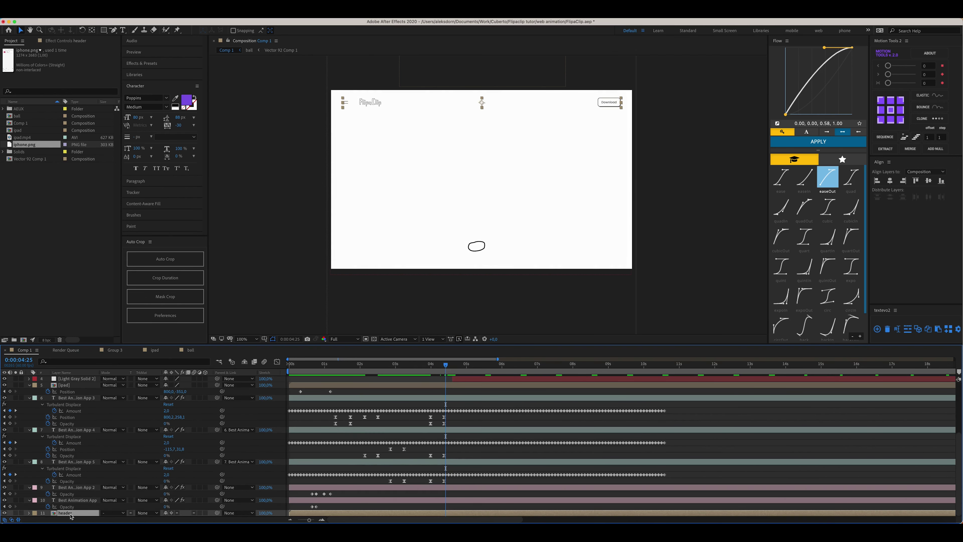
pyautogui.press('super+shift+bracketright')
pyautogui.click(479, 420)
# Animate the iphone.png layer's Scale from 129% at 0:00:04:34 down to about 26% at 0:00:05:02.
pyautogui.moveTo(445, 368); pyautogui.dragTo(451, 368)
pyautogui.press('s')
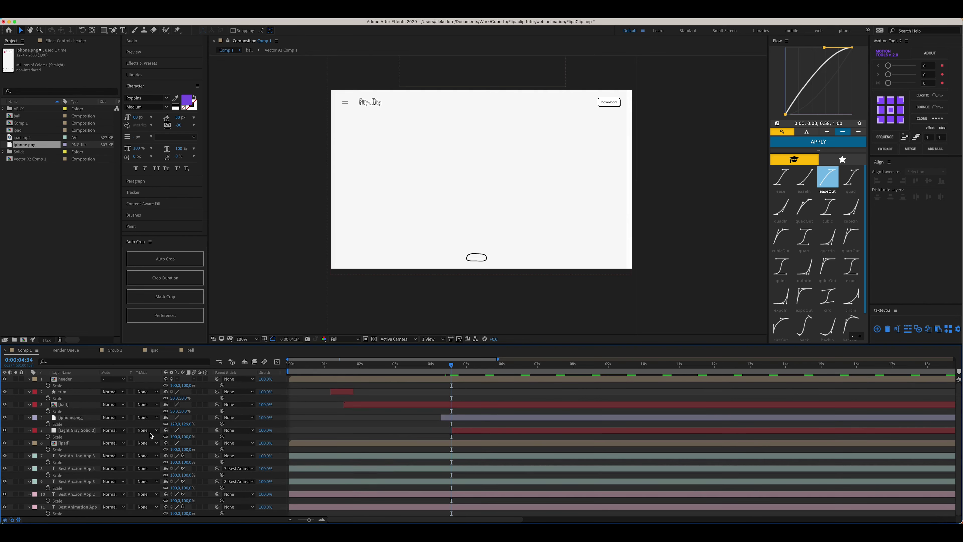
pyautogui.click(460, 419)
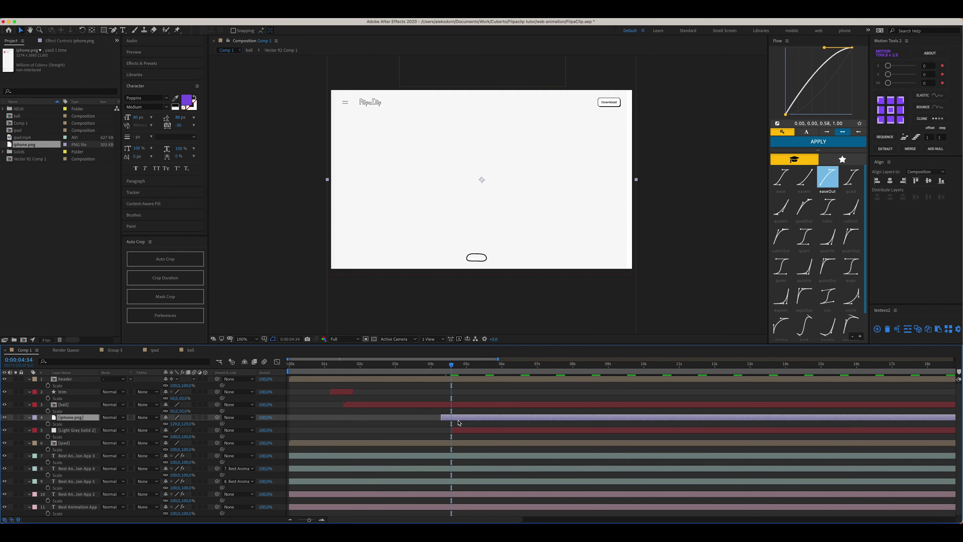
pyautogui.click(48, 423)
pyautogui.moveTo(453, 367); pyautogui.dragTo(469, 367)
pyautogui.moveTo(172, 424); pyautogui.dragTo(140, 425)
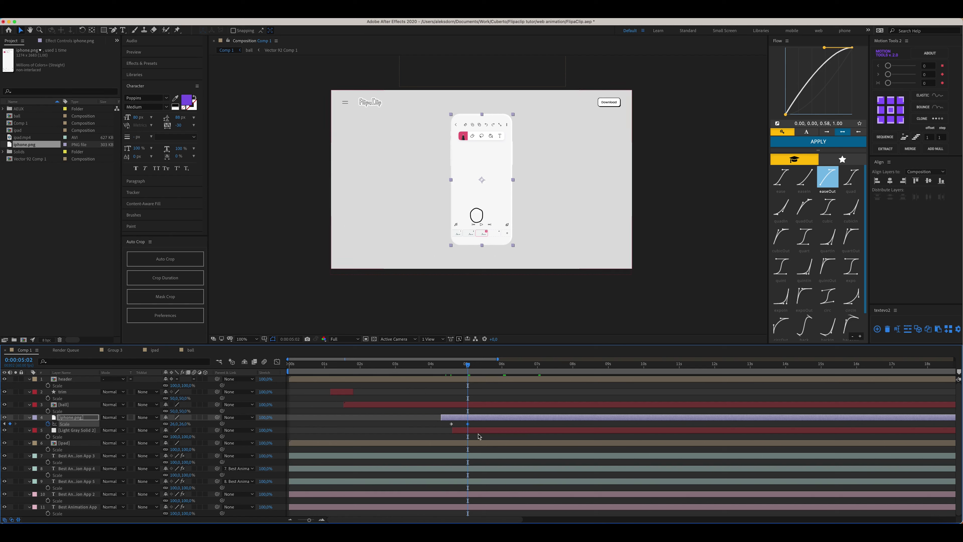
# Move the second iphone.png Scale keyframe to about 0:00:05:22 and apply the ease curve to both Scale keyframes.
pyautogui.moveTo(468, 424); pyautogui.dragTo(480, 428)
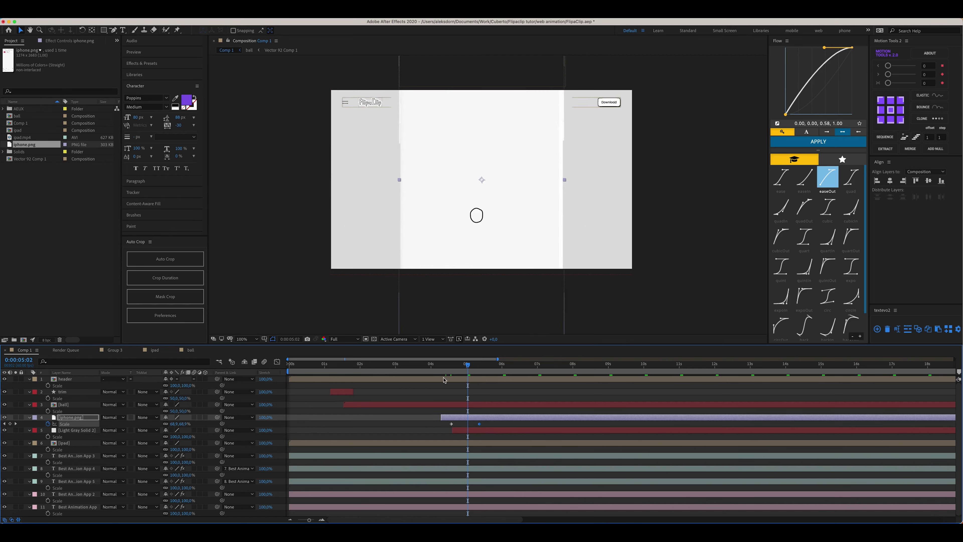
pyautogui.click(438, 365)
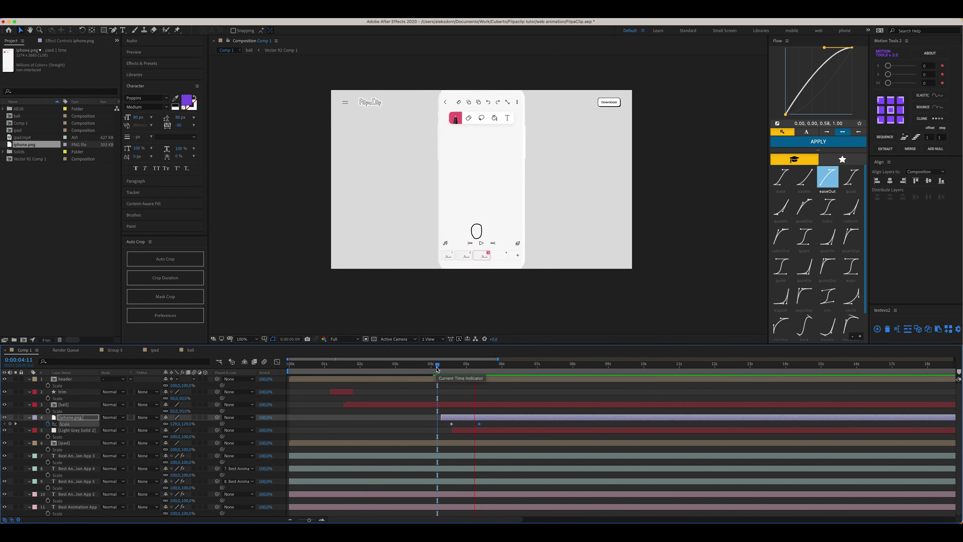
pyautogui.moveTo(488, 424); pyautogui.dragTo(448, 425)
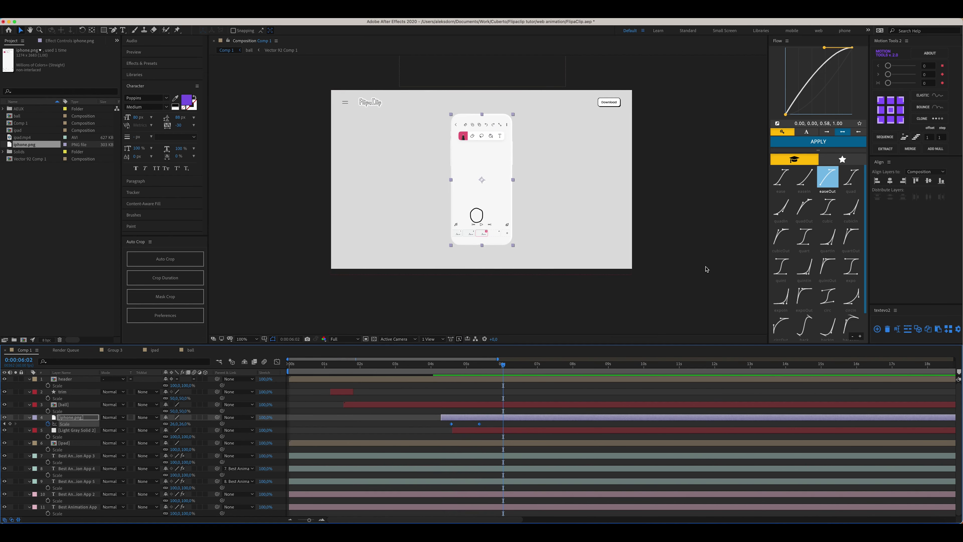
pyautogui.click(781, 177)
pyautogui.click(818, 141)
pyautogui.click(445, 365)
# Add a Position keyframe to the ball layer at 0:00:05:09.
pyautogui.moveTo(443, 367); pyautogui.dragTo(472, 369)
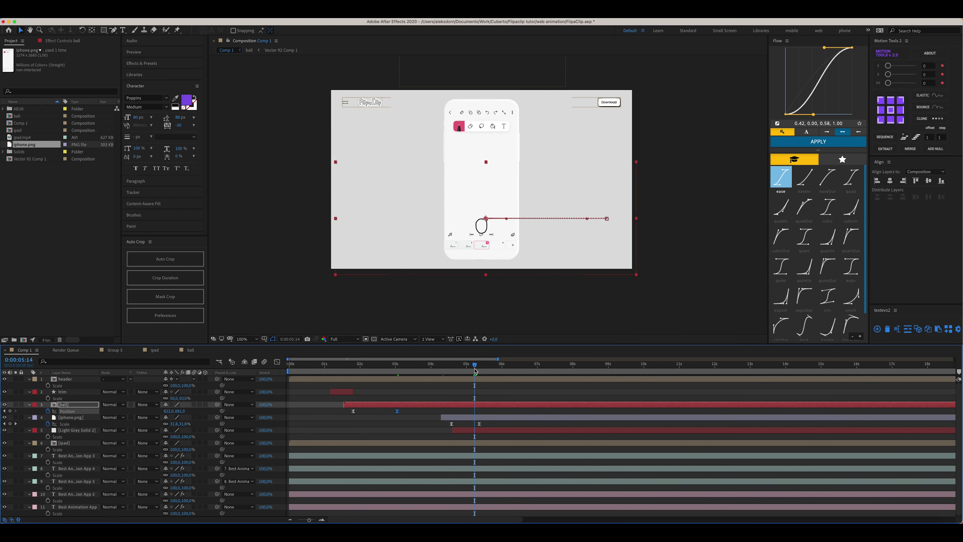
pyautogui.click(452, 410)
pyautogui.click(437, 406)
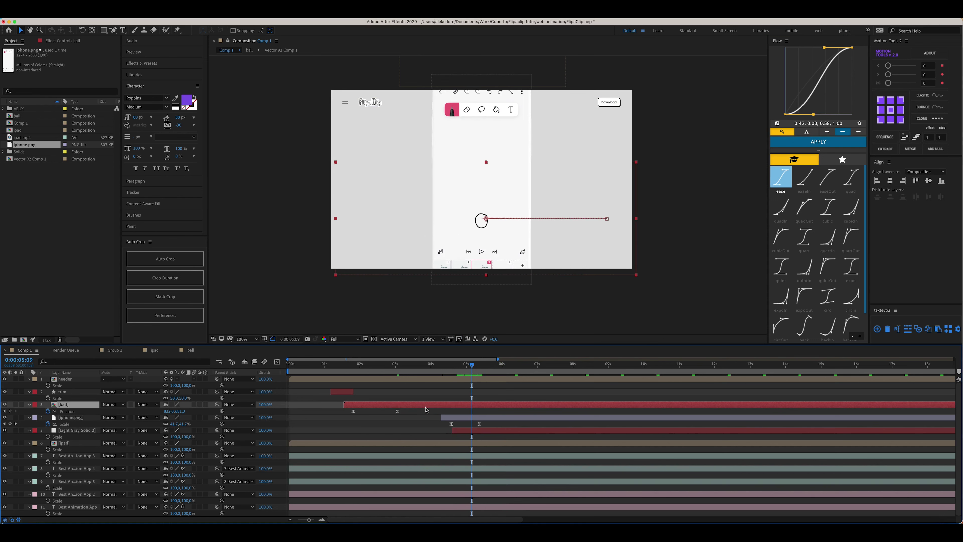
pyautogui.click(10, 411)
# Raise the ball layer to a vertical Position of 421 at 0:00:05:23 and preview its rise on the shrinking phone.
pyautogui.moveTo(472, 366); pyautogui.dragTo(481, 369)
pyautogui.press('.')
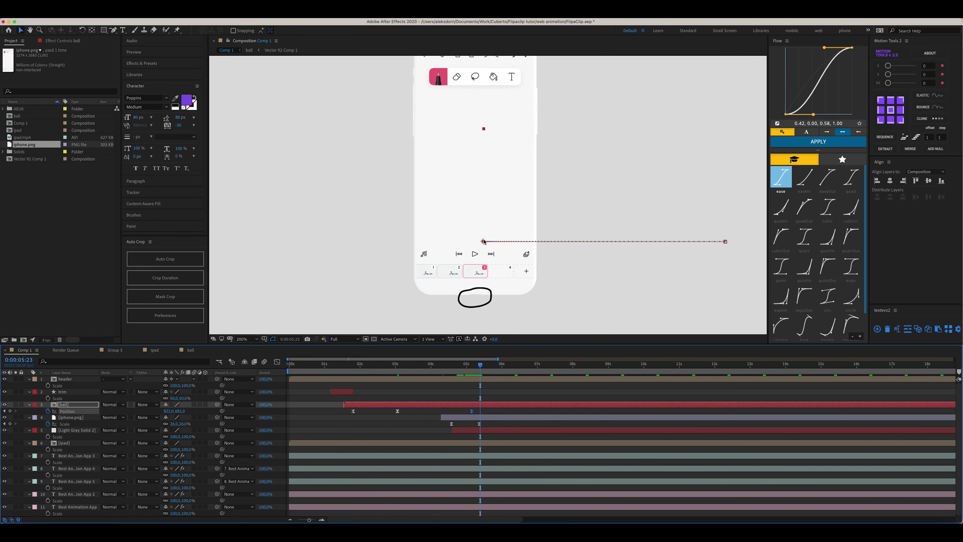
pyautogui.hotkey('shift', 'Up')
pyautogui.hotkey('shift', 'Up')
pyautogui.hotkey('shift', 'Up')
pyautogui.hotkey('shift', 'Up')
pyautogui.hotkey('shift', 'Up')
pyautogui.hotkey('shift', 'Up')
pyautogui.hotkey('shift', 'Up')
pyautogui.hotkey('shift', 'Up')
pyautogui.hotkey('shift', 'Up')
pyautogui.hotkey('shift', 'Up')
pyautogui.hotkey('shift', 'Up')
pyautogui.hotkey('shift', 'Up')
pyautogui.hotkey('shift', 'Up')
pyautogui.hotkey('shift', 'Up')
pyautogui.hotkey('shift', 'Up')
pyautogui.hotkey('shift', 'Up')
pyautogui.hotkey('shift', 'Up')
pyautogui.hotkey('shift', 'Up')
pyautogui.hotkey('shift', 'Up')
pyautogui.hotkey('shift', 'Up')
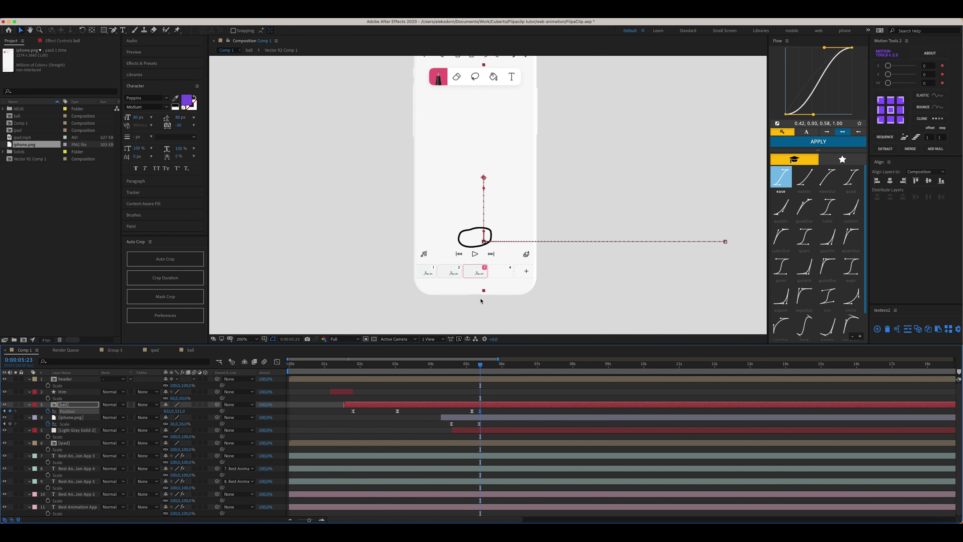
pyautogui.hotkey('shift', 'Up')
pyautogui.hotkey('shift', 'Up')
pyautogui.hotkey('shift', 'Up')
pyautogui.hotkey('shift', 'Up')
pyautogui.hotkey('shift', 'Up')
pyautogui.moveTo(481, 368); pyautogui.dragTo(504, 365)
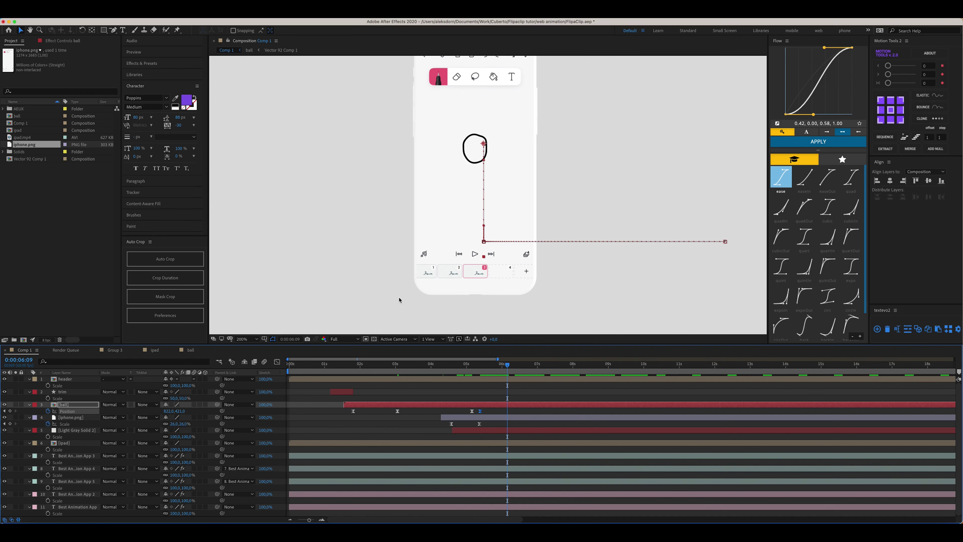
pyautogui.press(',')
pyautogui.click(470, 368)
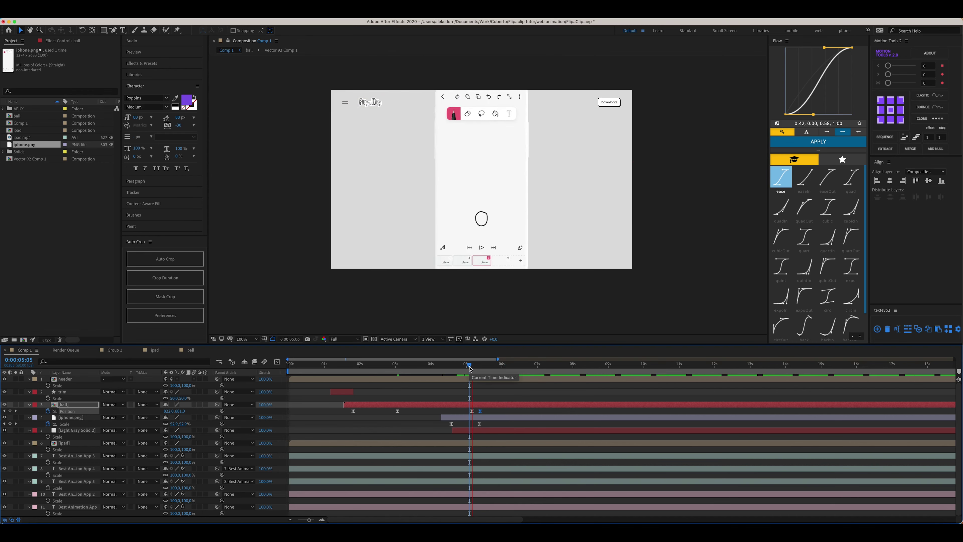
pyautogui.moveTo(470, 367); pyautogui.dragTo(463, 367)
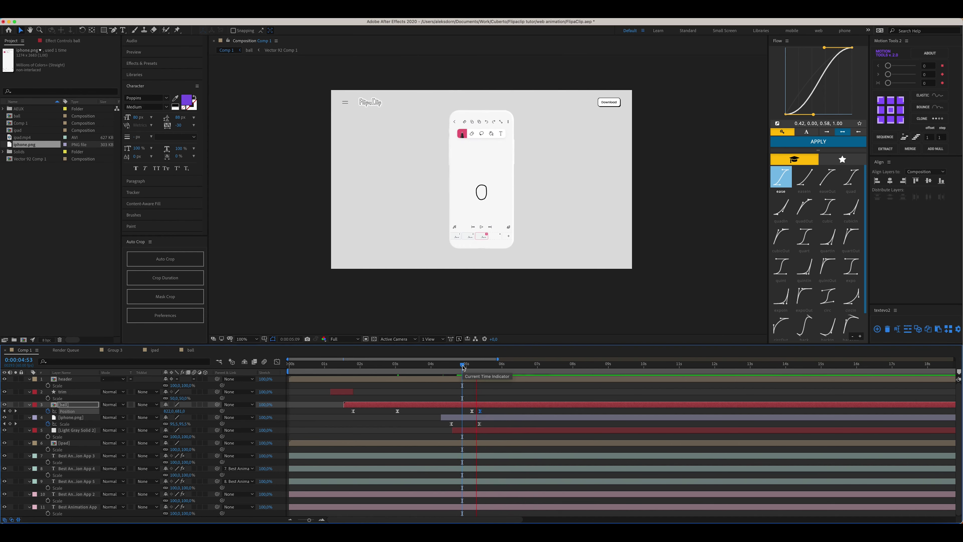
pyautogui.moveTo(463, 367); pyautogui.dragTo(457, 368)
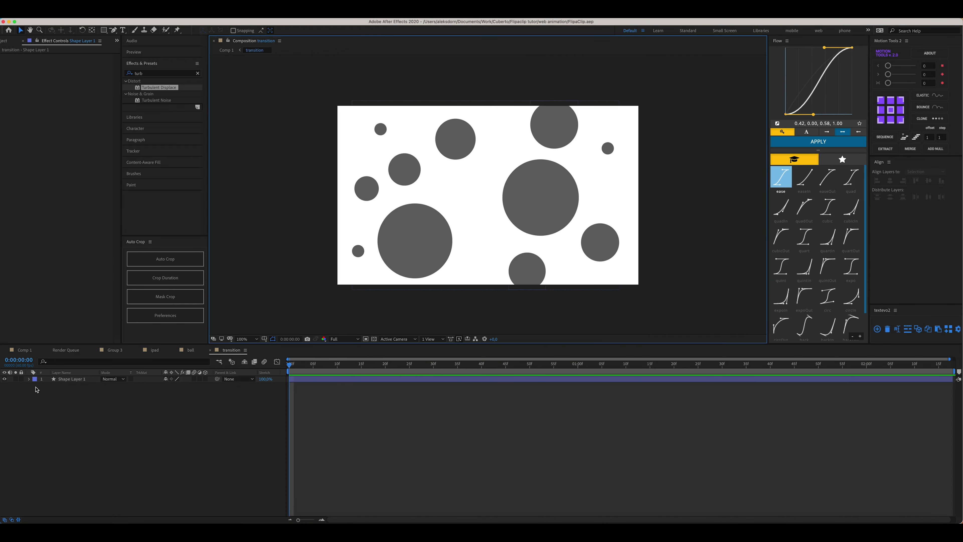
# Add Offset Paths to Shape Layer 1 in the transition composition and expand its settings.
pyautogui.click(28, 379)
pyautogui.click(35, 385)
pyautogui.click(207, 386)
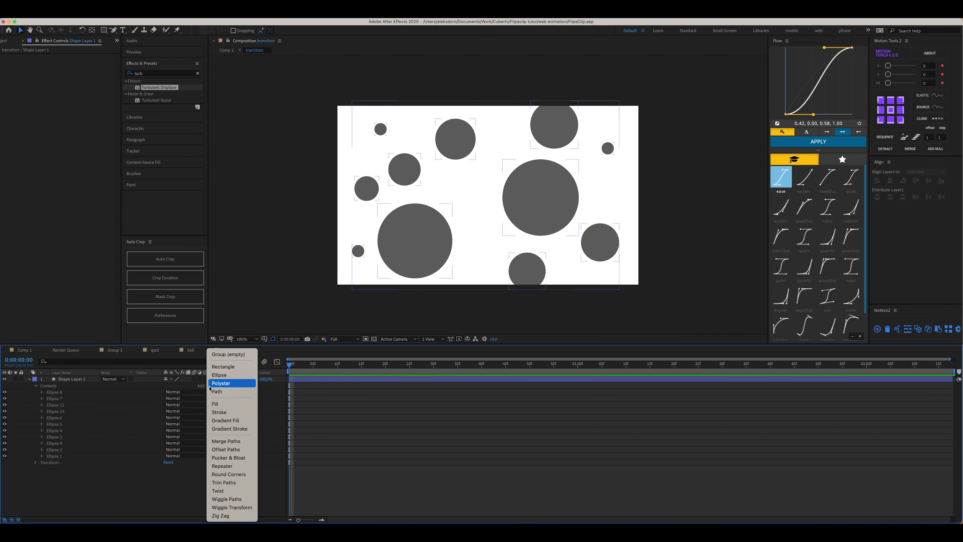
pyautogui.click(226, 449)
pyautogui.click(42, 463)
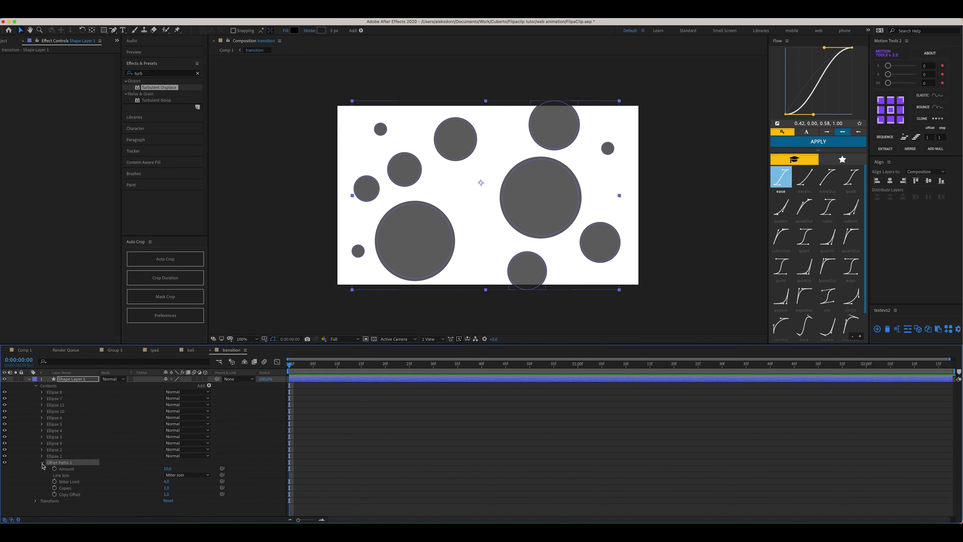
# Keyframe the Offset Paths Amount at -191 on the first frame so the circles shrink away.
pyautogui.moveTo(168, 471)
pyautogui.mouseDown()
pyautogui.moveTo(184, 469)
pyautogui.moveTo(140, 463)
pyautogui.moveTo(269, 470)
pyautogui.moveTo(174, 469)
pyautogui.mouseUp()
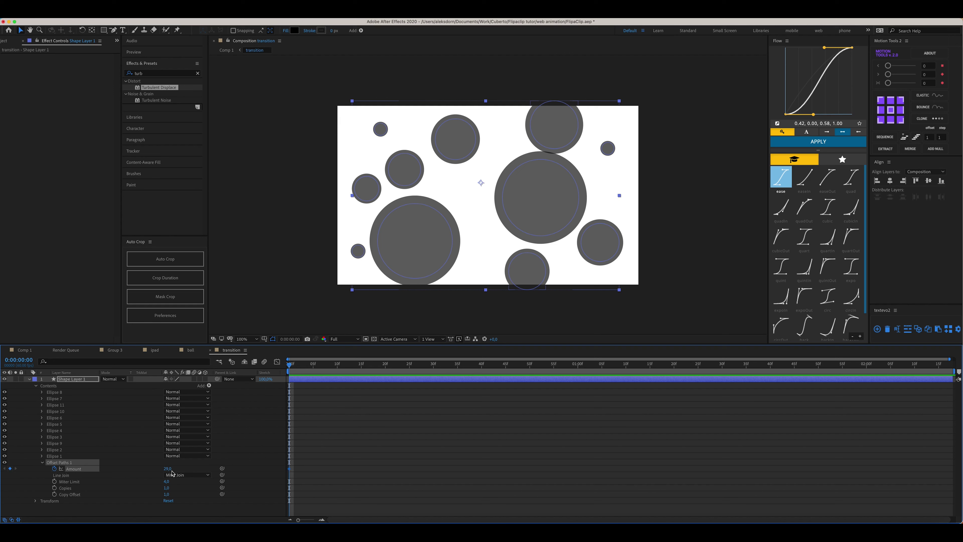
pyautogui.press('Return')
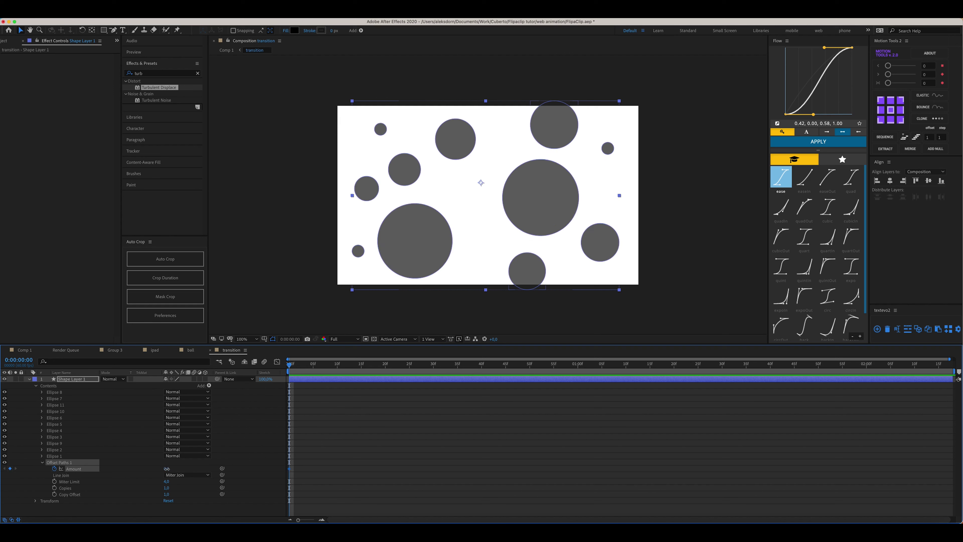
pyautogui.moveTo(166, 468); pyautogui.dragTo(105, 468)
# Set the Offset Paths Amount to about 1215 at 0:00:02:17 so the circles fill the frame, and preview the growth.
pyautogui.moveTo(291, 368); pyautogui.dragTo(949, 388)
pyautogui.press('pageup')
pyautogui.press('pagedown')
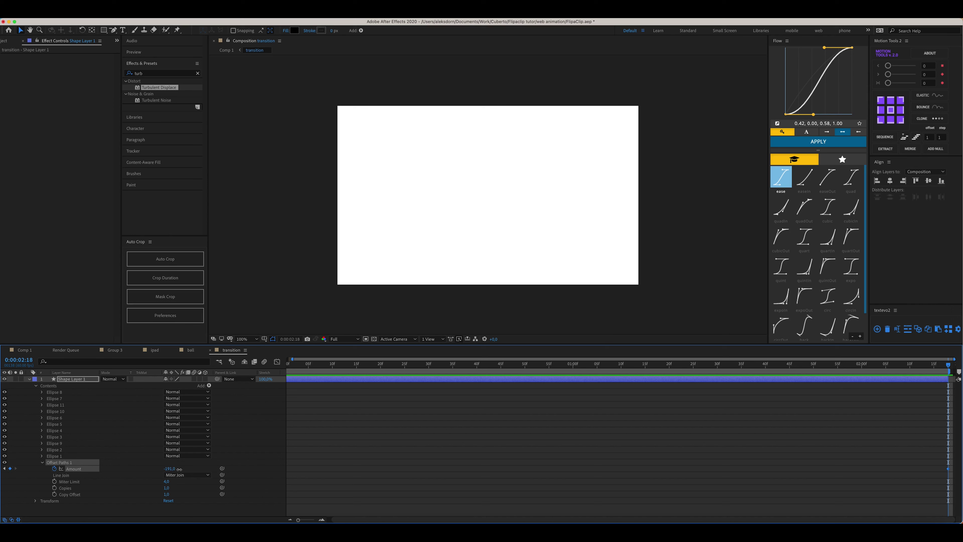
pyautogui.moveTo(179, 470); pyautogui.dragTo(499, 477)
pyautogui.moveTo(948, 366); pyautogui.dragTo(943, 366)
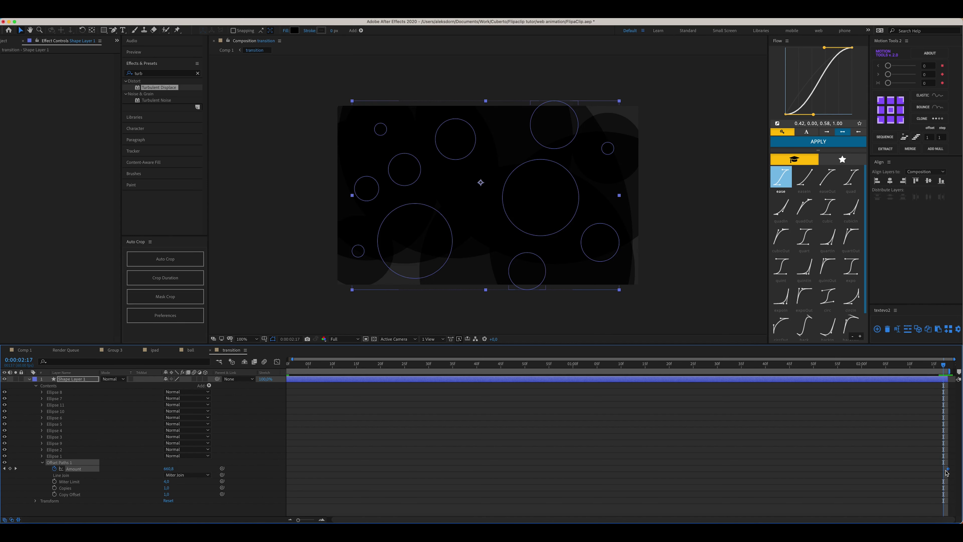
pyautogui.moveTo(190, 470); pyautogui.dragTo(366, 475)
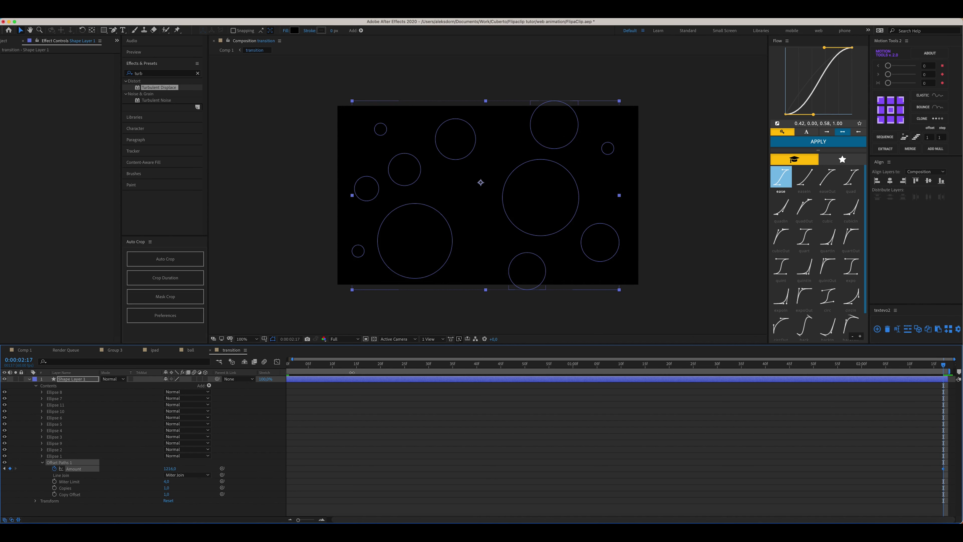
pyautogui.press('space')
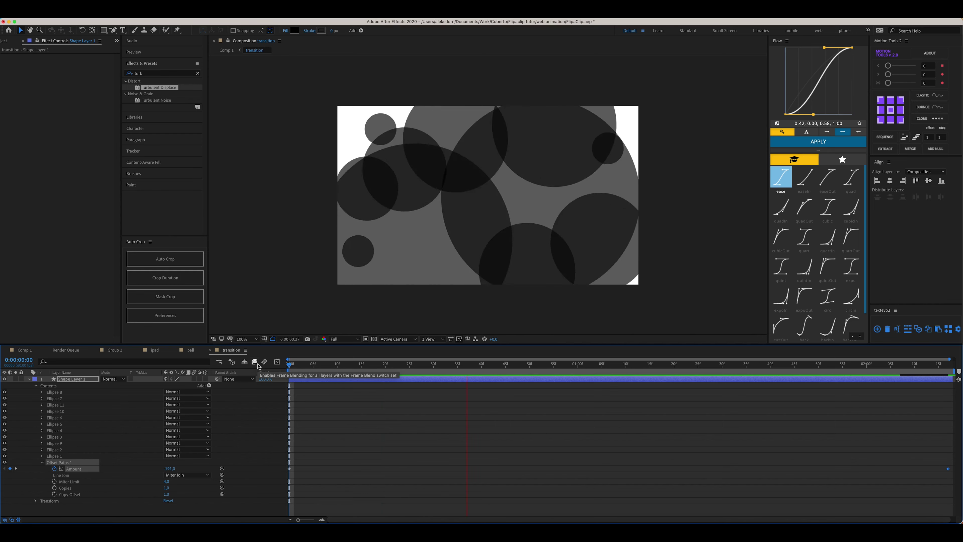
pyautogui.press('space')
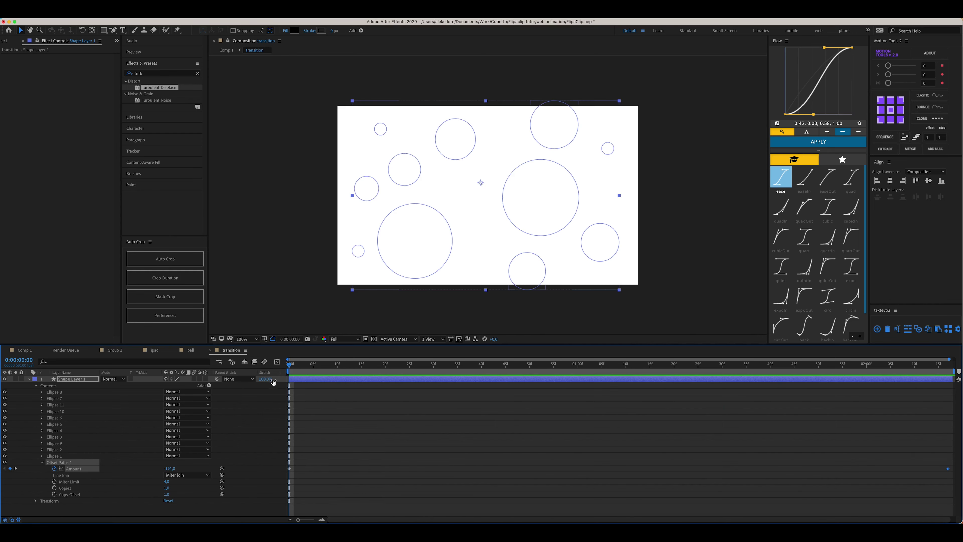
# Animate Shape Layer 1's vertical Position from 1390 on the first frame, below the canvas, to 408 at 0:00:02:17.
pyautogui.press('p')
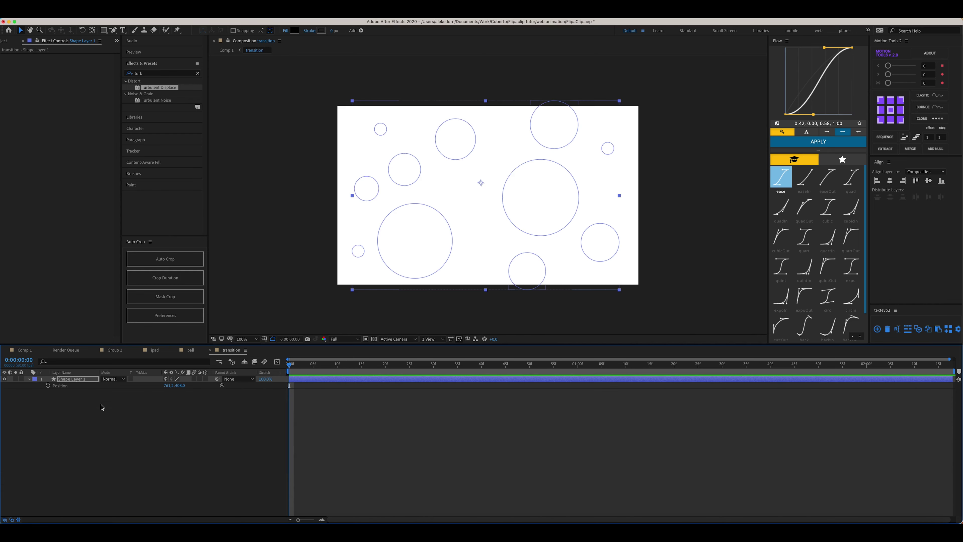
pyautogui.click(48, 386)
pyautogui.moveTo(293, 368); pyautogui.dragTo(949, 386)
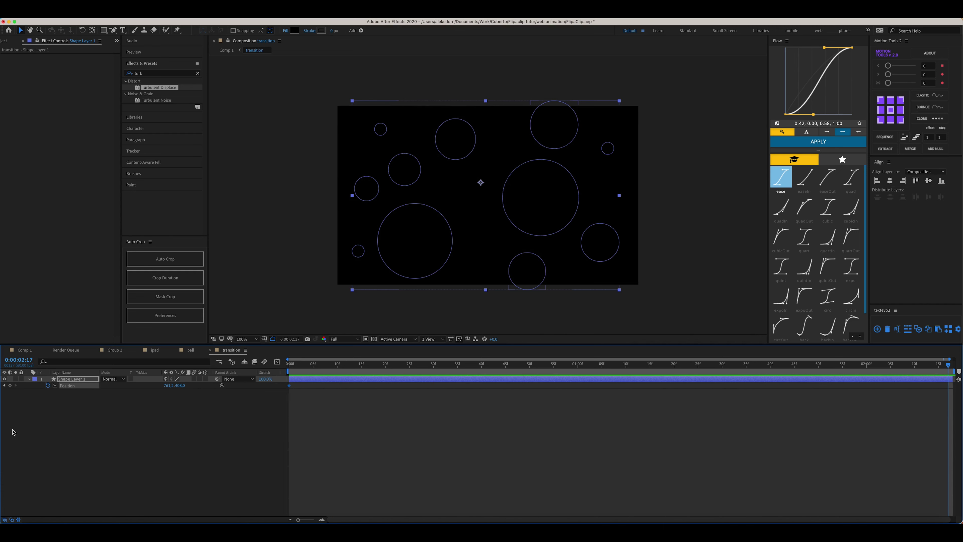
pyautogui.click(4, 385)
pyautogui.press('space')
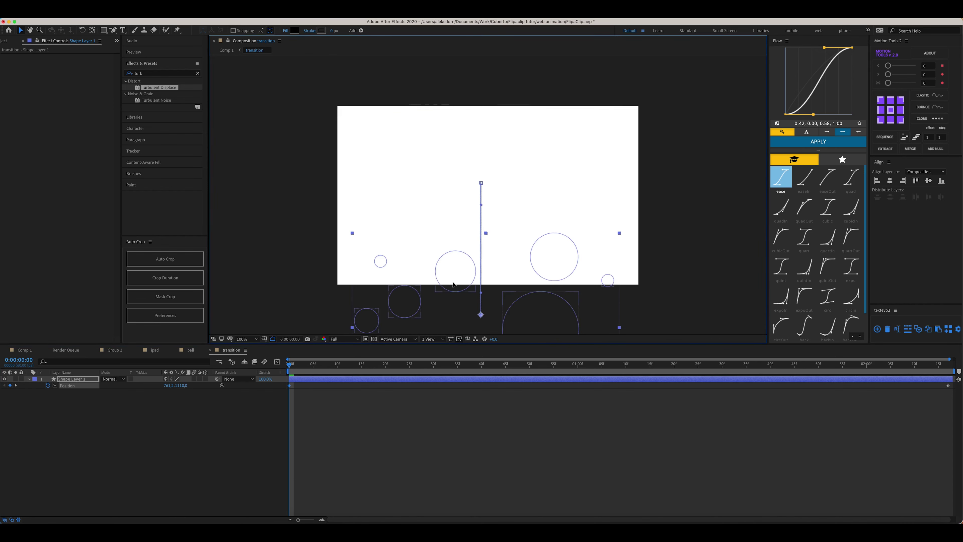
pyautogui.press('space')
pyautogui.click(291, 363)
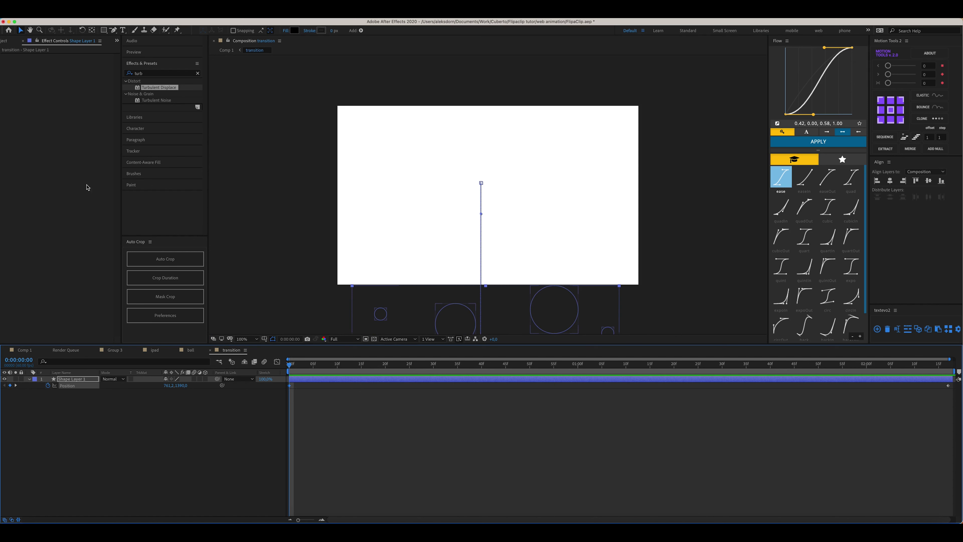
# Apply the Turbulent Displace effect to Shape Layer 1.
pyautogui.click(152, 73)
pyautogui.write('turb')
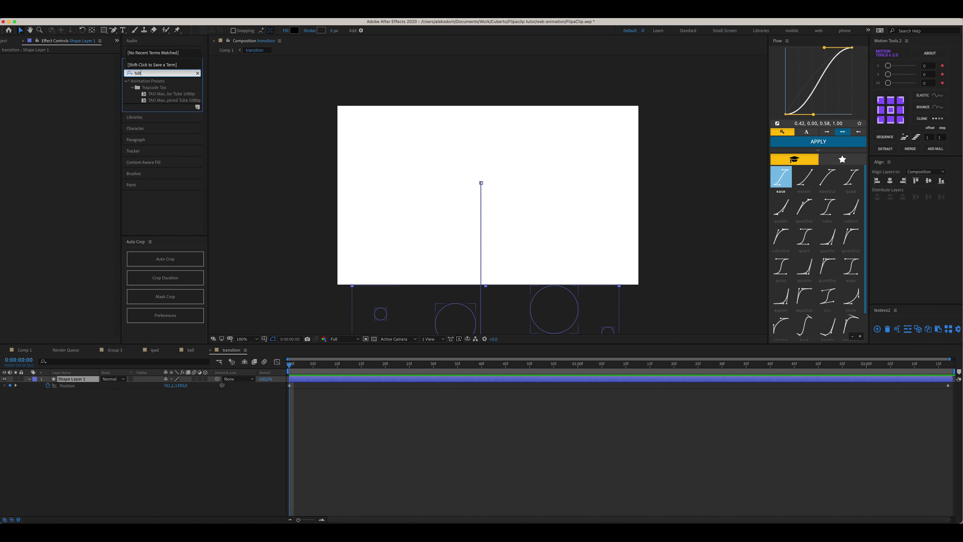
pyautogui.click(172, 90)
pyautogui.doubleClick(172, 87)
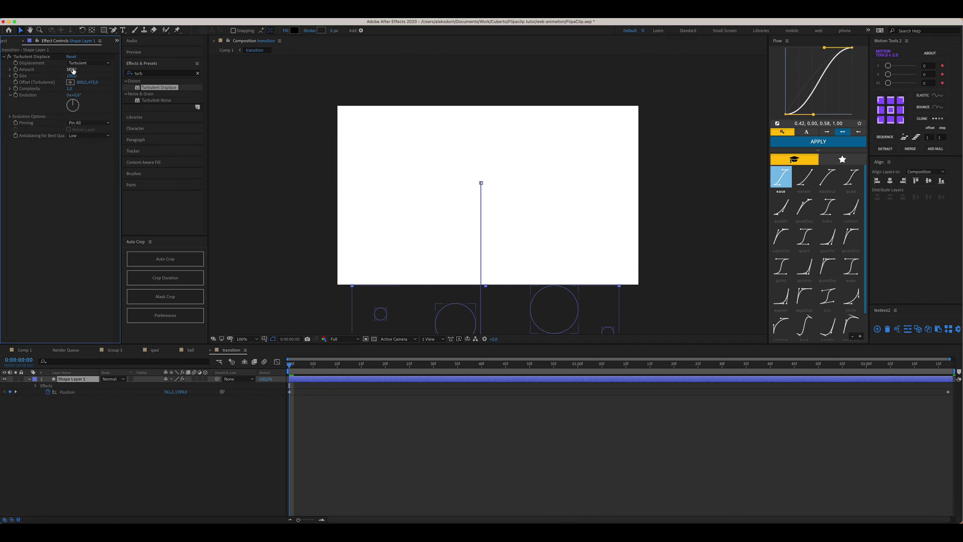
# Set Turbulent Displace to Amount 189, Size 190 and Complexity 2, and preview the liquid transition from the start.
pyautogui.moveTo(308, 367); pyautogui.dragTo(558, 370)
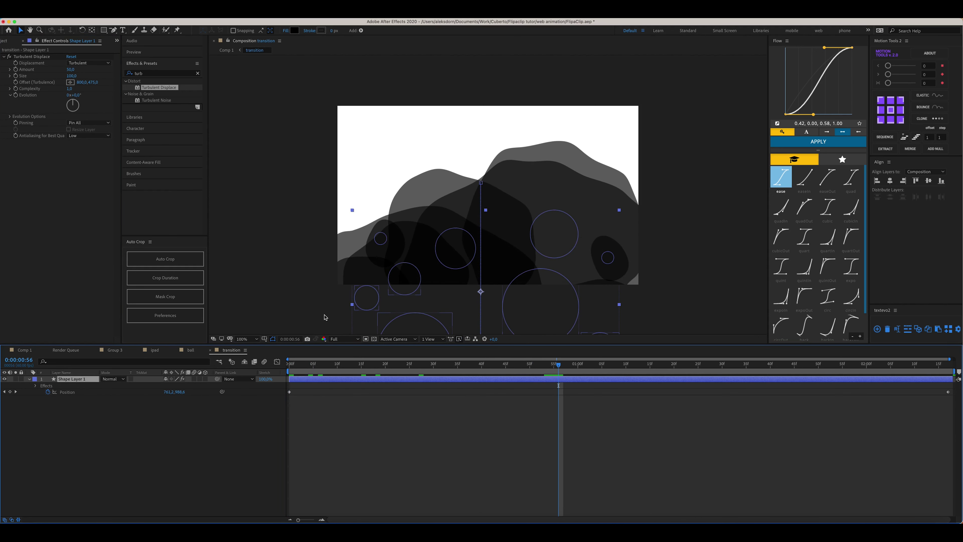
pyautogui.click(69, 88)
pyautogui.press('Return')
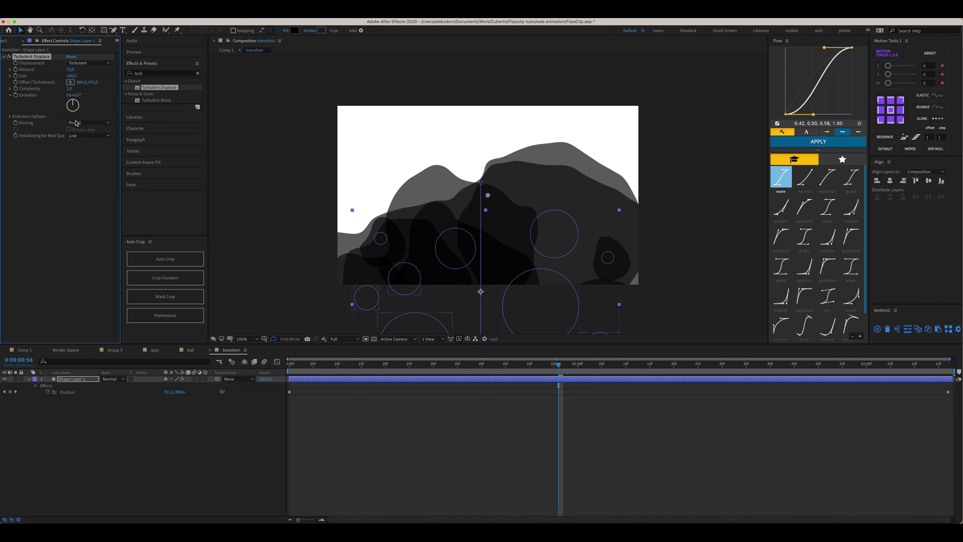
pyautogui.moveTo(75, 70); pyautogui.dragTo(106, 72)
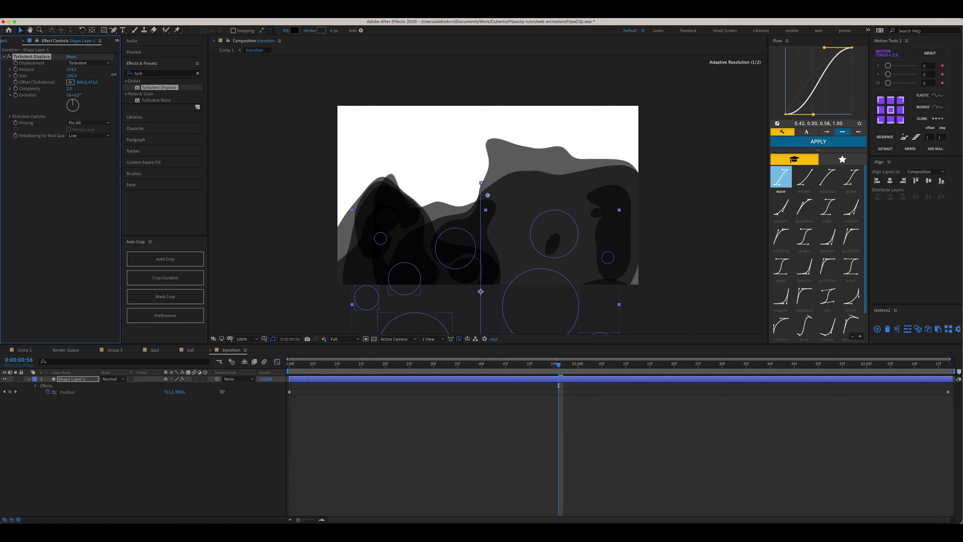
pyautogui.click(294, 367)
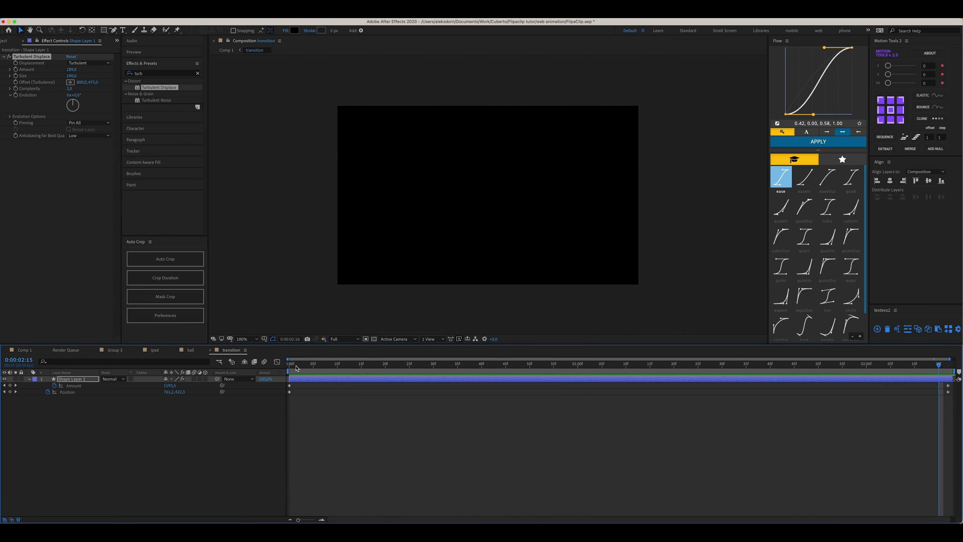
pyautogui.moveTo(939, 367); pyautogui.dragTo(286, 367)
pyautogui.press('space')
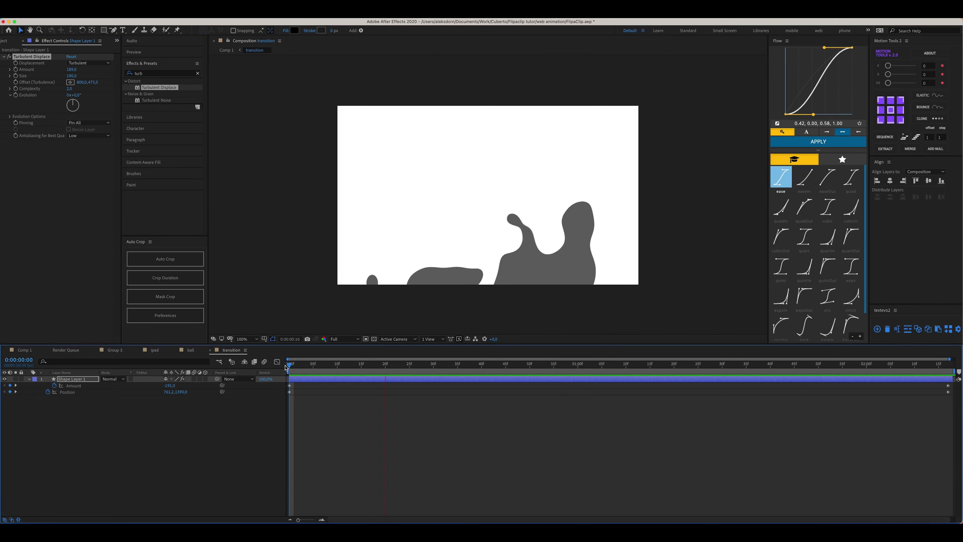
# Apply the easeOut curve to Shape Layer 1's Amount and Position keyframes and preview the transition from the start.
pyautogui.press('space')
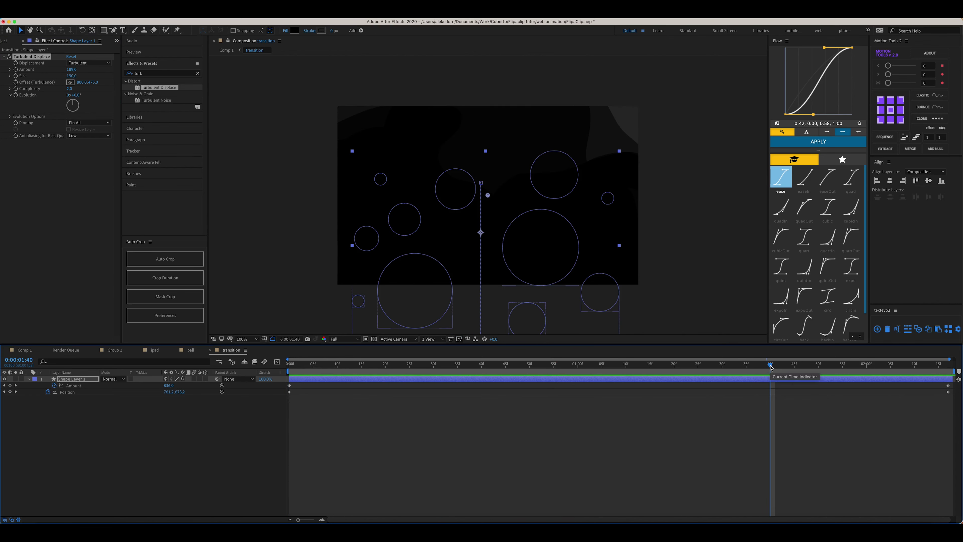
pyautogui.moveTo(954, 409); pyautogui.dragTo(276, 385)
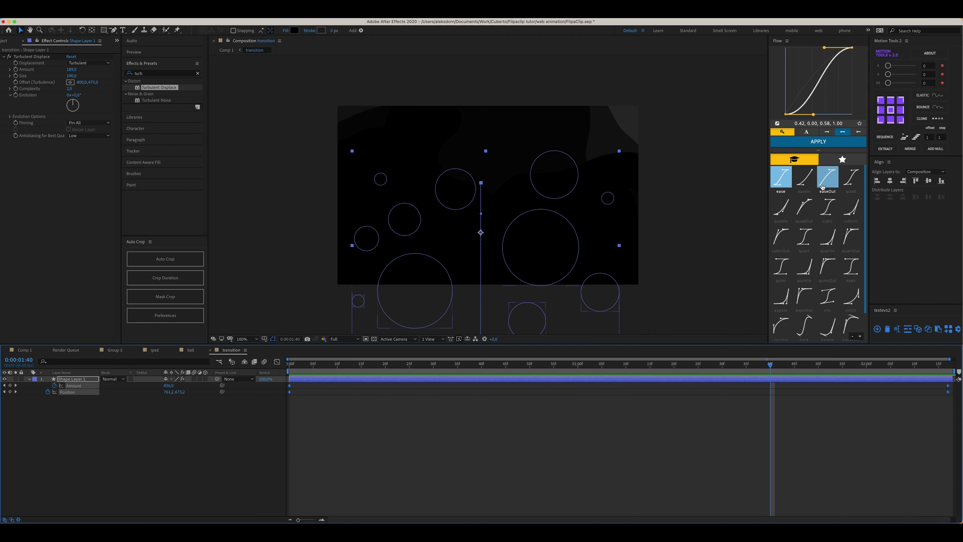
pyautogui.click(822, 186)
pyautogui.click(818, 141)
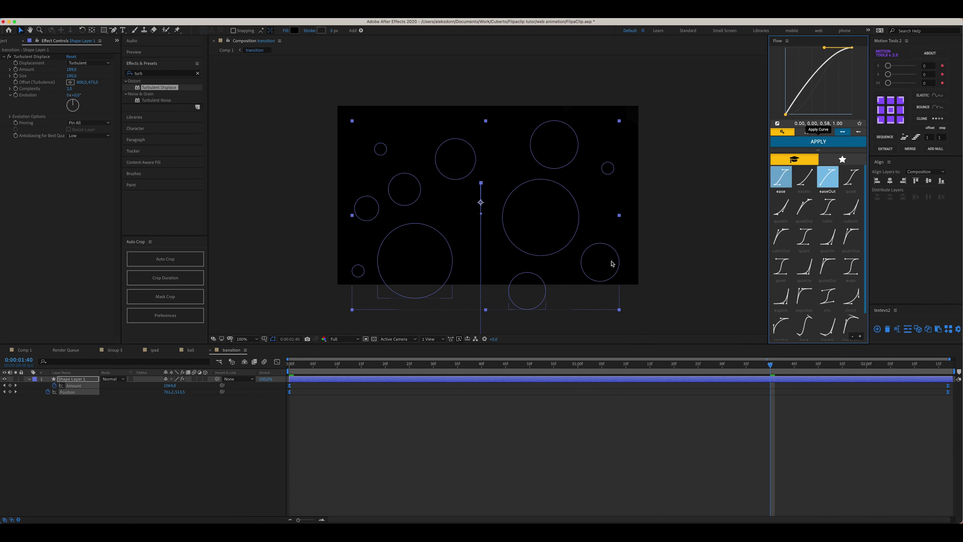
pyautogui.click(294, 364)
pyautogui.press('space')
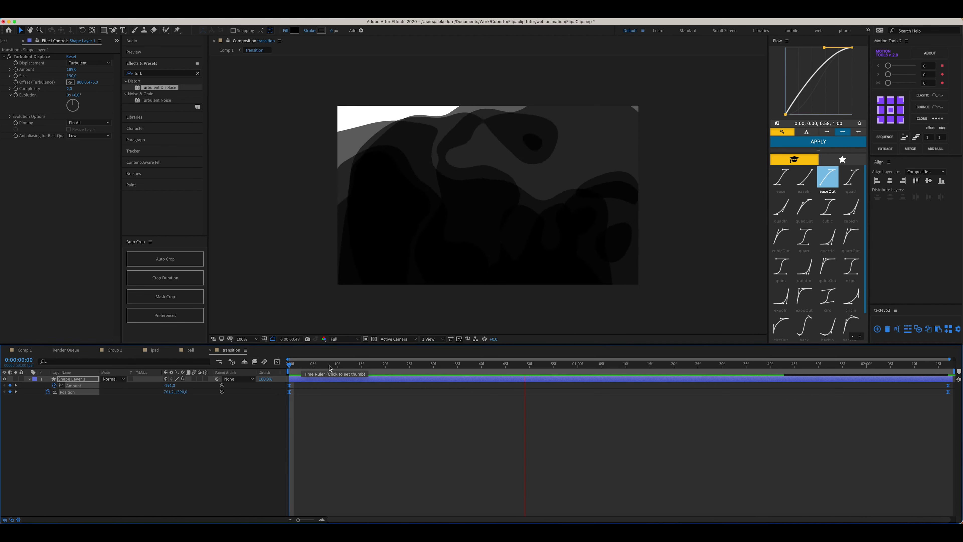
pyautogui.press('space')
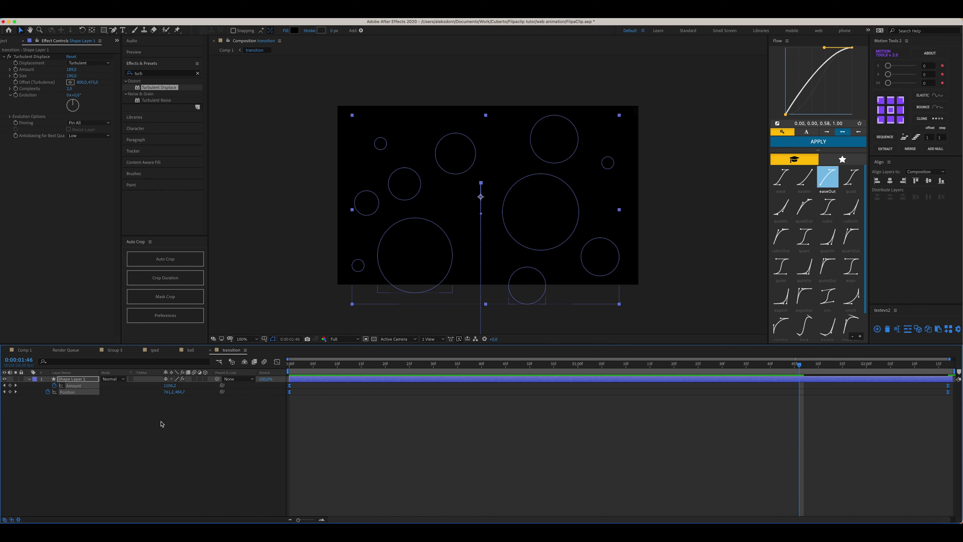
# In Comp 1, move the transition layer so it starts at 0:00:07:45, together with the "1+ Billion /year" text layers.
pyautogui.click(24, 350)
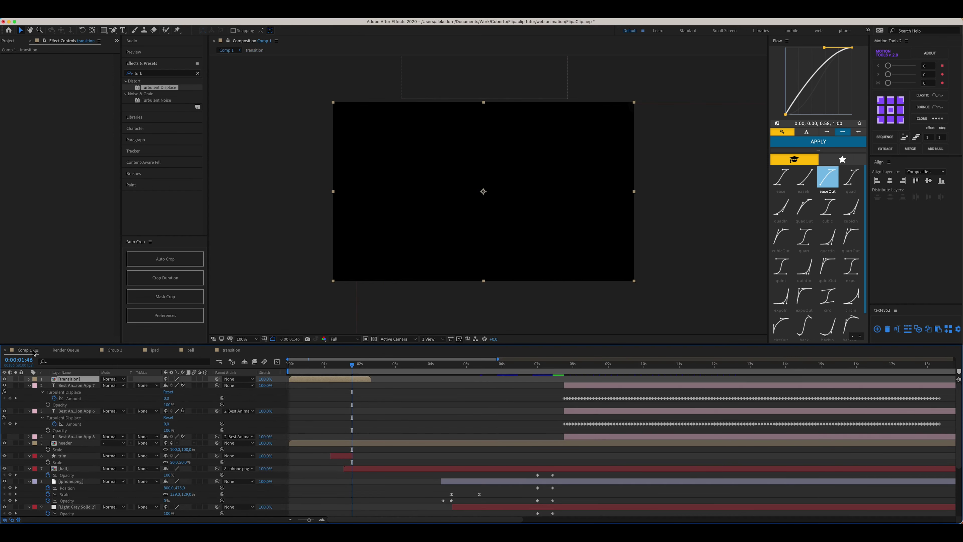
pyautogui.click(393, 404)
pyautogui.moveTo(344, 378); pyautogui.dragTo(670, 379)
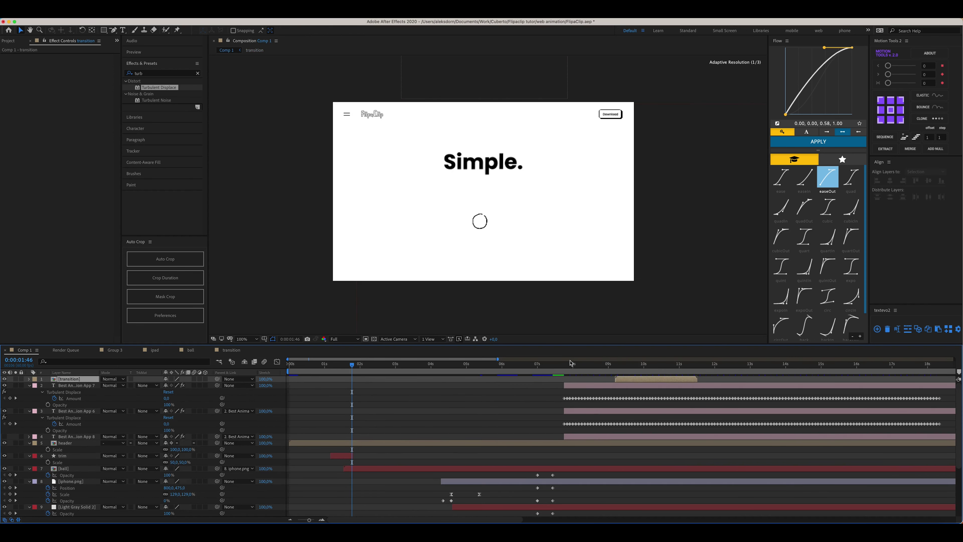
pyautogui.click(574, 371)
pyautogui.hscroll(2, 618, 373)
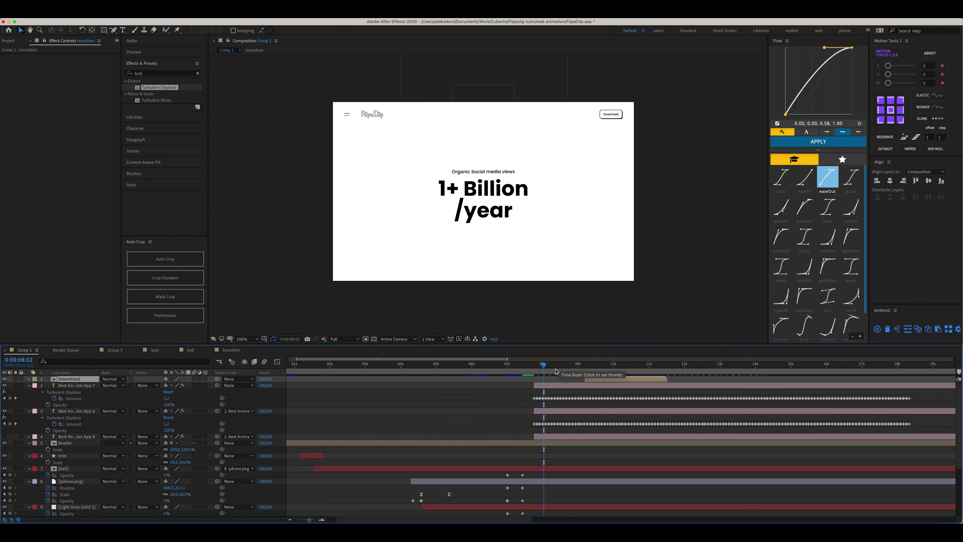
pyautogui.moveTo(514, 370); pyautogui.dragTo(504, 370)
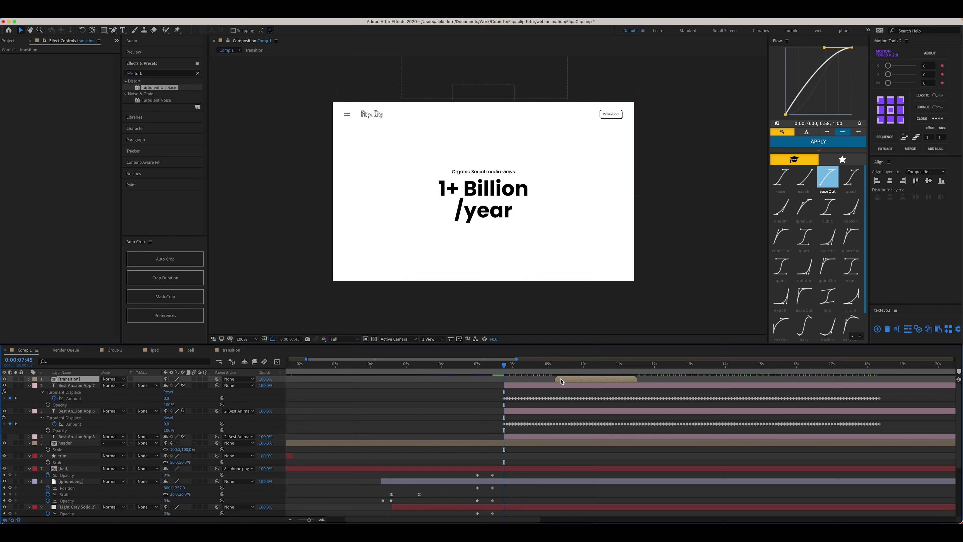
pyautogui.moveTo(532, 381); pyautogui.dragTo(514, 383)
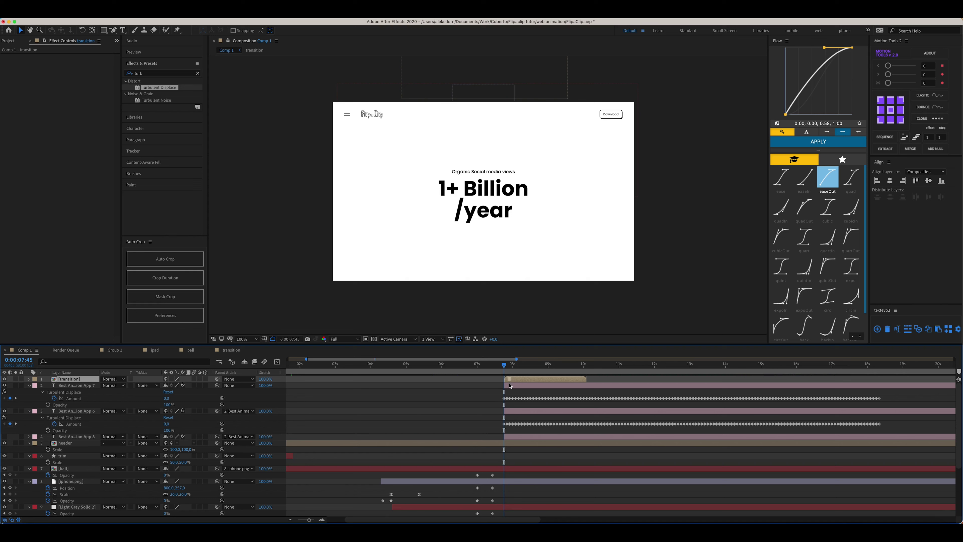
pyautogui.click(474, 398)
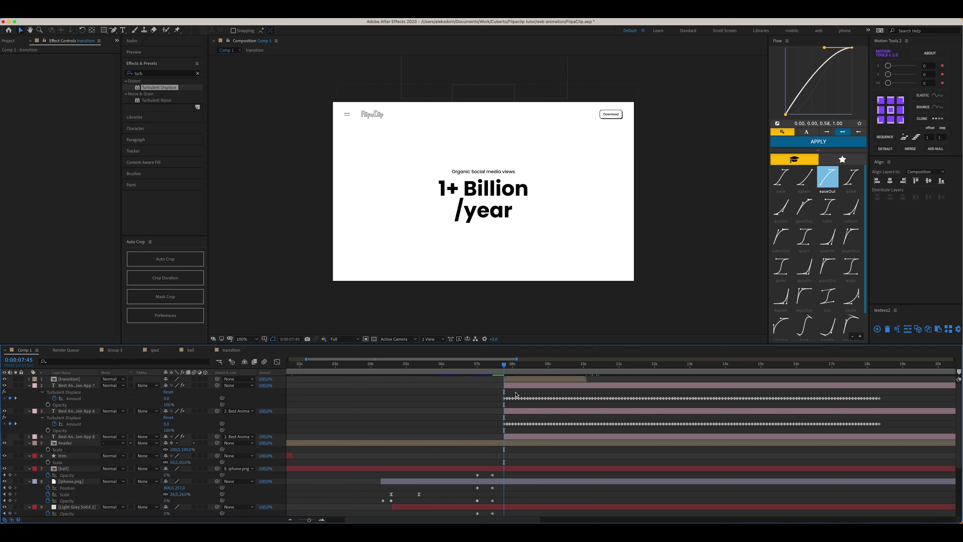
# Animate the Best Animation App 7 layer's vertical Position from about 475 at 0:00:07:45 to about -219 at 0:00:08:28.
pyautogui.click(519, 387)
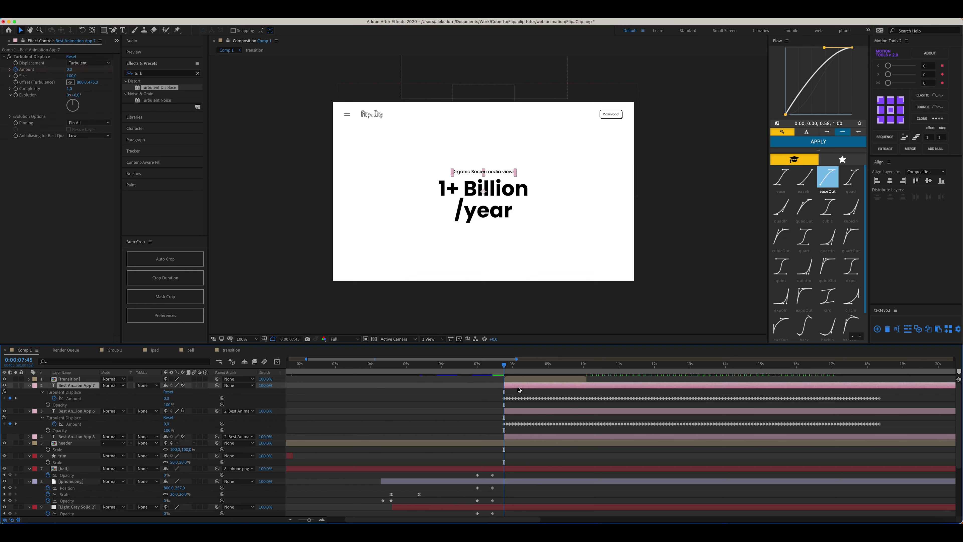
pyautogui.press('p')
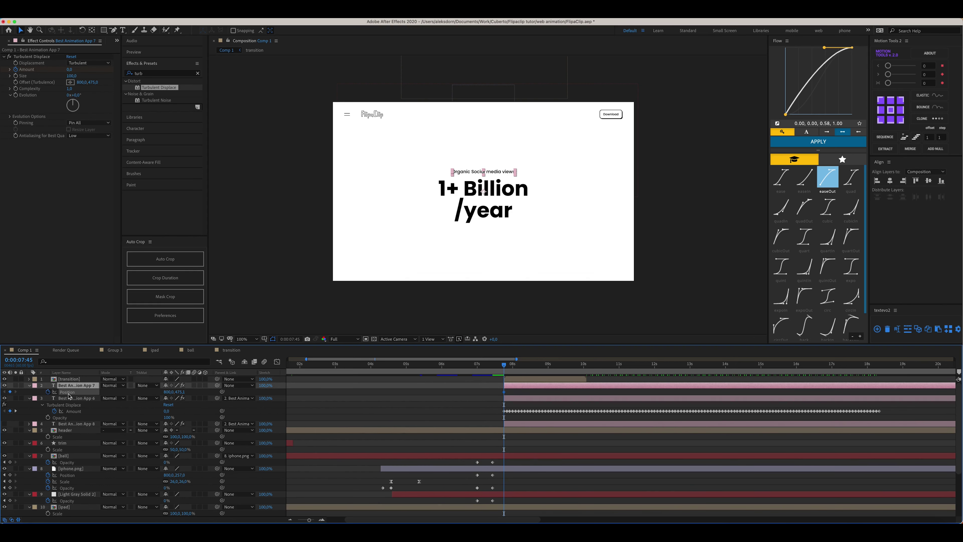
pyautogui.moveTo(504, 371); pyautogui.dragTo(530, 372)
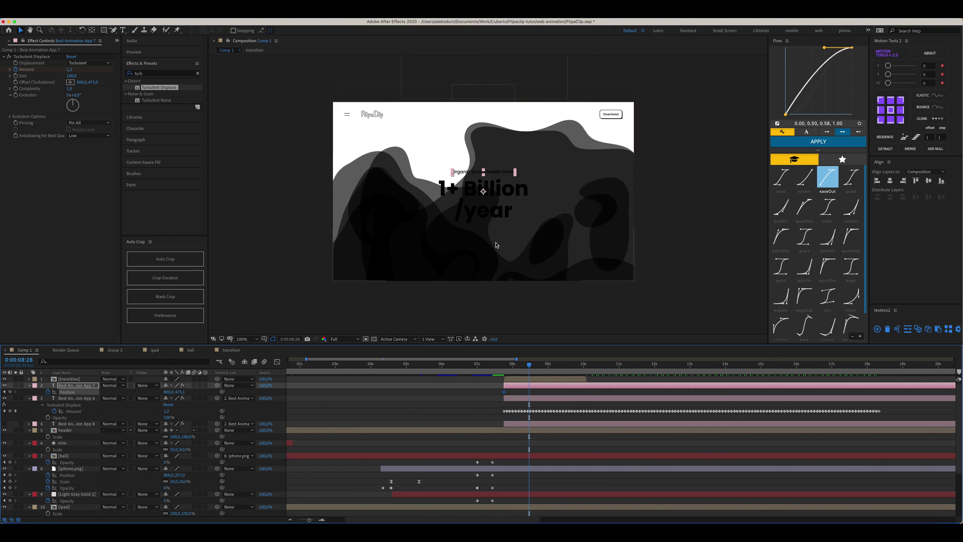
pyautogui.moveTo(508, 197); pyautogui.dragTo(507, 174)
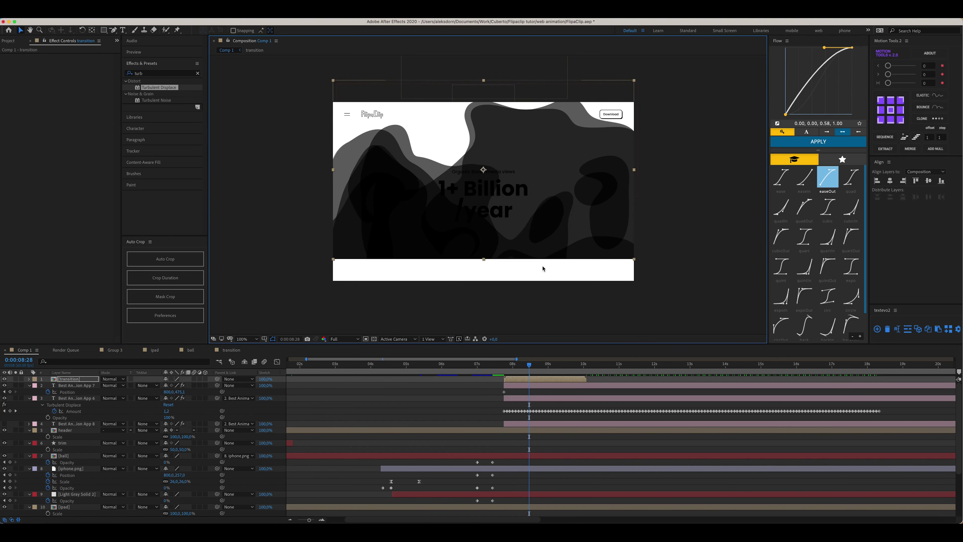
pyautogui.click(555, 387)
pyautogui.moveTo(502, 175); pyautogui.dragTo(502, 61)
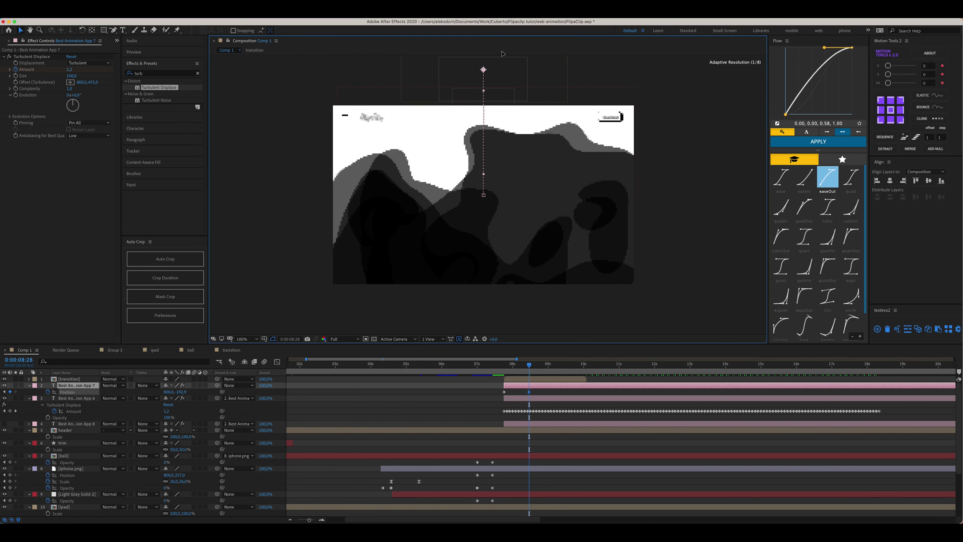
pyautogui.moveTo(502, 49); pyautogui.dragTo(503, 49)
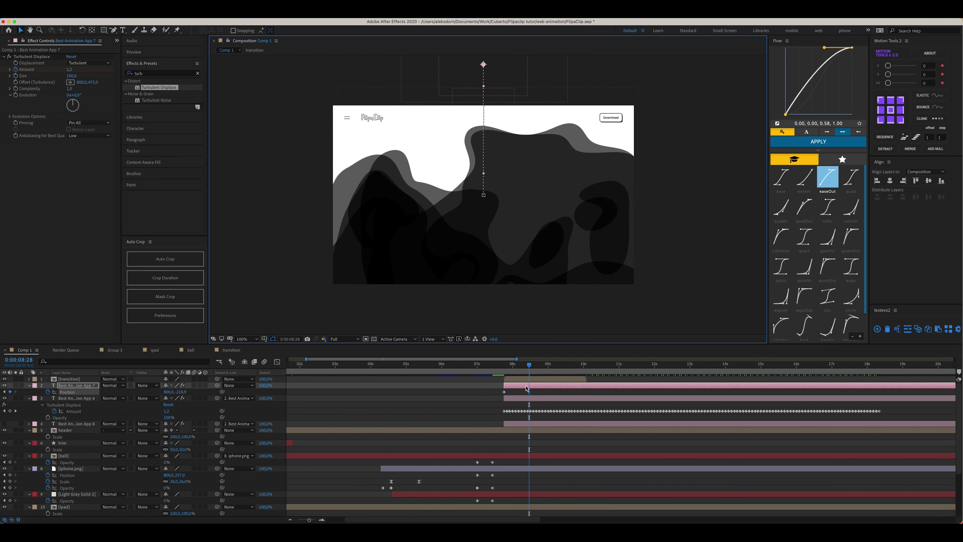
# Apply the easeOut curve to both Position keyframes of the Best Animation App 7 layer.
pyautogui.moveTo(536, 394); pyautogui.dragTo(494, 394)
pyautogui.click(818, 142)
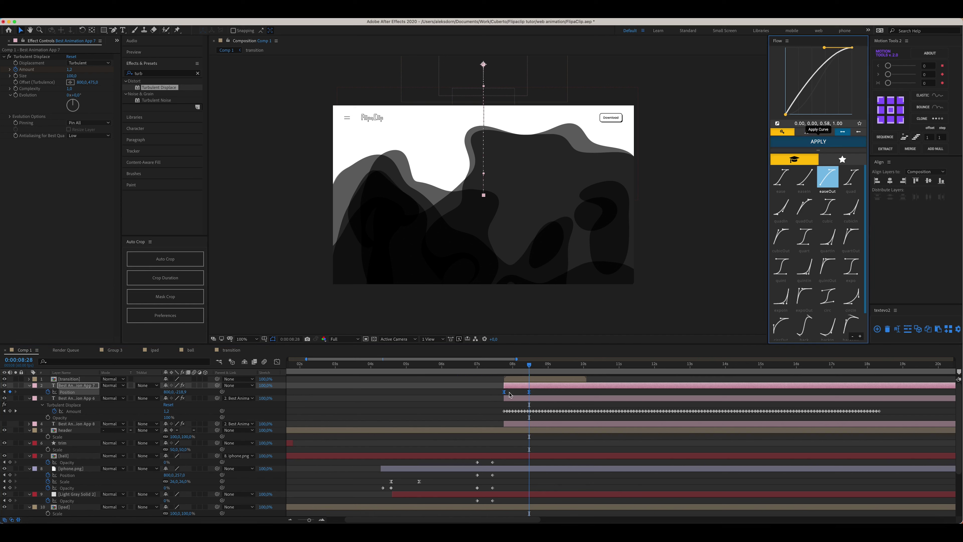
pyautogui.click(530, 395)
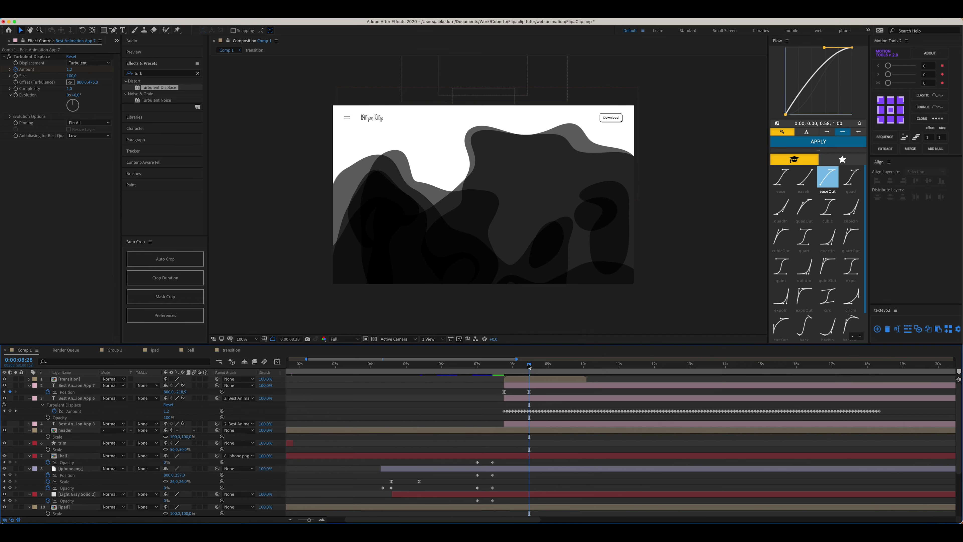
# Slow the text's upward exit by moving its last Position keyframe to about 0:00:09:16, checking it against the liquid shapes.
pyautogui.moveTo(530, 366); pyautogui.dragTo(522, 366)
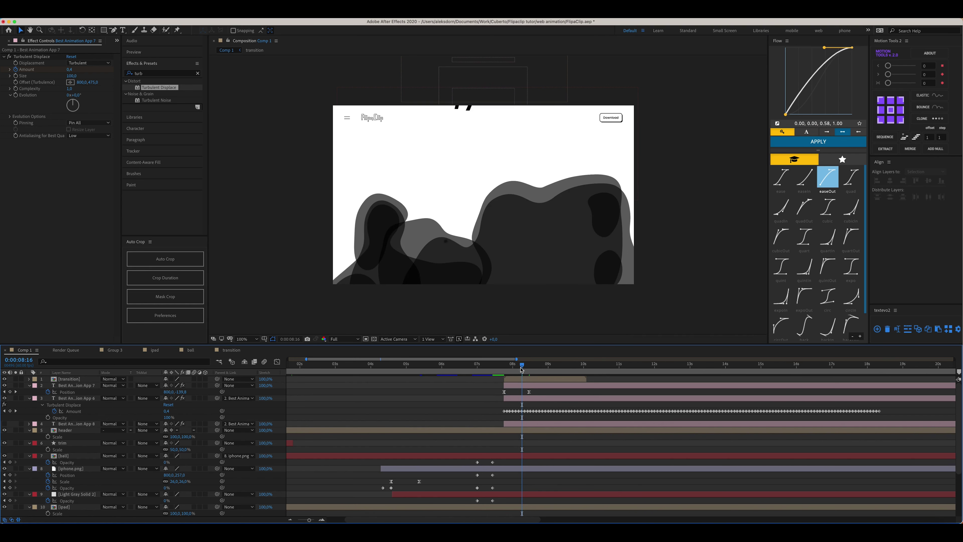
pyautogui.moveTo(518, 370); pyautogui.dragTo(527, 392)
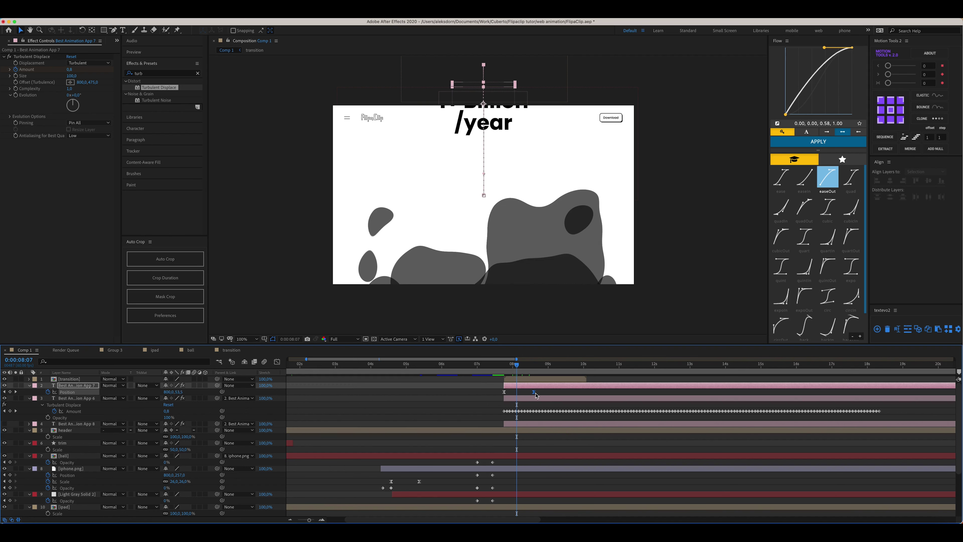
pyautogui.moveTo(527, 392)
pyautogui.mouseDown()
pyautogui.moveTo(507, 368)
pyautogui.moveTo(530, 368)
pyautogui.moveTo(496, 372)
pyautogui.moveTo(516, 373)
pyautogui.moveTo(535, 393)
pyautogui.mouseUp()
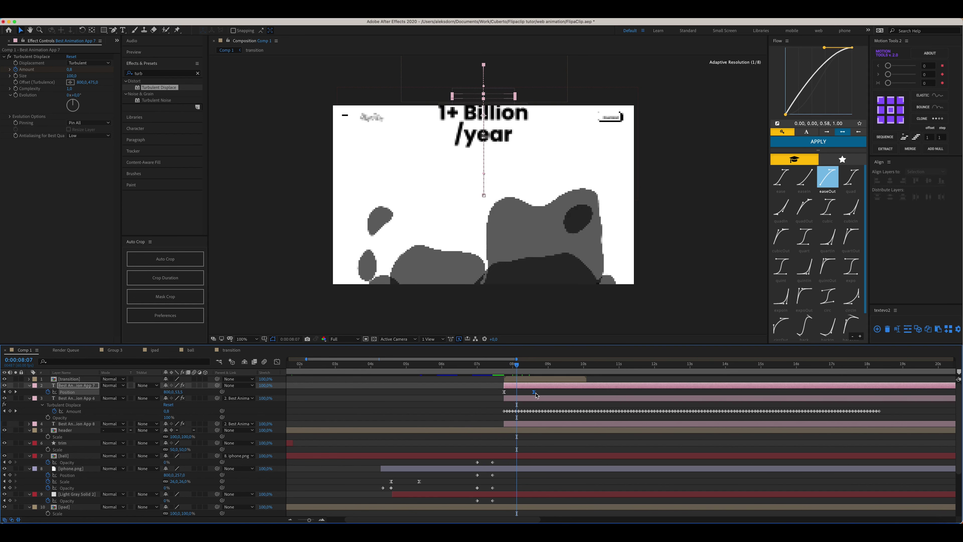
pyautogui.moveTo(548, 396); pyautogui.dragTo(551, 396)
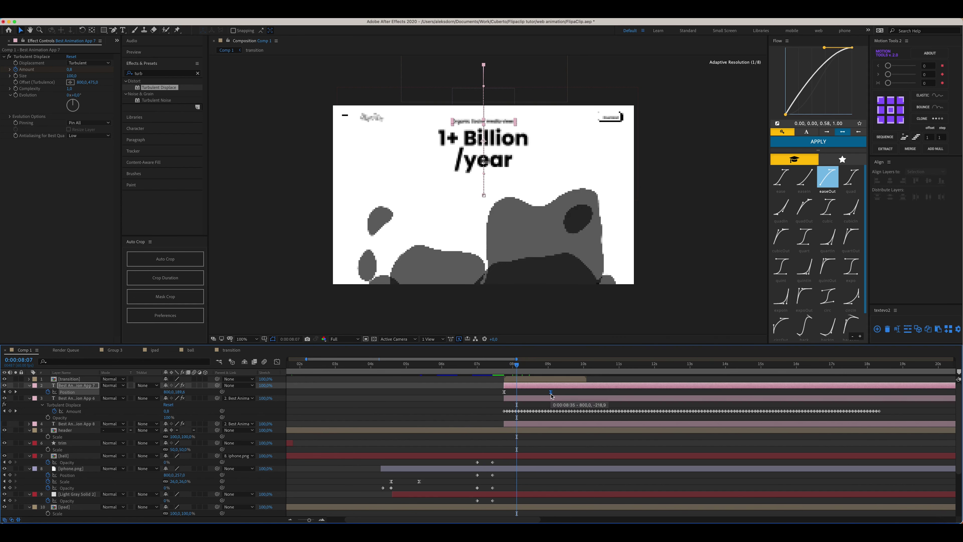
pyautogui.moveTo(513, 363); pyautogui.dragTo(558, 391)
pyautogui.moveTo(510, 371)
pyautogui.mouseDown()
pyautogui.moveTo(558, 379)
pyautogui.moveTo(524, 377)
pyautogui.mouseUp()
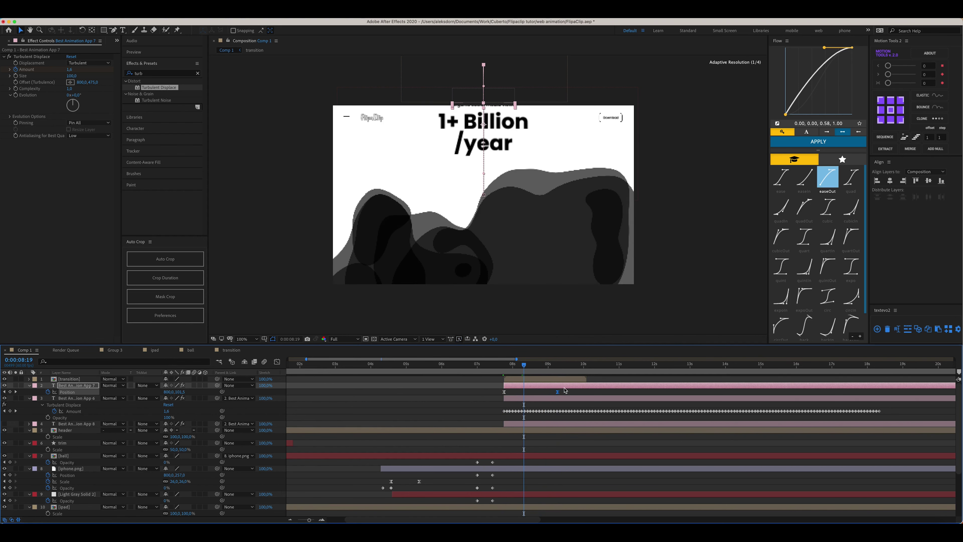
# Raise the Best Animation App 7 layer's vertical Position to about -299 at 0:00:09:16.
pyautogui.click(558, 371)
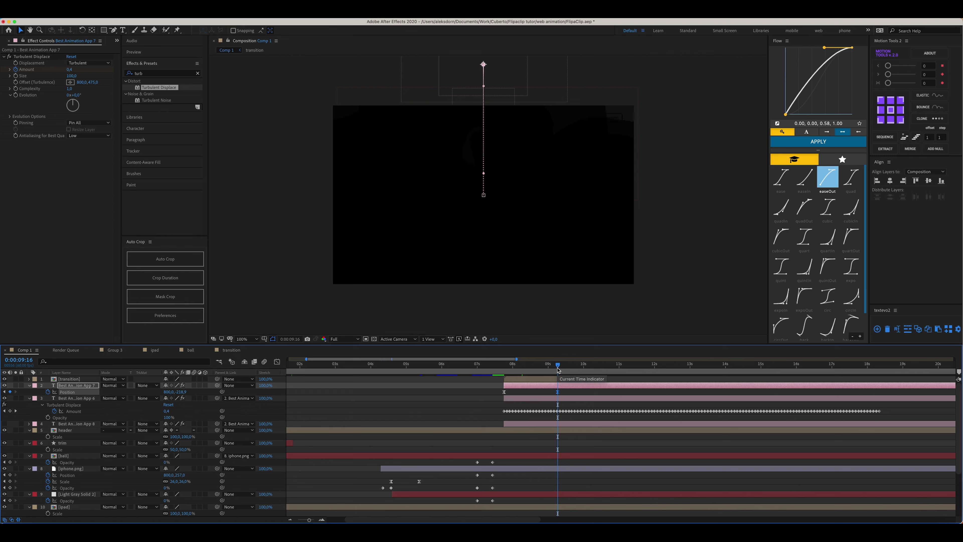
pyautogui.click(570, 385)
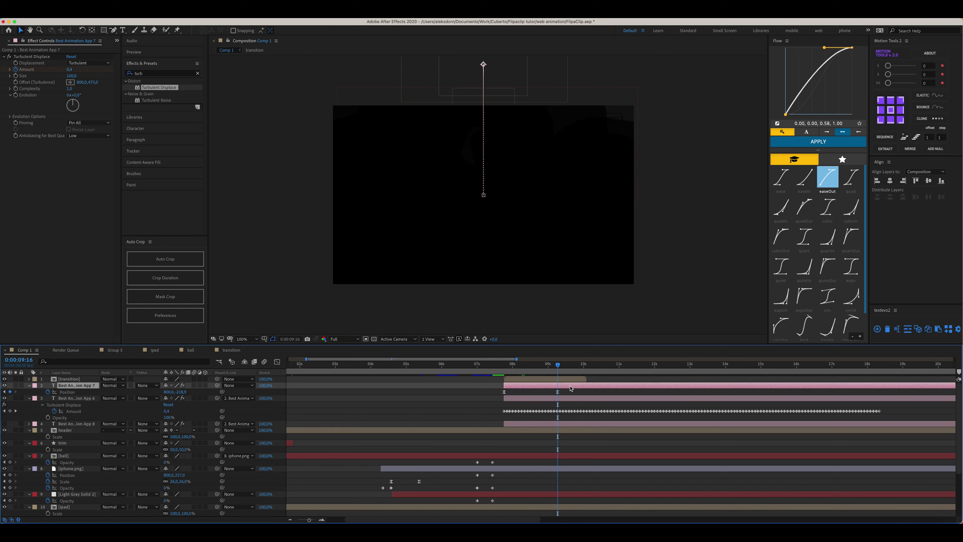
pyautogui.hotkey('shift', 'Up')
pyautogui.hotkey('shift', 'Up')
pyautogui.hotkey('shift', 'Up')
pyautogui.hotkey('shift', 'Up')
pyautogui.hotkey('shift', 'Up')
pyautogui.hotkey('shift', 'Up')
pyautogui.hotkey('shift', 'Up')
pyautogui.hotkey('shift', 'Up')
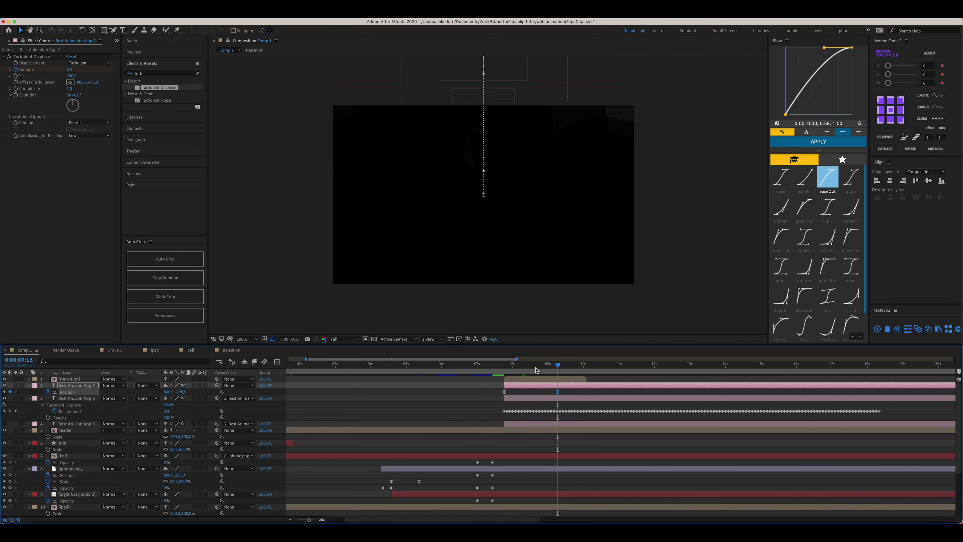
# Nudge the Best Animation App 7 layer further above the canvas at its last Position keyframe and check the motion.
pyautogui.click(544, 366)
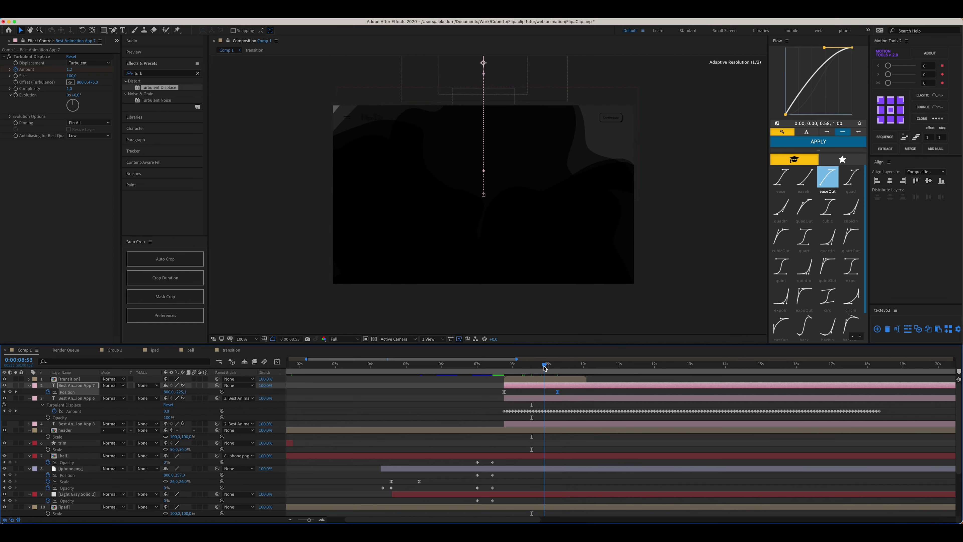
pyautogui.click(558, 366)
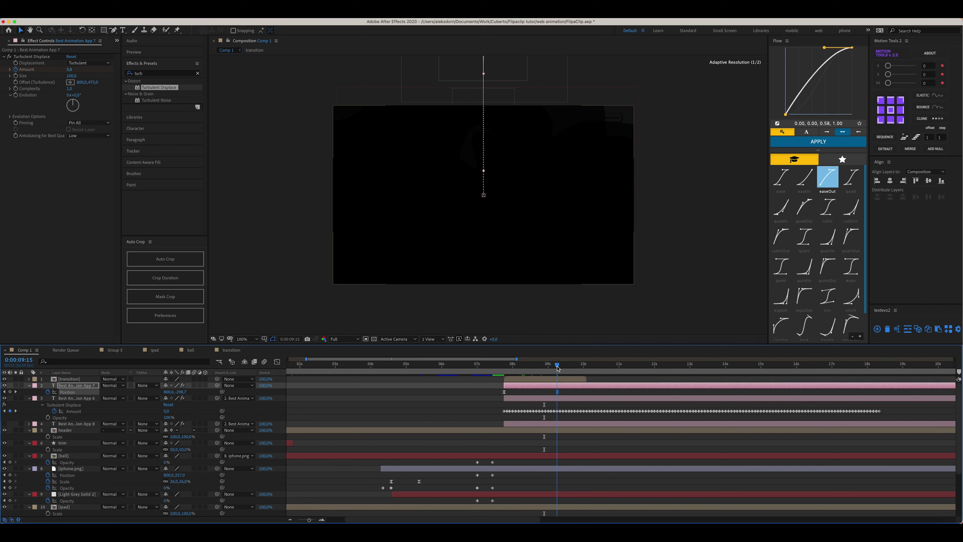
pyautogui.click(569, 389)
pyautogui.hotkey('shift', 'Up')
pyautogui.moveTo(543, 365)
pyautogui.mouseDown()
pyautogui.moveTo(512, 367)
pyautogui.moveTo(550, 370)
pyautogui.mouseUp()
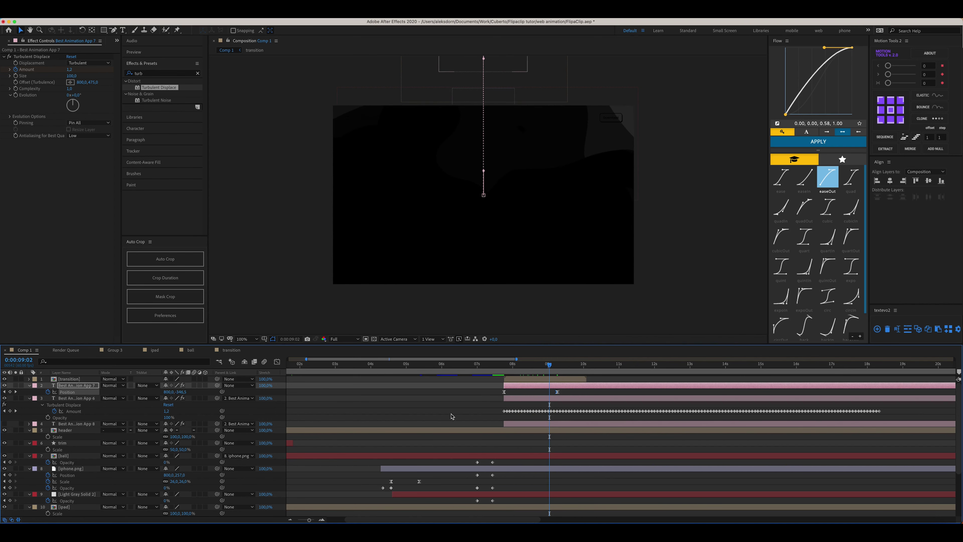
# Make the Best Animation App 8 text layer visible and bring it to the front, above the transition layer.
pyautogui.hotkey('ctrl', 'Down')
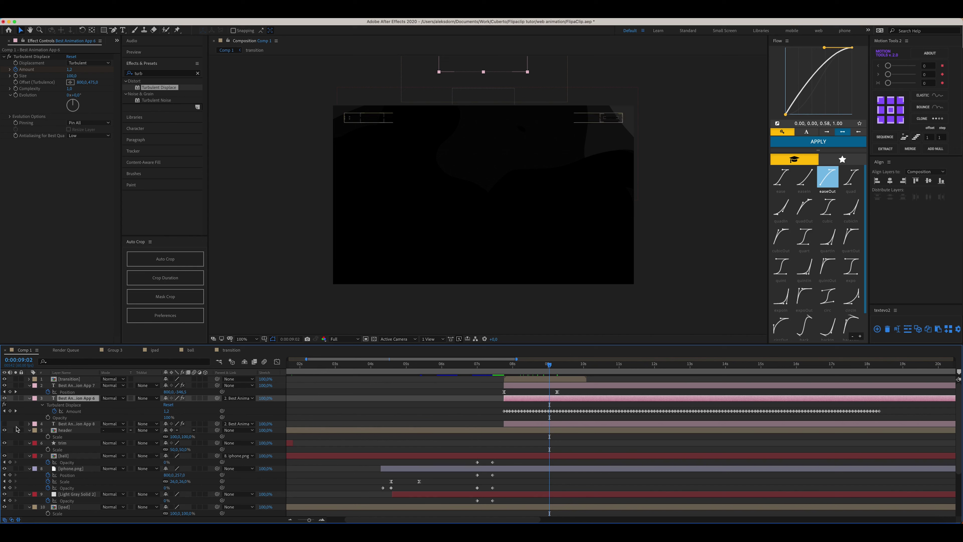
pyautogui.click(74, 424)
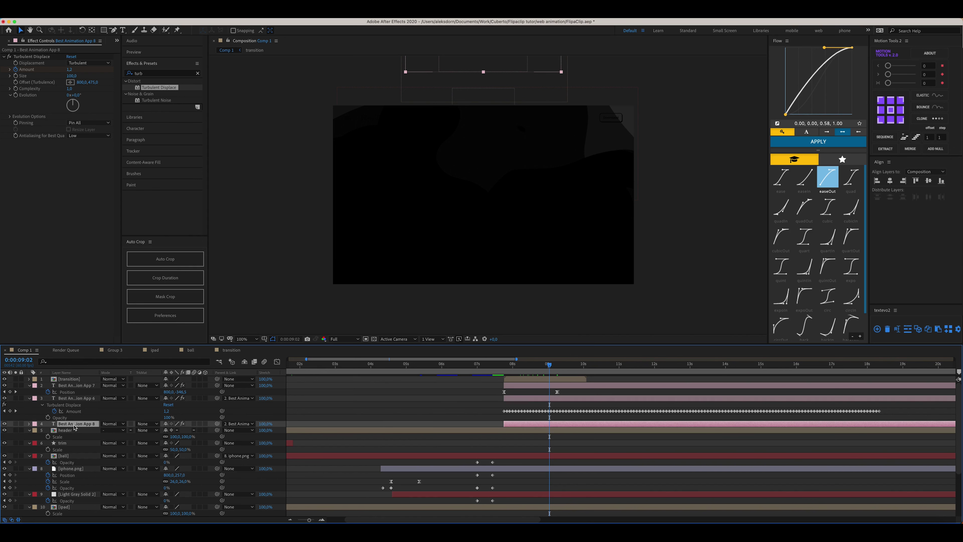
pyautogui.hotkey('ctrl', 'shift', ']')
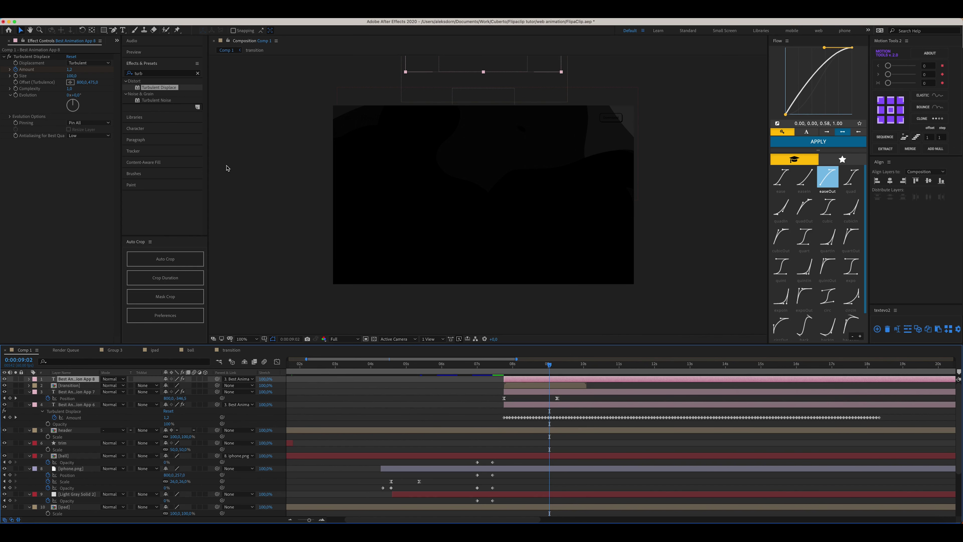
# Change the text colour of the Best Animation App 8 layer to white.
pyautogui.click(139, 132)
pyautogui.click(186, 100)
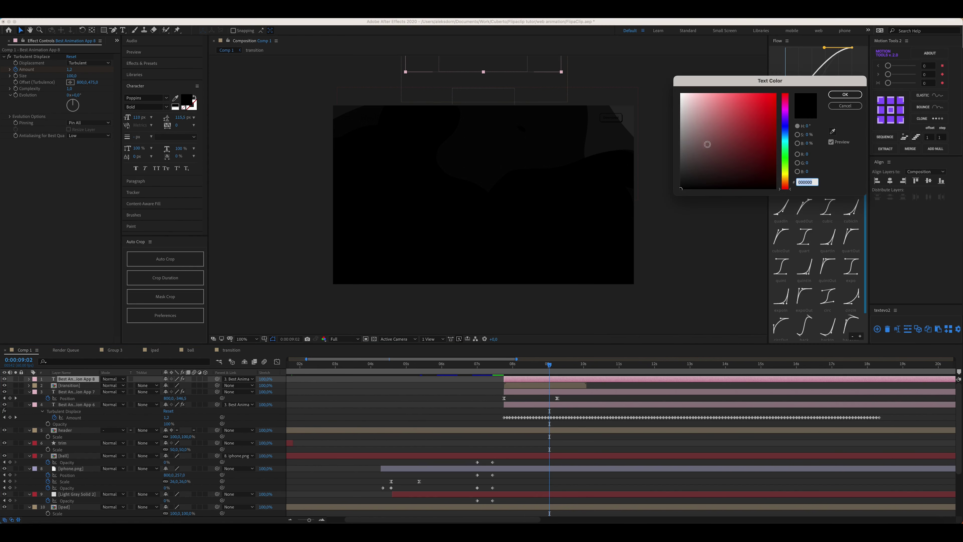
pyautogui.click(848, 98)
pyautogui.click(594, 383)
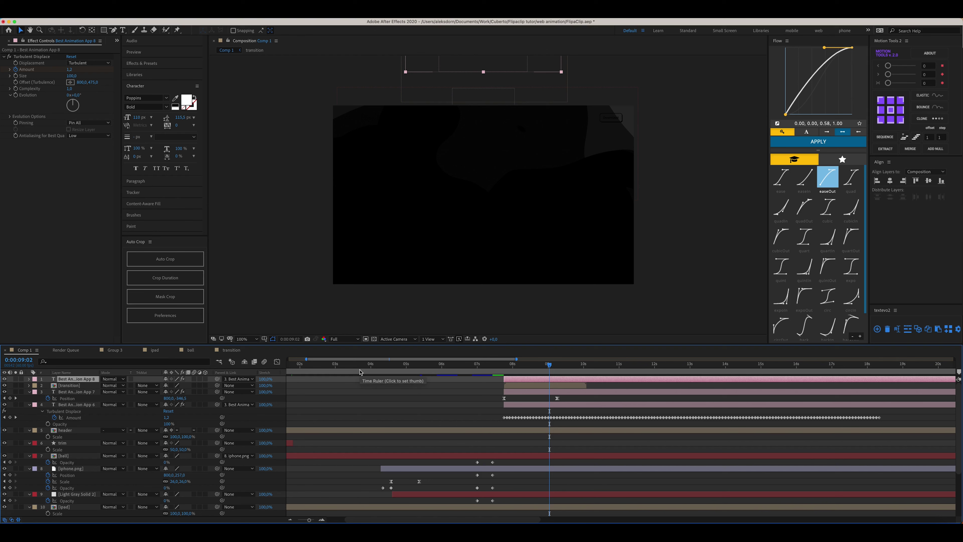
# Remove the Best Animation App 8 layer's parent and centre the text vertically in the composition.
pyautogui.click(259, 379)
pyautogui.click(243, 392)
pyautogui.click(928, 181)
pyautogui.moveTo(549, 367)
pyautogui.mouseDown()
pyautogui.moveTo(557, 373)
pyautogui.moveTo(546, 372)
pyautogui.mouseUp()
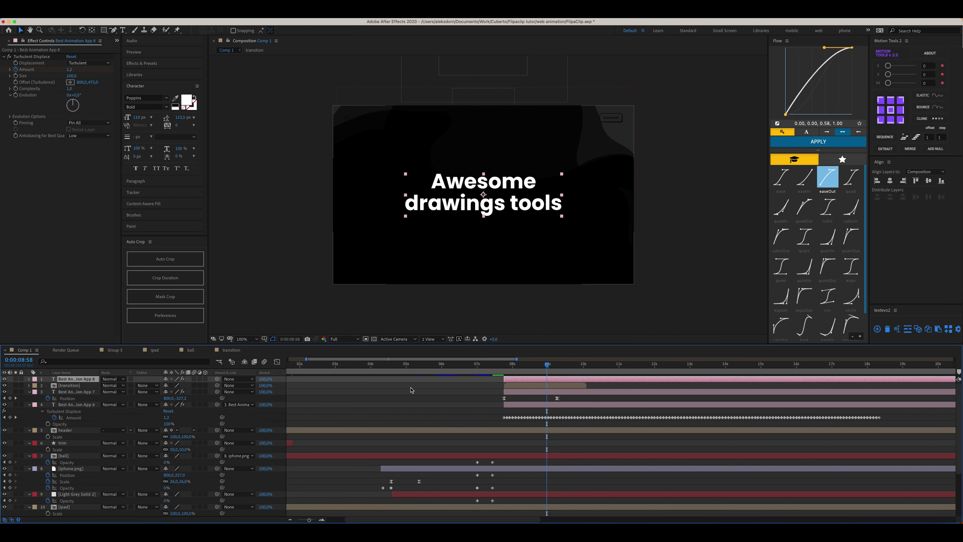
# Keyframe the Best Animation App 8 layer's Position and Opacity, with the first pair at 0:00:08:44 and the last pair shortly after 0:00:09:00.
pyautogui.press('p')
pyautogui.hotkey('alt', 't')
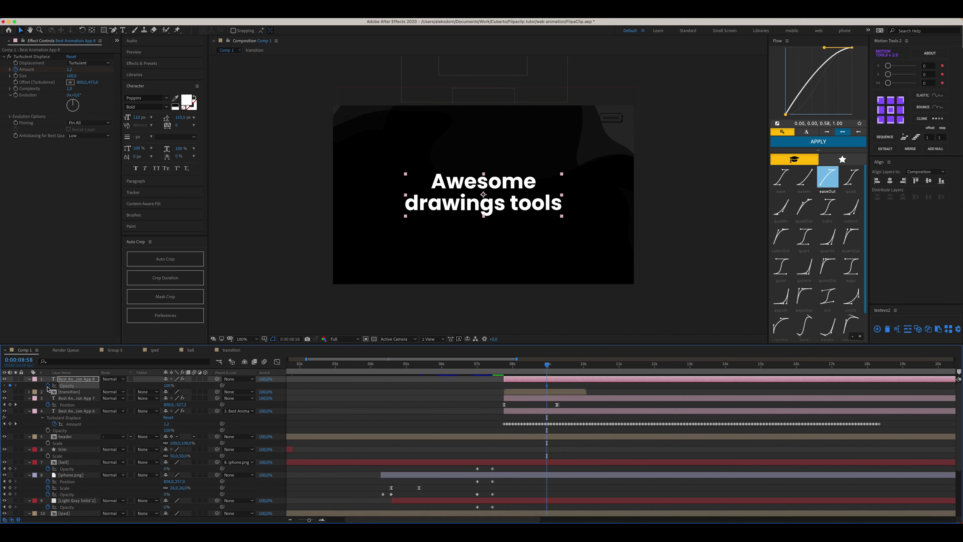
pyautogui.press('u')
pyautogui.moveTo(547, 367); pyautogui.dragTo(563, 370)
pyautogui.click(9, 404)
pyautogui.click(9, 398)
pyautogui.moveTo(563, 369); pyautogui.dragTo(539, 405)
pyautogui.click(552, 385)
pyautogui.moveTo(546, 366); pyautogui.dragTo(539, 368)
pyautogui.click(530, 381)
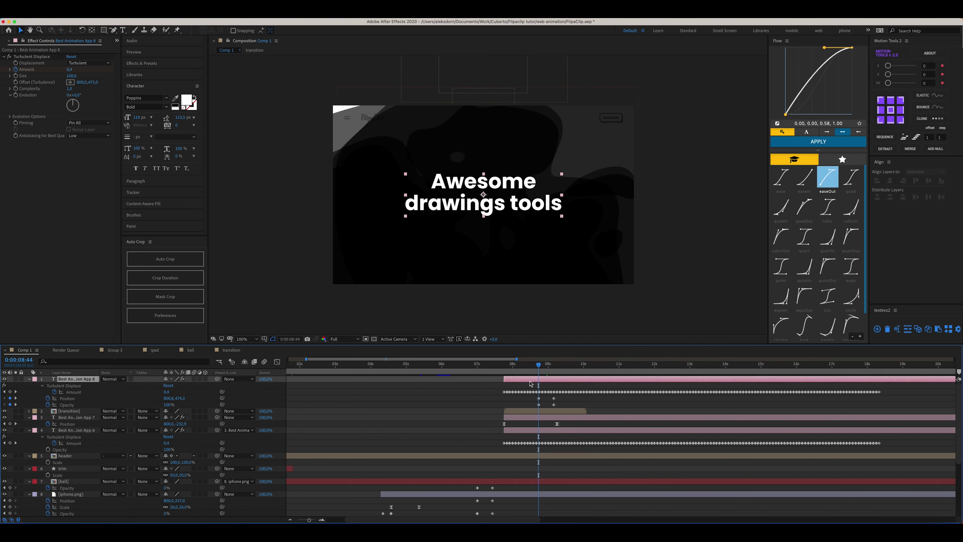
# Lower the Best Animation App 8 text 40 px at 0:00:08:44, set its Opacity there to 0%, and preview the transition.
pyautogui.hotkey('shift', 'Down')
pyautogui.hotkey('shift', 'Down')
pyautogui.hotkey('shift', 'Down')
pyautogui.hotkey('shift', 'Down')
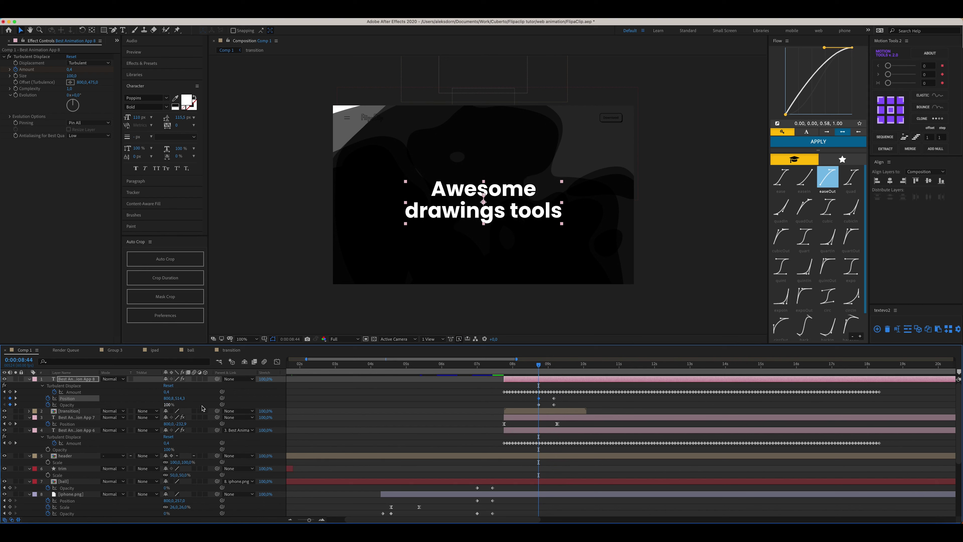
pyautogui.click(187, 407)
pyautogui.write('0')
pyautogui.press('Return')
pyautogui.press('space')
pyautogui.click(537, 370)
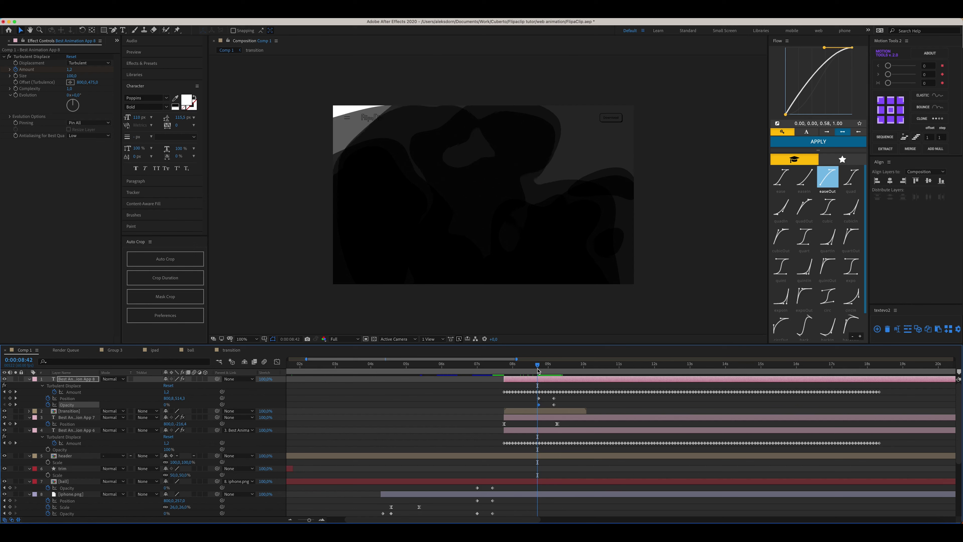
pyautogui.click(505, 366)
pyautogui.press('space')
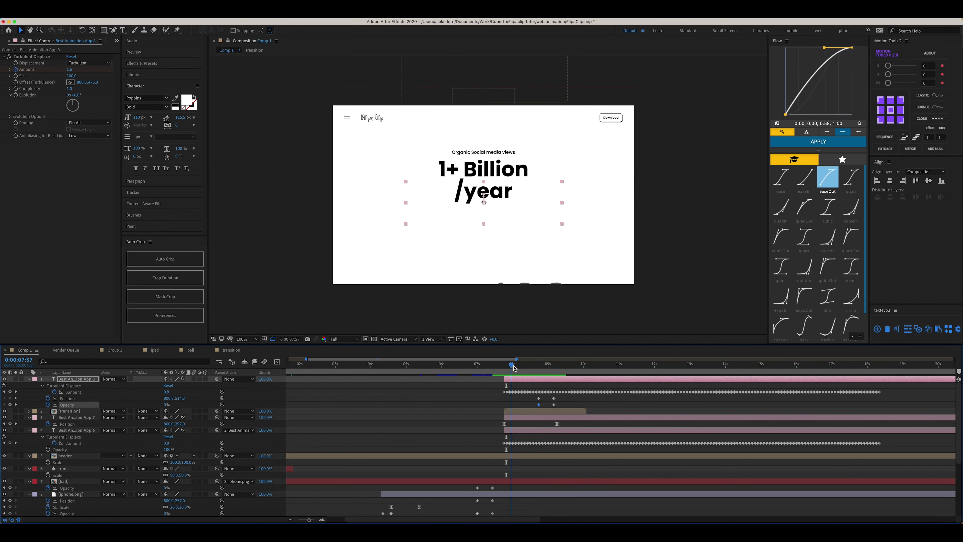
pyautogui.moveTo(532, 372); pyautogui.dragTo(505, 377)
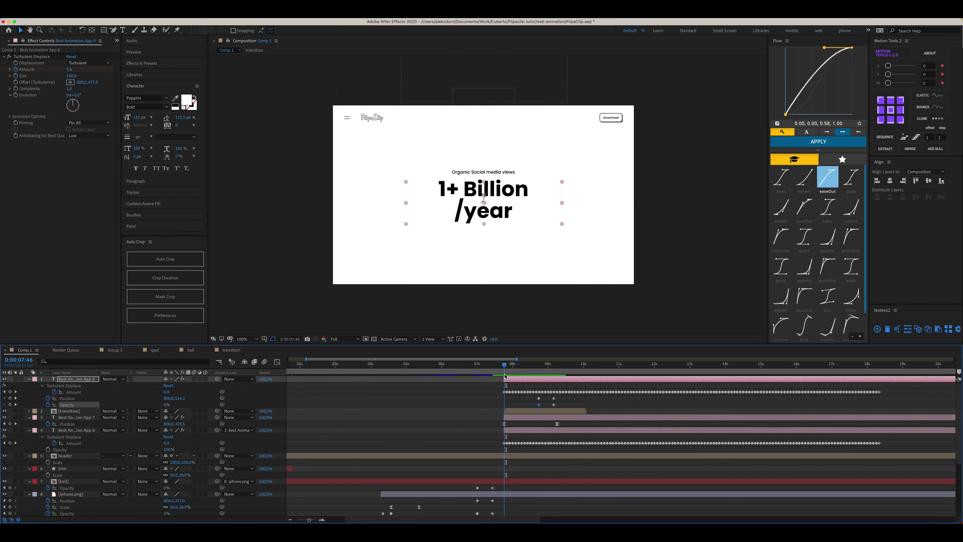
pyautogui.press('space')
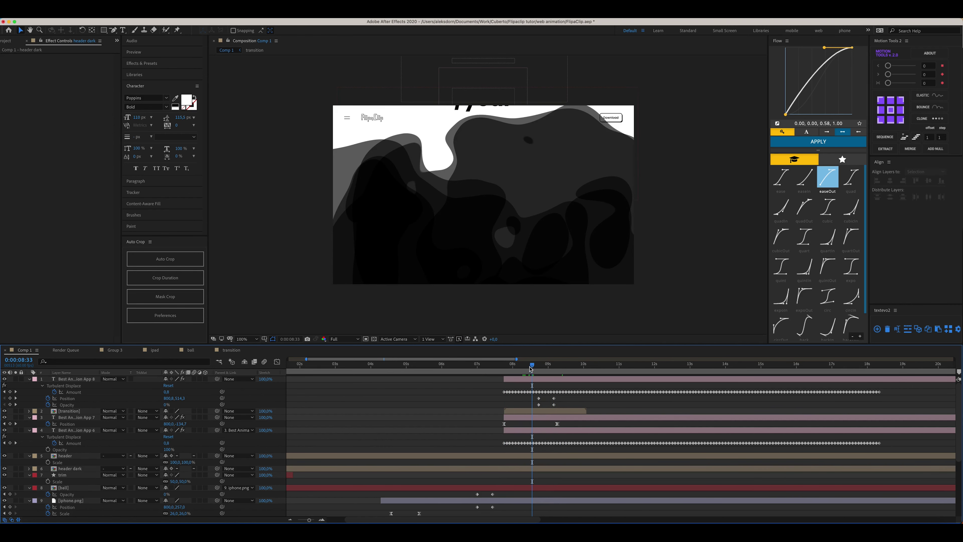
# Move the header dark layer to the front with the header layer directly beneath it.
pyautogui.moveTo(530, 368)
pyautogui.mouseDown()
pyautogui.moveTo(518, 368)
pyautogui.moveTo(538, 369)
pyautogui.mouseUp()
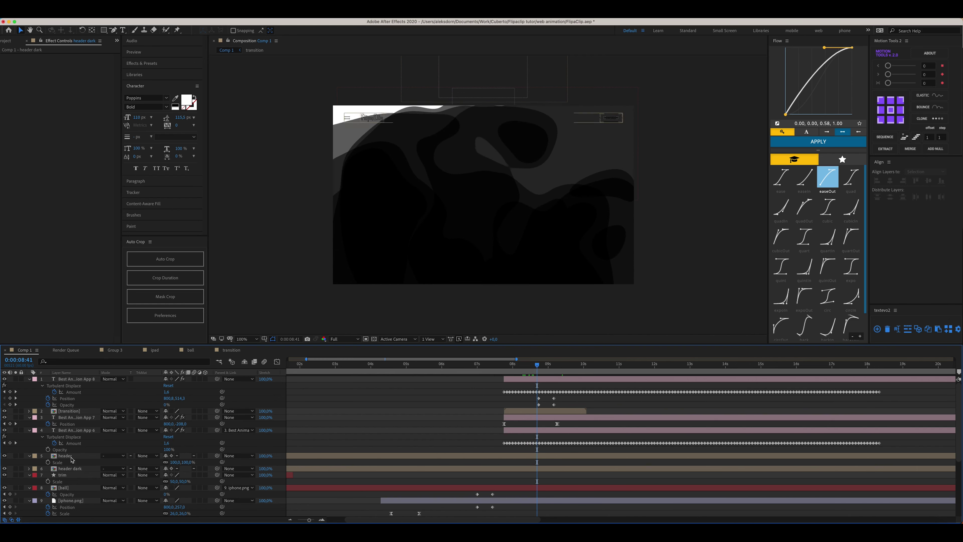
pyautogui.click(75, 470)
pyautogui.moveTo(74, 471); pyautogui.dragTo(72, 378)
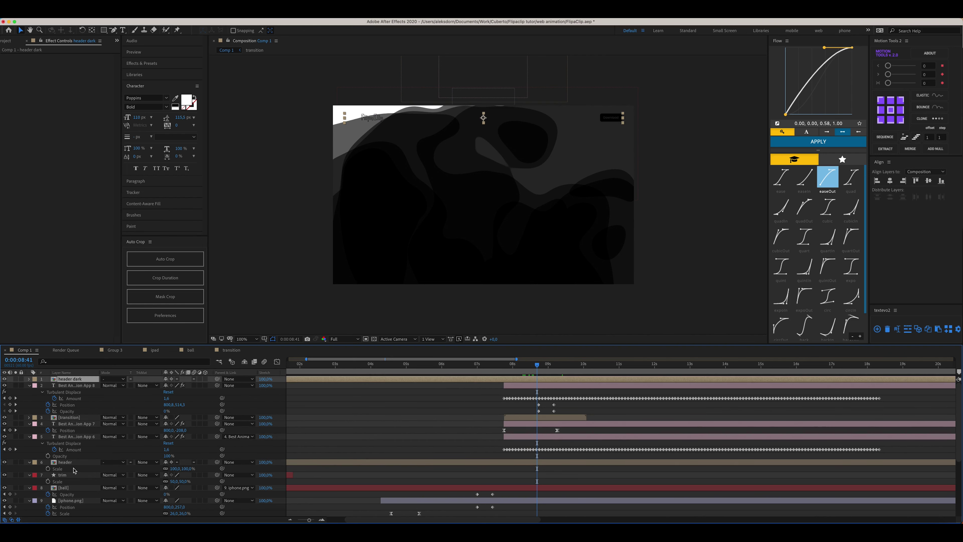
pyautogui.click(73, 462)
pyautogui.press('super+shift+bracketright')
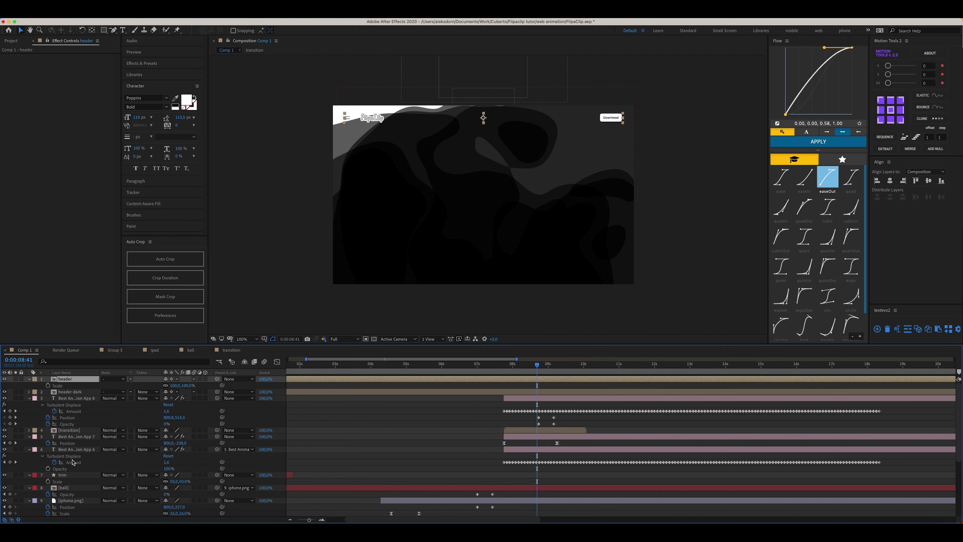
pyautogui.press('super+bracketleft')
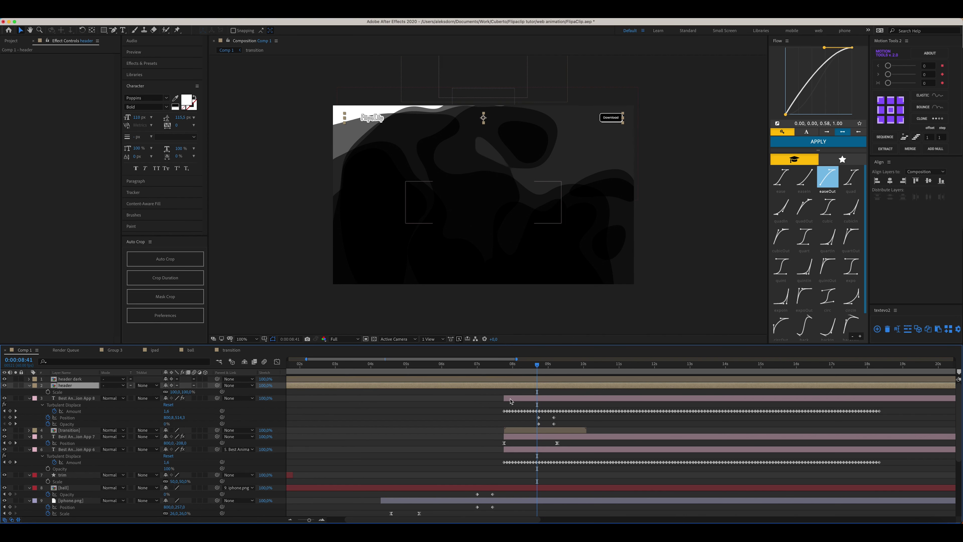
# Trim the header layer's end and the header dark layer's start to 0:00:08:41 and preview the switch.
pyautogui.hotkey('alt', ']')
pyautogui.click(551, 380)
pyautogui.hotkey('alt', '[')
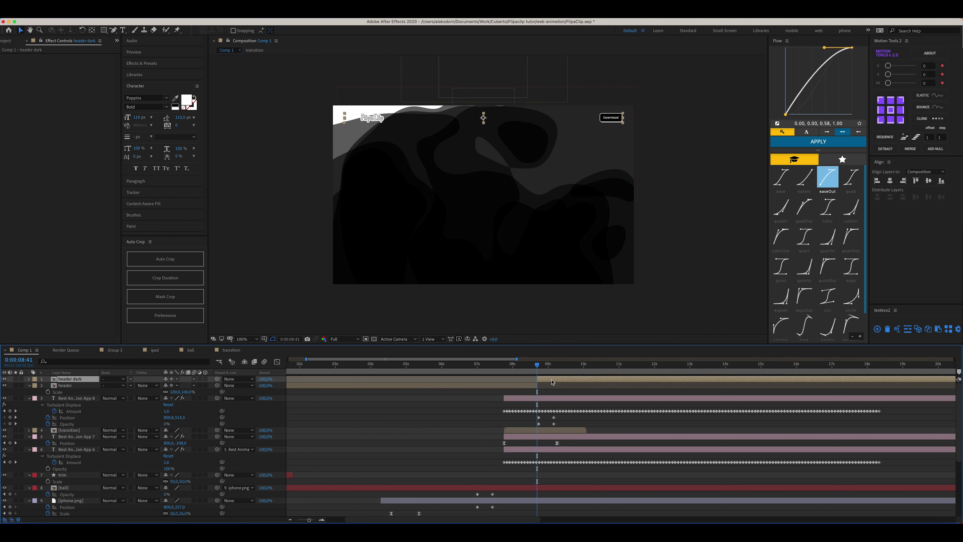
pyautogui.moveTo(529, 368)
pyautogui.mouseDown()
pyautogui.moveTo(540, 367)
pyautogui.moveTo(523, 368)
pyautogui.mouseUp()
pyautogui.press('space')
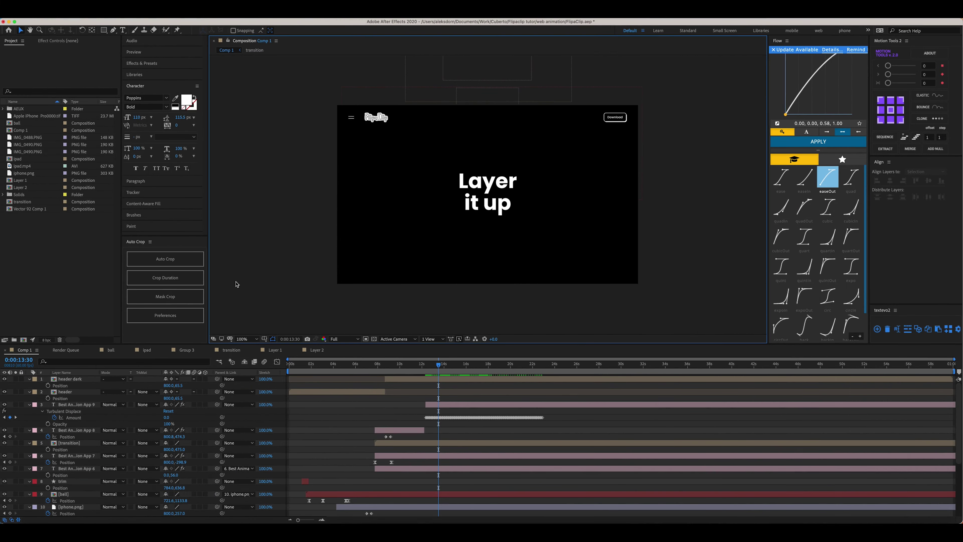
# Import the iPhone animation folder's TIFF frames, starting with Apple iPhone Pro0000.tif, as an image sequence.
pyautogui.click(61, 15)
pyautogui.click(213, 130)
pyautogui.click(402, 125)
pyautogui.click(386, 217)
pyautogui.scroll(-3, 386, 220)
pyautogui.click(385, 220)
pyautogui.scroll(-8, 386, 219)
pyautogui.click(386, 219)
pyautogui.scroll(10, 392, 190)
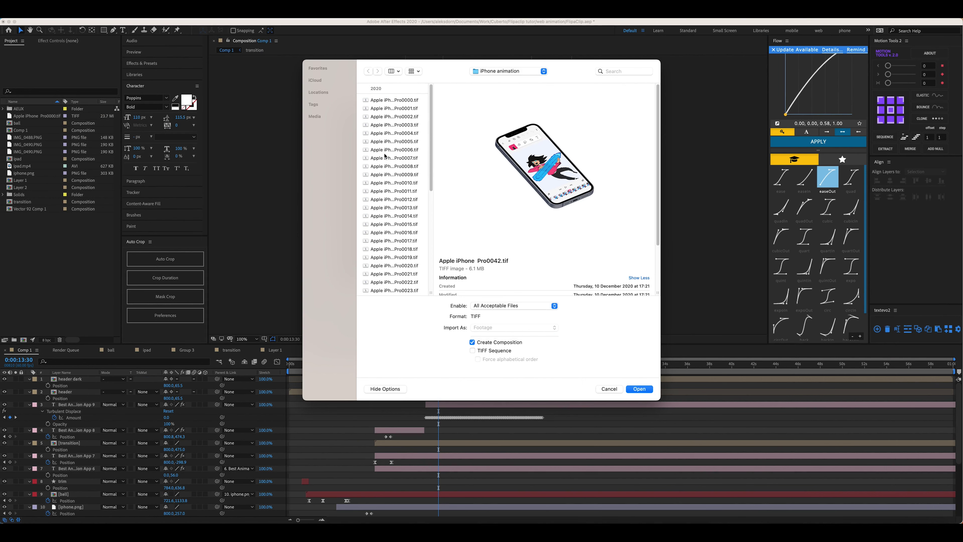
pyautogui.click(392, 100)
pyautogui.click(640, 389)
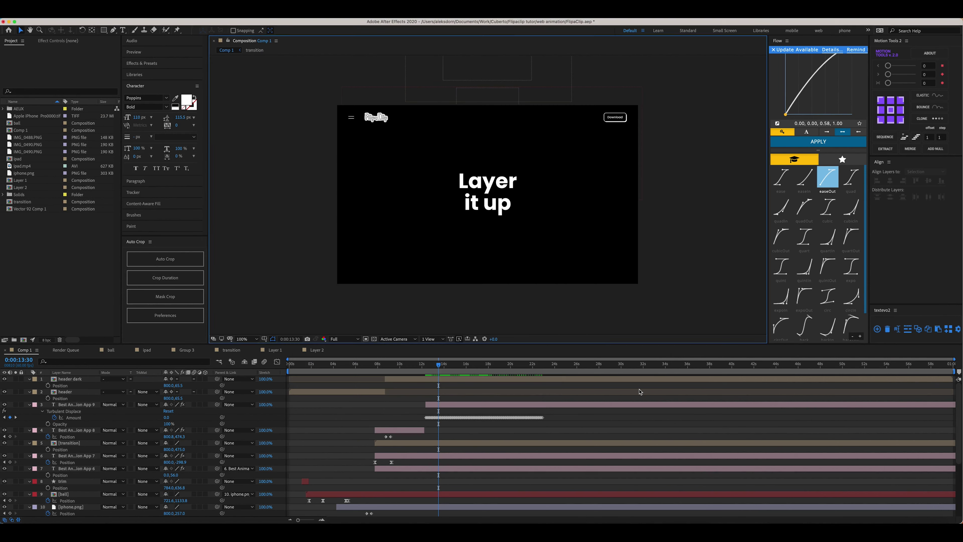
# Finish the import with a composition created from the Apple iPhone Pro sequence and play it back.
pyautogui.click(535, 317)
pyautogui.press('super+i')
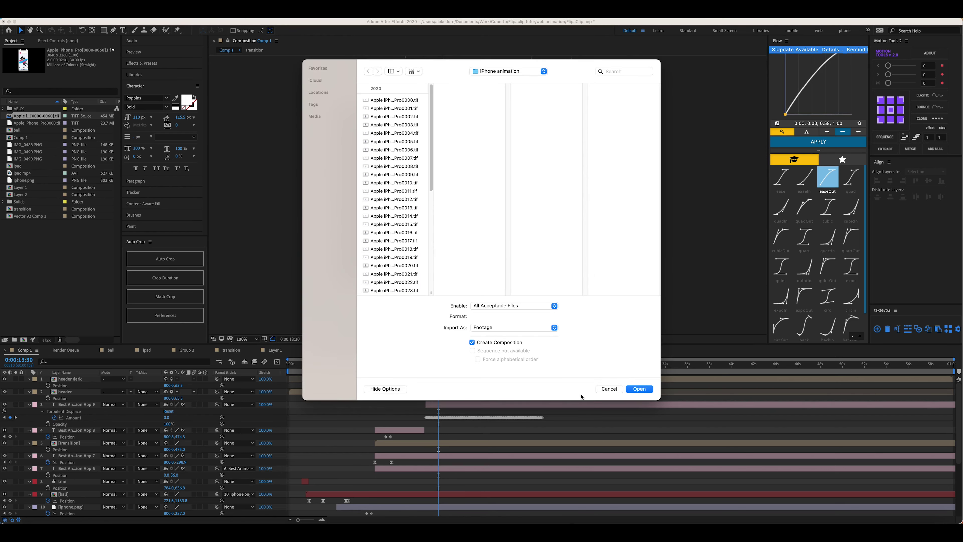
pyautogui.press('Return')
pyautogui.scroll(-3, 350, 195)
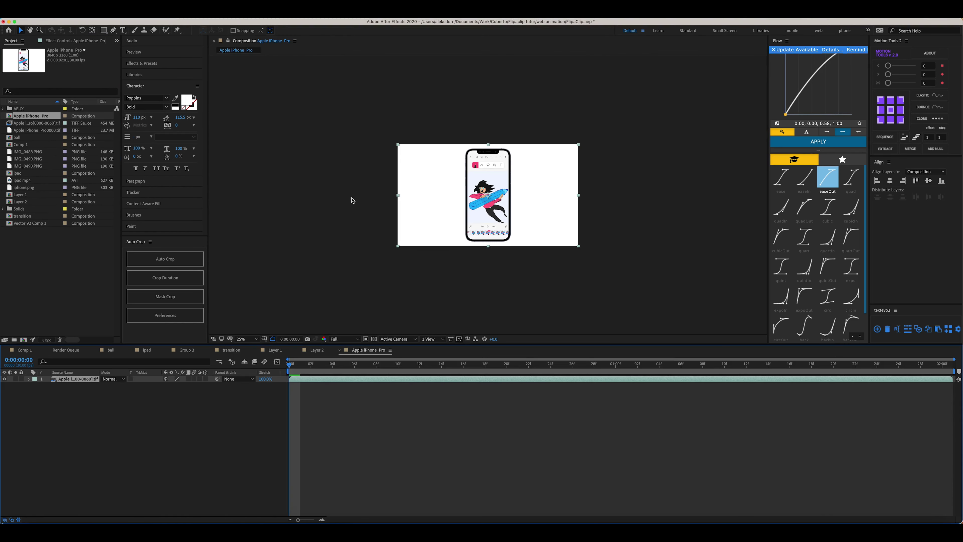
pyautogui.moveTo(331, 368)
pyautogui.mouseDown()
pyautogui.moveTo(702, 368)
pyautogui.moveTo(345, 371)
pyautogui.mouseUp()
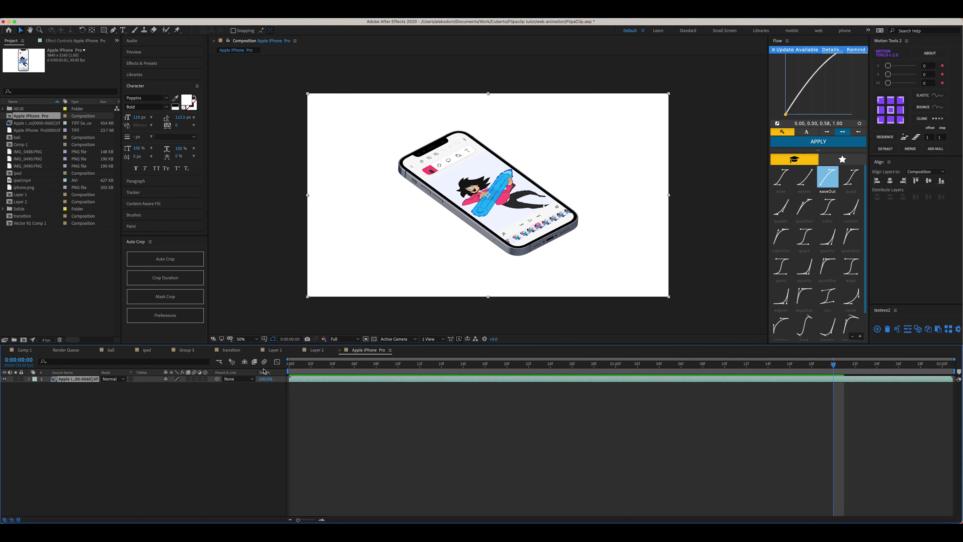
pyautogui.press('space')
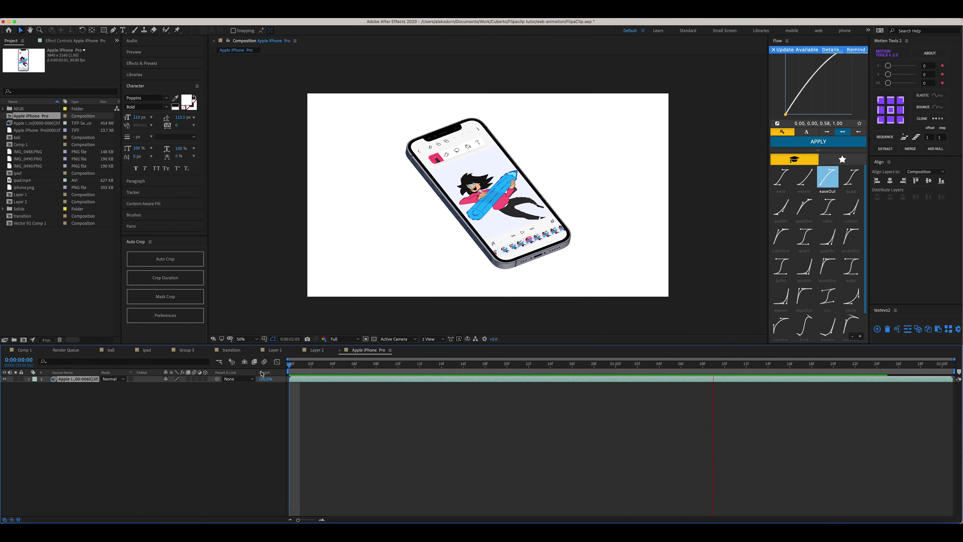
pyautogui.press('space')
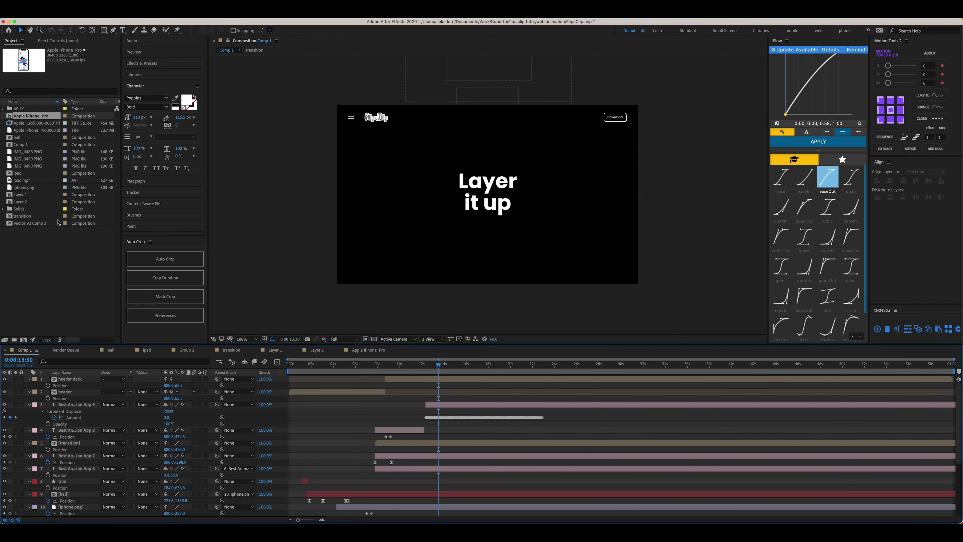
# Add the Apple iPhone Pro composition to Comp 1 and start its layer at 0:00:13:30.
pyautogui.click(58, 222)
pyautogui.click(34, 118)
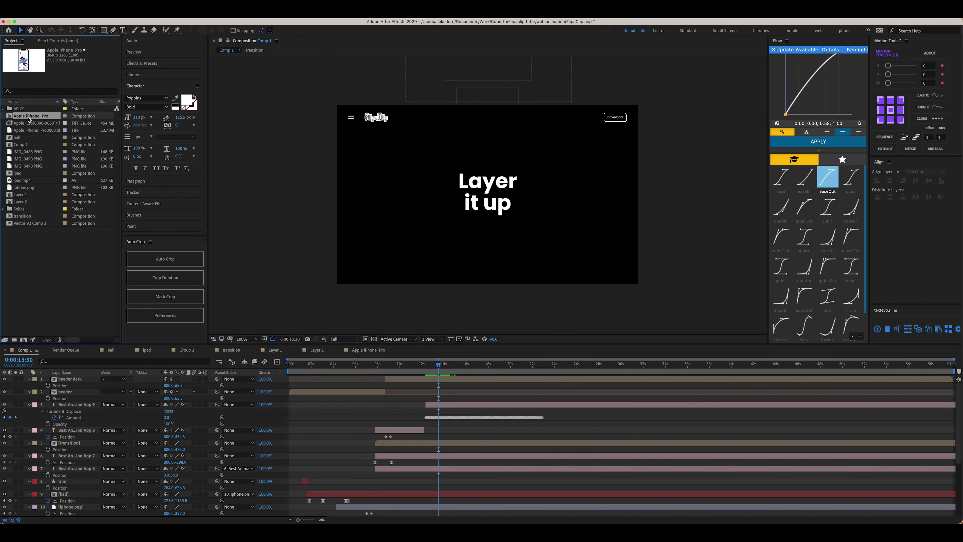
pyautogui.moveTo(28, 122); pyautogui.dragTo(463, 213)
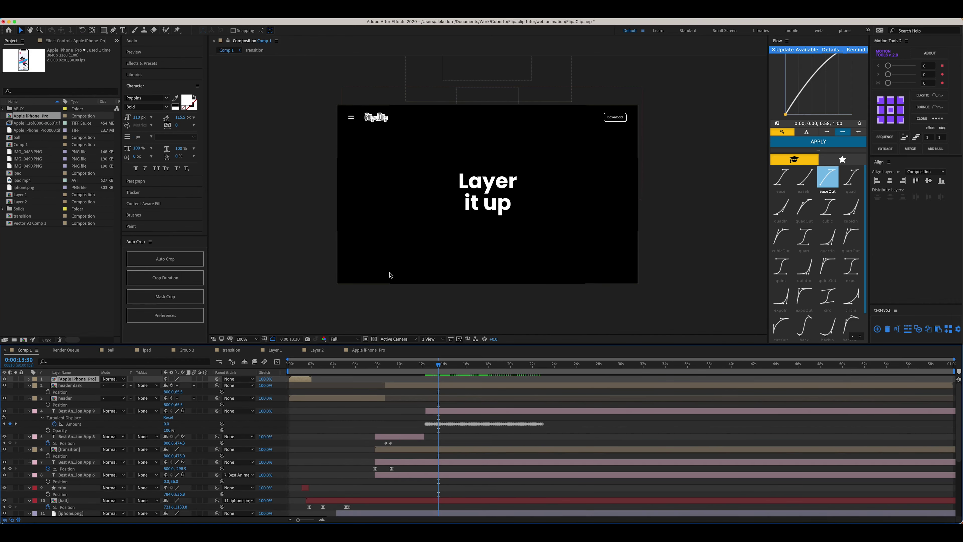
pyautogui.press('[')
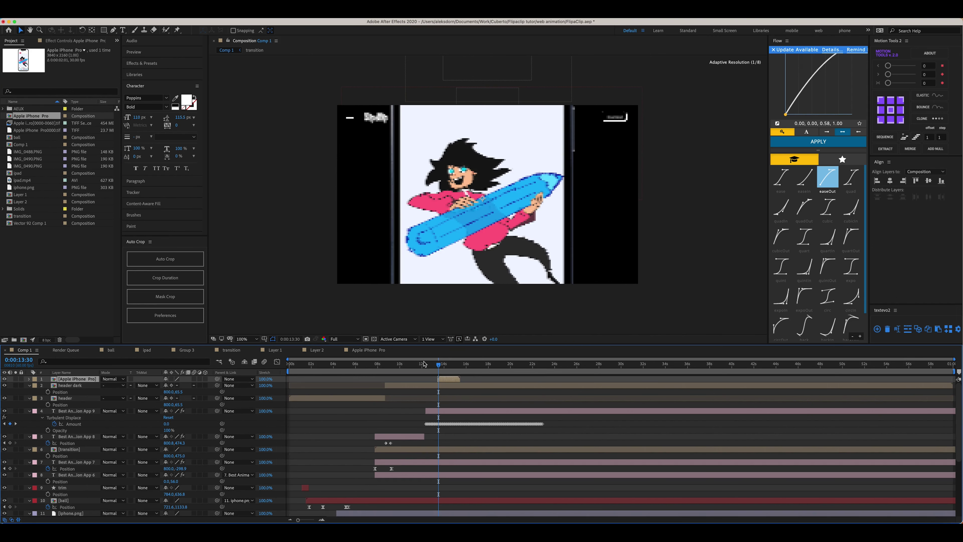
# Scale the Apple iPhone Pro layer down to 34% and play its rotation.
pyautogui.press('s')
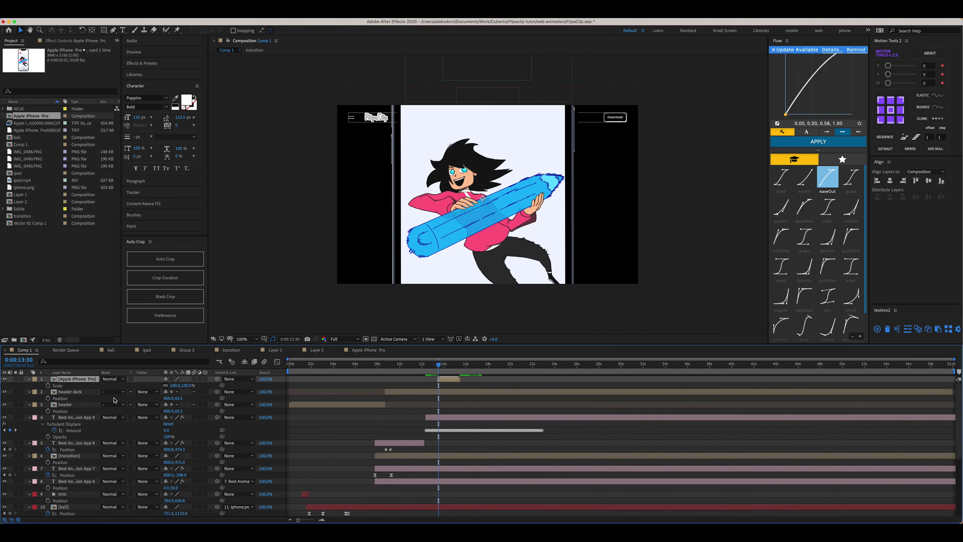
pyautogui.moveTo(177, 386); pyautogui.dragTo(153, 385)
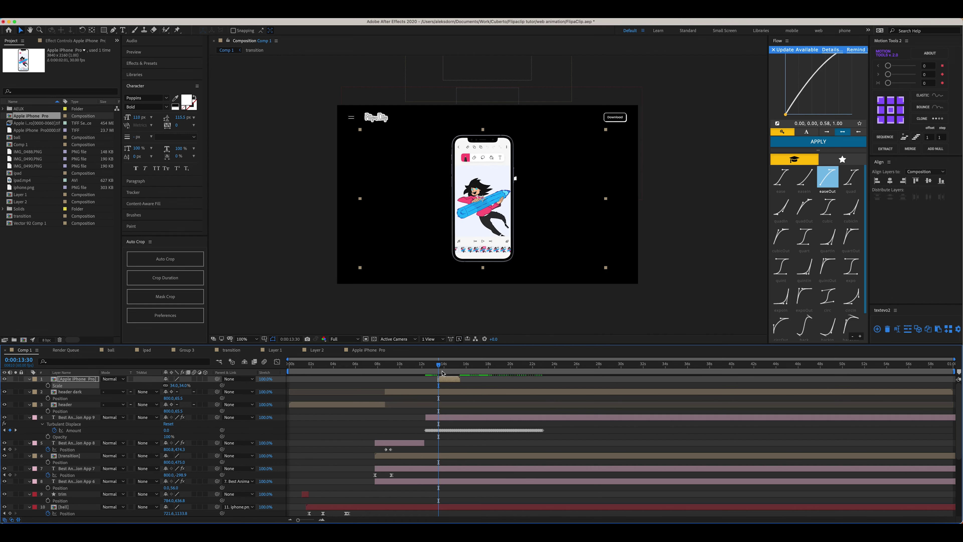
pyautogui.press('space')
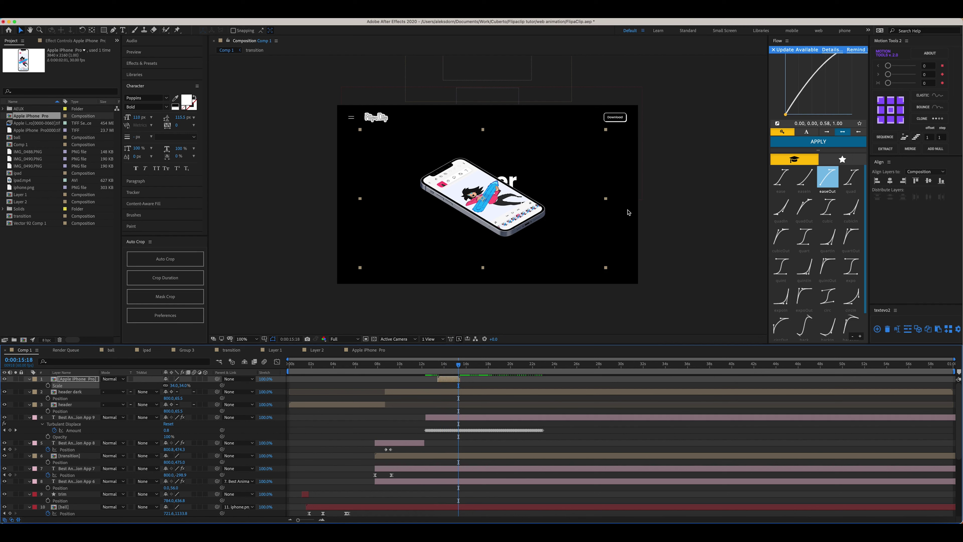
# Centre the Apple iPhone Pro layer horizontally and lower it beneath the "Layer it up" text.
pyautogui.click(890, 180)
pyautogui.hotkey('shift', 'Down')
pyautogui.hotkey('shift', 'Down')
pyautogui.hotkey('shift', 'Down')
pyautogui.hotkey('shift', 'Down')
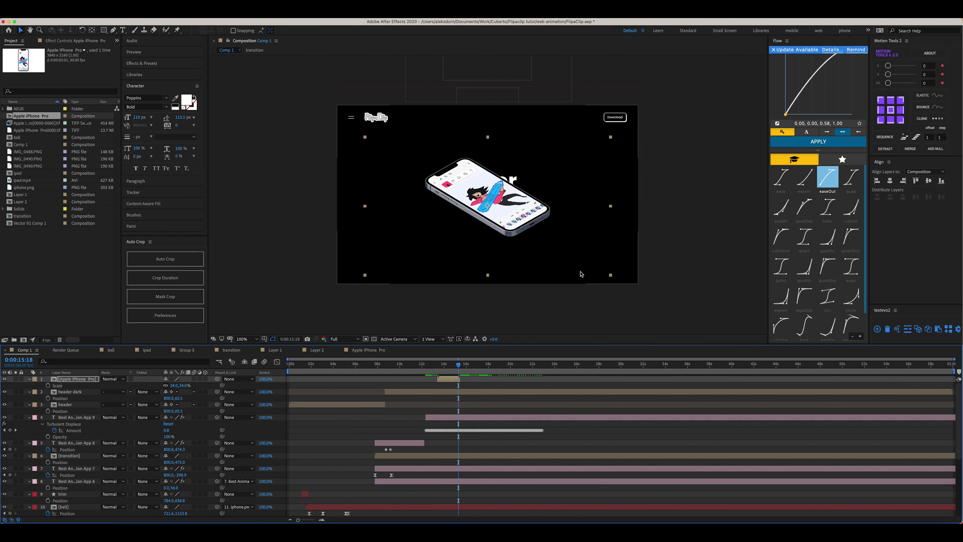
pyautogui.moveTo(454, 365); pyautogui.dragTo(437, 365)
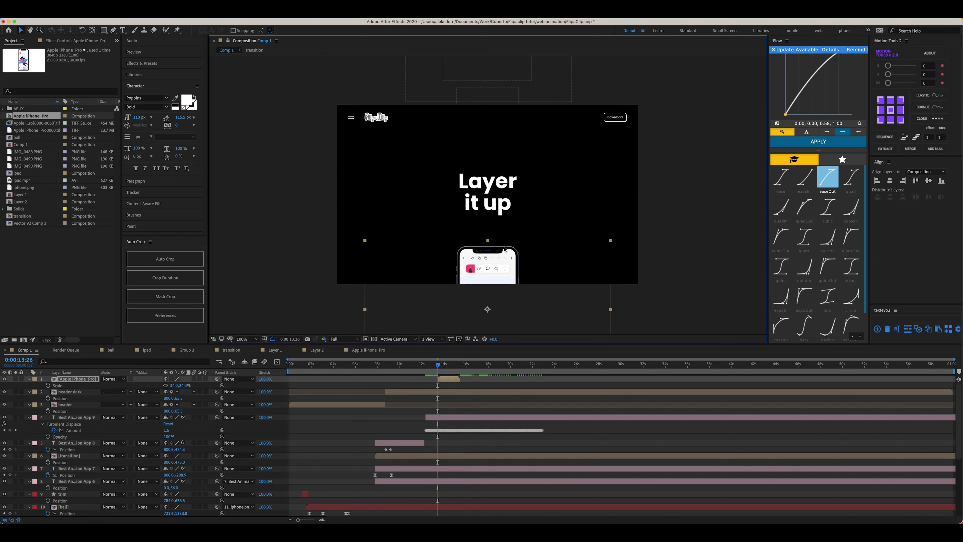
# Bring the "Layer it up" text layer to the front and parent the Apple iPhone Pro layer to it.
pyautogui.click(282, 211)
pyautogui.click(492, 211)
pyautogui.click(489, 262)
pyautogui.click(503, 206)
pyautogui.hotkey('ctrl', 'shift', ']')
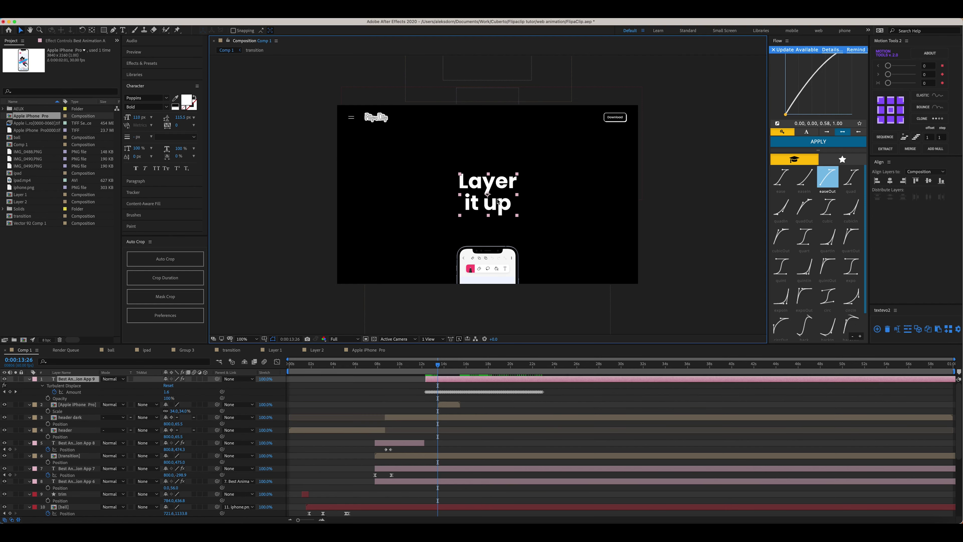
pyautogui.moveTo(217, 404); pyautogui.dragTo(61, 379)
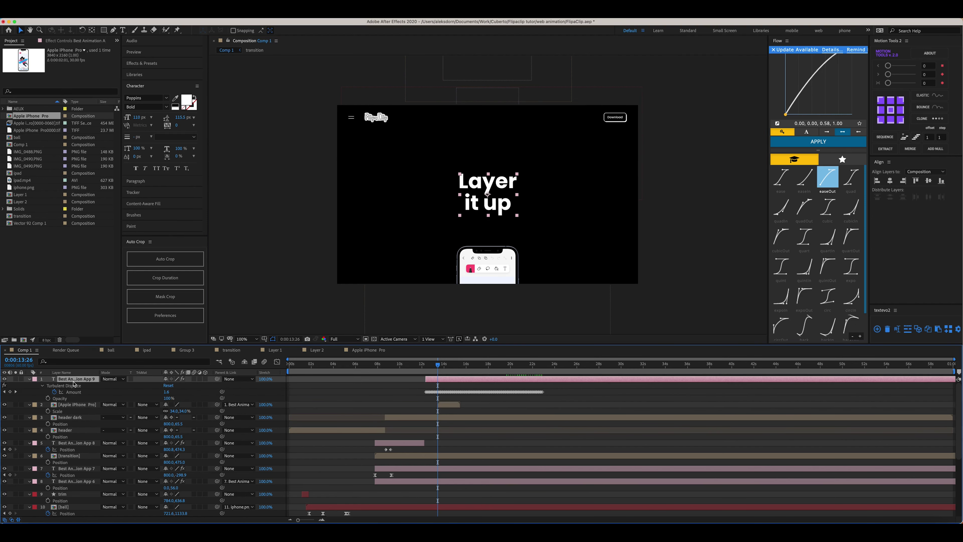
# Keyframe the "Layer it up" text's Position from 0:00:13:26, raising it above the canvas by the end of the phone clip.
pyautogui.press('p')
pyautogui.press('space')
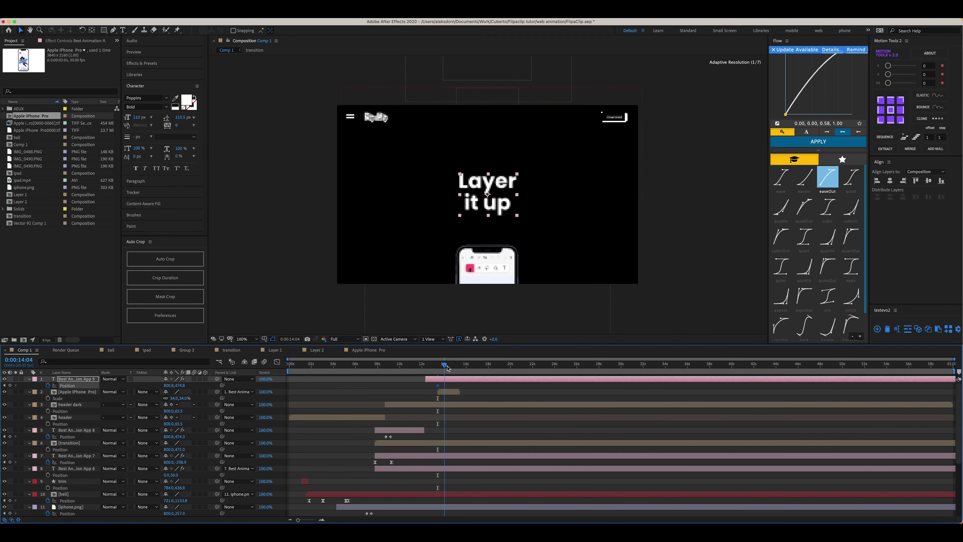
pyautogui.moveTo(507, 204); pyautogui.dragTo(469, 80)
pyautogui.moveTo(451, 365); pyautogui.dragTo(419, 388)
pyautogui.press('space')
# Apply the ease curve to the "Layer it up" text's Position keyframes and preview the motion.
pyautogui.click(781, 177)
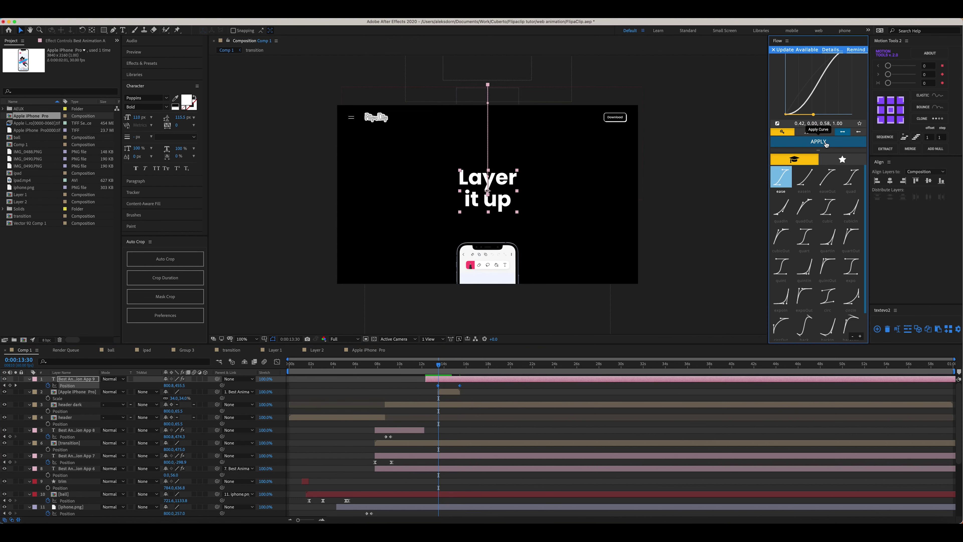
pyautogui.click(826, 143)
pyautogui.click(441, 367)
pyautogui.press('space')
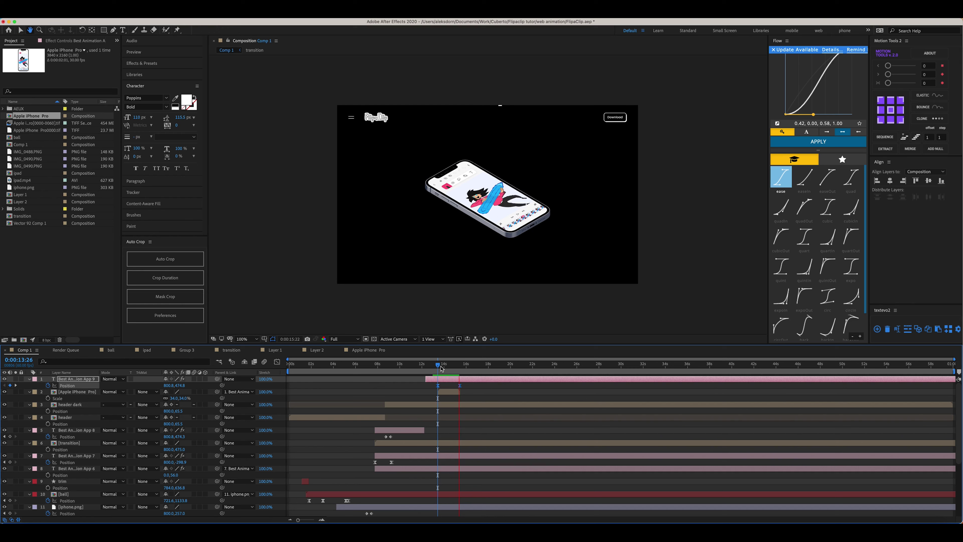
pyautogui.press('space')
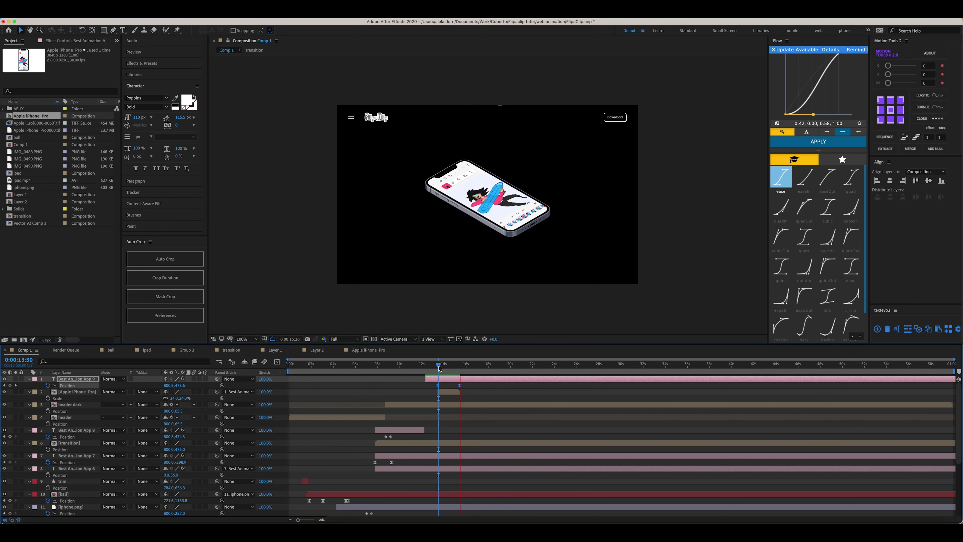
pyautogui.press('space')
pyautogui.press('space')
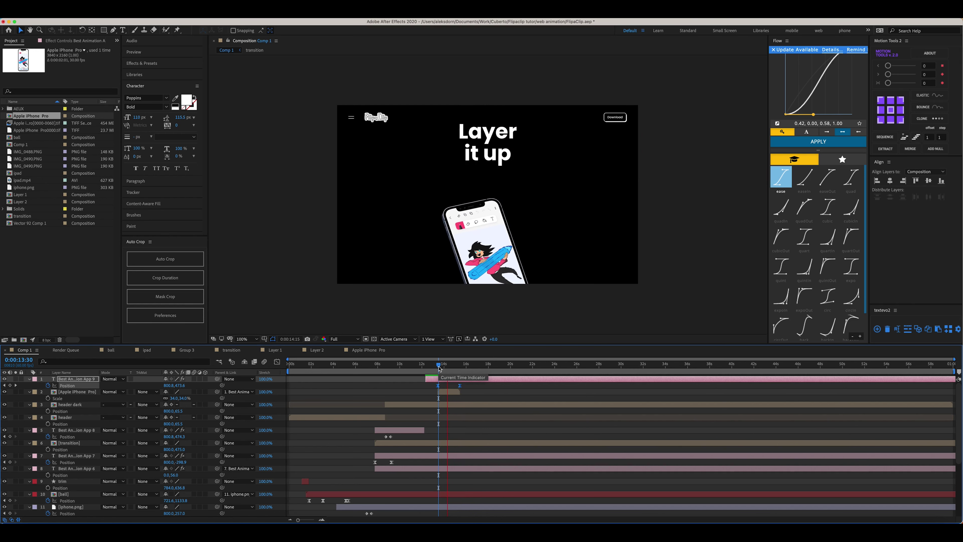
pyautogui.press('space')
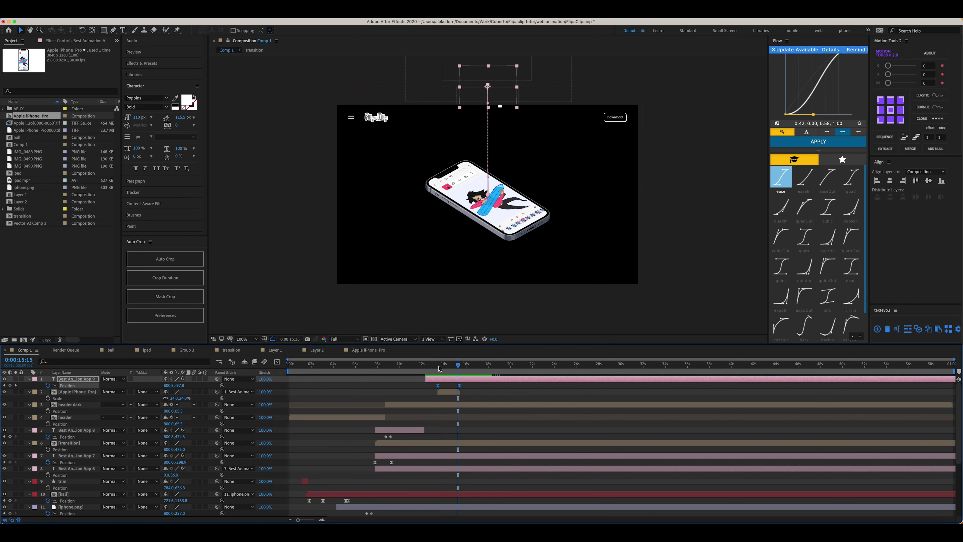
# Open the Apple iPhone Pro composition and set its background colour to black (000000).
pyautogui.click(57, 393)
pyautogui.doubleClick(59, 394)
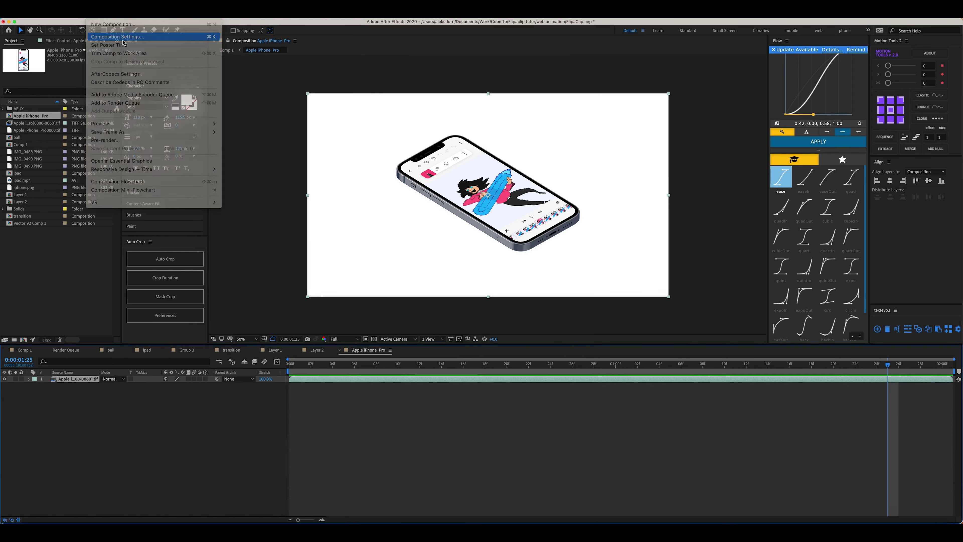
pyautogui.click(117, 36)
pyautogui.click(312, 276)
pyautogui.moveTo(659, 197); pyautogui.dragTo(568, 247)
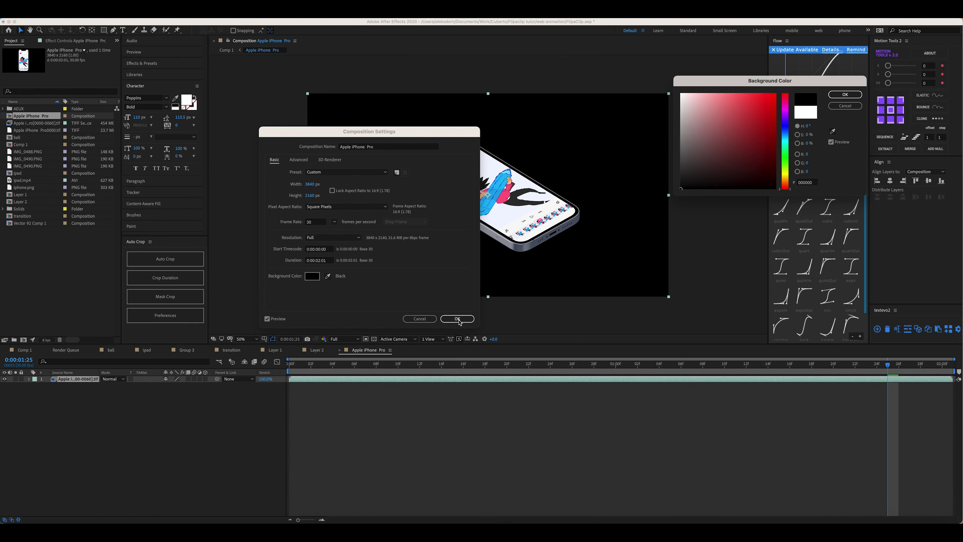
pyautogui.press('Return')
pyautogui.click(457, 318)
# Add the Layer 1 and Layer 2 compositions above the phone footage, with Layer 2 on top.
pyautogui.moveTo(21, 194); pyautogui.dragTo(486, 198)
pyautogui.press('.')
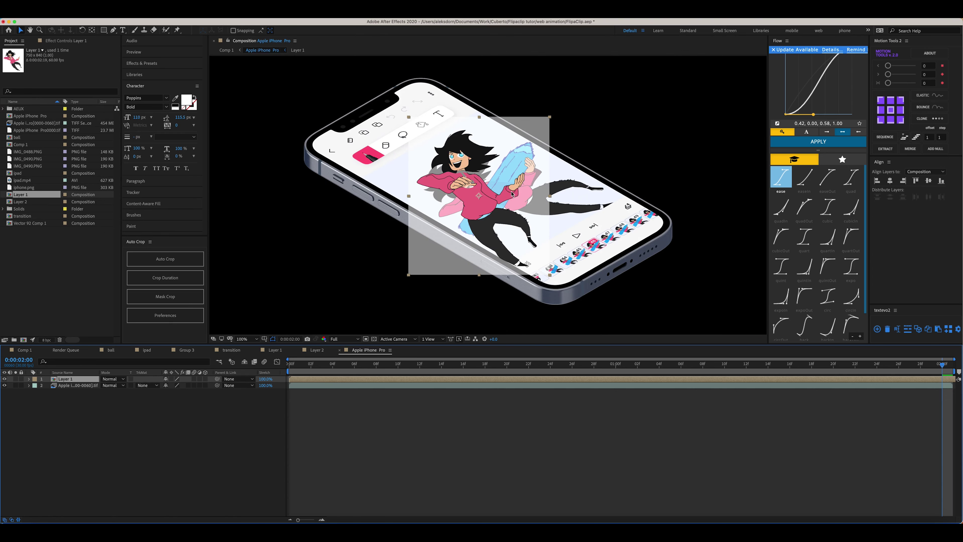
pyautogui.click(23, 203)
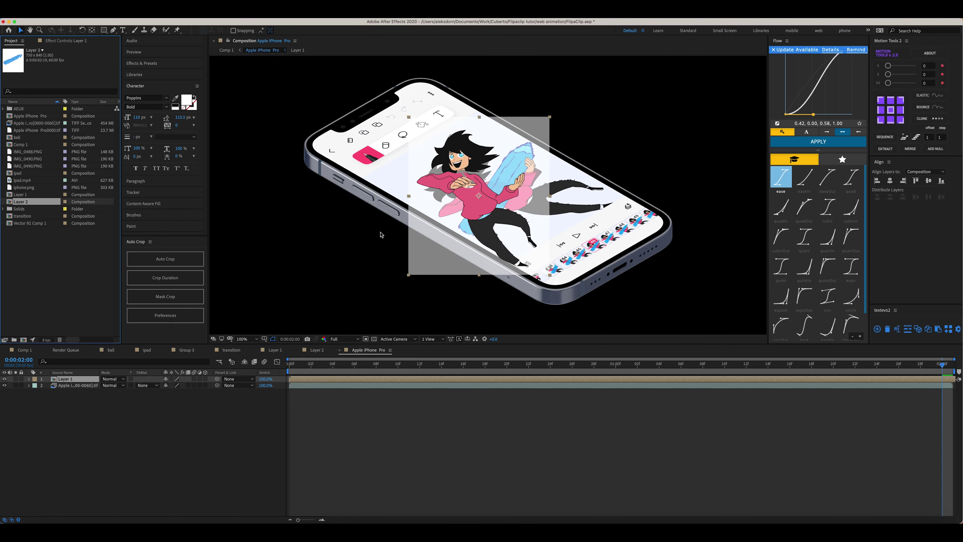
pyautogui.moveTo(23, 201); pyautogui.dragTo(489, 196)
pyautogui.keyDown('shift'); pyautogui.click(23, 194); pyautogui.keyUp('shift')
# Align Layer 1 and Layer 2 on their horizontal centres and move them together over the phone's drawing.
pyautogui.click(70, 391)
pyautogui.click(71, 385)
pyautogui.keyDown('shift'); pyautogui.click(70, 379); pyautogui.keyUp('shift')
pyautogui.click(889, 181)
pyautogui.moveTo(485, 214); pyautogui.dragTo(513, 199)
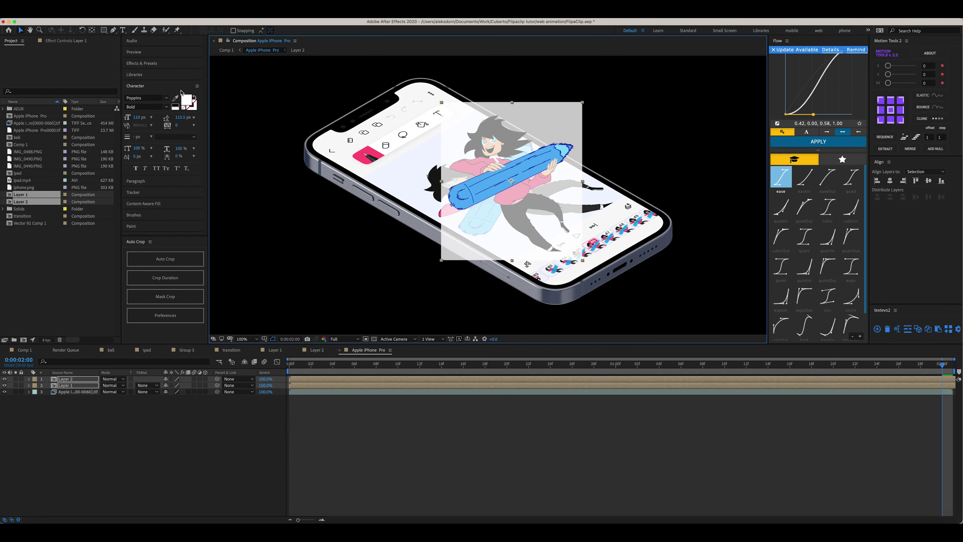
# Find the Corner Pin effect and apply it to both Layer 1 and Layer 2.
pyautogui.click(135, 66)
pyautogui.click(141, 73)
pyautogui.write('зorner')
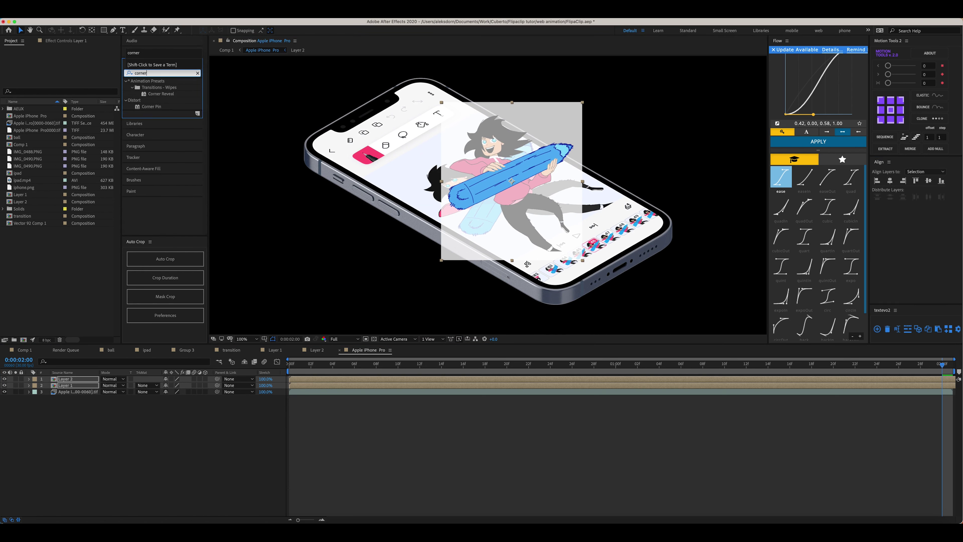
pyautogui.click(170, 71)
pyautogui.doubleClick(158, 107)
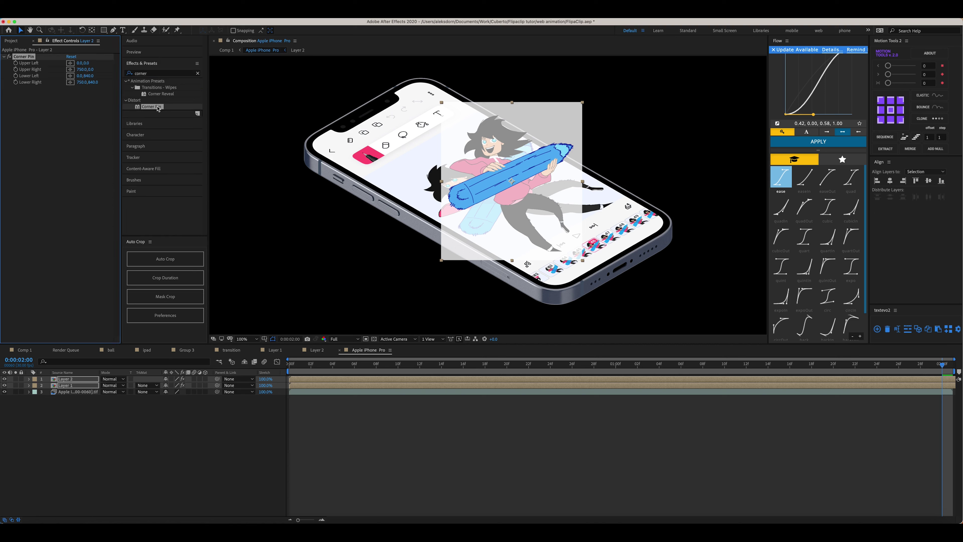
# Hide Layer 1 and pull Layer 2's four Corner Pin points into the perspective of the phone's drawing area.
pyautogui.click(4, 385)
pyautogui.click(64, 380)
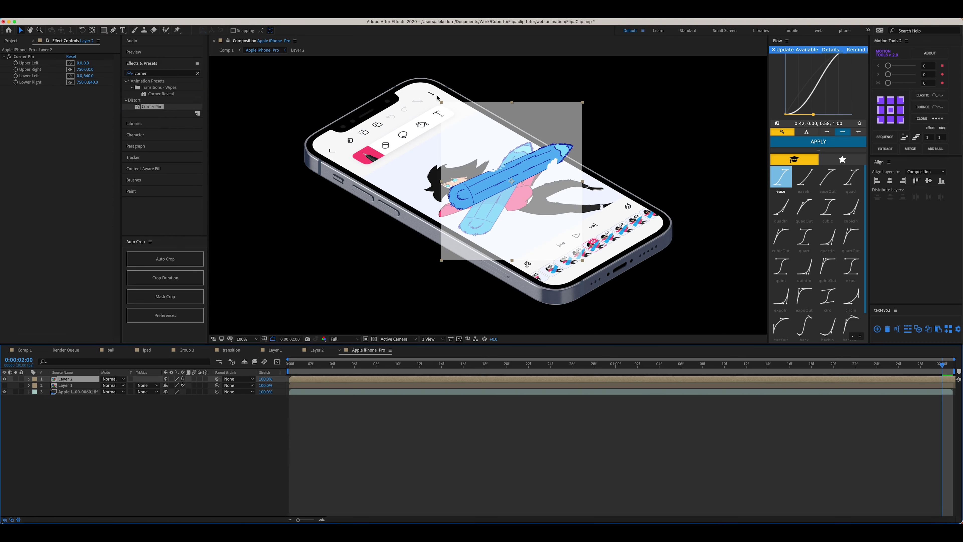
pyautogui.moveTo(441, 102); pyautogui.dragTo(351, 171)
pyautogui.moveTo(583, 102); pyautogui.dragTo(467, 106)
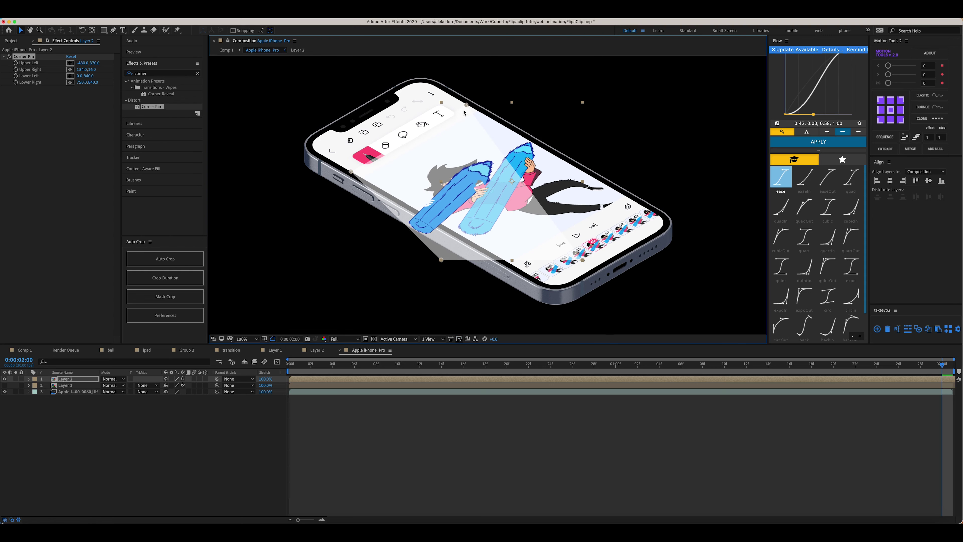
pyautogui.moveTo(348, 175); pyautogui.dragTo(352, 174)
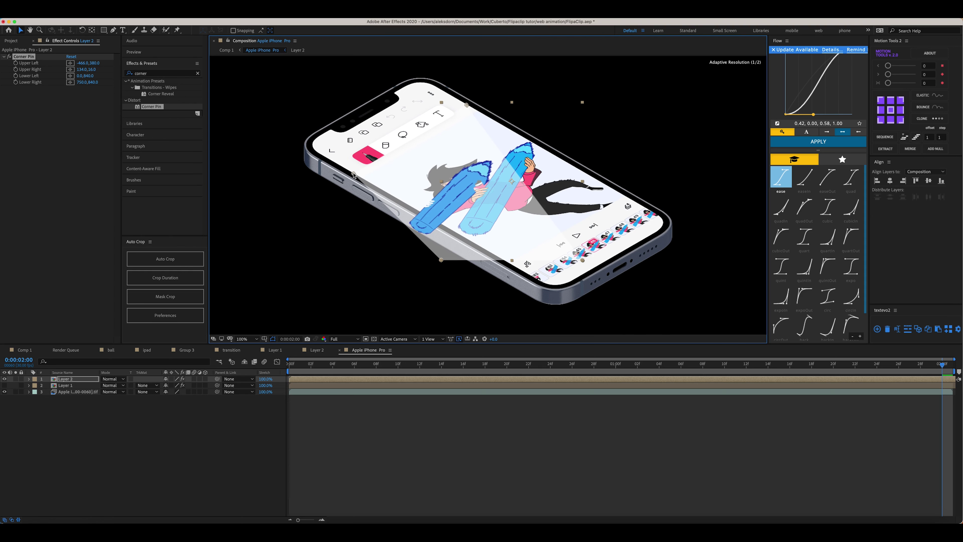
pyautogui.moveTo(584, 262); pyautogui.dragTo(613, 187)
pyautogui.moveTo(441, 261); pyautogui.dragTo(489, 251)
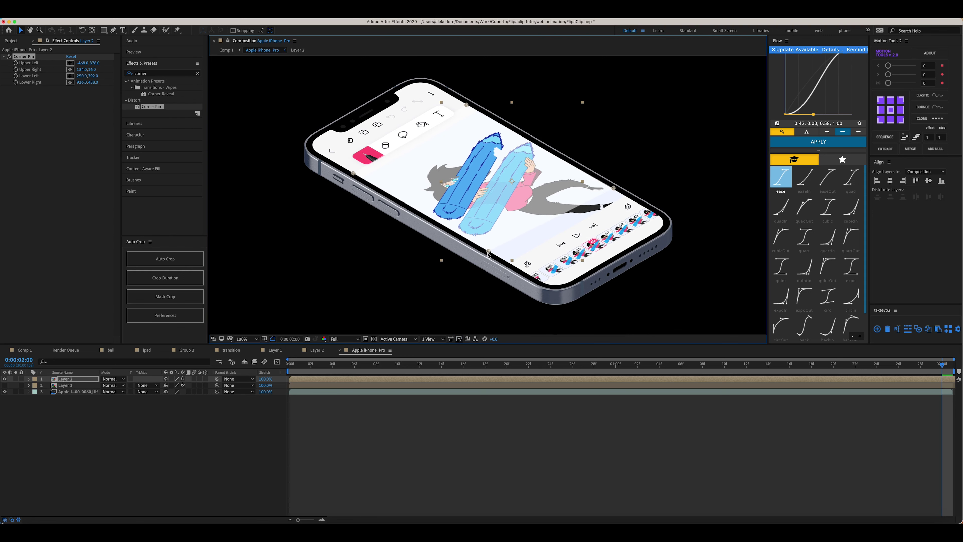
# Shift Layer 2 over the pencil on the phone and fine-tune its upper-right and lower-right Corner Pin points.
pyautogui.moveTo(444, 192); pyautogui.dragTo(508, 206)
pyautogui.moveTo(491, 118); pyautogui.dragTo(492, 118)
pyautogui.moveTo(640, 205); pyautogui.dragTo(648, 206)
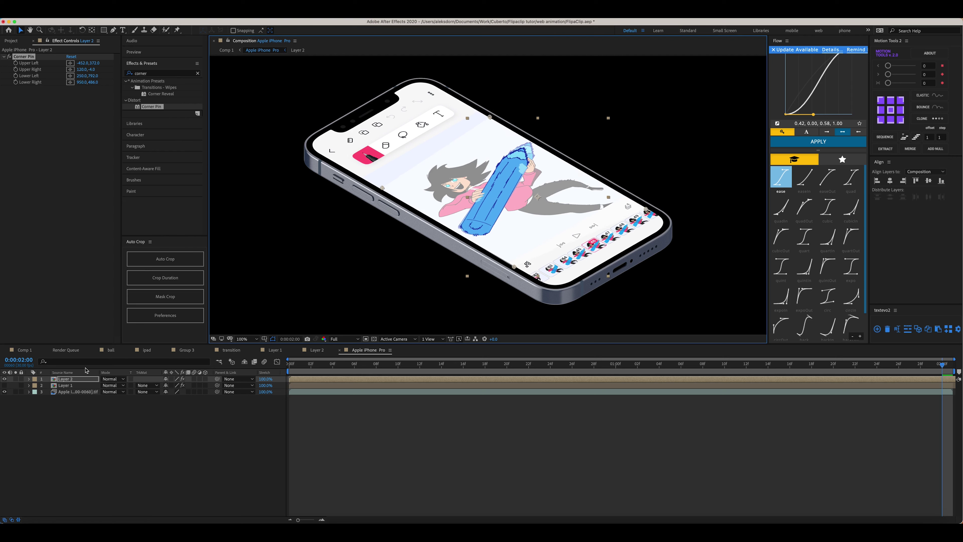
# Make Layer 1 visible and copy Layer 2's Corner Pin settings onto it so both artworks line up on the phone.
pyautogui.click(64, 386)
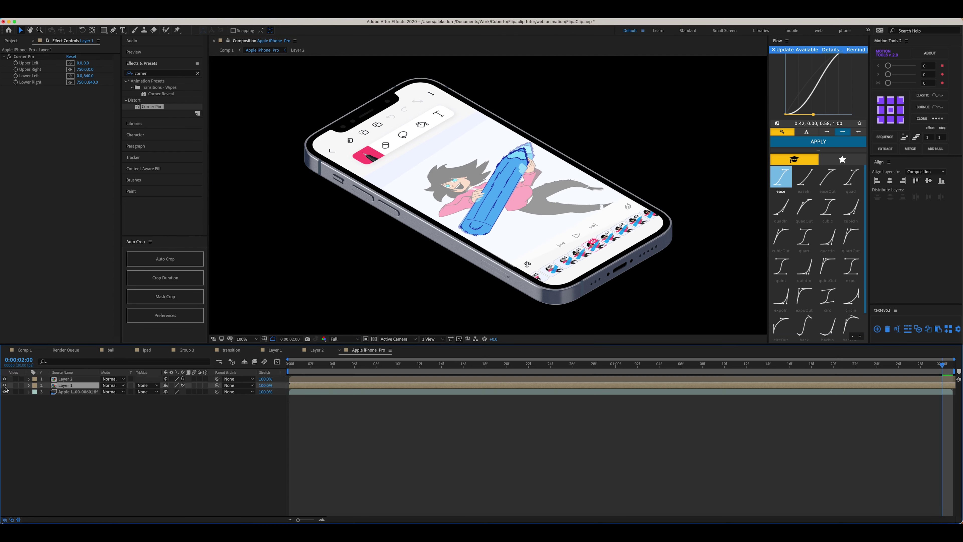
pyautogui.click(5, 385)
pyautogui.click(77, 445)
pyautogui.click(65, 386)
pyautogui.click(66, 378)
pyautogui.click(49, 58)
pyautogui.click(69, 392)
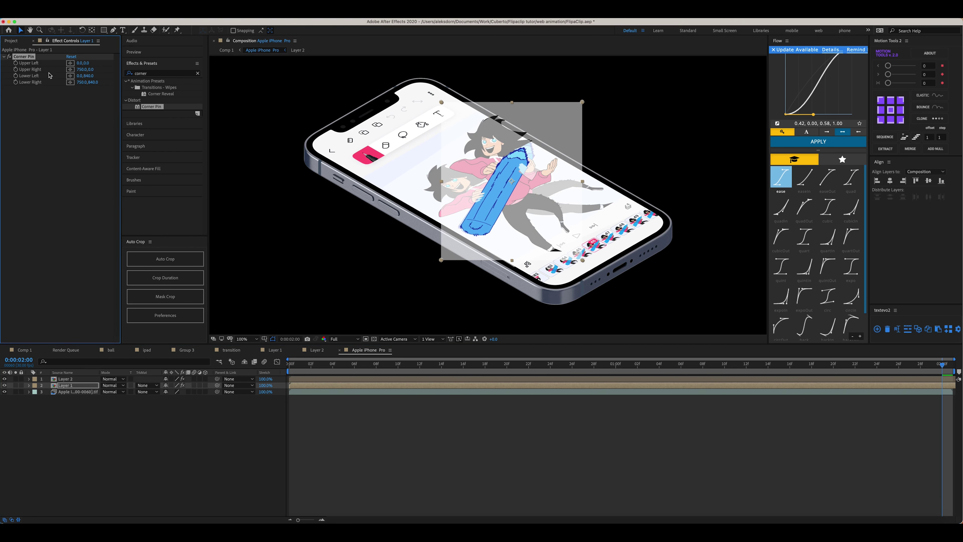
pyautogui.click(63, 380)
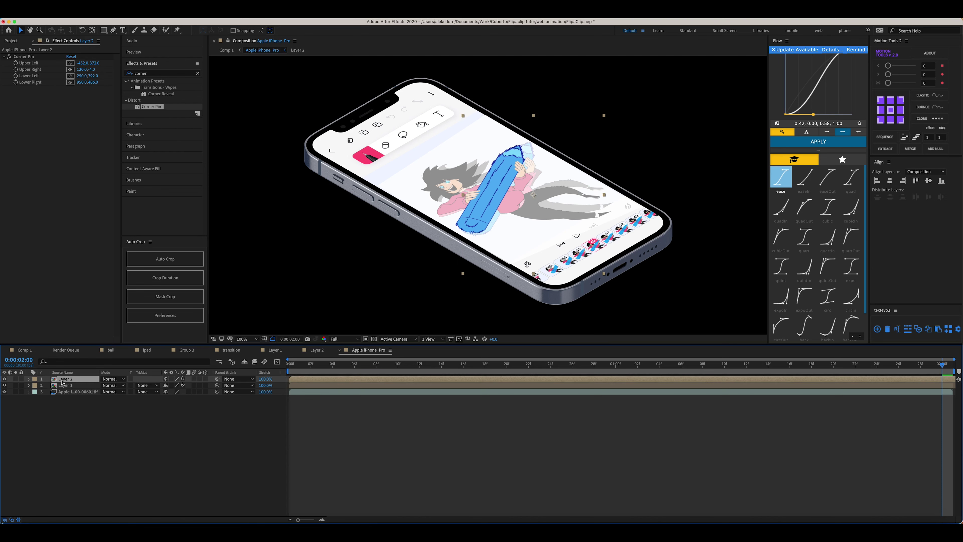
# Add Position keyframes to both Layer 1 and Layer 2 at 0:00:01:18.
pyautogui.moveTo(943, 365); pyautogui.dragTo(867, 378)
pyautogui.press('pageup')
pyautogui.press('pageup')
pyautogui.press('pageup')
pyautogui.press('pageup')
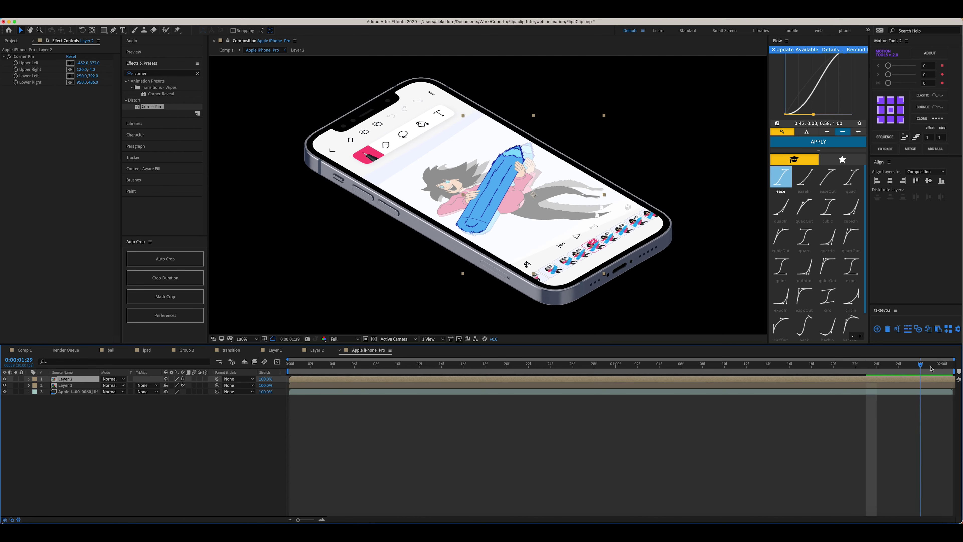
pyautogui.moveTo(814, 373)
pyautogui.mouseDown()
pyautogui.moveTo(724, 376)
pyautogui.moveTo(798, 377)
pyautogui.mouseUp()
pyautogui.press('pagedown')
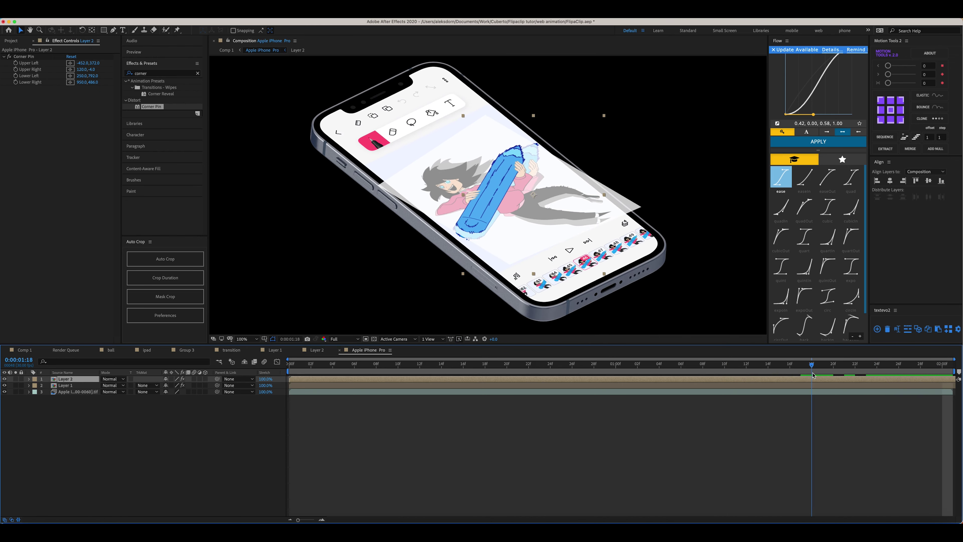
pyautogui.click(84, 476)
pyautogui.click(62, 385)
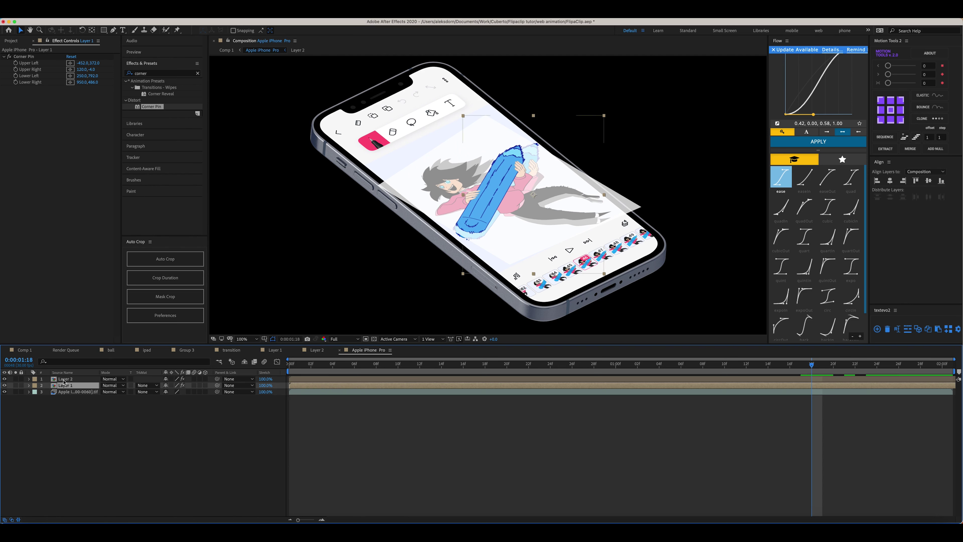
pyautogui.keyDown('shift'); pyautogui.click(63, 379); pyautogui.keyUp('shift')
pyautogui.press('p')
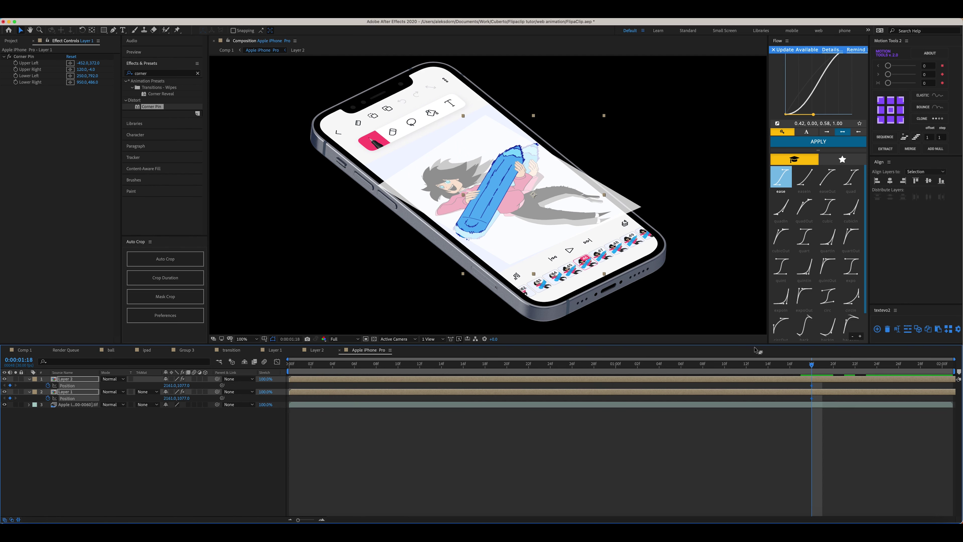
# At 0:00:02:00, raise the artwork layers above the phone screen, placing Layer 1 at Y 903 and Layer 2 at Y 703.
pyautogui.moveTo(815, 366); pyautogui.dragTo(945, 365)
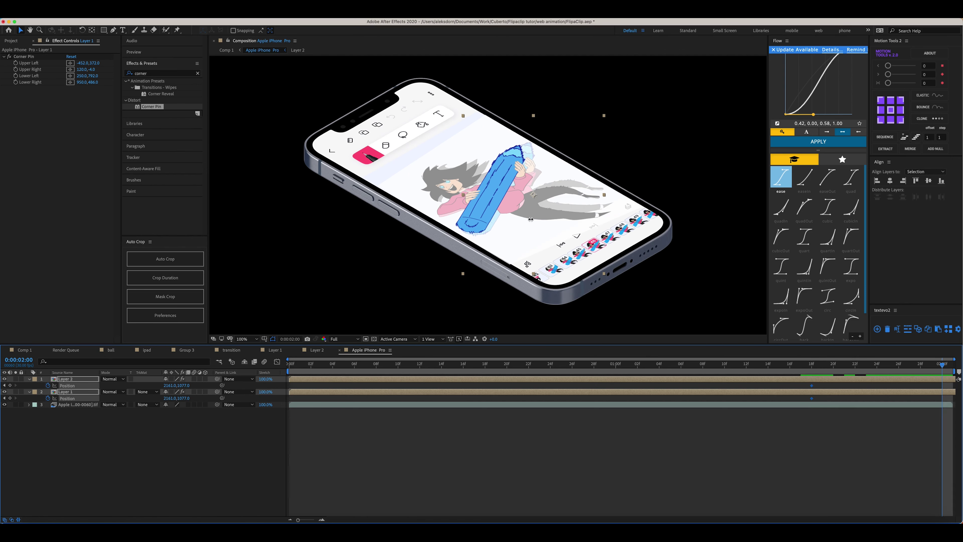
pyautogui.moveTo(484, 203); pyautogui.dragTo(484, 173)
pyautogui.click(593, 380)
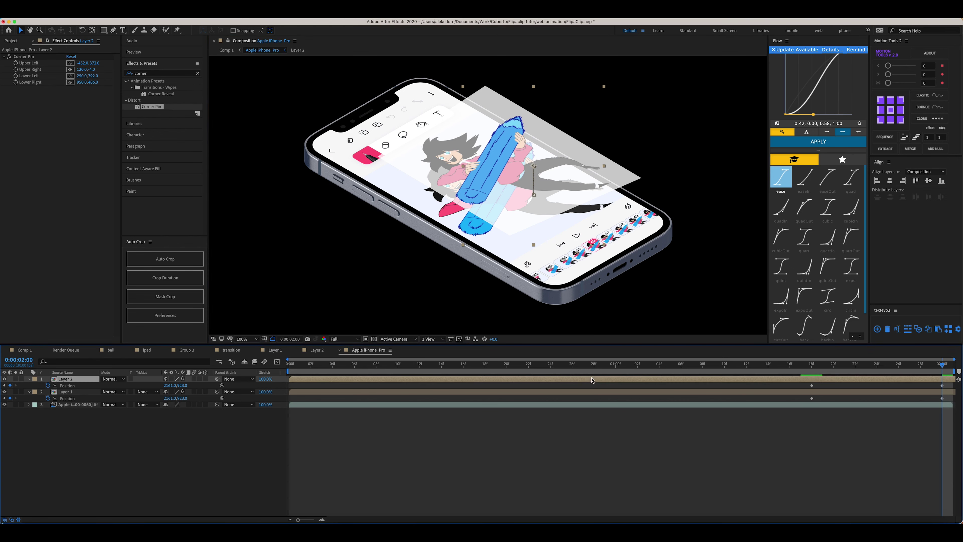
pyautogui.hotkey('shift', 'Up')
pyautogui.hotkey('shift', 'Up')
pyautogui.hotkey('shift', 'Up')
pyautogui.hotkey('shift', 'Up')
pyautogui.hotkey('shift', 'Up')
pyautogui.hotkey('shift', 'Up')
pyautogui.hotkey('shift', 'Up')
pyautogui.hotkey('shift', 'Up')
pyautogui.hotkey('shift', 'Up')
pyautogui.hotkey('shift', 'Up')
pyautogui.hotkey('shift', 'Up')
pyautogui.hotkey('shift', 'Up')
pyautogui.hotkey('shift', 'Up')
pyautogui.hotkey('shift', 'Up')
pyautogui.hotkey('shift', 'Up')
pyautogui.hotkey('shift', 'Up')
pyautogui.hotkey('shift', 'Up')
pyautogui.hotkey('shift', 'Up')
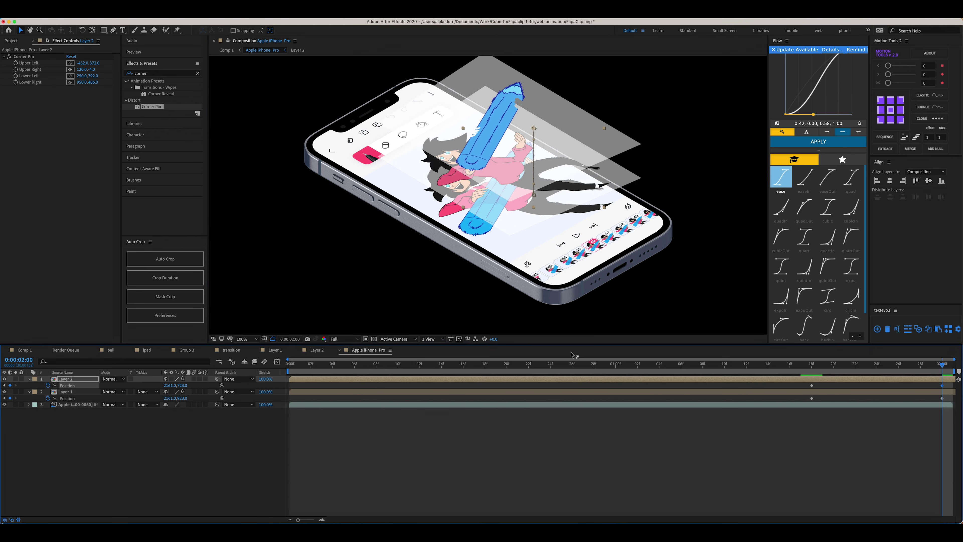
pyautogui.scroll(5, 392, 246)
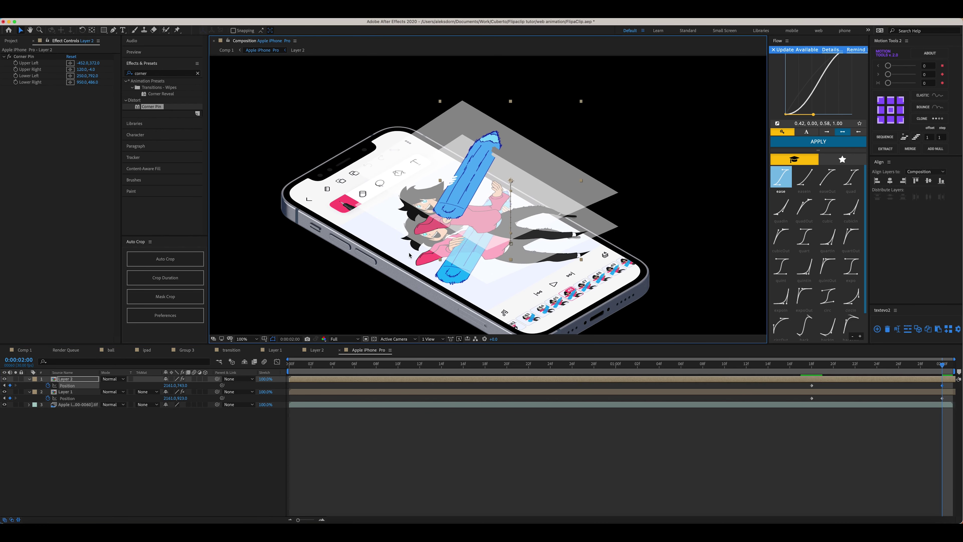
pyautogui.hotkey('shift', 'Up')
pyautogui.hotkey('shift', 'Up')
pyautogui.click(68, 393)
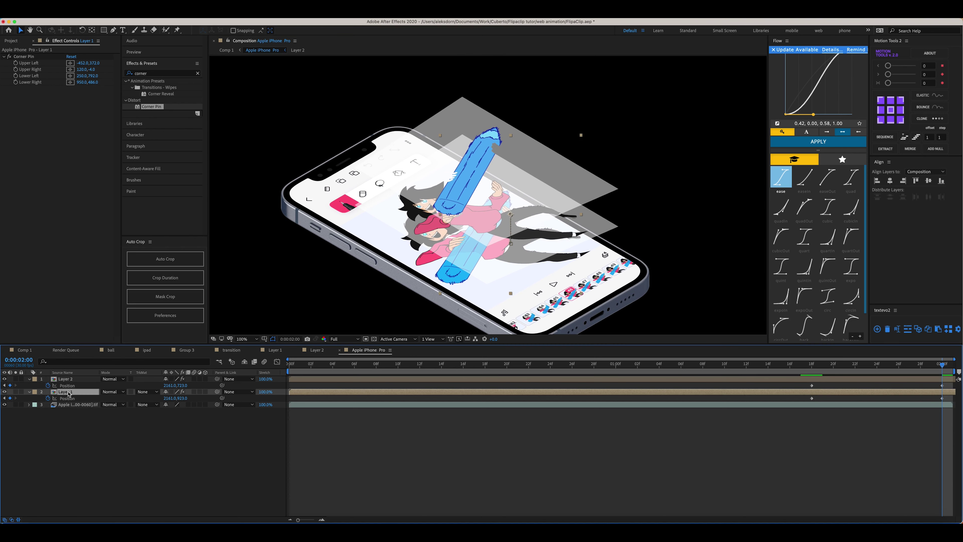
pyautogui.hotkey('shift', 'Up')
pyautogui.hotkey('shift', 'Up')
# Set Layer 2's scale to 105%.
pyautogui.click(65, 379)
pyautogui.press('s')
pyautogui.moveTo(173, 385); pyautogui.dragTo(175, 386)
pyautogui.click(611, 419)
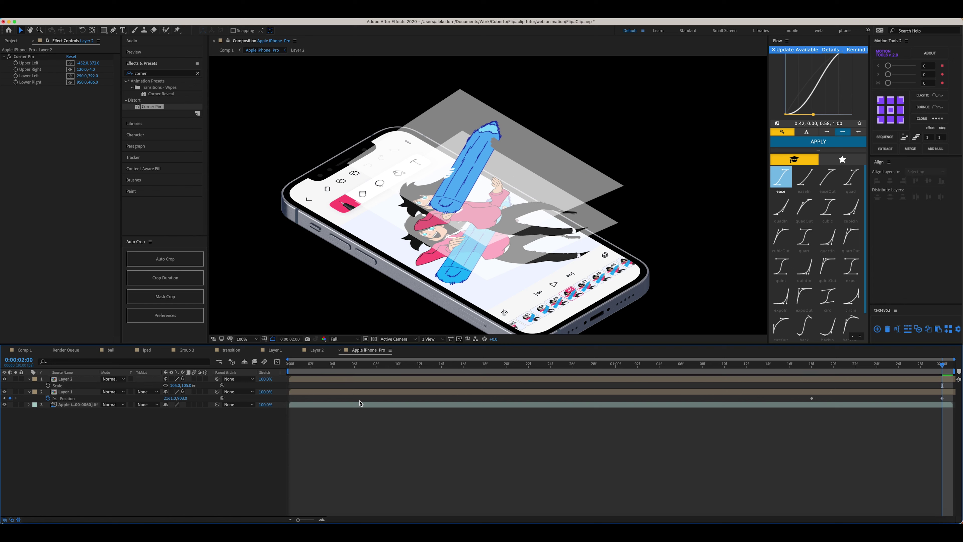
# Fade in both layers with Opacity keyframes, 0% at 0:00:01:18 and 100% at 0:00:01:22.
pyautogui.click(813, 378)
pyautogui.press('p')
pyautogui.moveTo(812, 368)
pyautogui.mouseDown()
pyautogui.moveTo(887, 368)
pyautogui.moveTo(812, 368)
pyautogui.mouseUp()
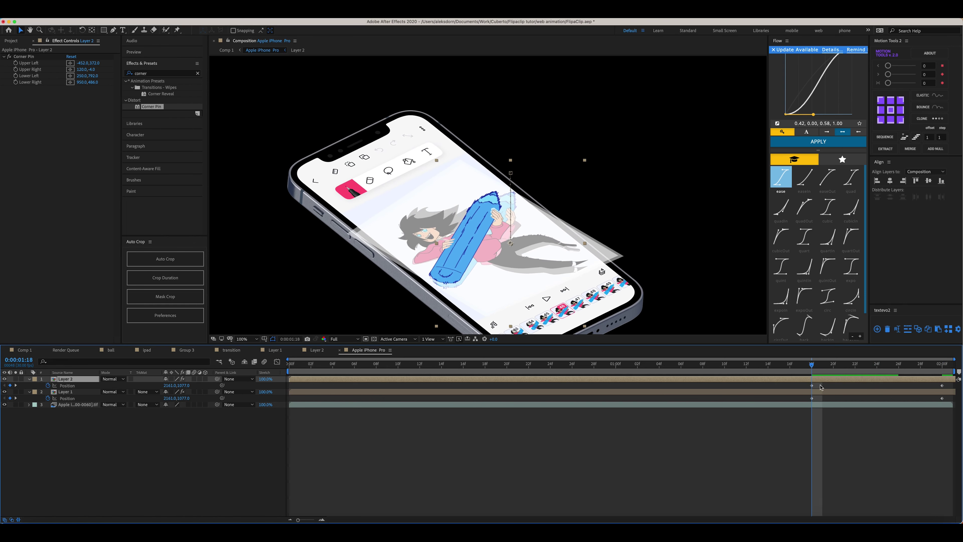
pyautogui.keyDown('shift'); pyautogui.click(819, 394); pyautogui.keyUp('shift')
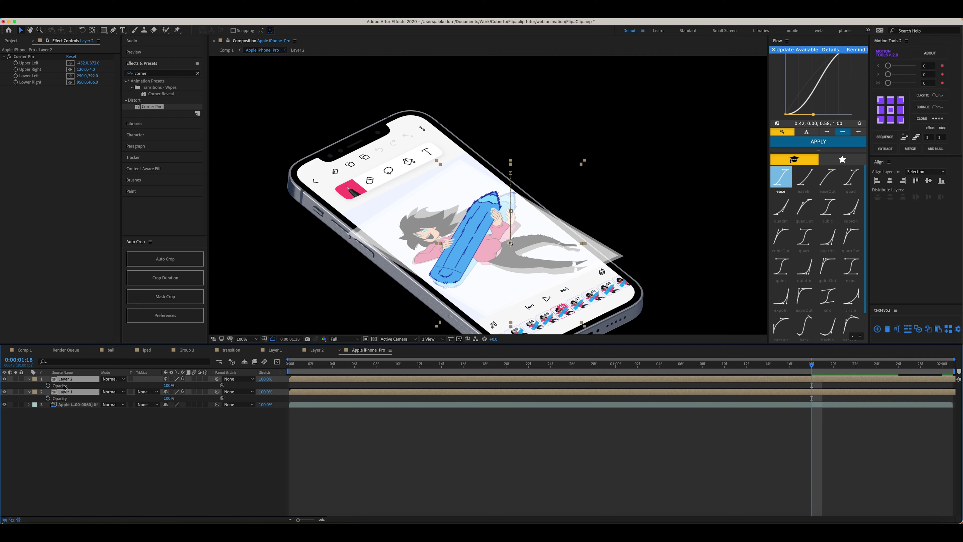
pyautogui.hotkey('alt', 'shift', 't')
pyautogui.moveTo(811, 366); pyautogui.dragTo(856, 370)
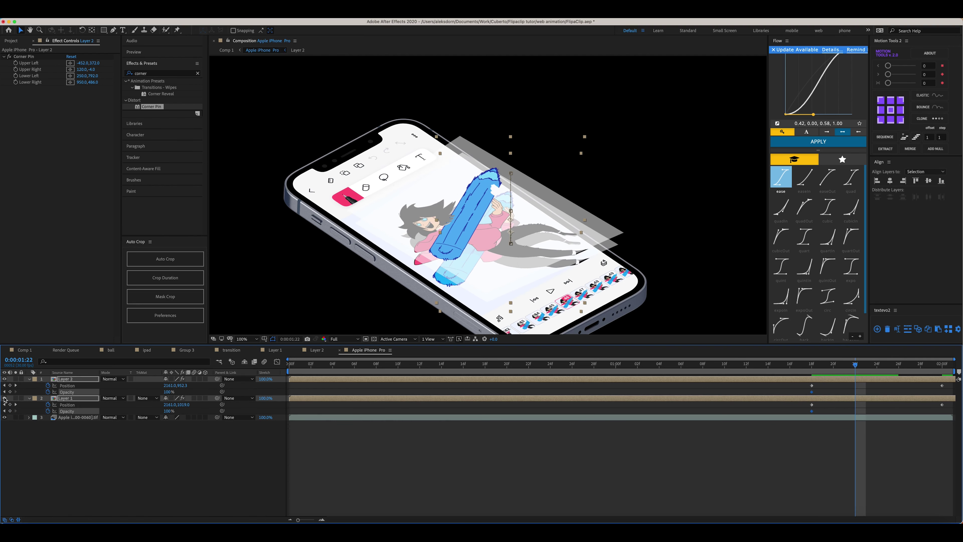
pyautogui.press('j')
pyautogui.click(168, 391)
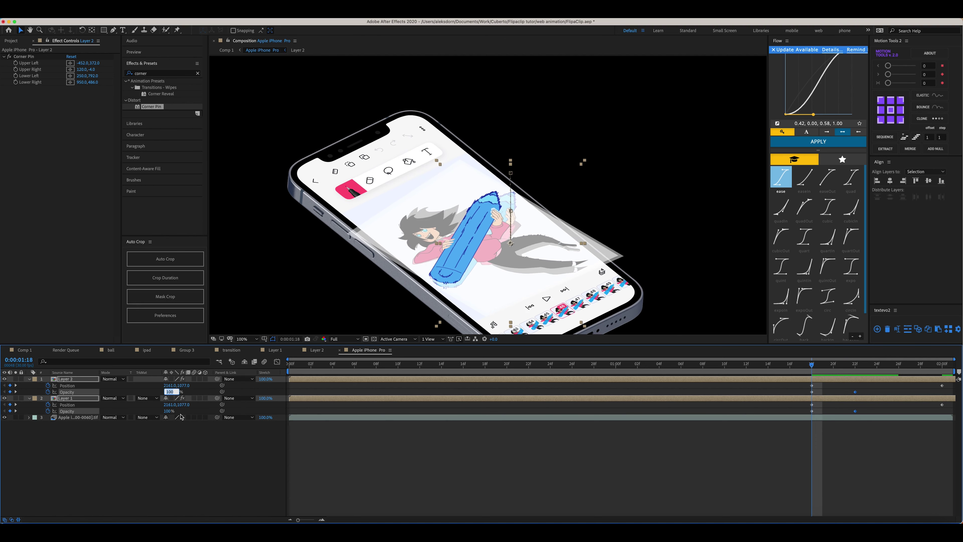
pyautogui.write('0')
pyautogui.press('Return')
# Apply the ease curve (0.42, 0.00, 0.58, 1.00) to both layers' Position and Opacity keyframes and preview the animation.
pyautogui.moveTo(804, 384); pyautogui.dragTo(956, 415)
pyautogui.click(818, 142)
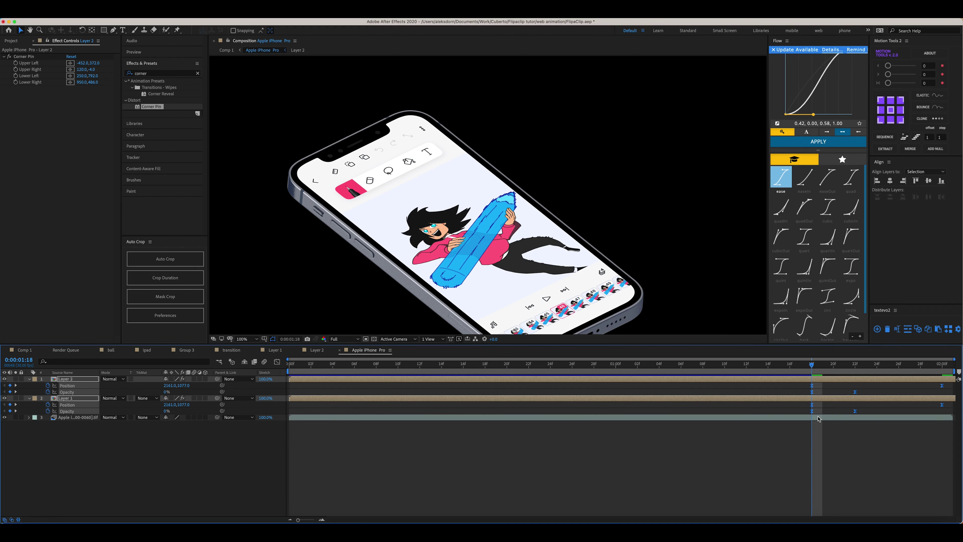
pyautogui.press('space')
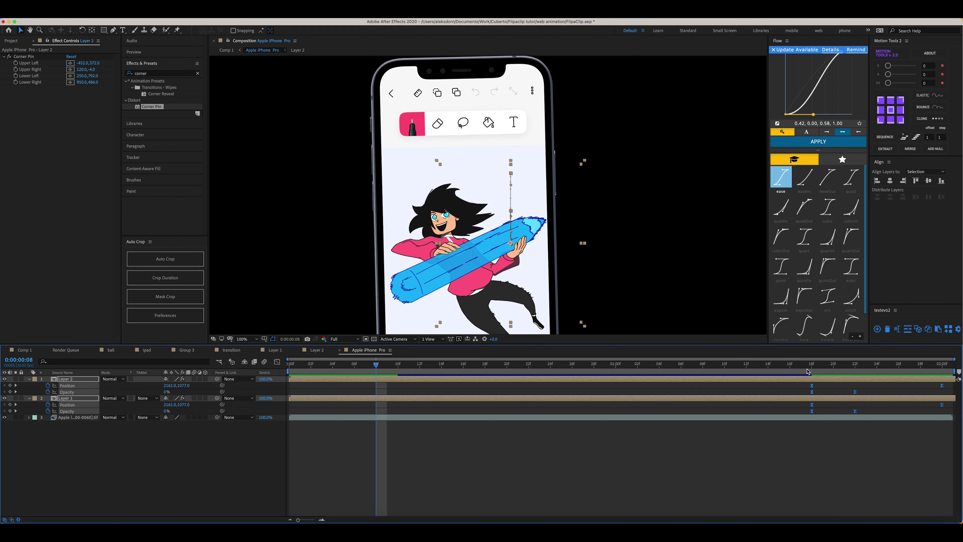
pyautogui.press('space')
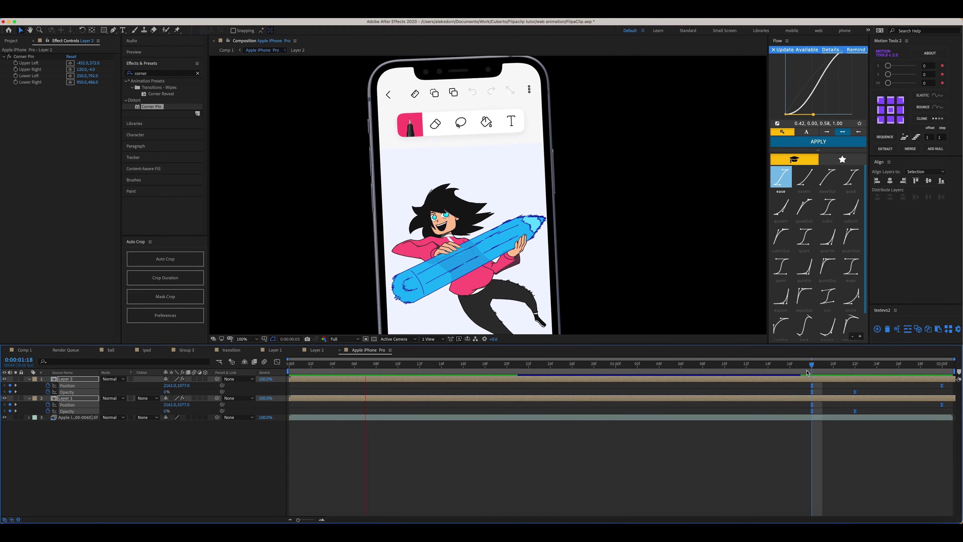
pyautogui.click(452, 365)
pyautogui.press('space')
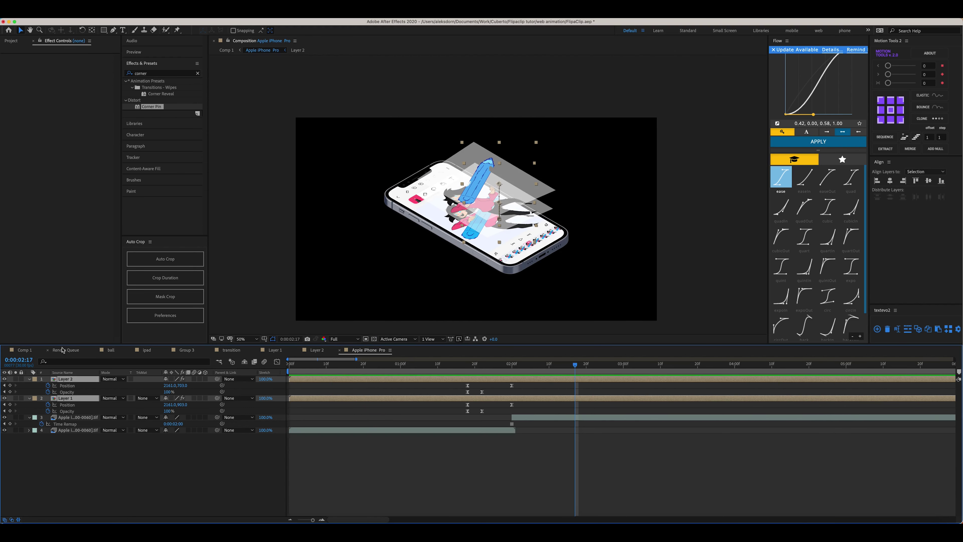
# Return to Comp 1 and preview the phone animation from about 0:00:13:13.
pyautogui.click(24, 349)
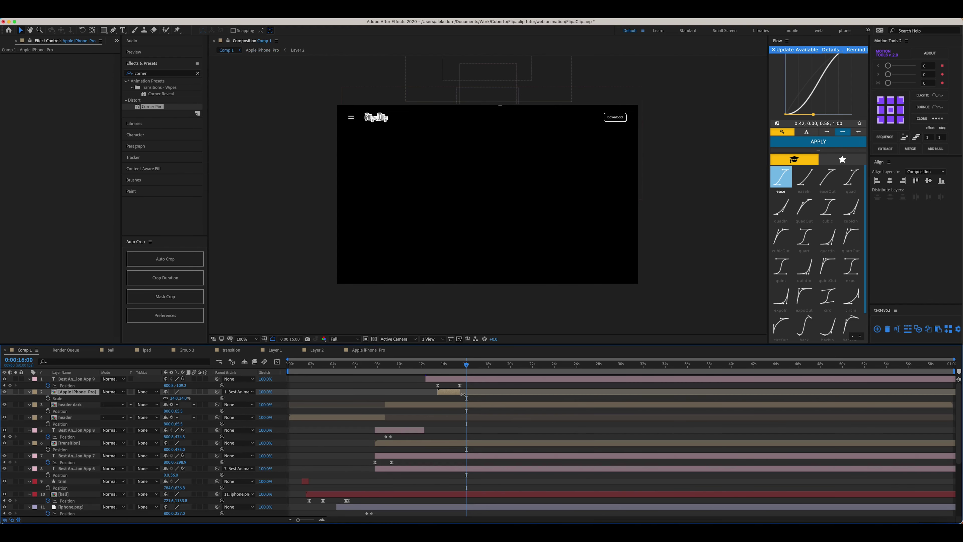
pyautogui.click(437, 364)
pyautogui.press('space')
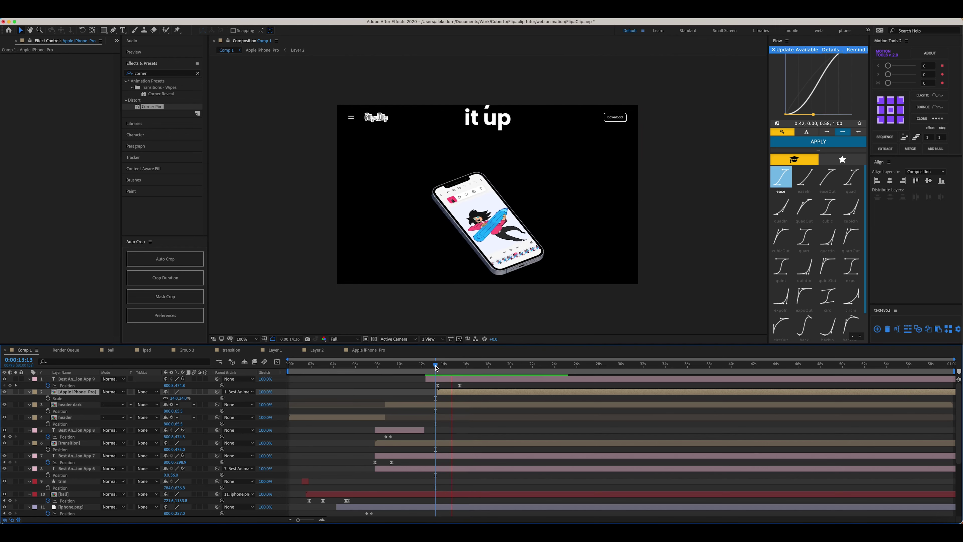
# Raise the top headline text layer by 20 px at its end Position keyframe at 0:00:15:27.
pyautogui.click(455, 379)
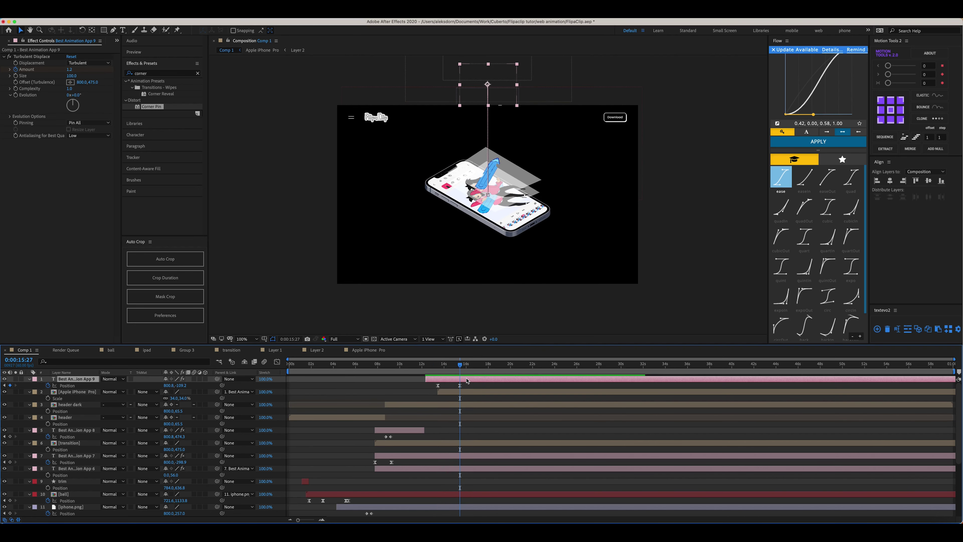
pyautogui.hotkey('shift', 'Up')
pyautogui.hotkey('shift', 'Up')
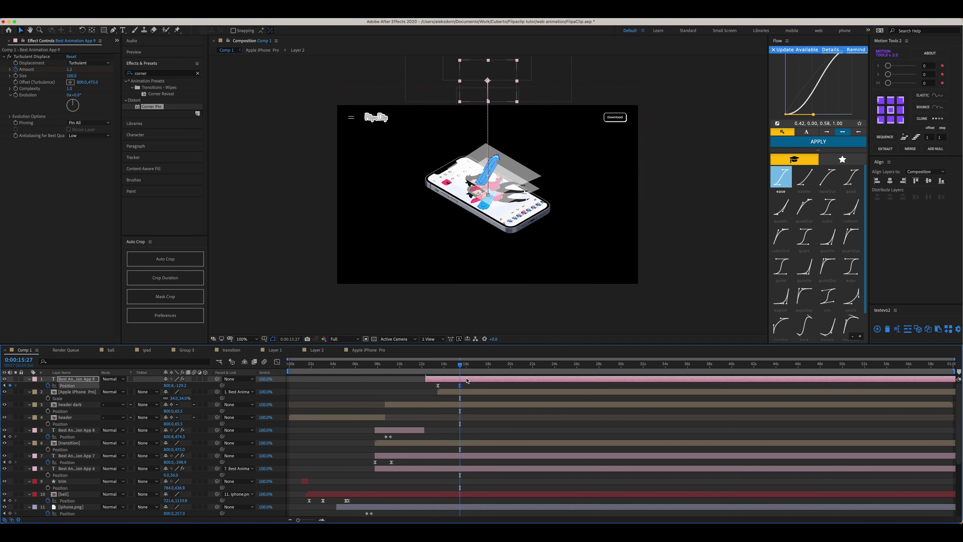
# Move the tilted phone layer slightly lower in Comp 1 and preview the animation from 0:00:13:28.
pyautogui.click(468, 390)
pyautogui.moveTo(492, 211); pyautogui.dragTo(476, 216)
pyautogui.moveTo(442, 367); pyautogui.dragTo(438, 367)
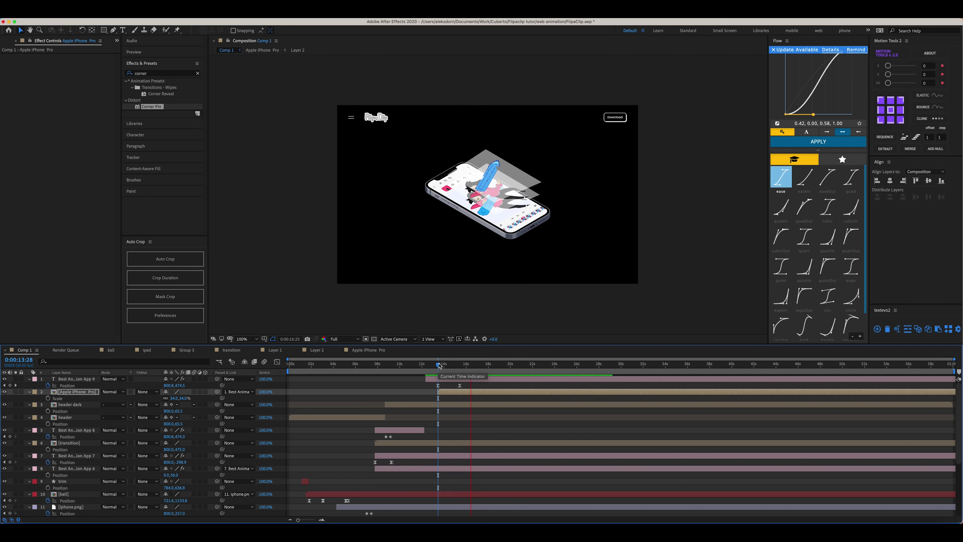
pyautogui.click(439, 366)
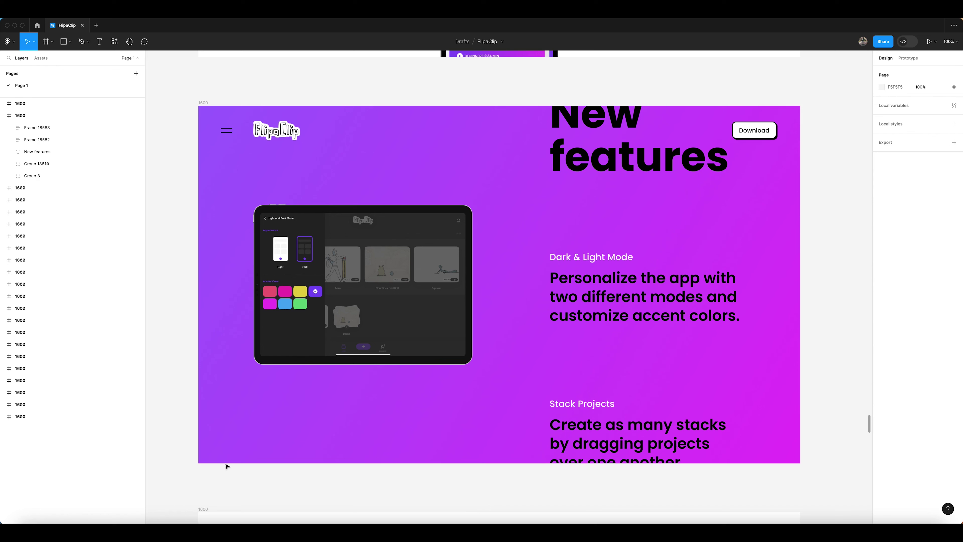
# Switch to the FlipaClip design in Figma, inspect the tablet and text blocks of the New features frame, and return to After Effects.
pyautogui.click(364, 289)
pyautogui.click(463, 99)
pyautogui.click(561, 158)
pyautogui.keyDown('shift'); pyautogui.click(571, 275); pyautogui.keyUp('shift')
pyautogui.keyDown('shift'); pyautogui.click(580, 418); pyautogui.keyUp('shift')
pyautogui.moveTo(587, 282)
pyautogui.mouseDown()
pyautogui.moveTo(587, 304)
pyautogui.moveTo(587, 273)
pyautogui.mouseUp()
pyautogui.press('super+z')
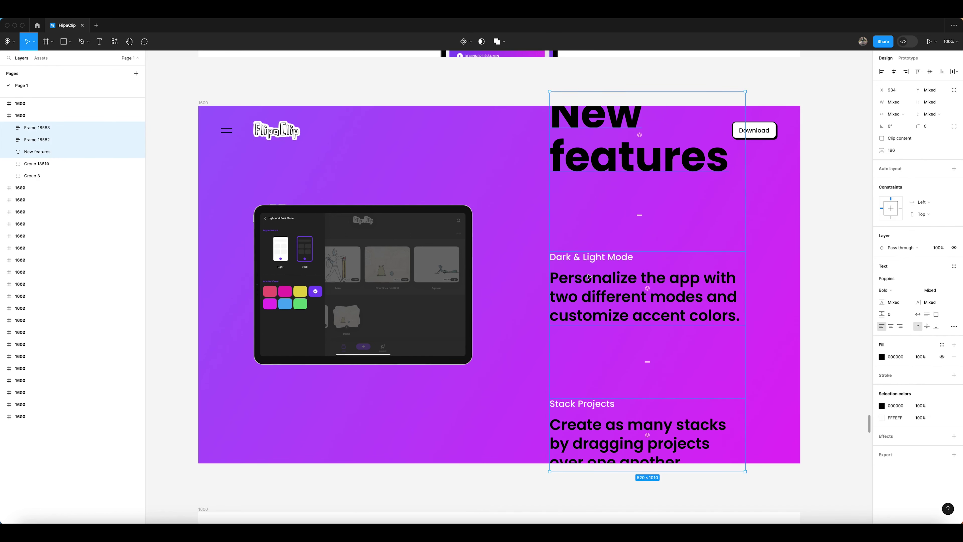
pyautogui.click(163, 327)
pyautogui.hotkey('ctrl', 'Left')
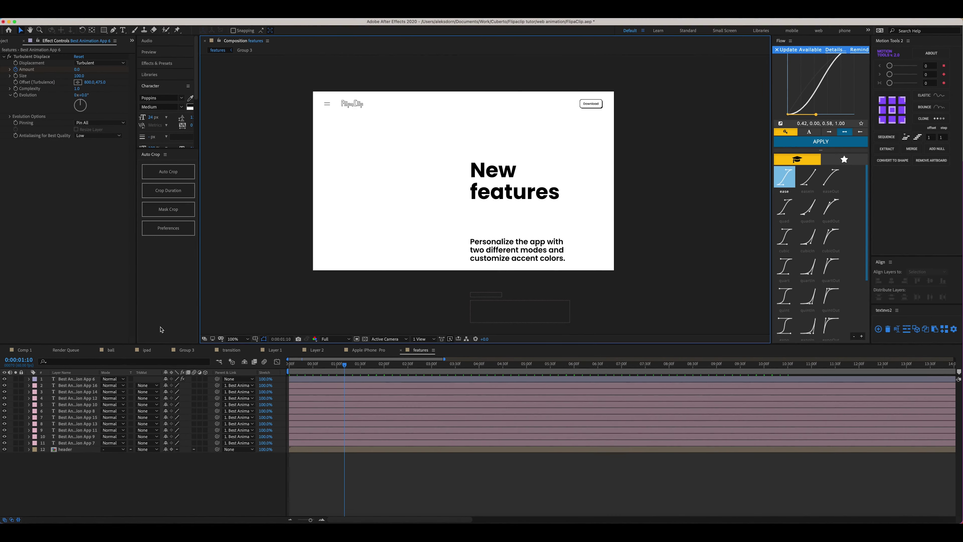
# Add a full-frame rectangle to the features composition with a linear gradient fill running diagonally from its upper-left to its lower-right corner.
pyautogui.doubleClick(104, 30)
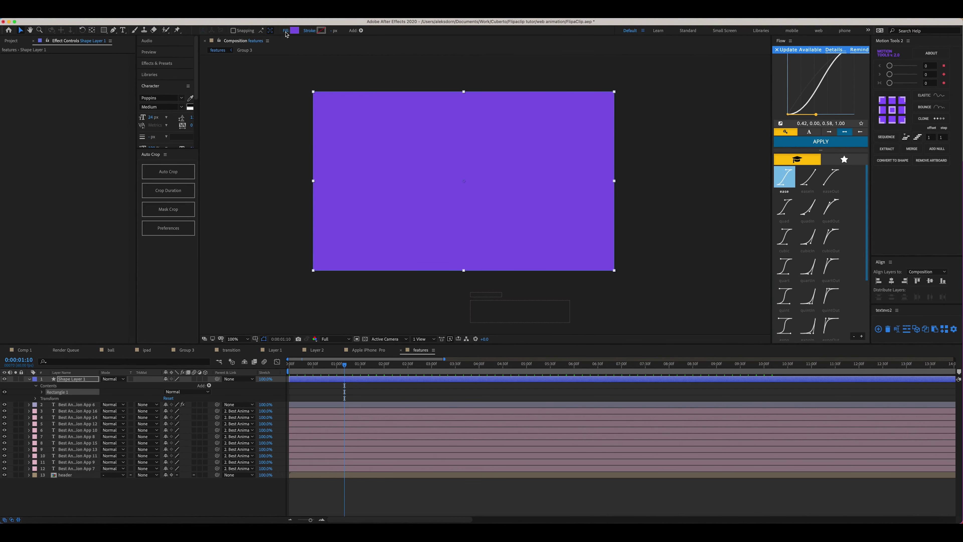
pyautogui.click(286, 33)
pyautogui.click(676, 215)
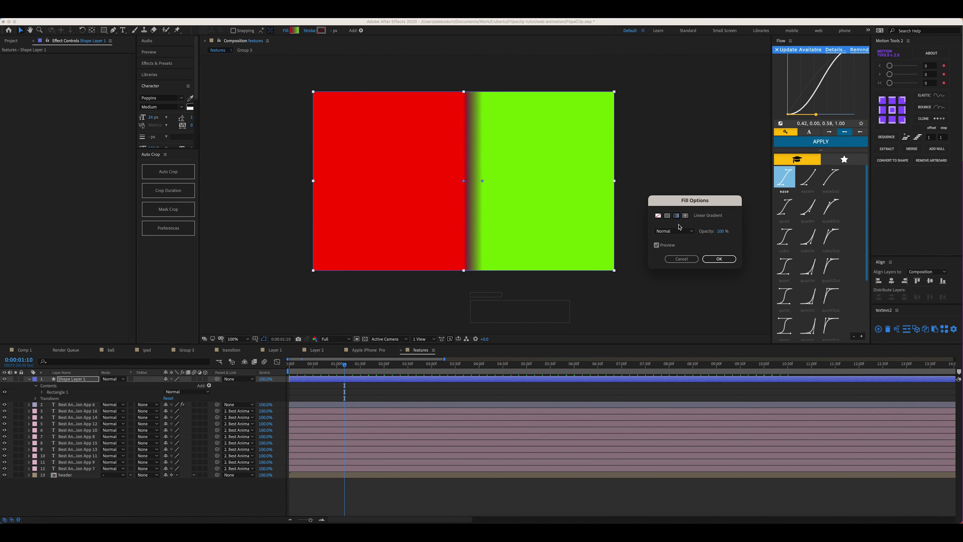
pyautogui.click(717, 259)
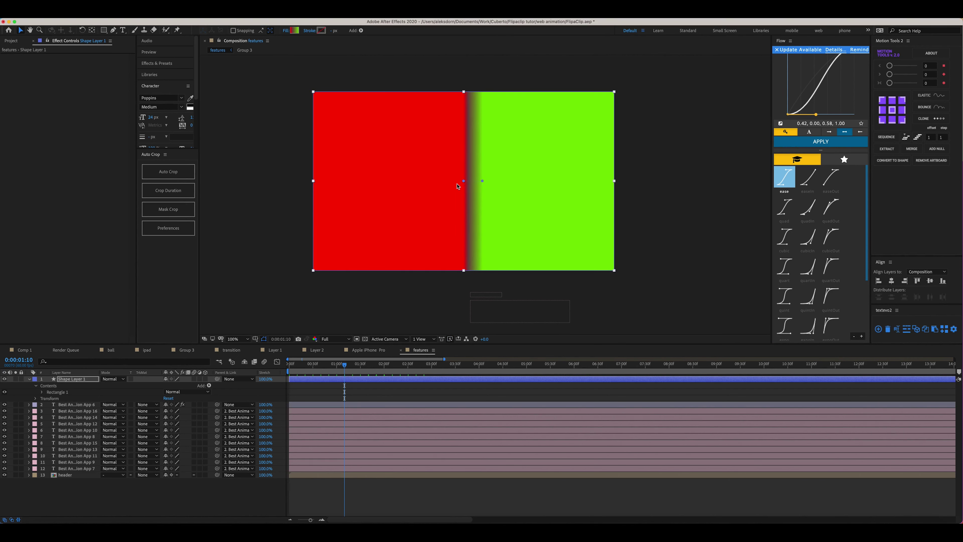
pyautogui.moveTo(463, 180); pyautogui.dragTo(314, 92)
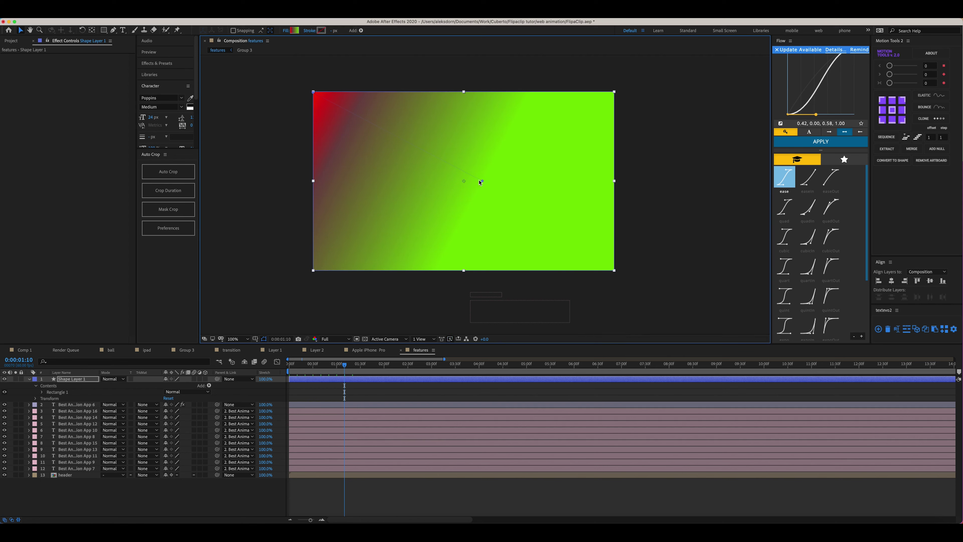
pyautogui.moveTo(482, 181); pyautogui.dragTo(607, 268)
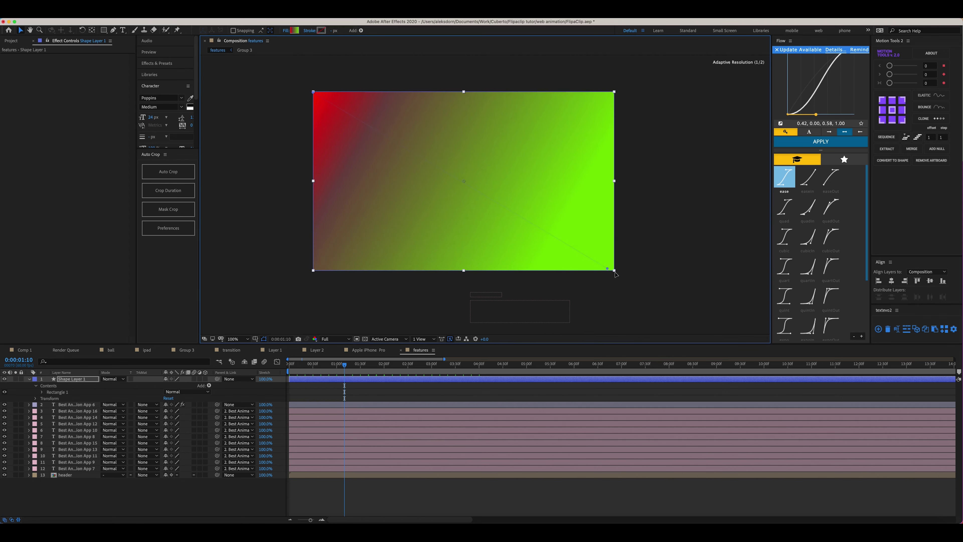
# Set the rectangle's gradient stops to A066FF and EA42F9 and send the rectangle behind all other layers.
pyautogui.click(295, 31)
pyautogui.click(843, 293)
pyautogui.write('A066FF')
pyautogui.press('Return')
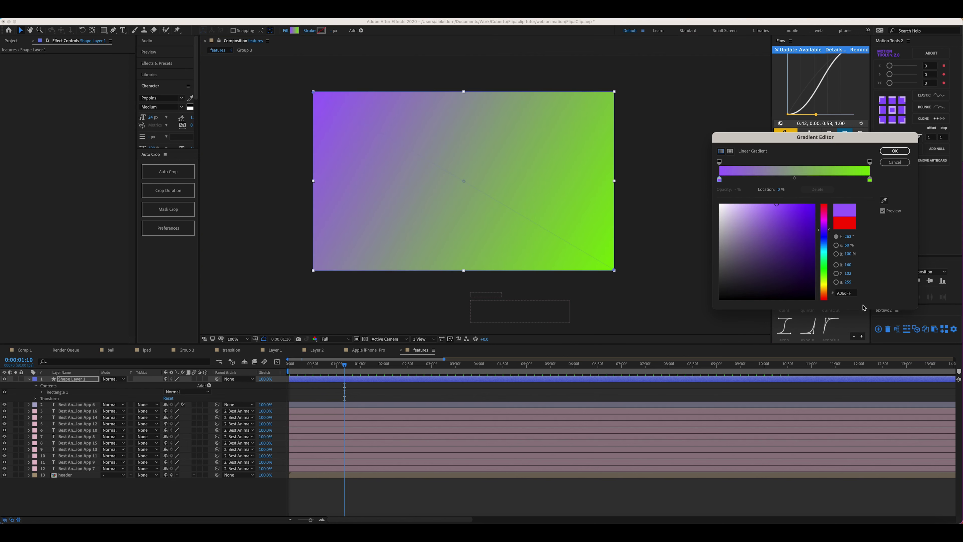
pyautogui.click(870, 180)
pyautogui.click(846, 293)
pyautogui.press('super+v')
pyautogui.doubleClick(846, 293)
pyautogui.write('EA42F9')
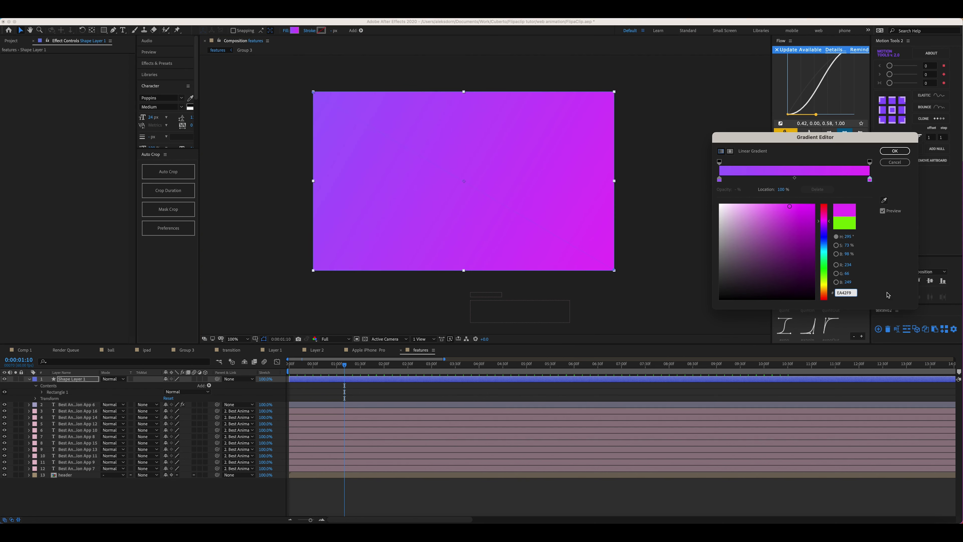
pyautogui.click(895, 151)
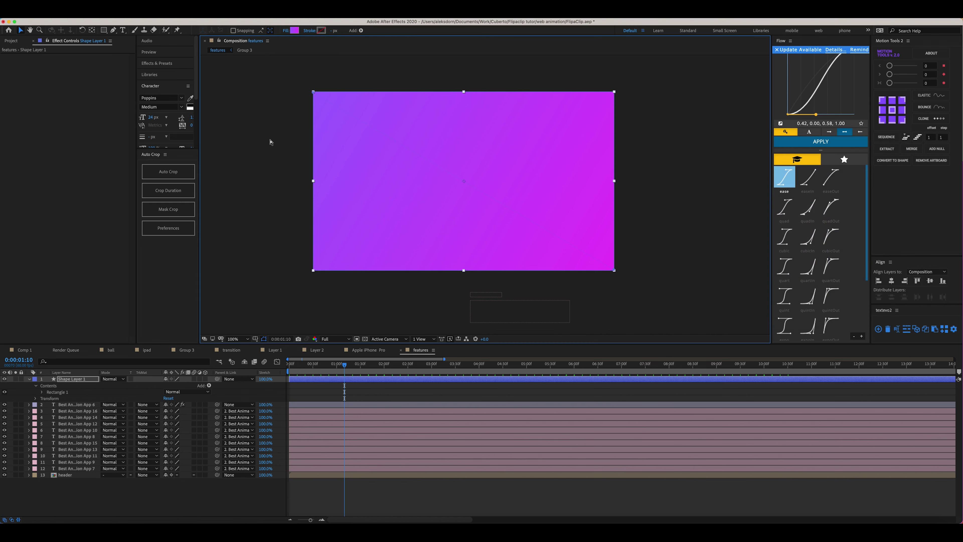
pyautogui.press('super+shift+bracketleft')
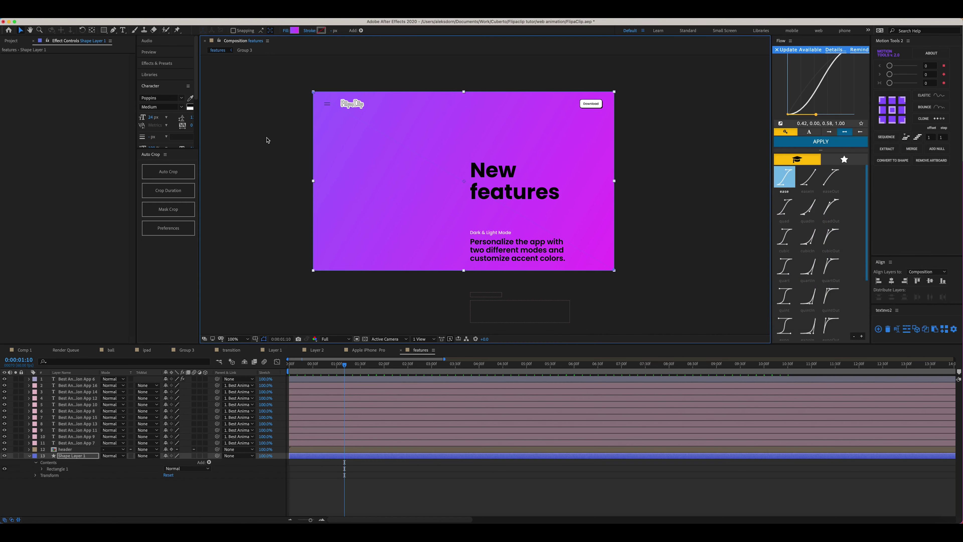
pyautogui.click(288, 163)
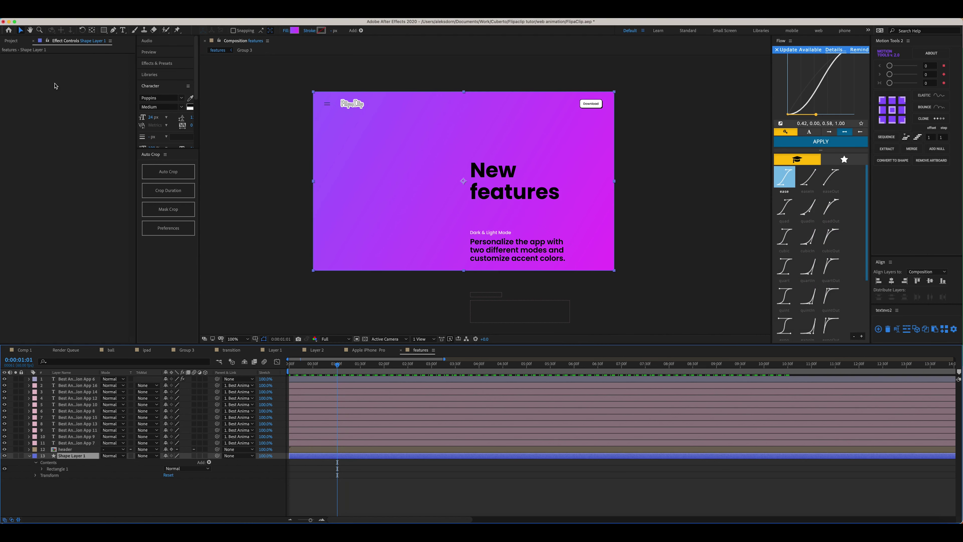
# Add the images 1.png to 5.png to the features composition beside the New features text and scale them to 47%.
pyautogui.click(11, 42)
pyautogui.moveTo(27, 115); pyautogui.dragTo(388, 176)
pyautogui.press('s')
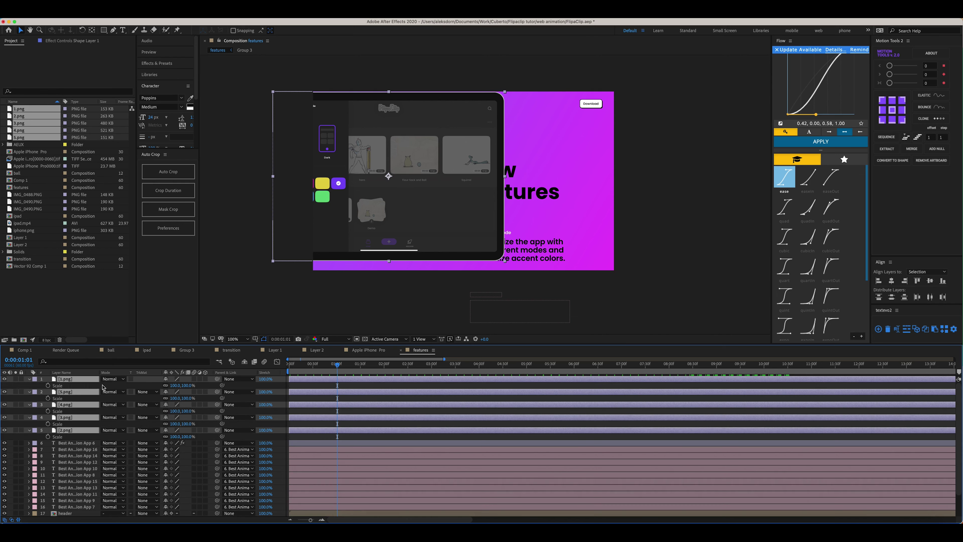
pyautogui.moveTo(177, 385); pyautogui.dragTo(158, 383)
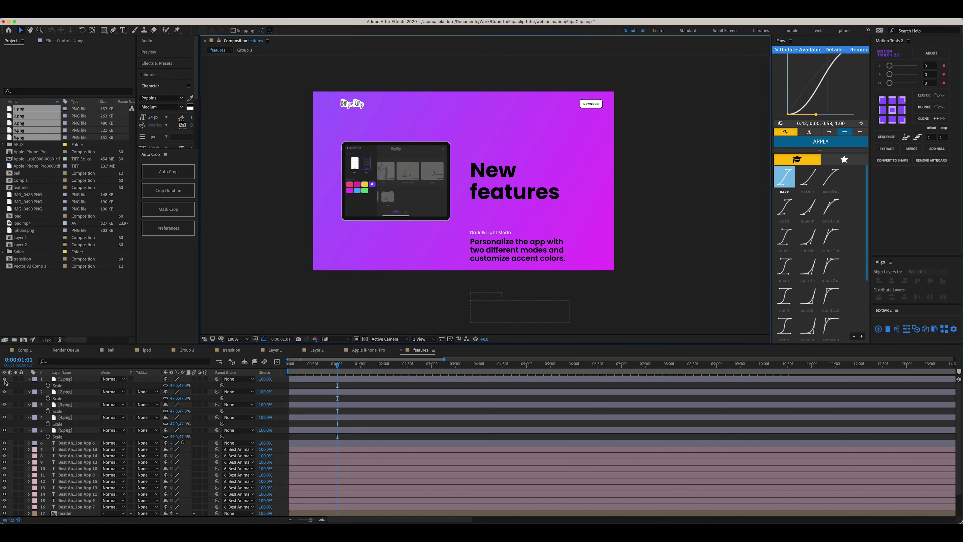
# Check the stacked tablet screens by temporarily hiding the layers 1.png, 2.png and 3.png.
pyautogui.click(5, 378)
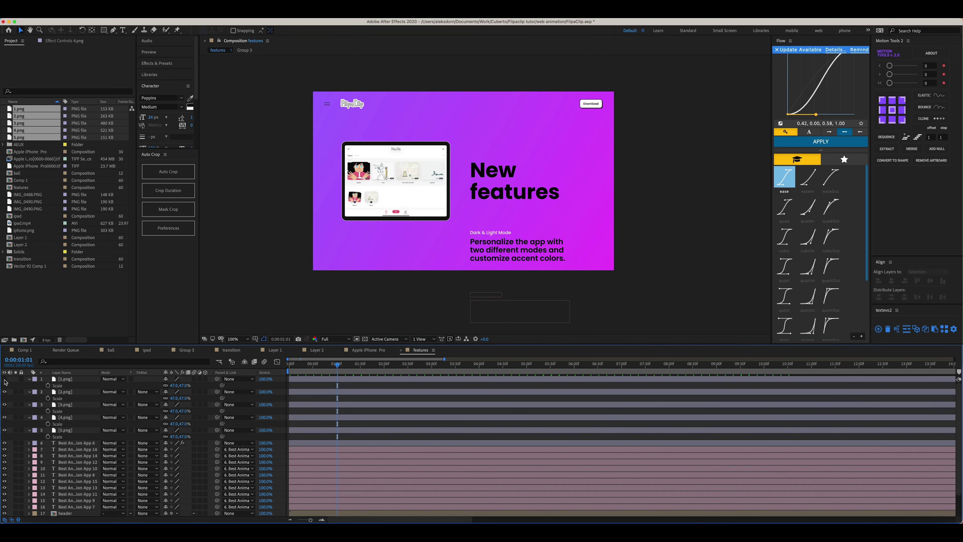
pyautogui.click(5, 392)
pyautogui.click(5, 405)
pyautogui.click(5, 404)
pyautogui.click(6, 392)
pyautogui.click(4, 379)
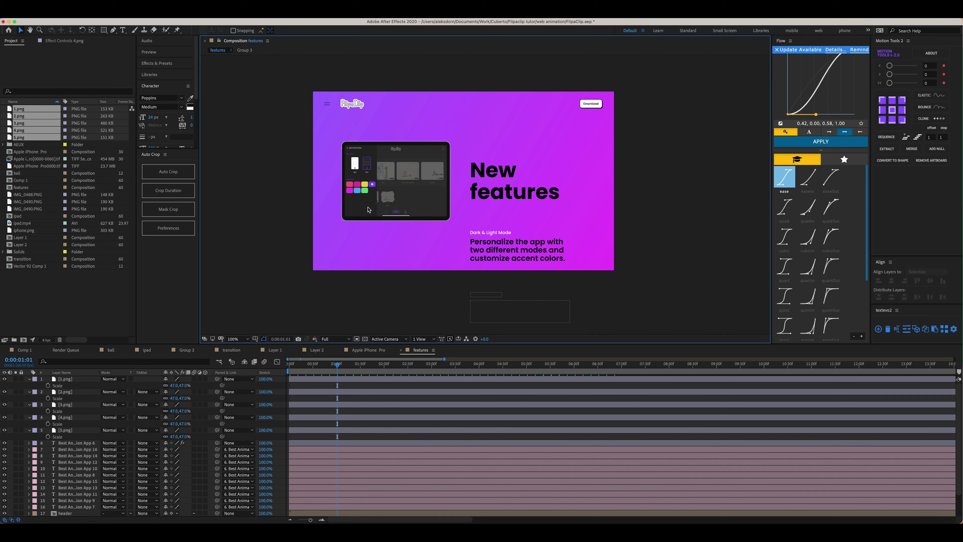
# Center the New features headline's anchor point and keyframe its Position from 0:00:00:00, moving it up to 1072, -211 at 0:00:00:37.
pyautogui.click(506, 194)
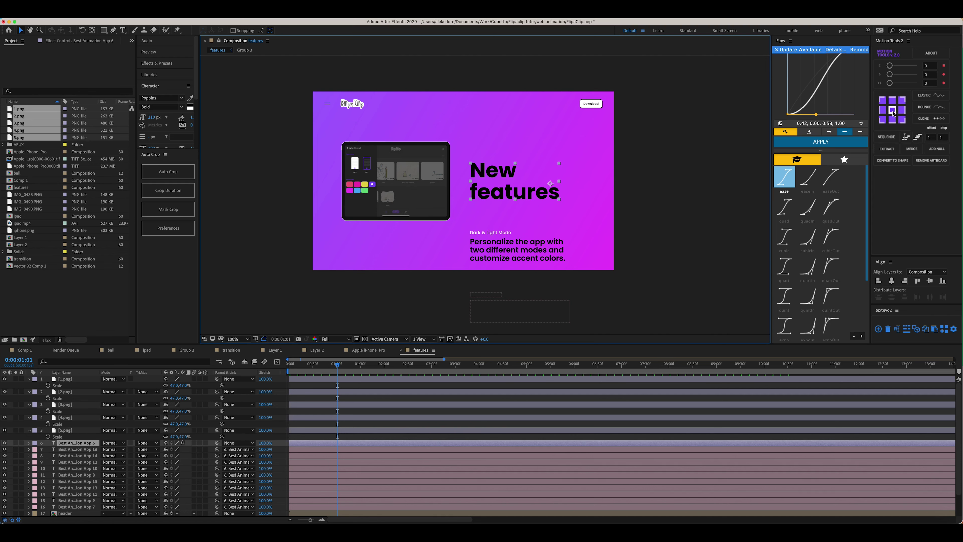
pyautogui.moveTo(338, 366); pyautogui.dragTo(297, 374)
pyautogui.press('p')
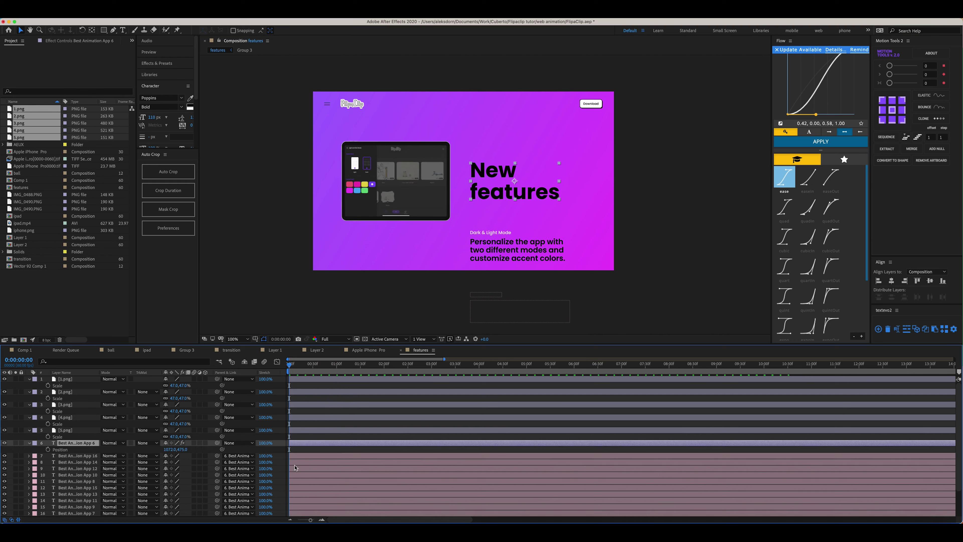
pyautogui.click(48, 450)
pyautogui.moveTo(291, 366); pyautogui.dragTo(318, 373)
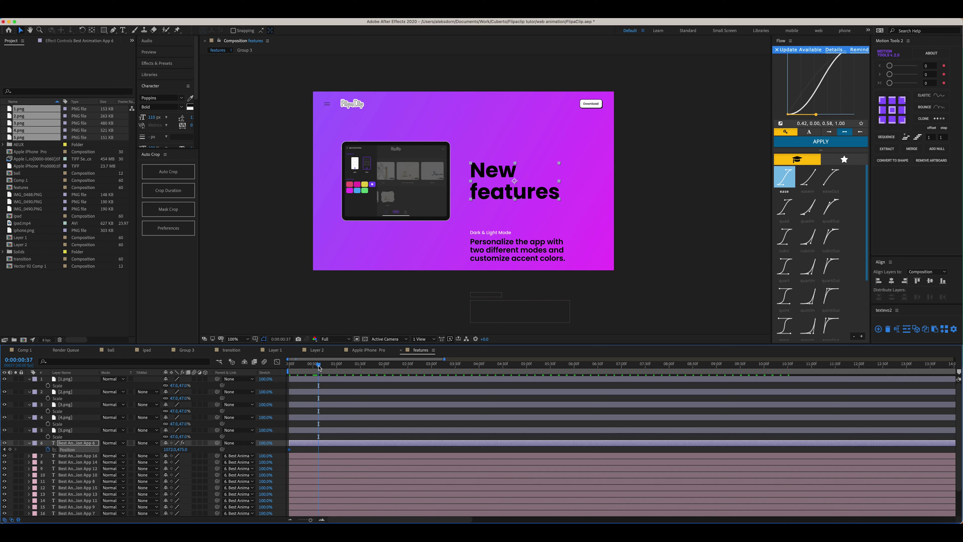
pyautogui.moveTo(509, 196); pyautogui.dragTo(490, 70)
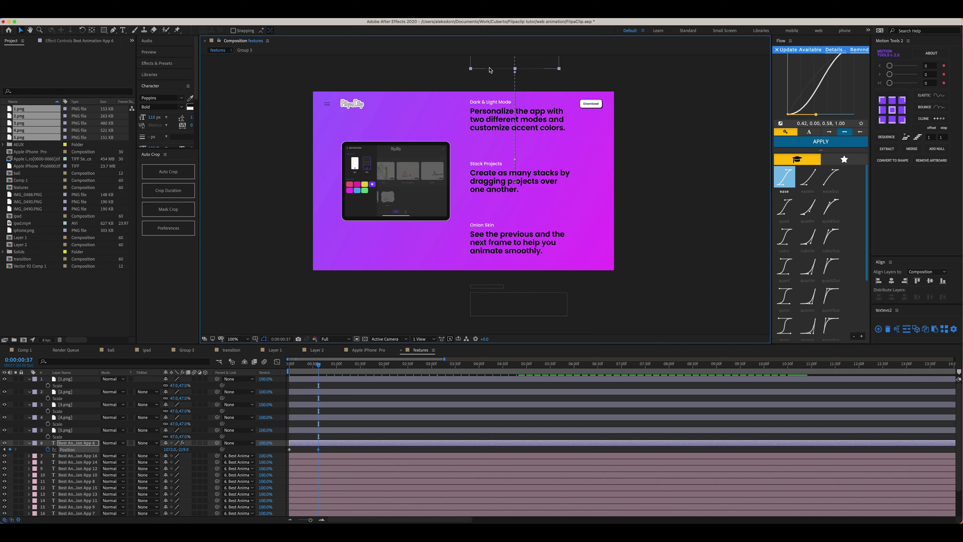
pyautogui.press('Down')
pyautogui.press('Down')
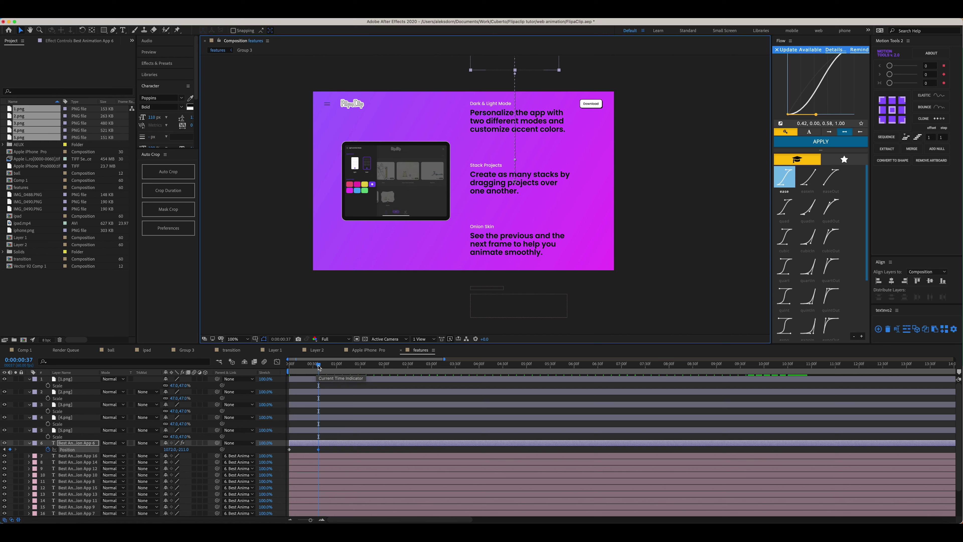
# Move the headline's end Position keyframe to 0:00:00:30 and apply the ease curve (0.42, 0.00, 0.58, 1.00) to both keyframes.
pyautogui.click(310, 408)
pyautogui.press('=')
pyautogui.moveTo(348, 365); pyautogui.dragTo(336, 365)
pyautogui.moveTo(348, 450); pyautogui.dragTo(268, 450)
pyautogui.click(810, 142)
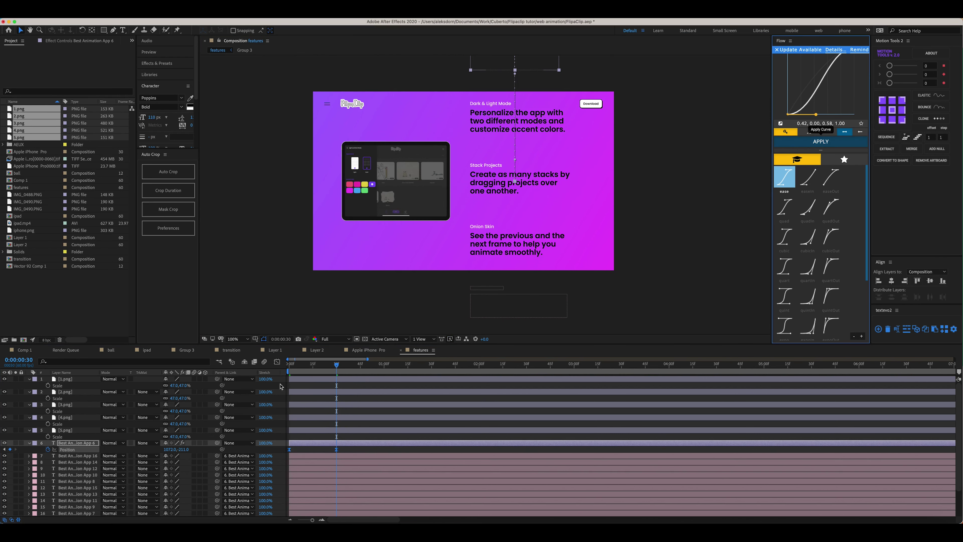
# Slow the headline's move by shifting its end Position keyframe to about 0:00:01:15 and preview it from the start.
pyautogui.press('space')
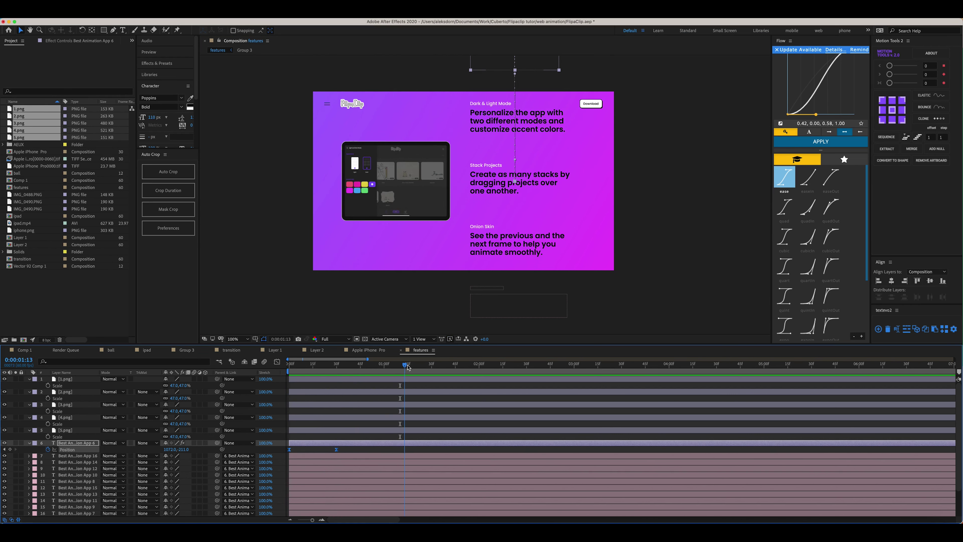
pyautogui.moveTo(337, 449); pyautogui.dragTo(408, 450)
pyautogui.press('Home')
pyautogui.press('space')
pyautogui.press('space')
pyautogui.moveTo(292, 367); pyautogui.dragTo(289, 367)
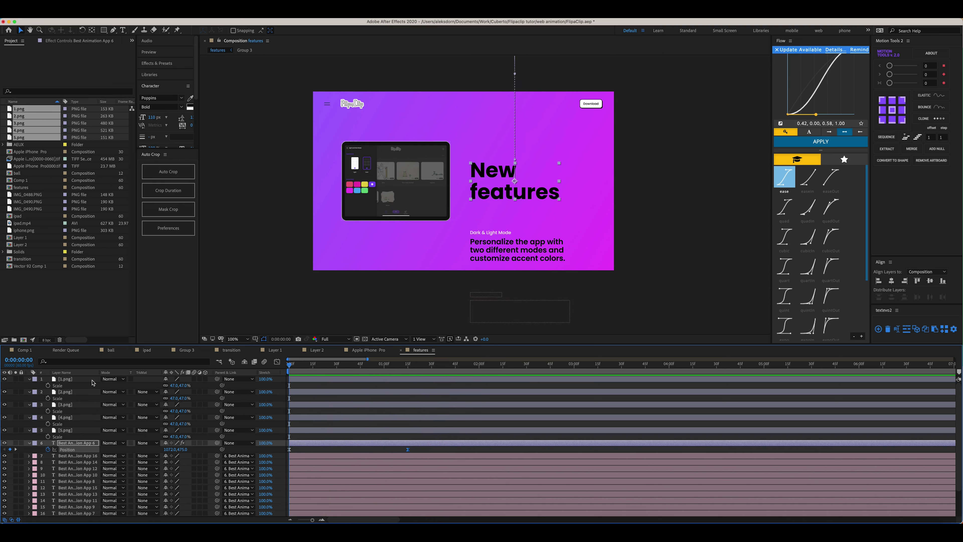
# Fade out 1.png with Opacity keyframes, 100% at about 0:00:00:58 and 0% at 0:00:01:02, and preview the result.
pyautogui.click(64, 379)
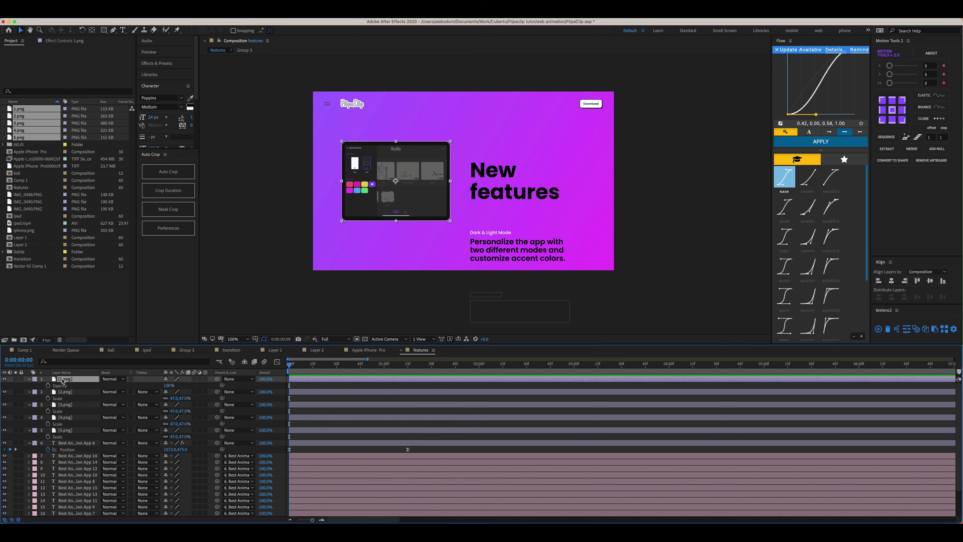
pyautogui.moveTo(367, 365); pyautogui.dragTo(388, 367)
pyautogui.click(48, 386)
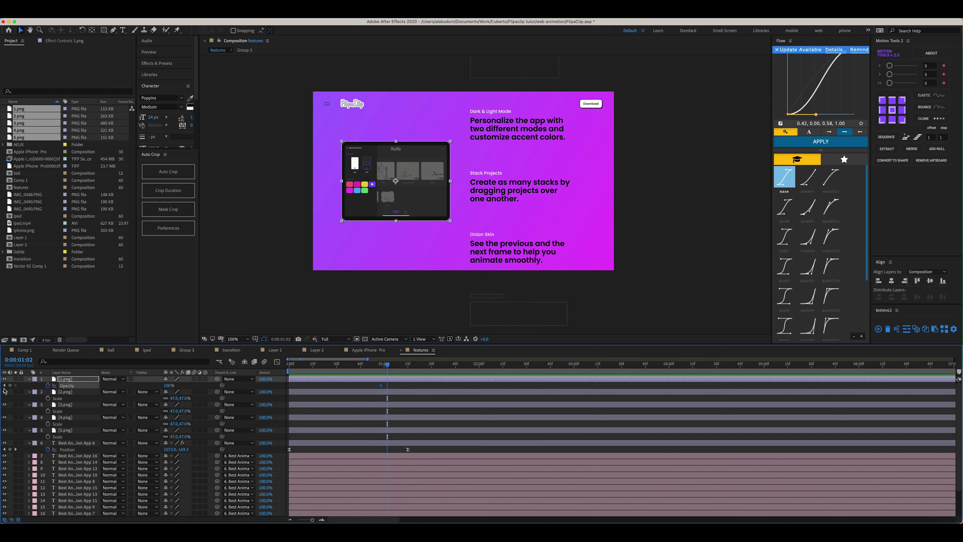
pyautogui.click(9, 385)
pyautogui.write('0')
pyautogui.press('Return')
pyautogui.click(379, 365)
pyautogui.press('space')
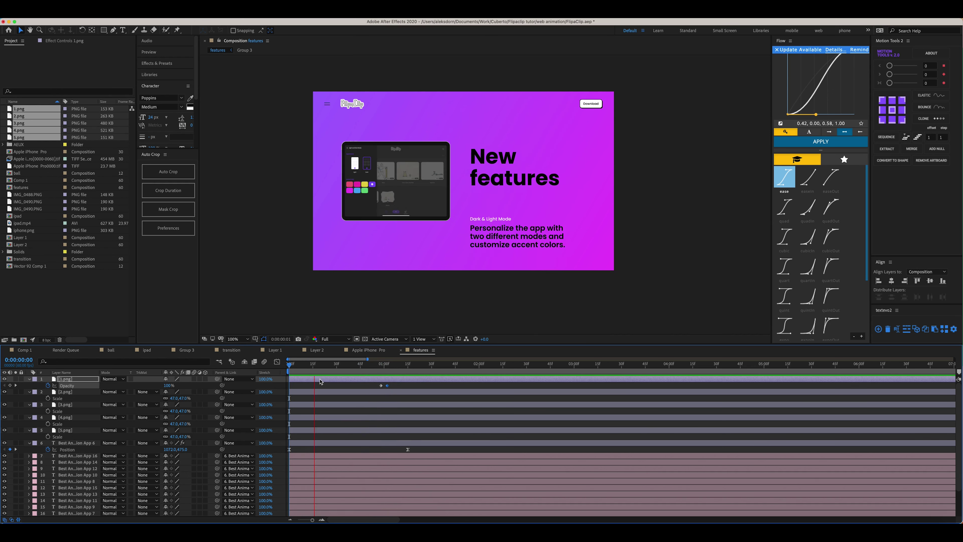
pyautogui.press('space')
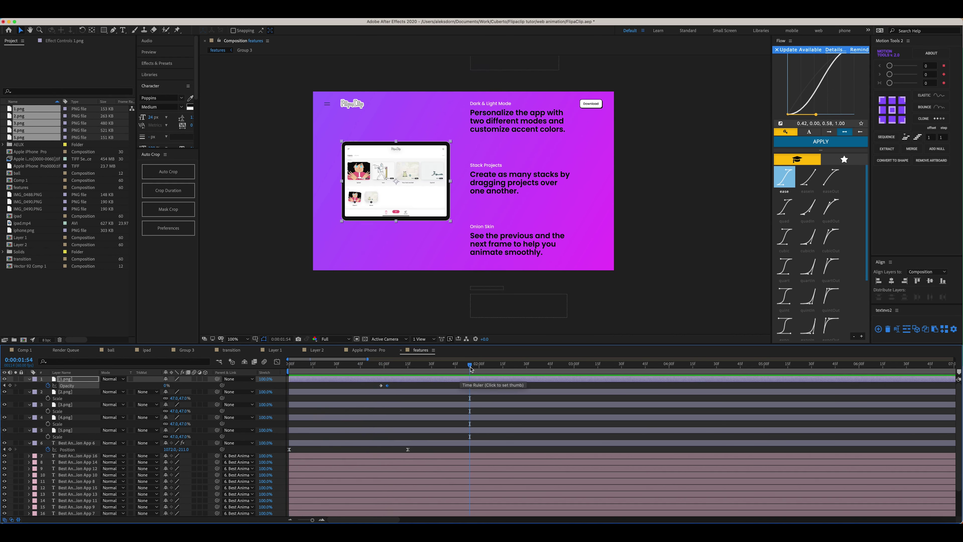
# Add a second upward move to the headline with Position keyframes at about 0:00:01:45 and 0:00:02:30.
pyautogui.moveTo(467, 371); pyautogui.dragTo(434, 368)
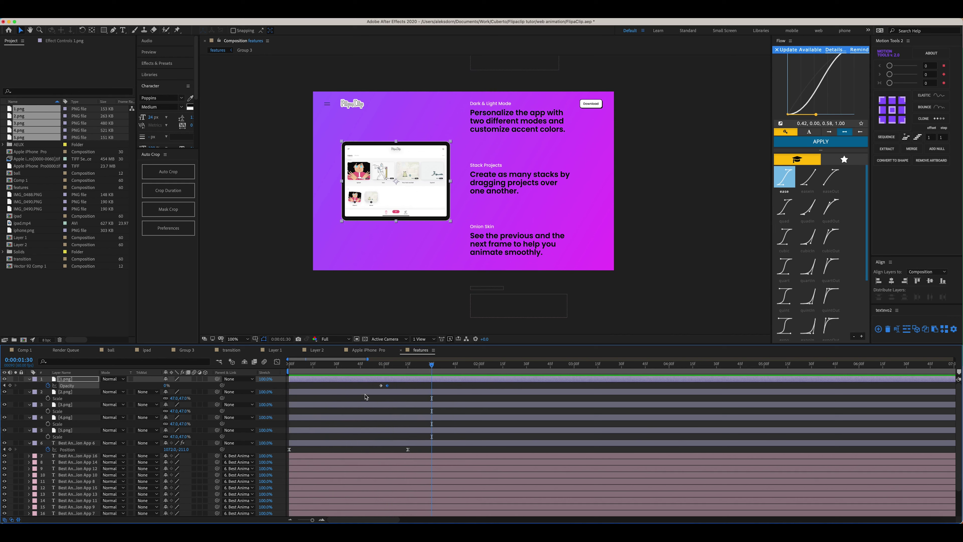
pyautogui.press('space')
pyautogui.click(342, 441)
pyautogui.press('-')
pyautogui.press('=')
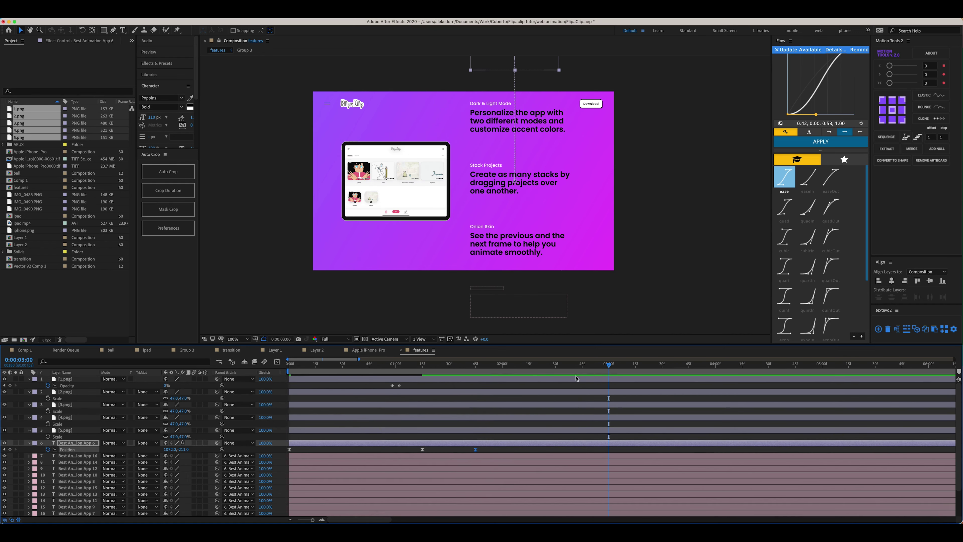
pyautogui.moveTo(530, 157); pyautogui.dragTo(531, 95)
# Fade out 2.png with Opacity keyframes, 100% at 0:00:02:09 and 0% at about 0:00:02:13, and preview the timing.
pyautogui.click(474, 370)
pyautogui.press('space')
pyautogui.press('space')
pyautogui.moveTo(473, 367); pyautogui.dragTo(458, 382)
pyautogui.click(510, 379)
pyautogui.click(506, 392)
pyautogui.press('space')
pyautogui.press('space')
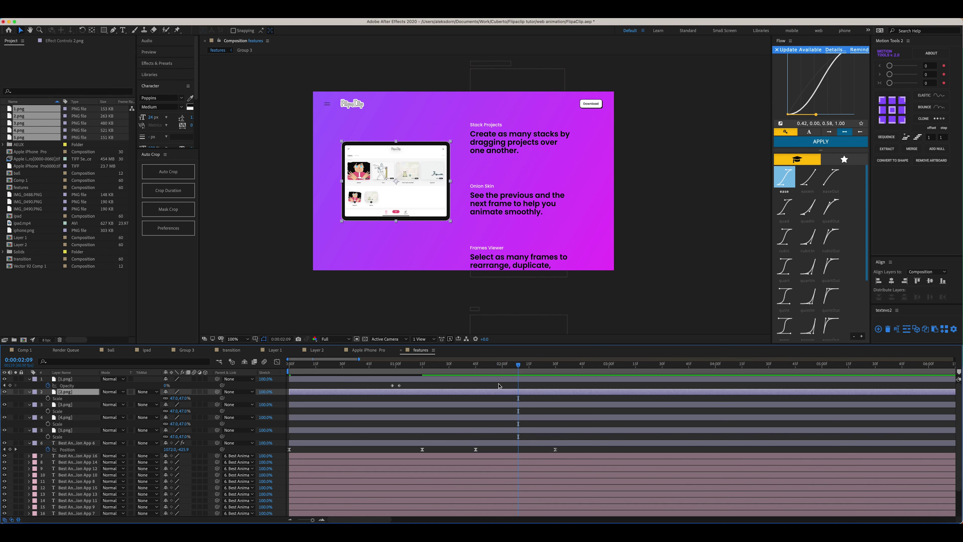
pyautogui.press('t')
pyautogui.press('space')
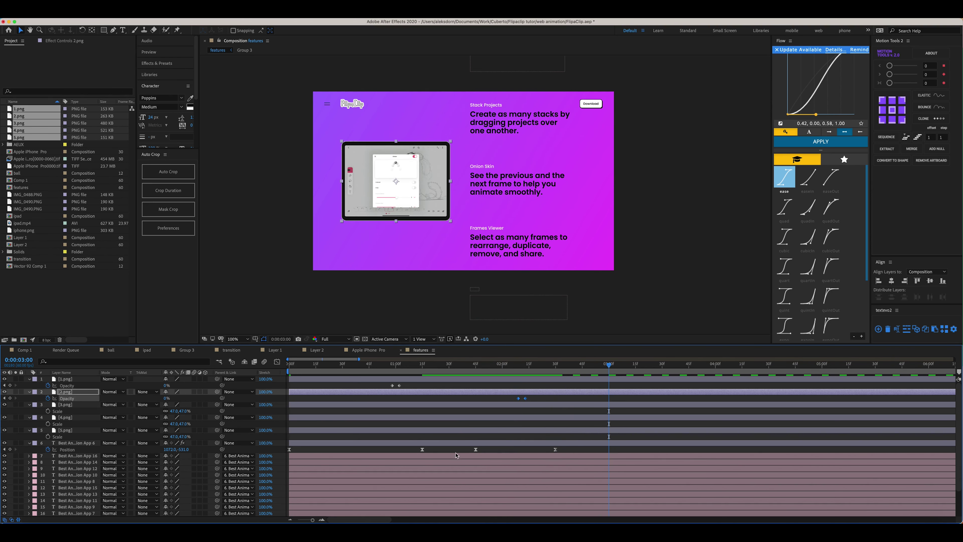
# Add a third upward move to the headline with Position keyframes at 0:00:03:00 and 0:00:03:45.
pyautogui.click(464, 443)
pyautogui.hotkey('alt', 'p')
pyautogui.hscroll(3, 489, 454)
pyautogui.moveTo(549, 366); pyautogui.dragTo(629, 367)
pyautogui.hotkey('shift', 'Up')
pyautogui.hotkey('shift', 'Up')
pyautogui.hotkey('shift', 'Up')
pyautogui.hotkey('shift', 'Up')
pyautogui.hotkey('shift', 'Up')
pyautogui.hotkey('shift', 'Up')
pyautogui.hotkey('shift', 'Up')
pyautogui.hotkey('shift', 'Up')
pyautogui.hotkey('shift', 'Up')
pyautogui.hotkey('shift', 'Up')
pyautogui.hotkey('shift', 'Up')
pyautogui.hotkey('shift', 'Up')
pyautogui.hotkey('shift', 'Up')
pyautogui.hotkey('shift', 'Up')
pyautogui.hotkey('shift', 'Up')
pyautogui.hotkey('shift', 'Up')
pyautogui.hotkey('shift', 'Up')
pyautogui.hotkey('shift', 'Up')
pyautogui.hotkey('shift', 'Up')
pyautogui.hotkey('shift', 'Up')
# Add a fourth upward move to the headline, with Position keyframes at 0:00:04:15 and 0:00:05:00 ending at 1072.0, -1183.0.
pyautogui.click(682, 370)
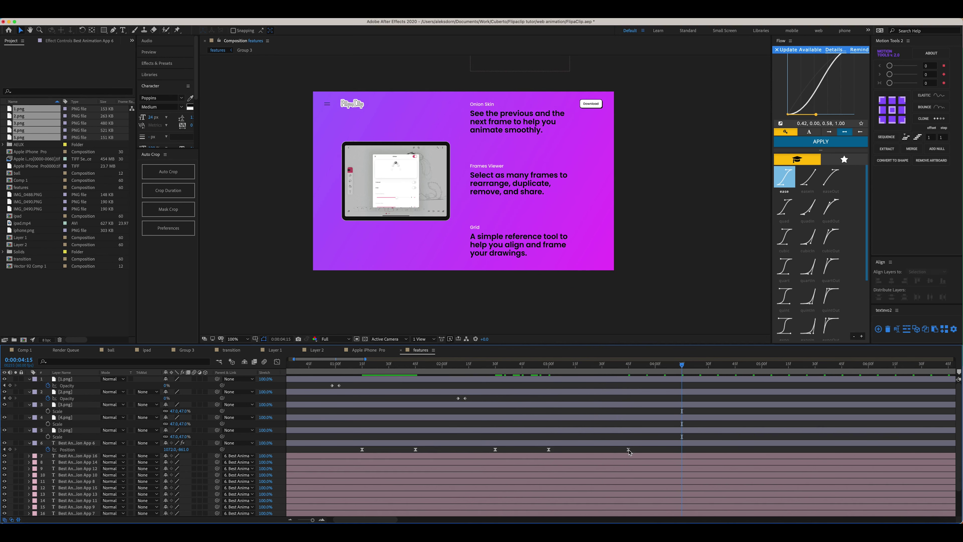
pyautogui.hotkey('alt', 'p')
pyautogui.moveTo(682, 370); pyautogui.dragTo(762, 380)
pyautogui.click(74, 404)
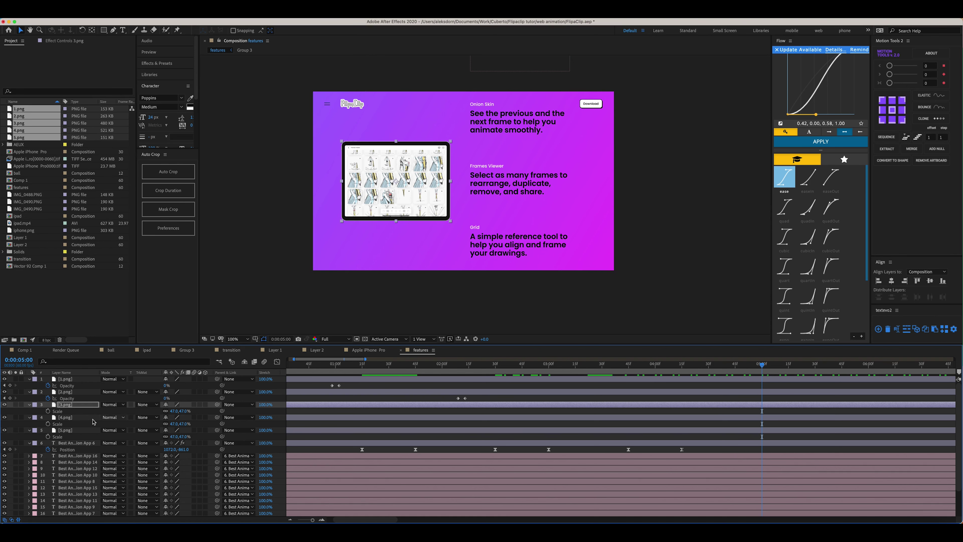
pyautogui.click(78, 443)
pyautogui.hotkey('shift', 'Up')
pyautogui.hotkey('shift', 'Up')
pyautogui.hotkey('shift', 'Up')
pyautogui.hotkey('shift', 'Up')
pyautogui.hotkey('shift', 'Up')
pyautogui.hotkey('shift', 'Up')
pyautogui.hotkey('shift', 'Up')
pyautogui.hotkey('shift', 'Up')
pyautogui.hotkey('shift', 'Up')
pyautogui.hotkey('shift', 'Up')
pyautogui.hotkey('shift', 'Up')
pyautogui.hotkey('shift', 'Up')
pyautogui.hotkey('shift', 'Up')
pyautogui.hotkey('shift', 'Up')
pyautogui.hotkey('shift', 'Up')
pyautogui.hotkey('shift', 'Up')
pyautogui.hotkey('shift', 'Up')
pyautogui.hotkey('shift', 'Up')
pyautogui.hotkey('shift', 'Up')
pyautogui.hotkey('shift', 'Up')
pyautogui.press('Down')
pyautogui.press('Down')
pyautogui.hotkey('ctrl', 'Up')
pyautogui.hotkey('ctrl', 'Up')
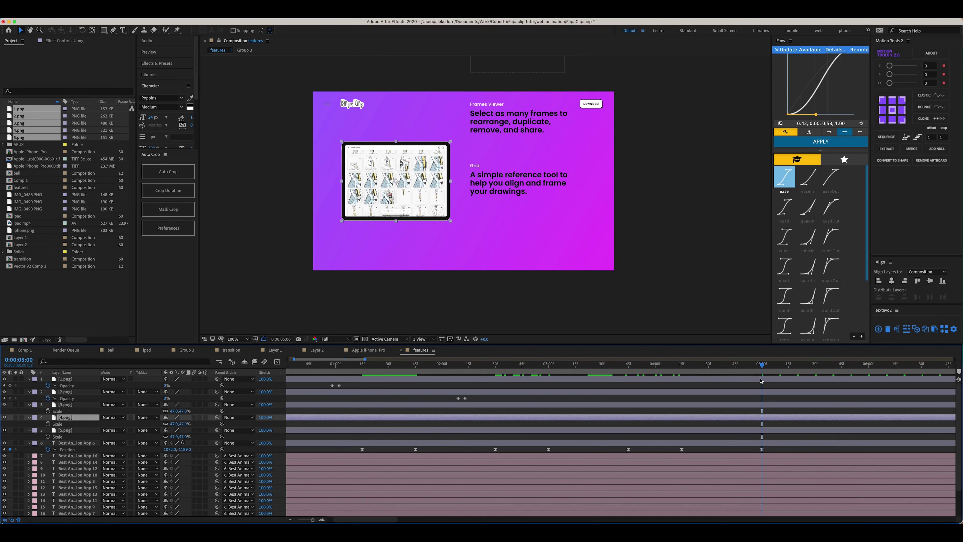
# Set the current time to 0:00:01:45 and duplicate the purple gradient background, Shape Layer 1.
pyautogui.press('pageup')
pyautogui.press('pageup')
pyautogui.press('pageup')
pyautogui.press('-')
pyautogui.press('-')
pyautogui.moveTo(523, 380); pyautogui.dragTo(349, 373)
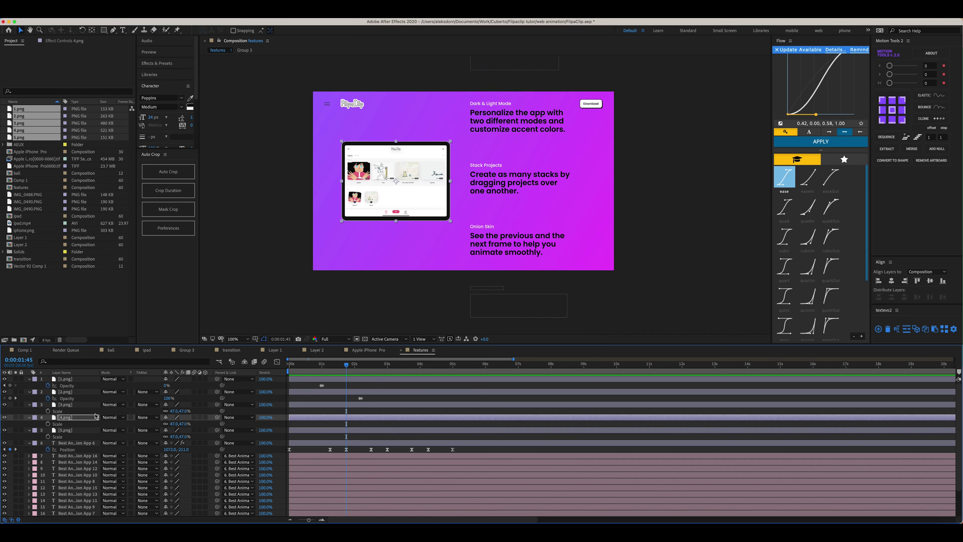
pyautogui.scroll(-3, 80, 435)
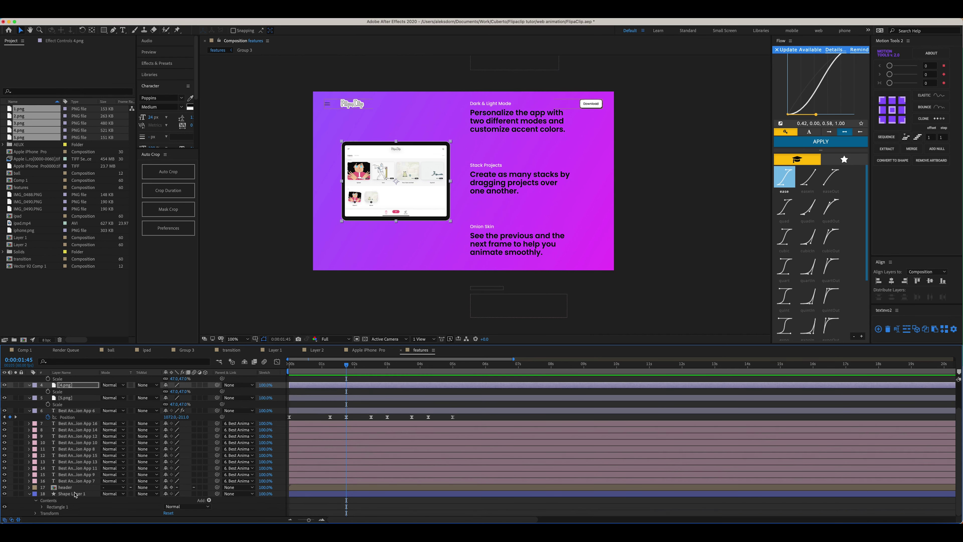
pyautogui.click(75, 493)
pyautogui.press('super+d')
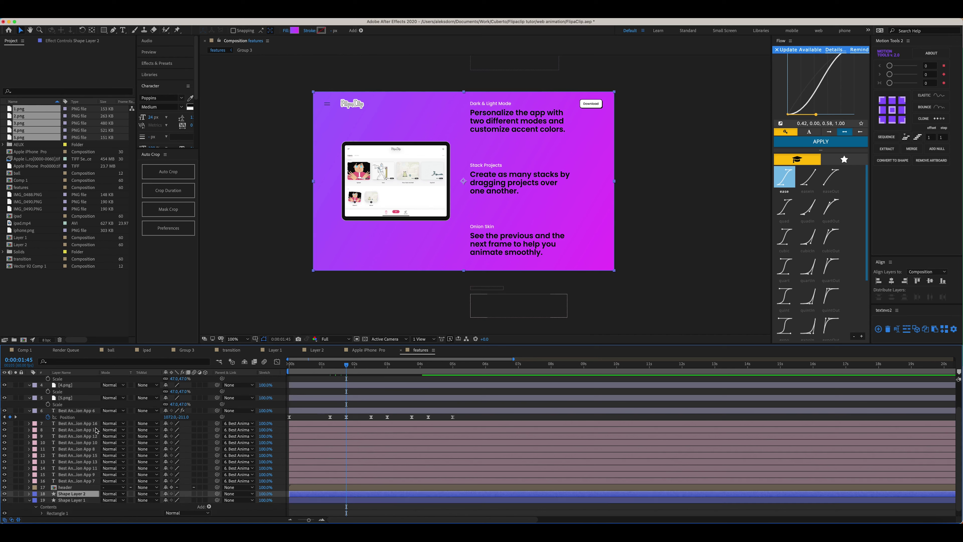
# Change the duplicated background's linear gradient to run from pink FE6FB2 to yellow FFDF5A.
pyautogui.click(294, 29)
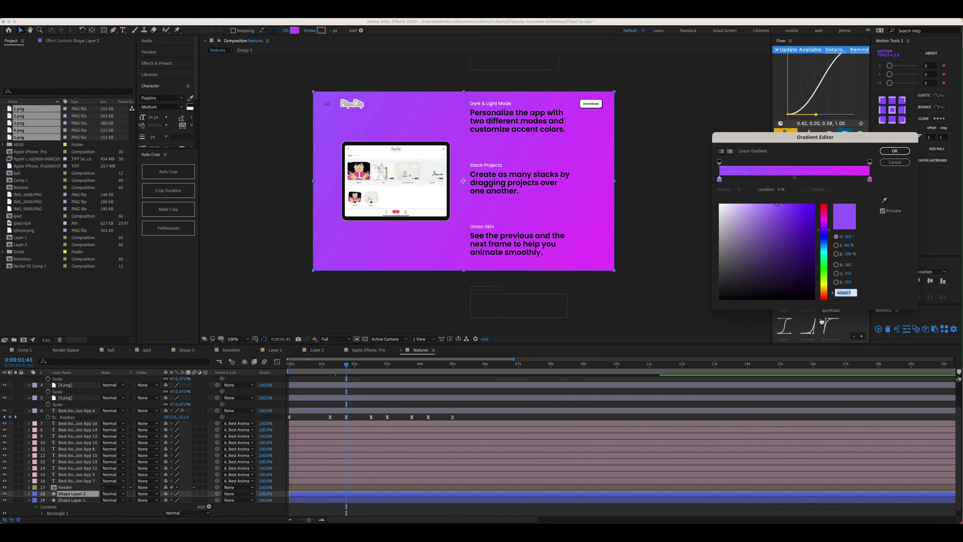
pyautogui.press('super+v')
pyautogui.press('Return')
pyautogui.click(870, 179)
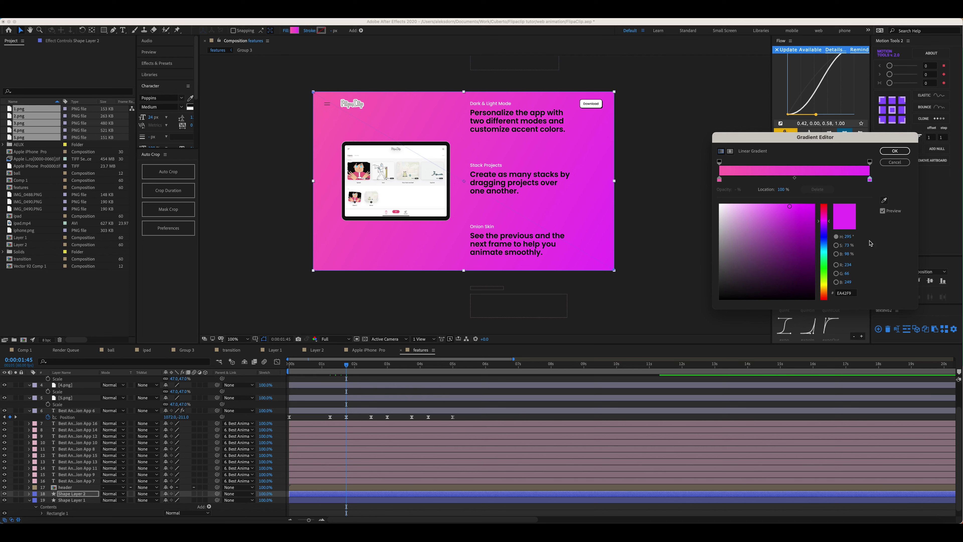
pyautogui.press('super+v')
pyautogui.press('Return')
pyautogui.press('Return')
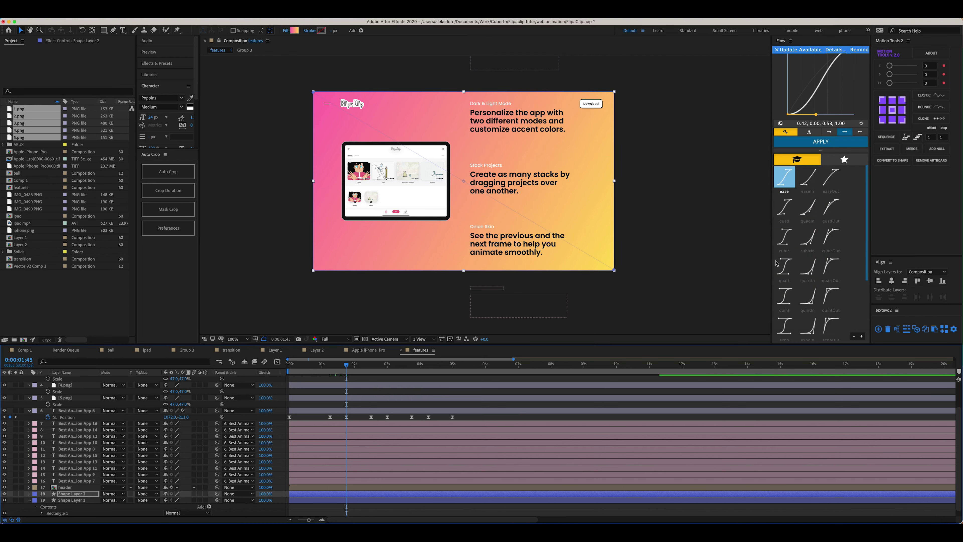
# Fade in the pink-yellow background with Opacity keyframes, 0% at 0:00:01:45 and 100% at 0:00:02:30, and preview it.
pyautogui.press('t')
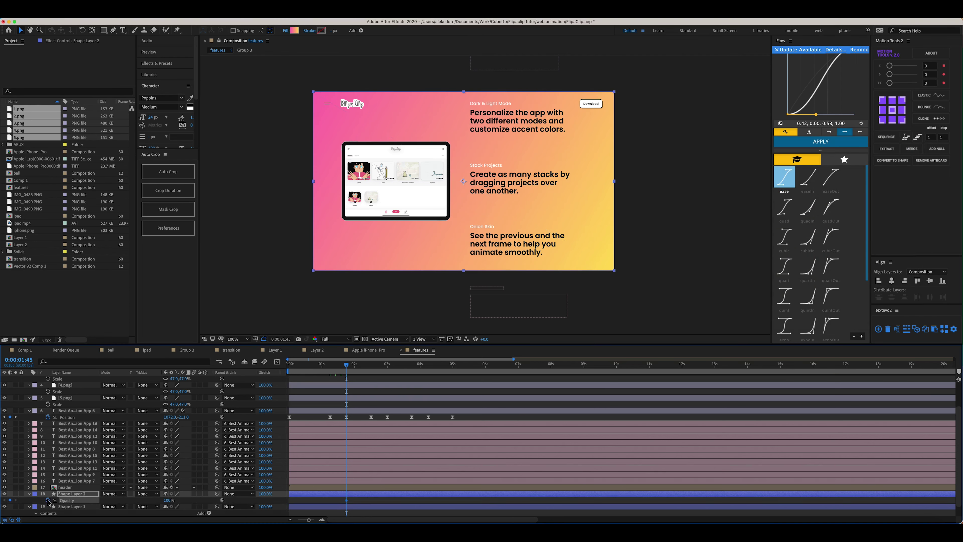
pyautogui.write('0')
pyautogui.press('Return')
pyautogui.moveTo(347, 364); pyautogui.dragTo(373, 372)
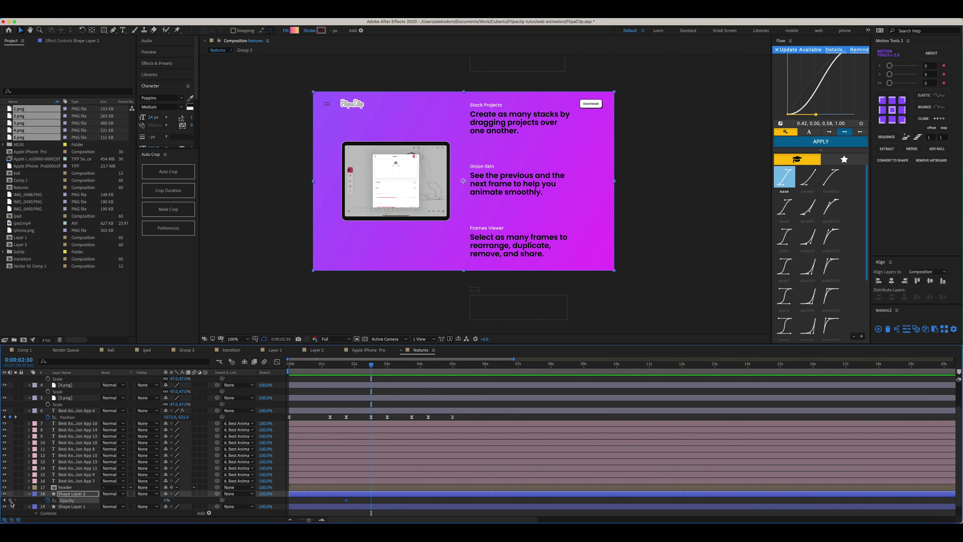
pyautogui.click(171, 500)
pyautogui.write('100')
pyautogui.press('Return')
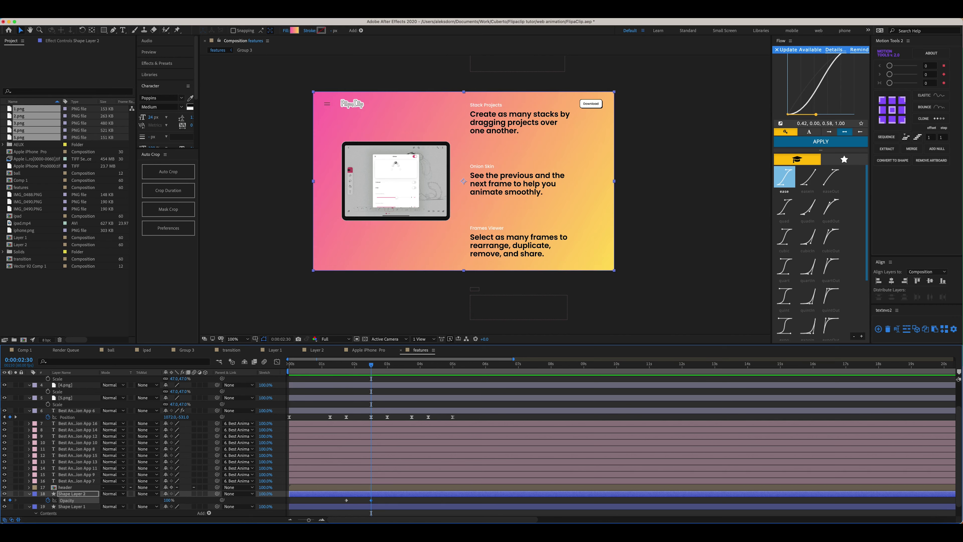
pyautogui.moveTo(354, 366); pyautogui.dragTo(392, 371)
pyautogui.press('space')
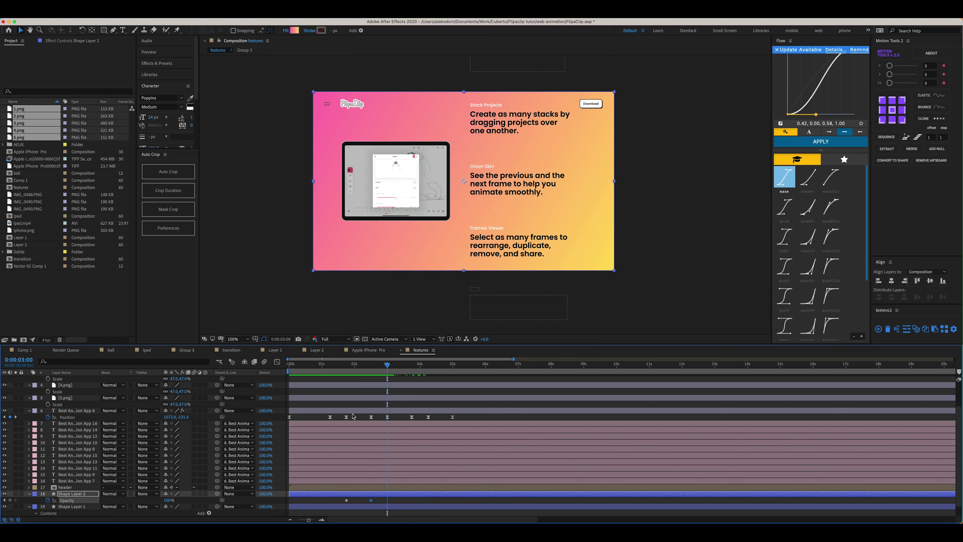
# Duplicate the pink-yellow background layer and shift the copy's Opacity keyframes to 0:00:03:00 and 0:00:03:45.
pyautogui.press('super+d')
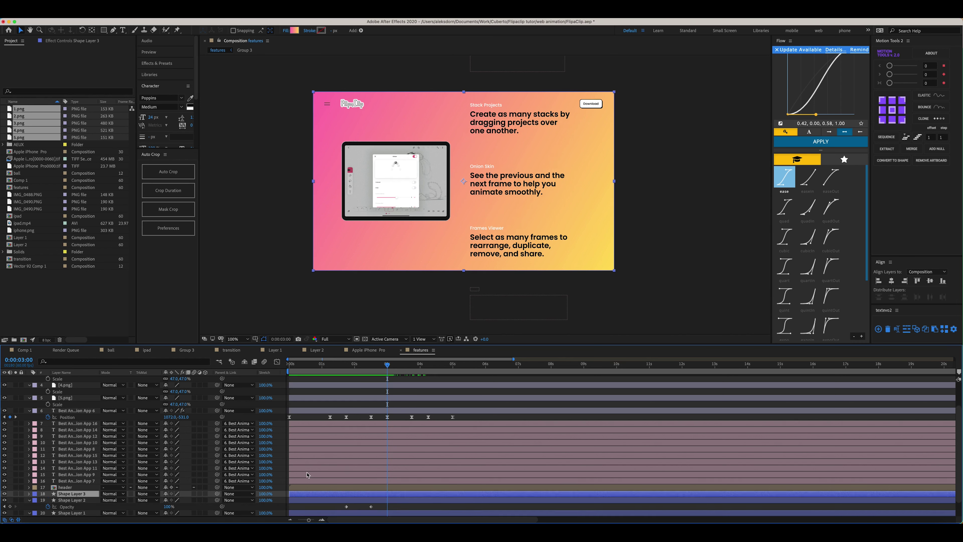
pyautogui.press('u')
pyautogui.moveTo(340, 498); pyautogui.dragTo(385, 503)
pyautogui.press('space')
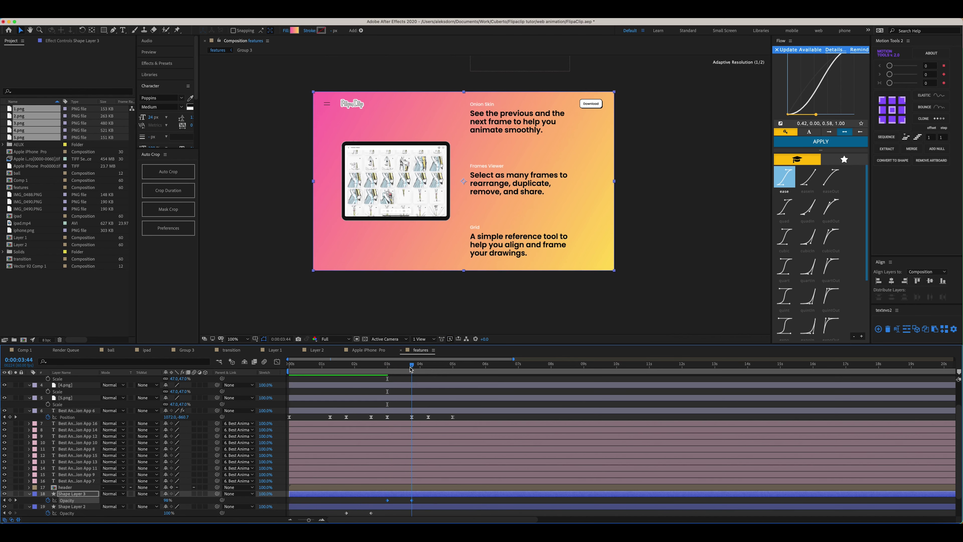
pyautogui.press('space')
pyautogui.moveTo(389, 366); pyautogui.dragTo(412, 367)
# Change the linear gradient of Shape Layer 3 to run from light blue 4DC9F9 to green.
pyautogui.click(295, 30)
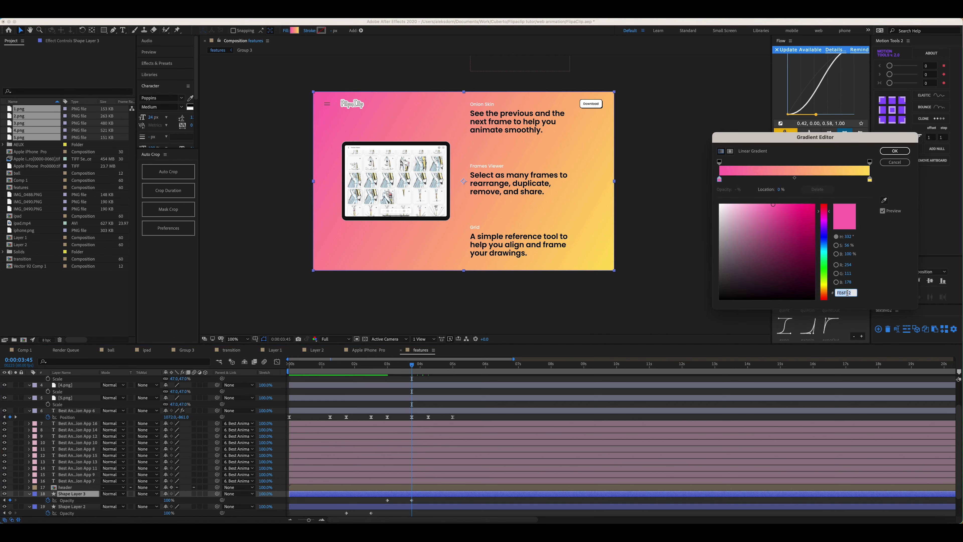
pyautogui.write('4DC9F9')
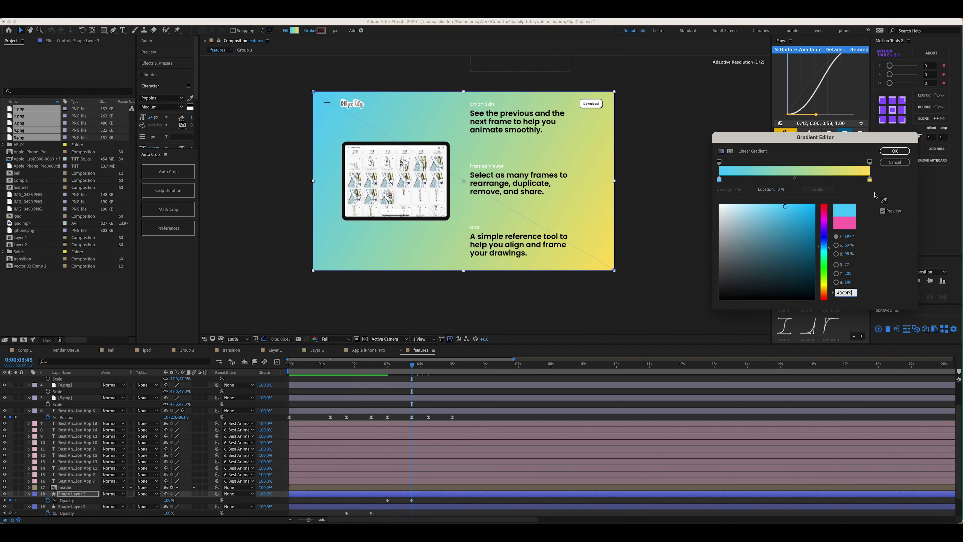
pyautogui.click(870, 179)
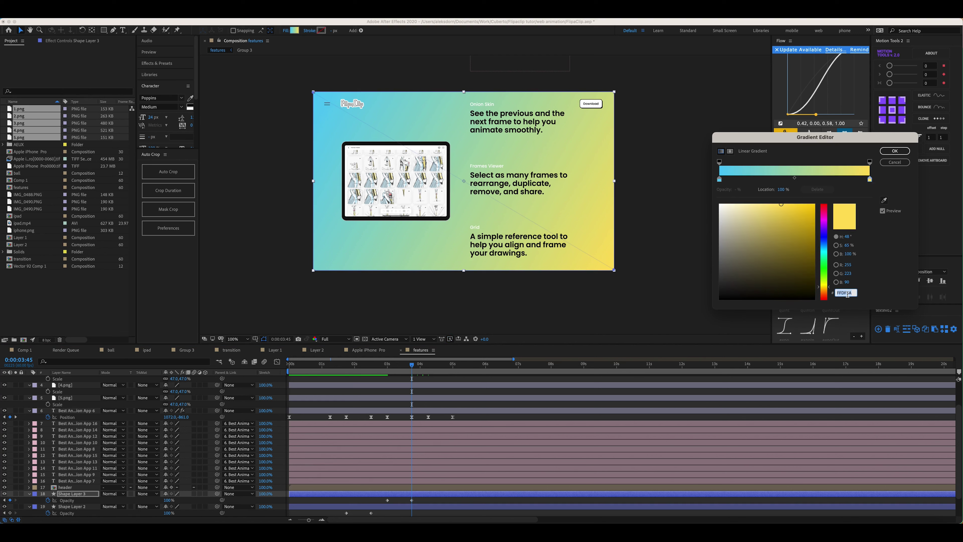
pyautogui.press('super+v')
pyautogui.click(894, 151)
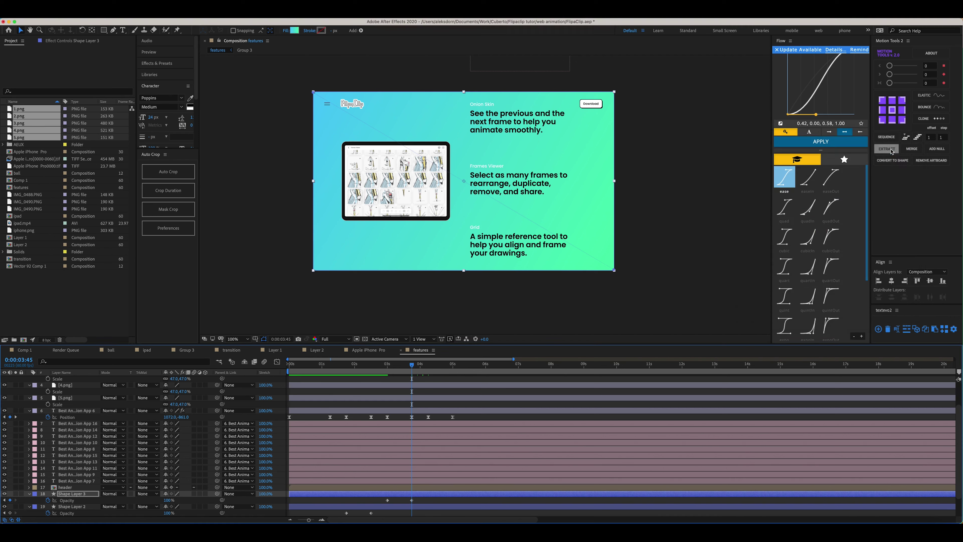
# Shift the pink-yellow background's Opacity keyframes earlier, to about 0:00:00:30 and 0:00:01:15, and preview the colour changes.
pyautogui.press('space')
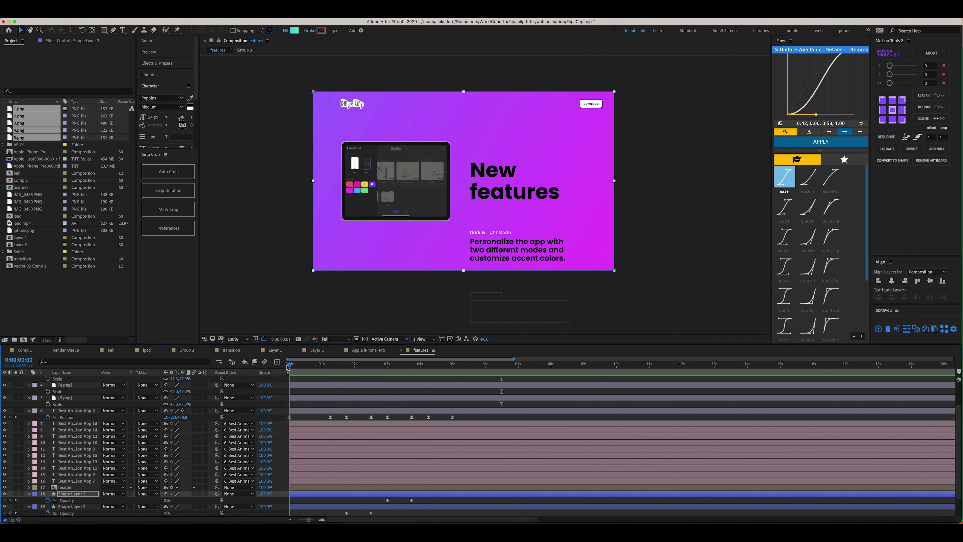
pyautogui.press('space')
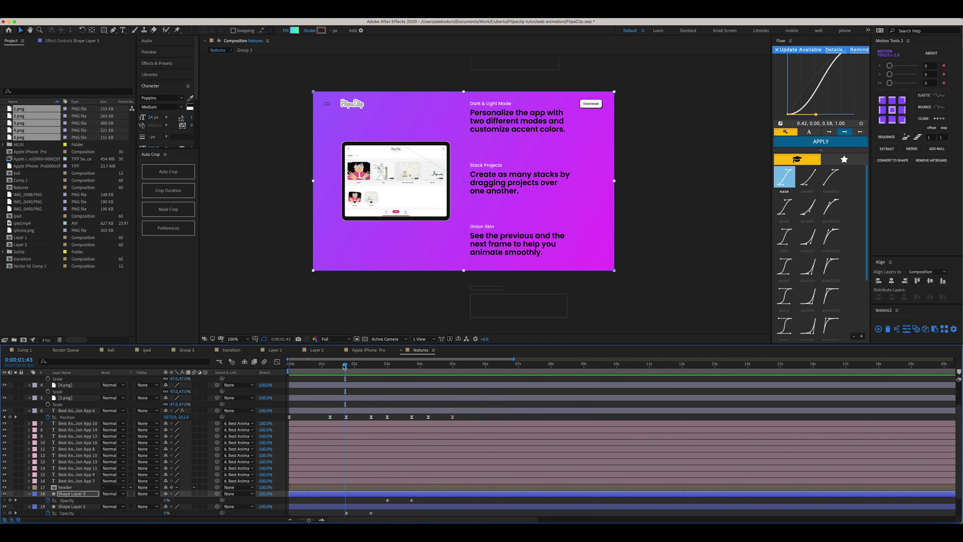
pyautogui.moveTo(376, 514); pyautogui.dragTo(350, 515)
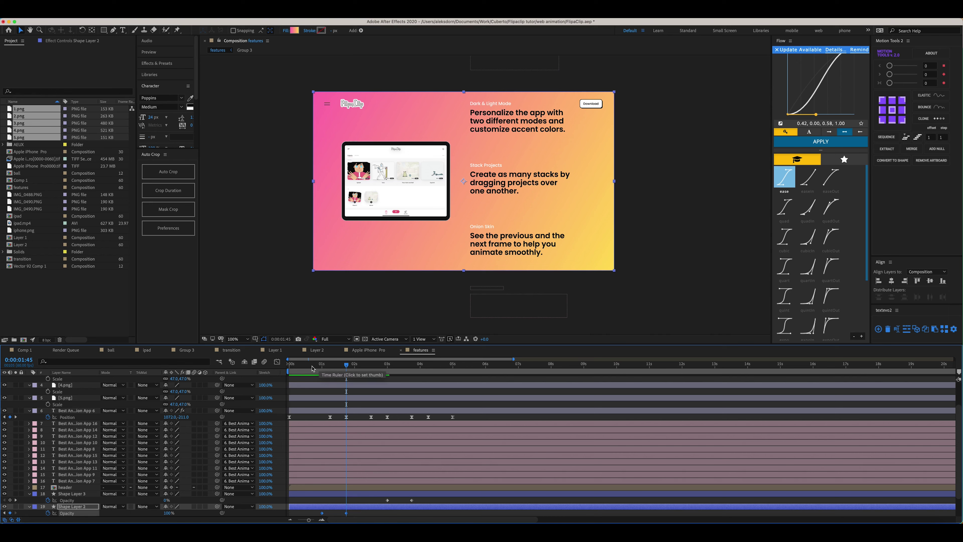
pyautogui.press('space')
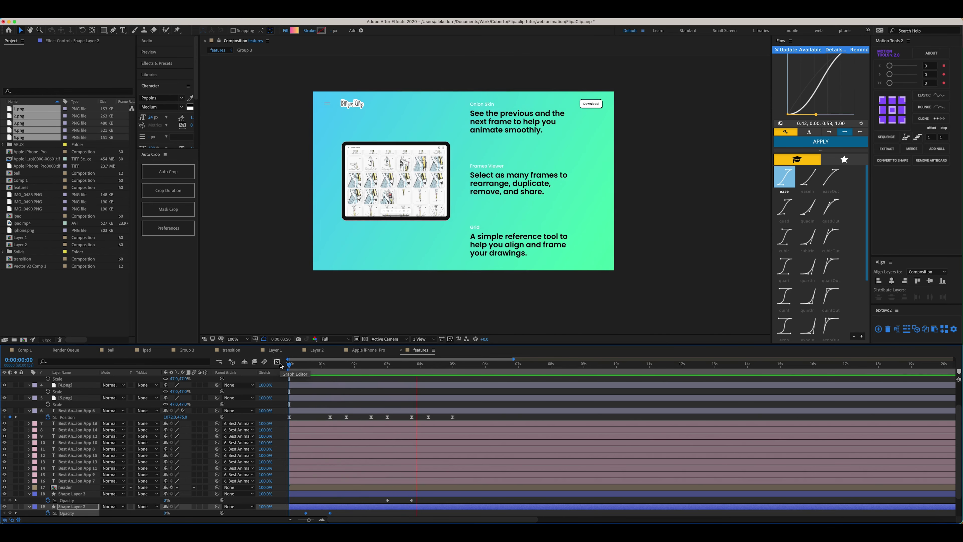
pyautogui.press('space')
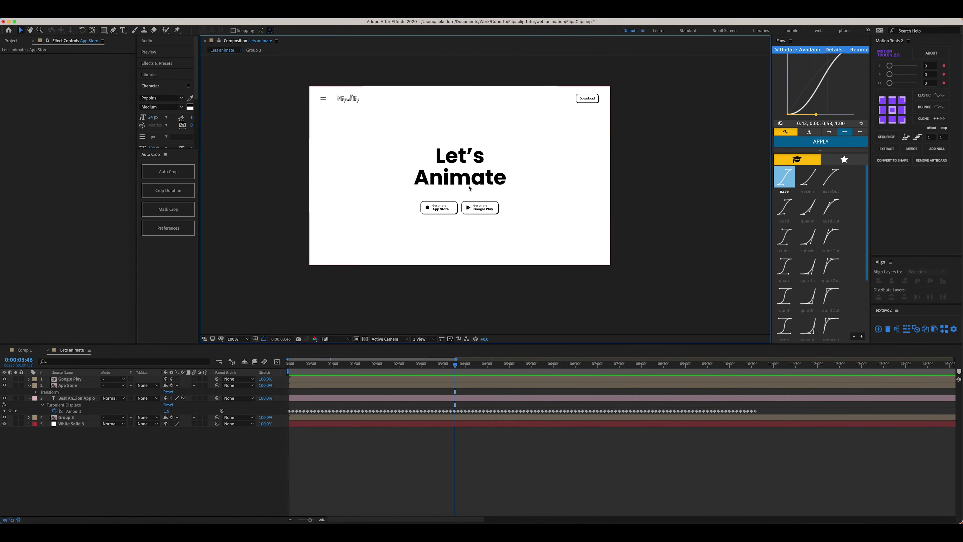
# Copy the headline's Turbulent Displace effect with its Amount keyframes to the App Store and Google Play layers and preview the Lets animate composition.
pyautogui.scroll(3, 469, 190)
pyautogui.moveTo(388, 154); pyautogui.dragTo(417, 189)
pyautogui.moveTo(295, 365); pyautogui.dragTo(270, 368)
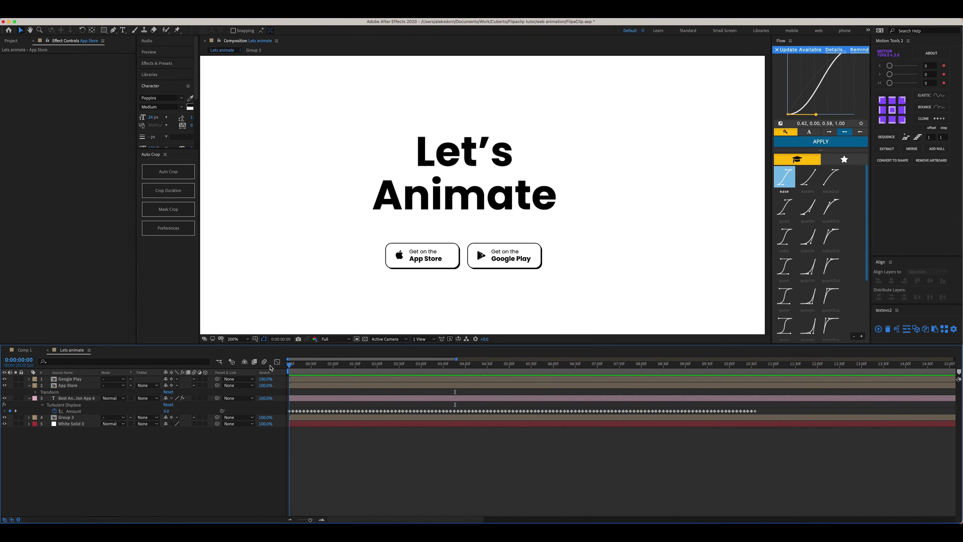
pyautogui.click(289, 368)
pyautogui.click(423, 260)
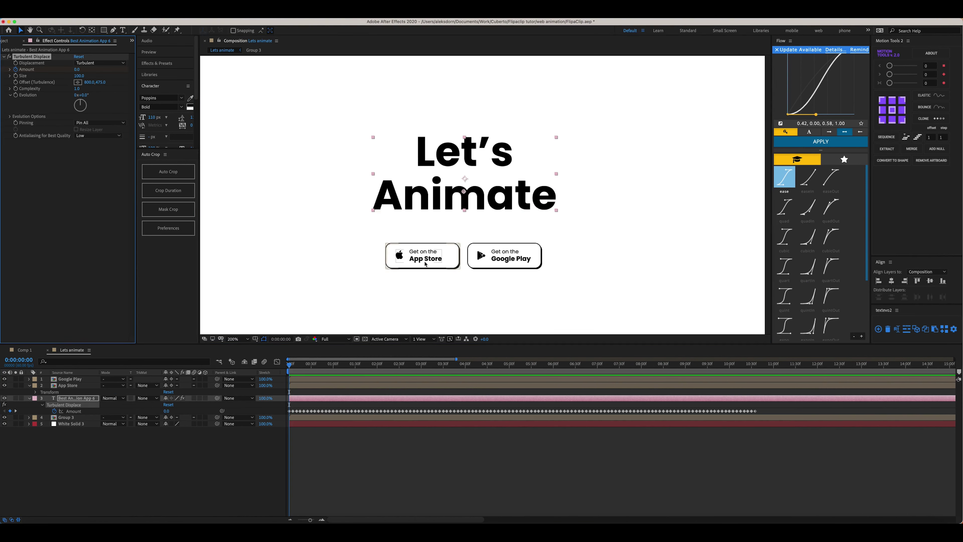
pyautogui.press('super+v')
pyautogui.click(500, 260)
pyautogui.press('super+v')
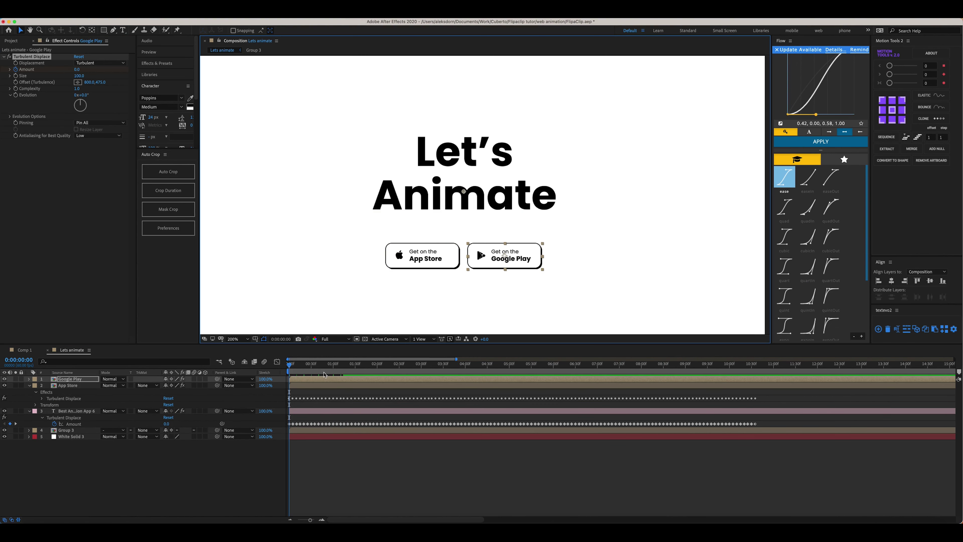
pyautogui.press('u')
pyautogui.press('space')
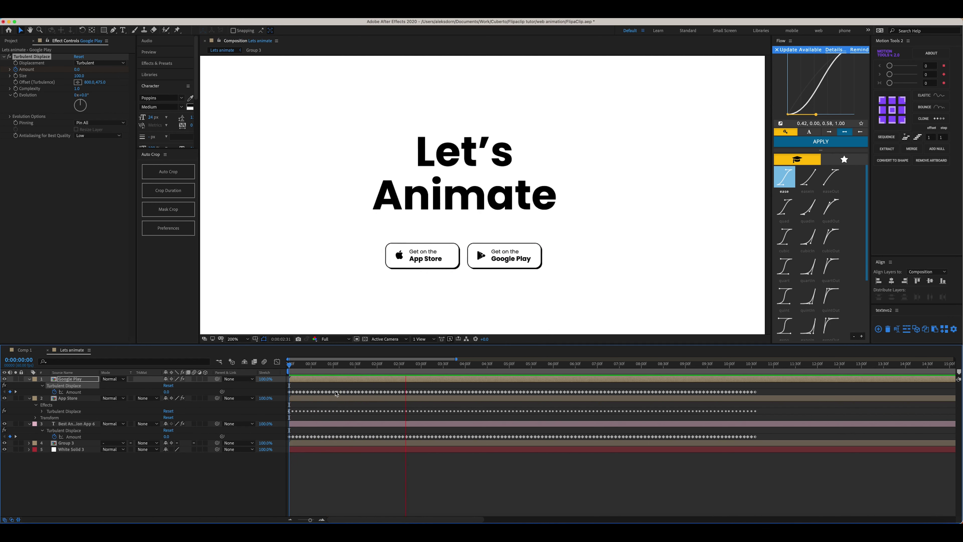
pyautogui.press('space')
pyautogui.press(',')
pyautogui.click(290, 238)
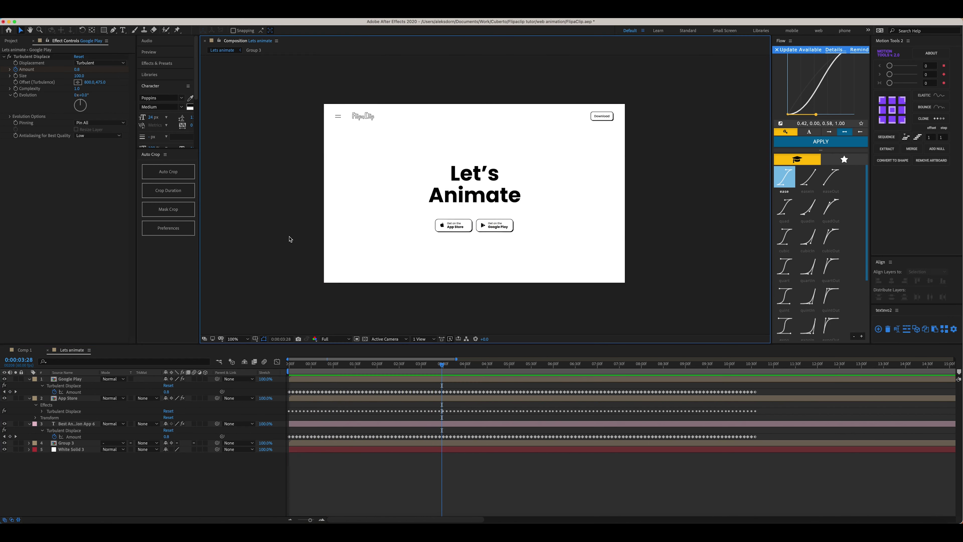
# Switch to the FlipaClip design in Figma and examine the small stars, circle and sparkles around the Let's Animate headline.
pyautogui.hotkey('ctrl', 'Right')
pyautogui.scroll(3, 568, 193)
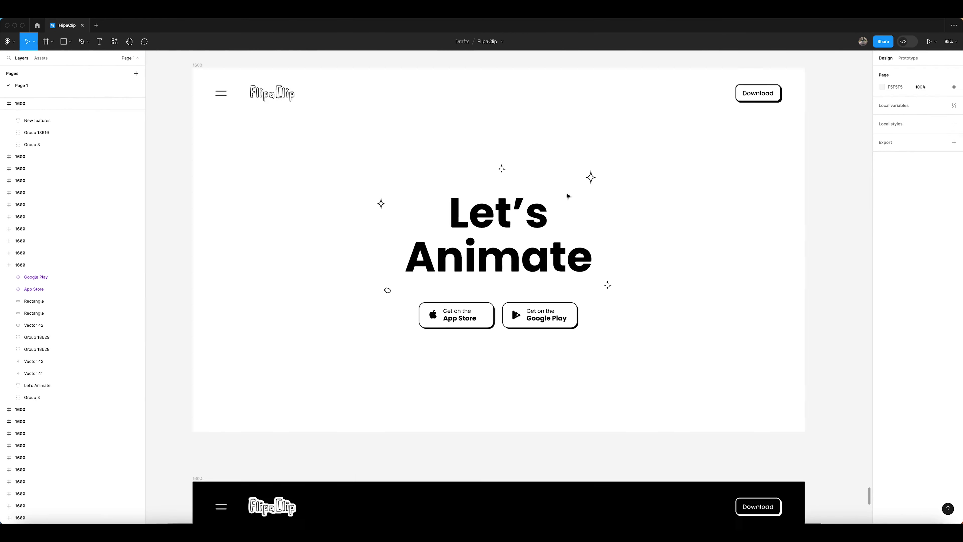
pyautogui.click(355, 205)
pyautogui.click(363, 304)
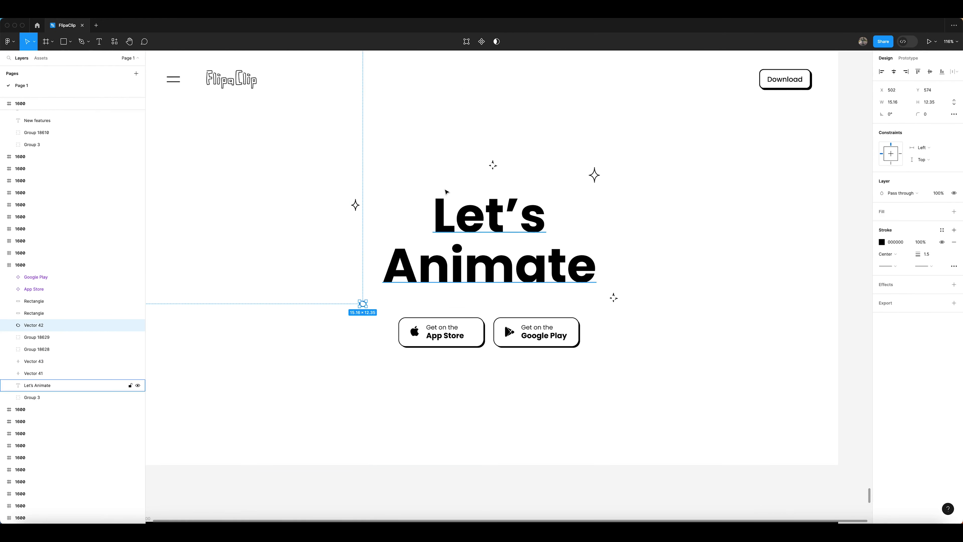
pyautogui.click(494, 166)
# Switch back to After Effects and open the star composition.
pyautogui.press('super+Tab')
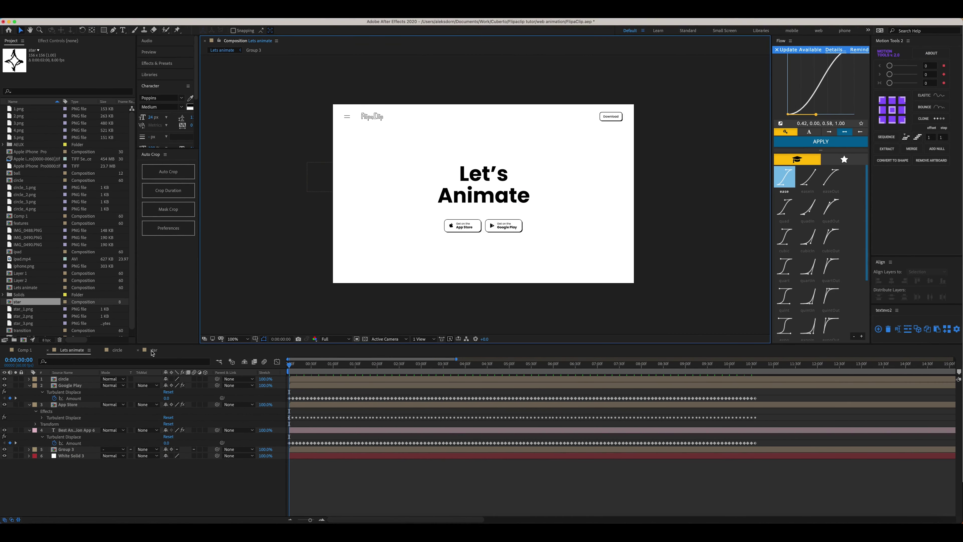
pyautogui.doubleClick(46, 302)
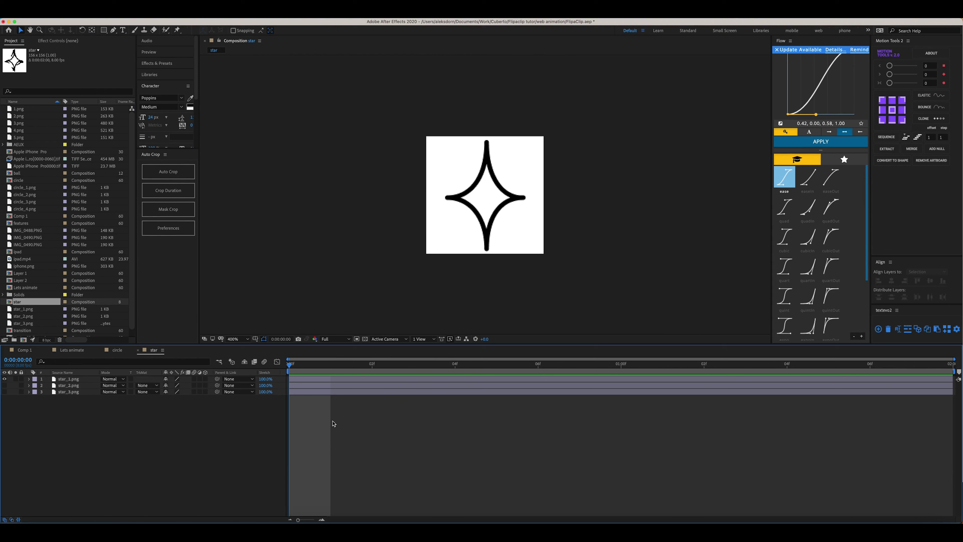
# Set the star composition's frame rate to 8 and start star_2.png and star_3.png at frames 1 and 2.
pyautogui.click(91, 18)
pyautogui.click(114, 37)
pyautogui.doubleClick(158, 196)
pyautogui.click(301, 294)
pyautogui.moveTo(306, 385); pyautogui.dragTo(407, 393)
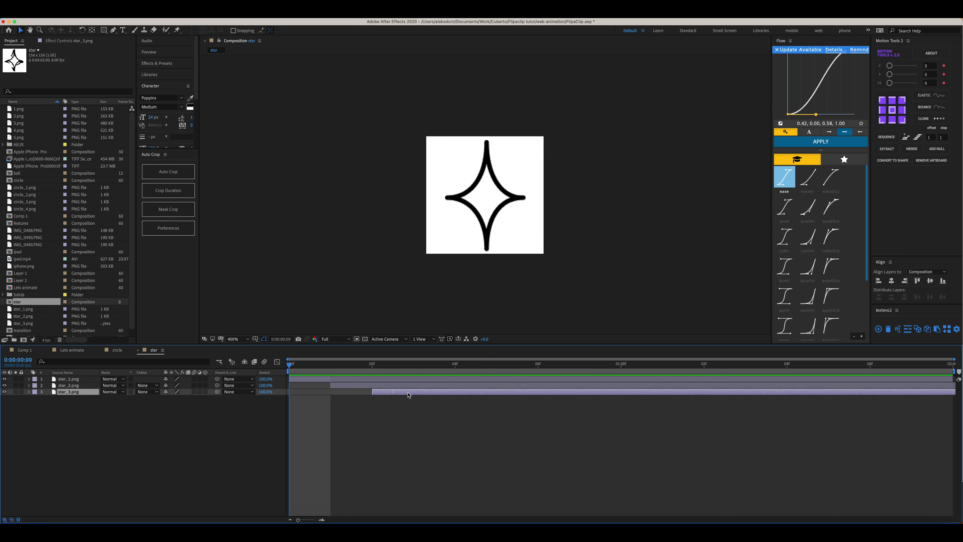
# Trim star_1.png, star_2.png and star_3.png to one frame each so the drawings play one after another.
pyautogui.click(320, 379)
pyautogui.hotkey('alt', ']')
pyautogui.press('pagedown')
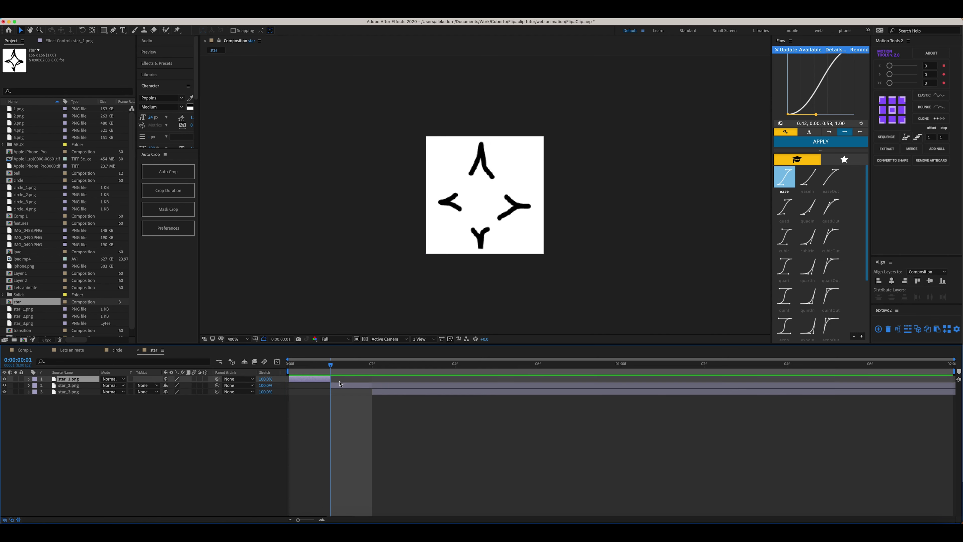
pyautogui.click(341, 385)
pyautogui.hotkey('alt', ']')
pyautogui.press('pagedown')
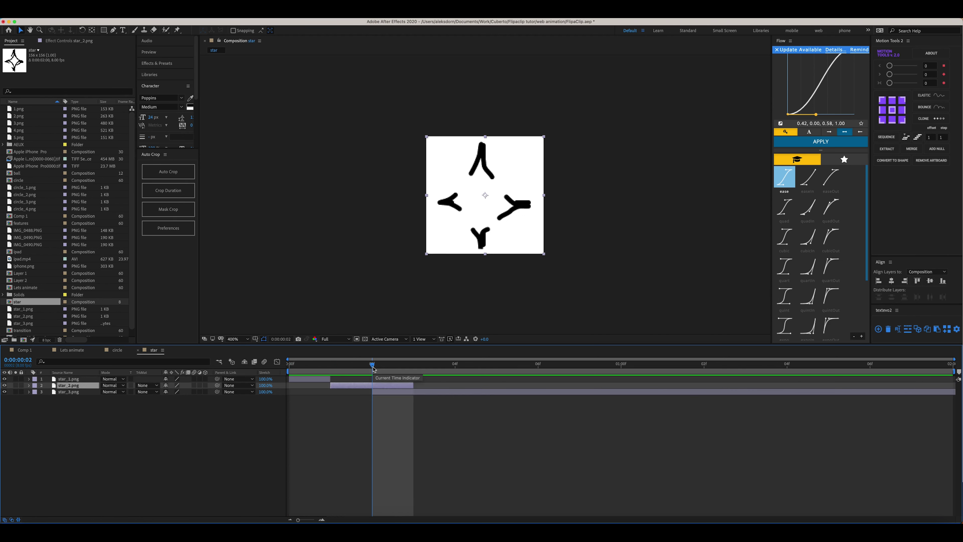
pyautogui.click(381, 394)
pyautogui.hotkey('alt', ']')
pyautogui.press('pagedown')
pyautogui.press('pagedown')
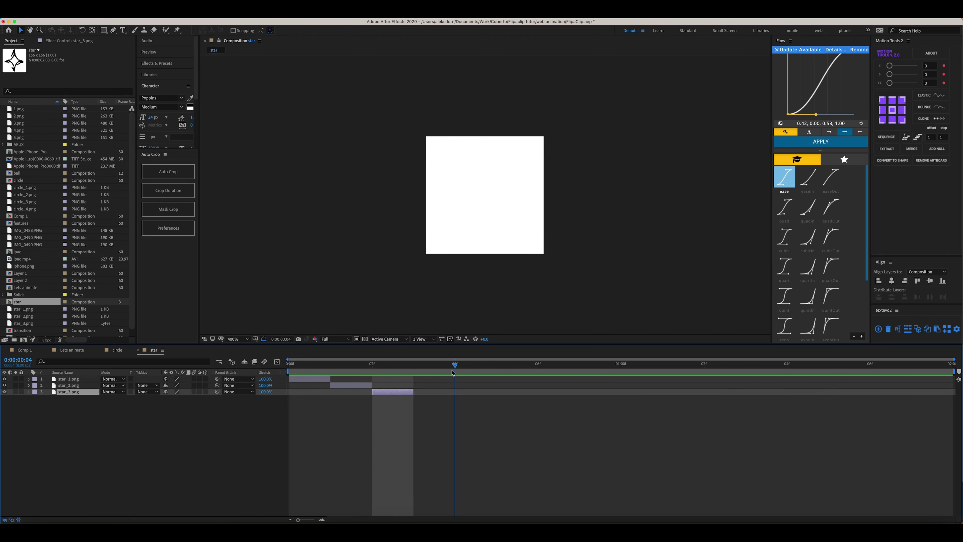
# End the star composition's work area at frame 4 and preview the frame-by-frame star animation.
pyautogui.press('n')
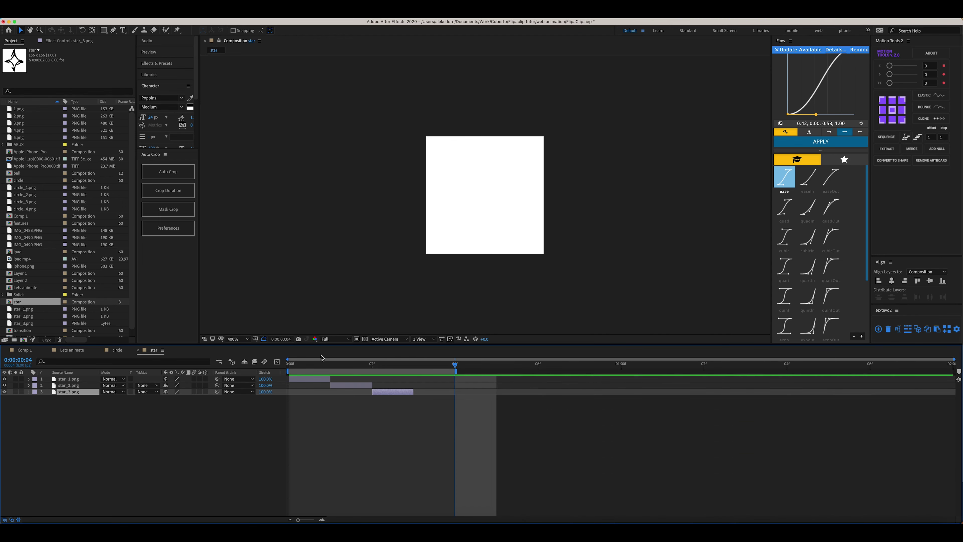
pyautogui.press('Home')
pyautogui.press('space')
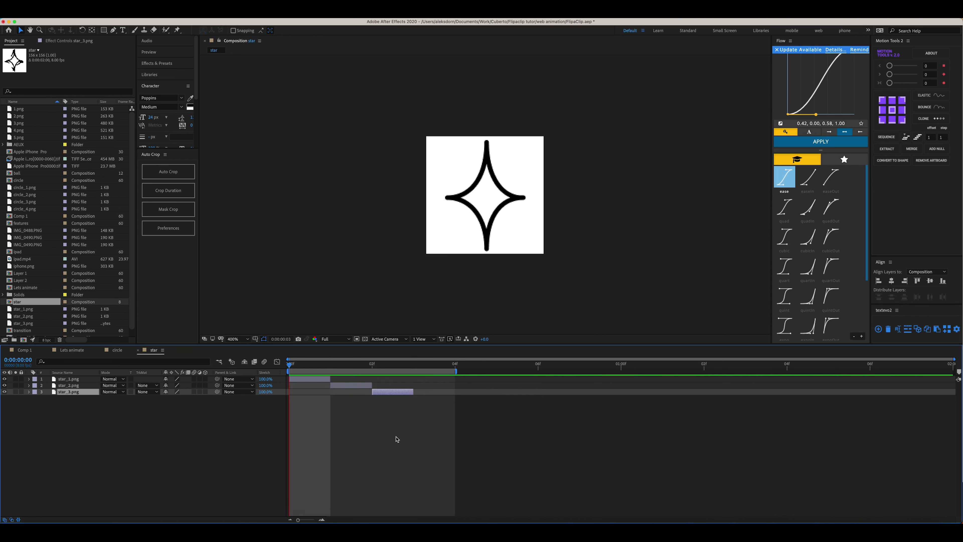
pyautogui.press('space')
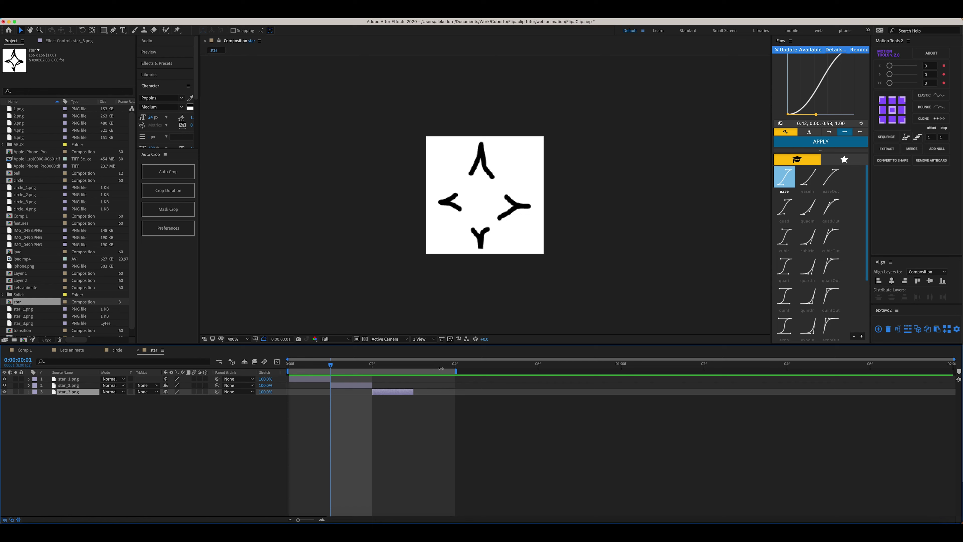
pyautogui.moveTo(438, 367); pyautogui.dragTo(455, 370)
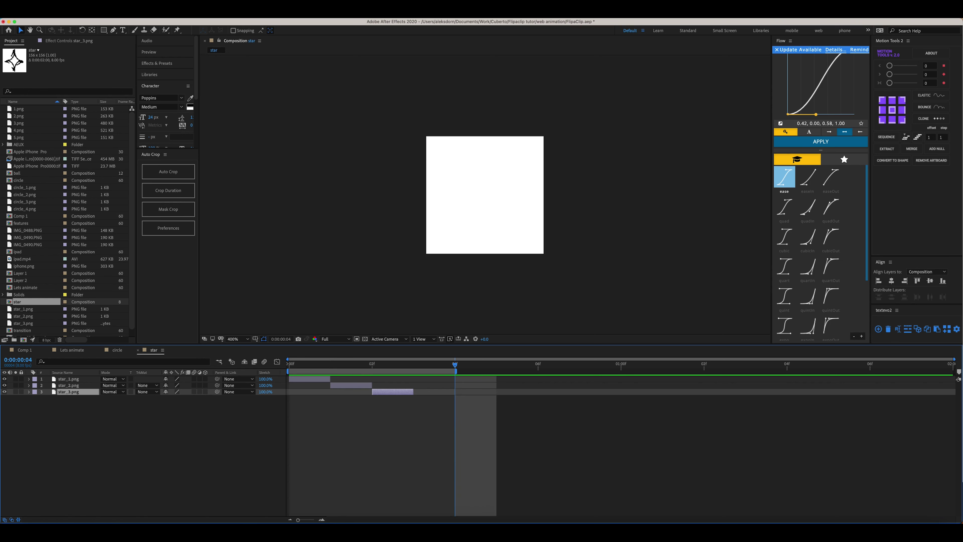
# Set the star composition's duration to 0:00:00:04.
pyautogui.click(100, 16)
pyautogui.click(91, 36)
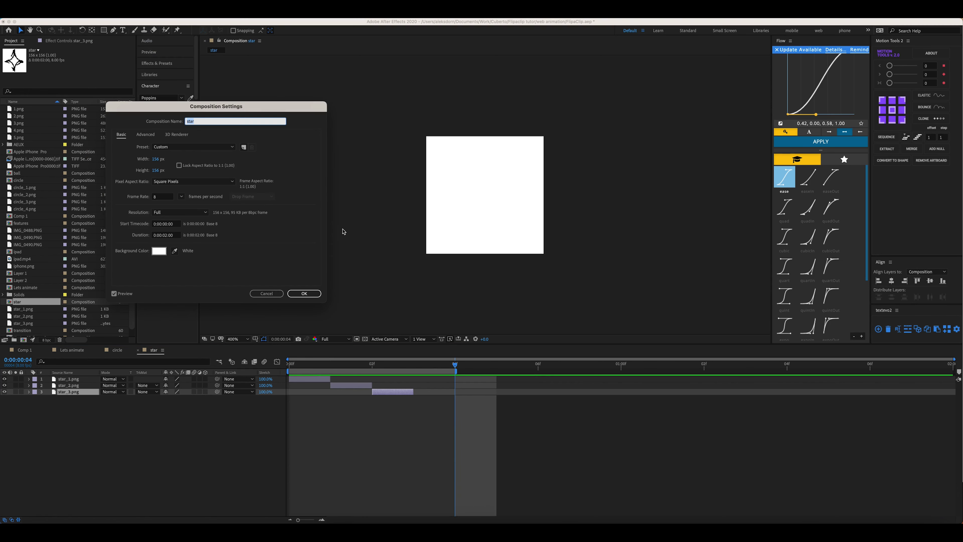
pyautogui.click(165, 236)
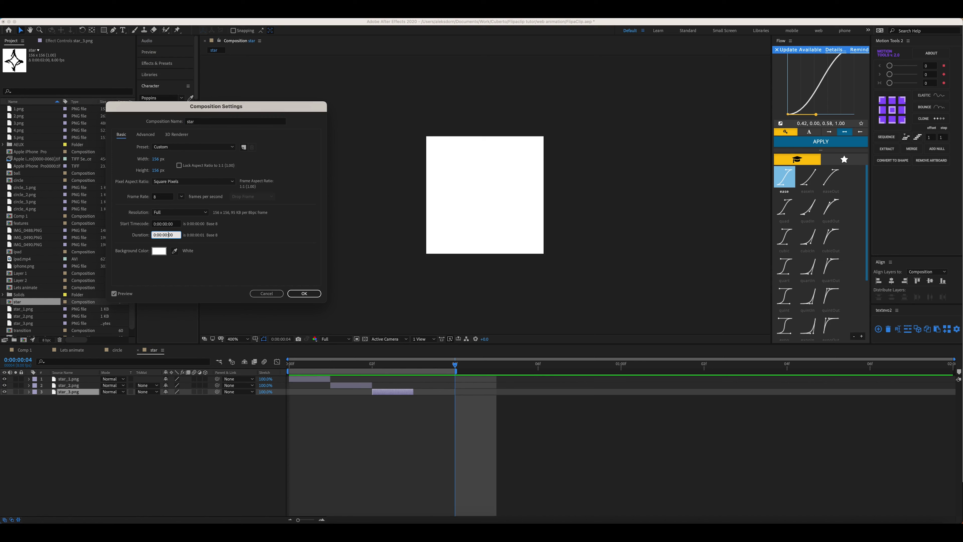
pyautogui.click(304, 293)
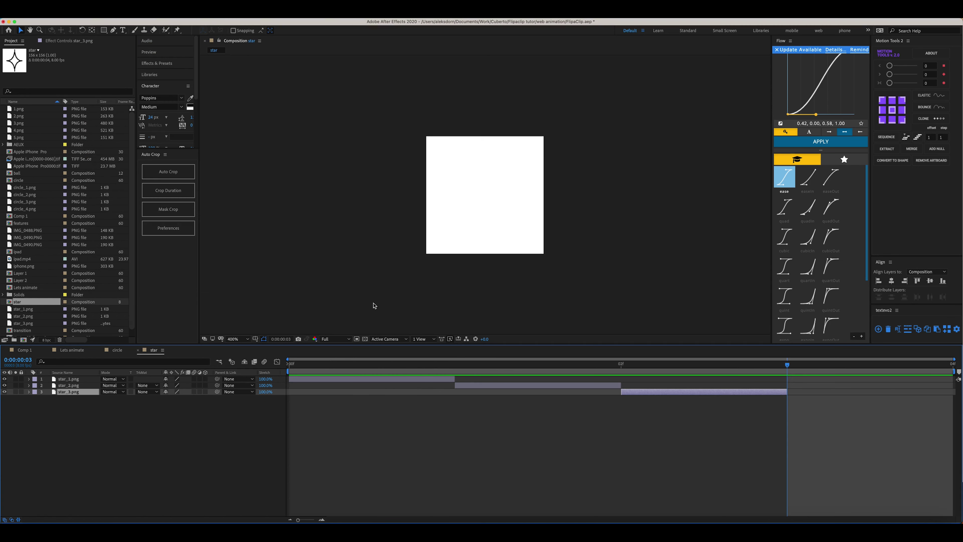
# Add the star composition to the Lets animate composition, scale it to 35% and place it to the upper left of the headline.
pyautogui.click(72, 349)
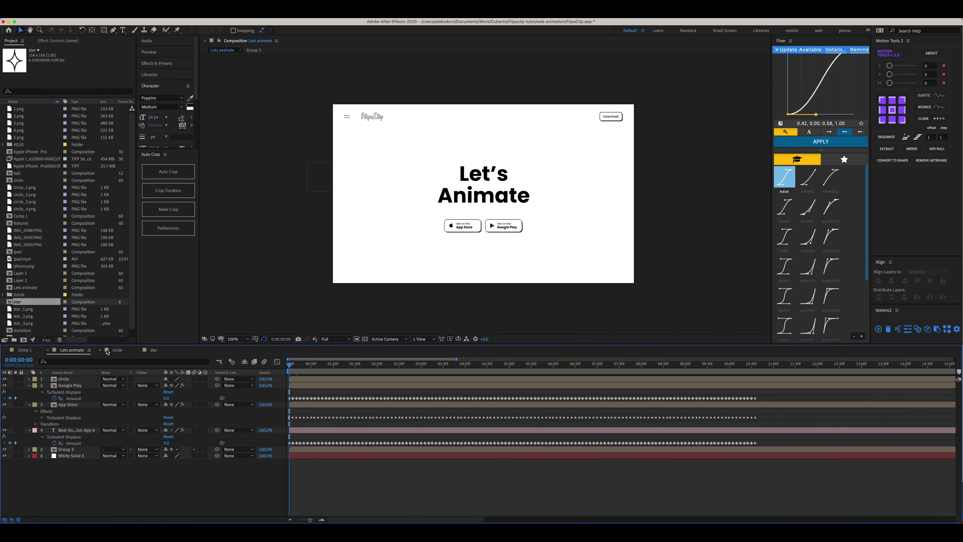
pyautogui.moveTo(21, 303); pyautogui.dragTo(414, 172)
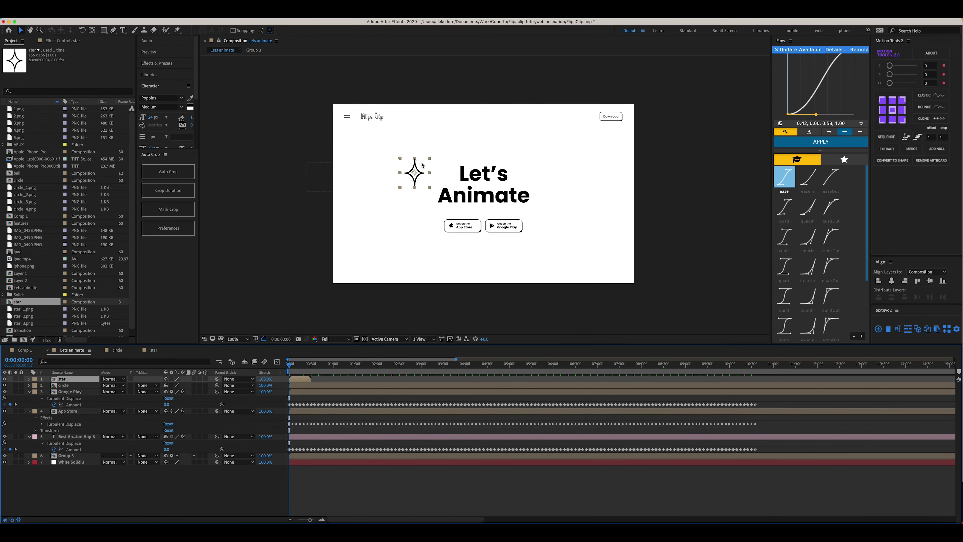
pyautogui.press('.')
pyautogui.press('s')
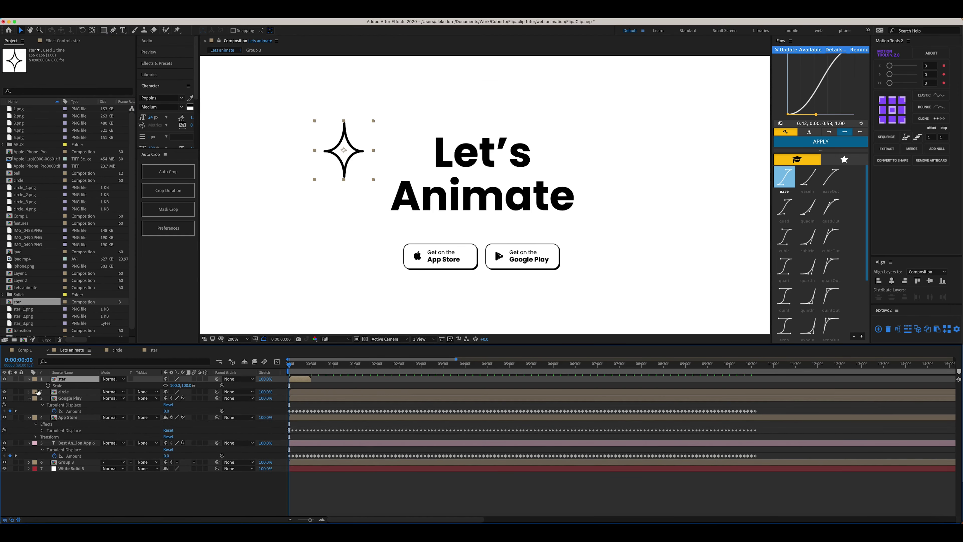
pyautogui.moveTo(171, 389); pyautogui.dragTo(149, 385)
pyautogui.moveTo(343, 151); pyautogui.dragTo(362, 136)
pyautogui.click(170, 276)
pyautogui.click(234, 276)
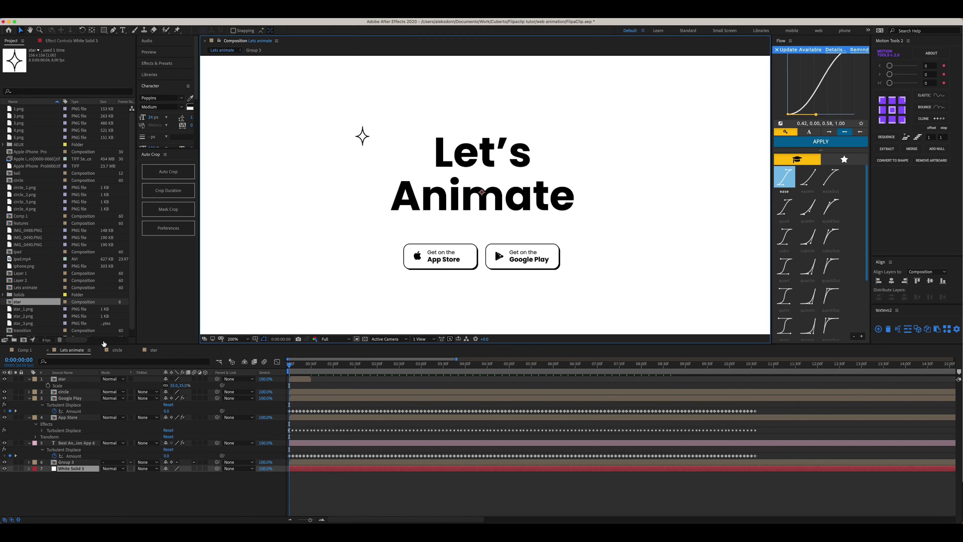
# Open the circle composition and set its frame rate to 8 frames per second.
pyautogui.doubleClick(22, 181)
pyautogui.scroll(2, 486, 197)
pyautogui.press('space')
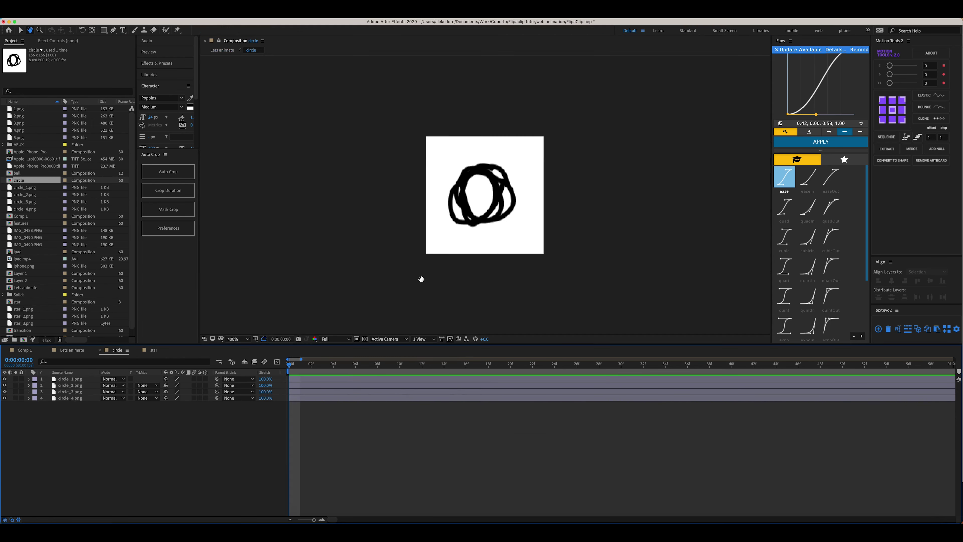
pyautogui.moveTo(421, 279); pyautogui.dragTo(377, 282)
pyautogui.click(106, 15)
pyautogui.click(114, 37)
pyautogui.click(161, 197)
pyautogui.click(304, 293)
# Stagger circle_2.png, circle_3.png and circle_4.png to start at frames 1, 2 and 3, and trim all four circle layers to one frame each.
pyautogui.moveTo(298, 385); pyautogui.dragTo(466, 399)
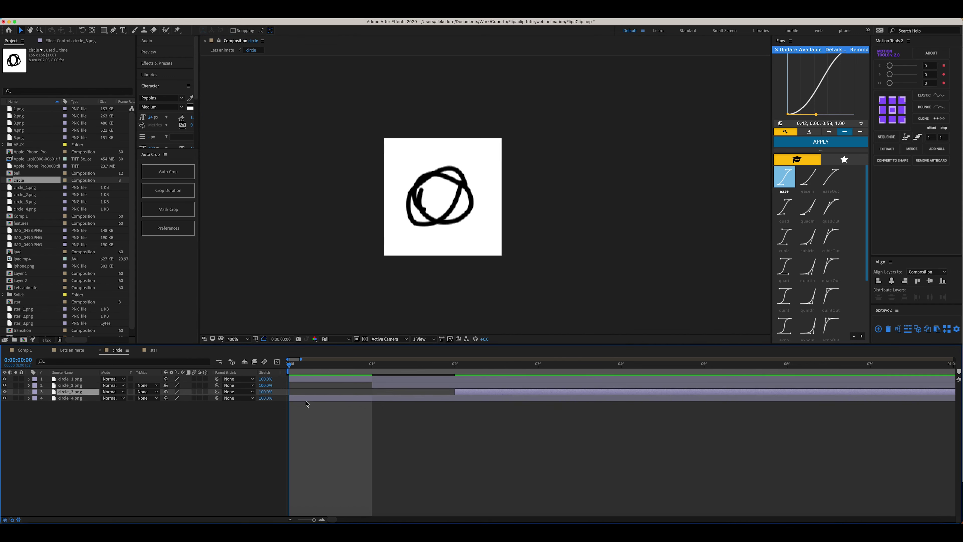
pyautogui.moveTo(307, 398); pyautogui.dragTo(556, 398)
pyautogui.click(337, 382)
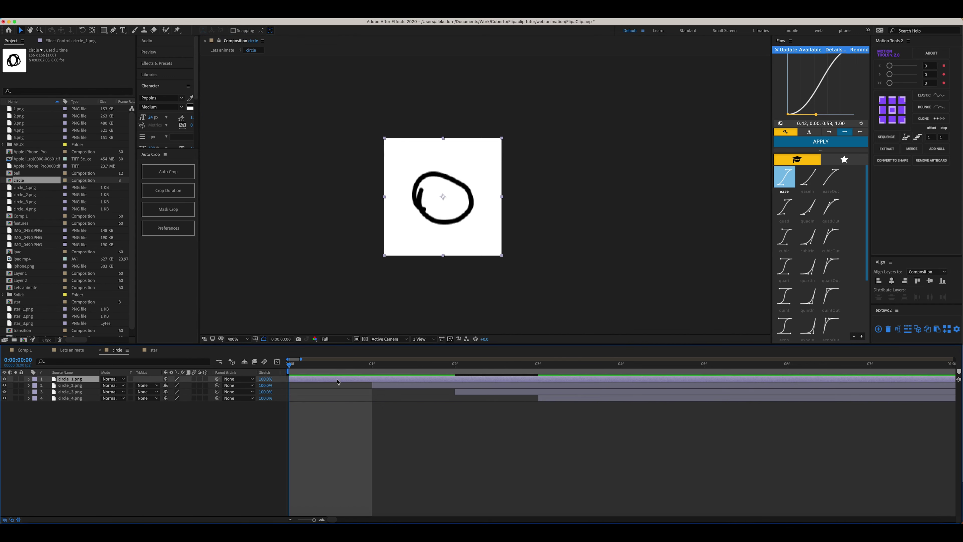
pyautogui.hotkey('alt', ']')
pyautogui.press('pagedown')
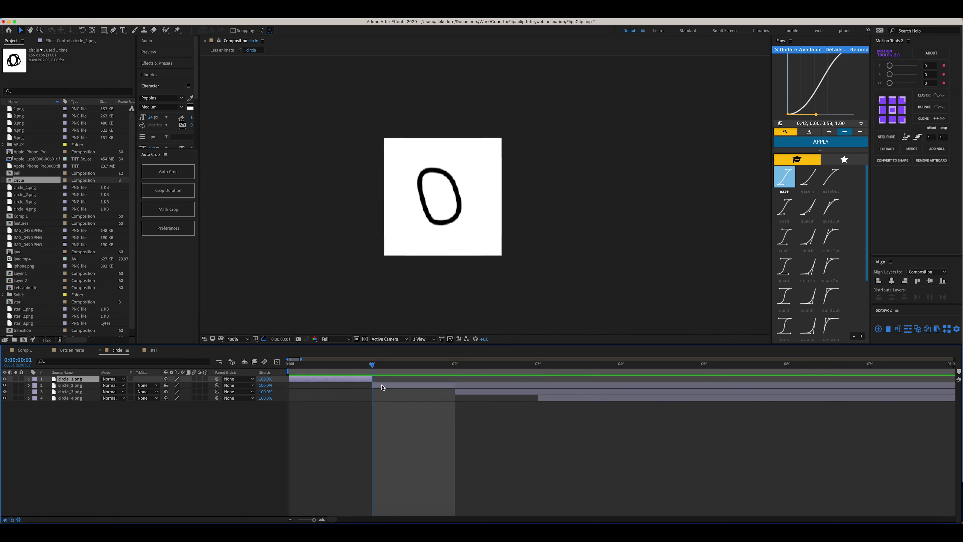
pyautogui.click(377, 385)
pyautogui.hotkey('alt', ']')
pyautogui.click(454, 365)
pyautogui.click(488, 393)
pyautogui.hotkey('alt', ']')
pyautogui.click(539, 365)
pyautogui.click(543, 398)
pyautogui.hotkey('alt', ']')
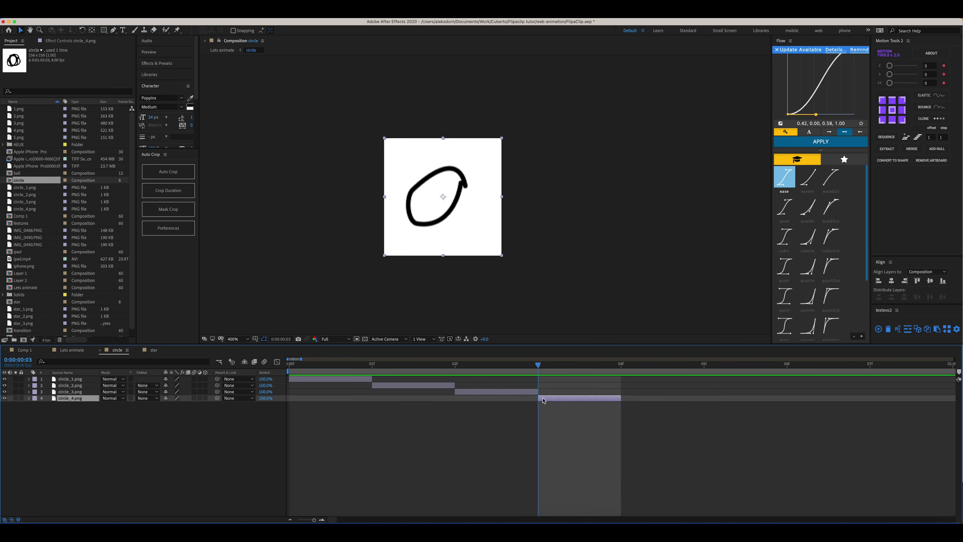
# Set the circle composition's start timecode to 0:00:00:00.
pyautogui.click(620, 367)
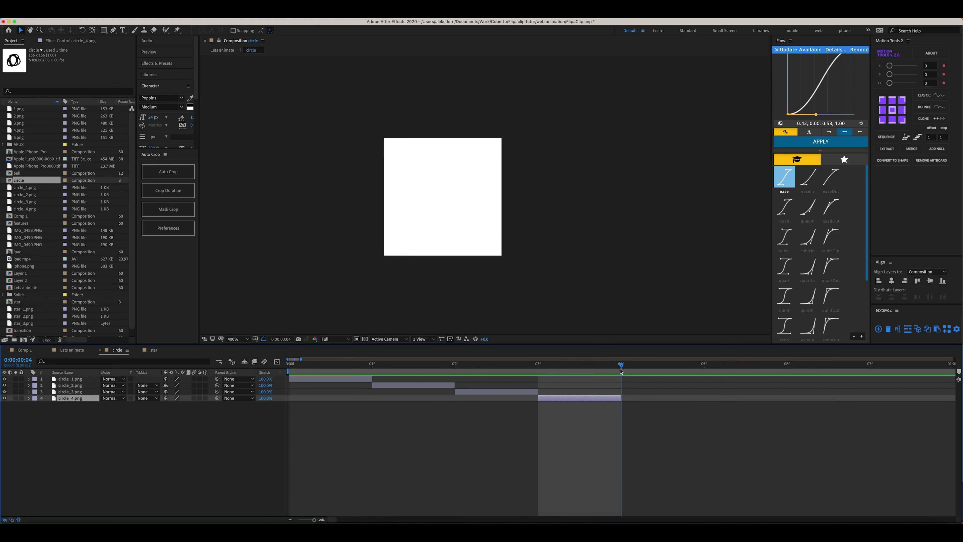
pyautogui.click(101, 19)
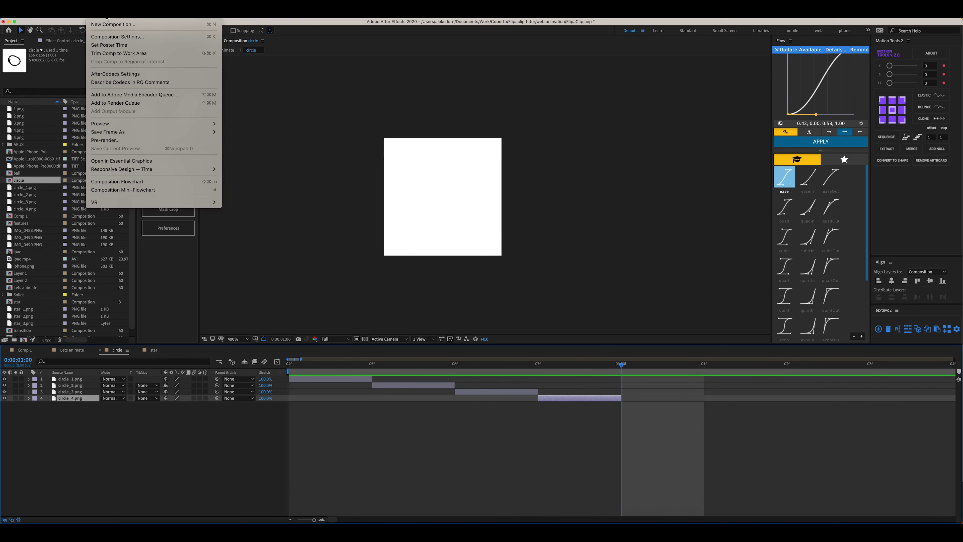
pyautogui.click(121, 37)
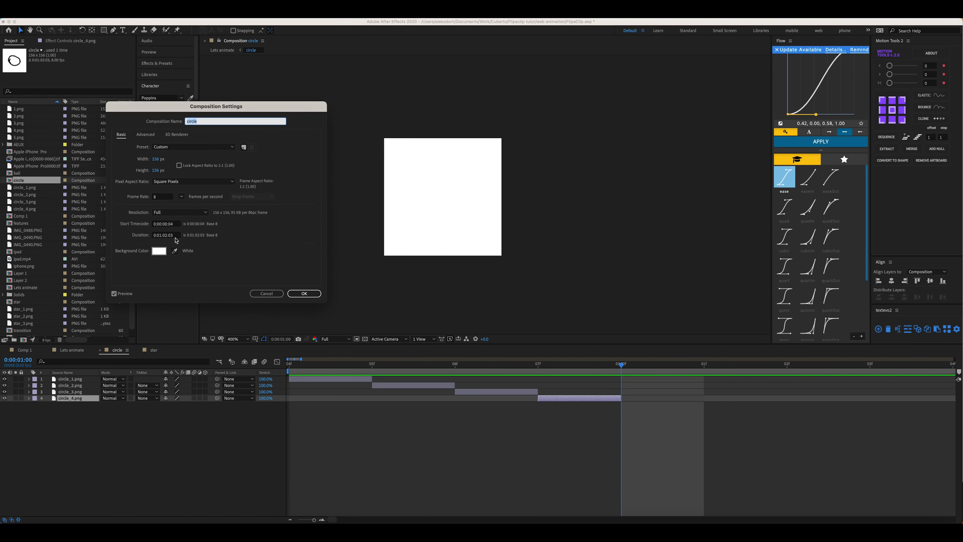
pyautogui.click(175, 223)
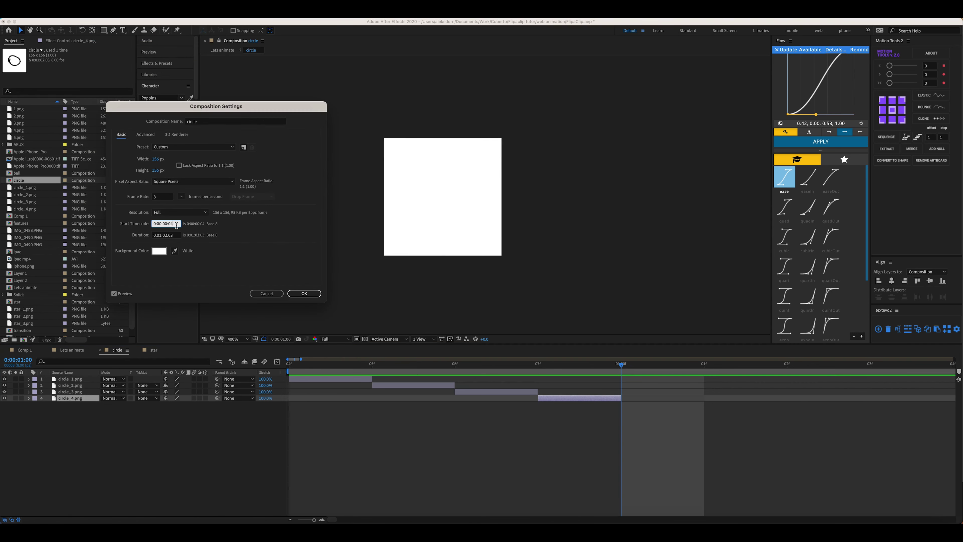
pyautogui.click(303, 294)
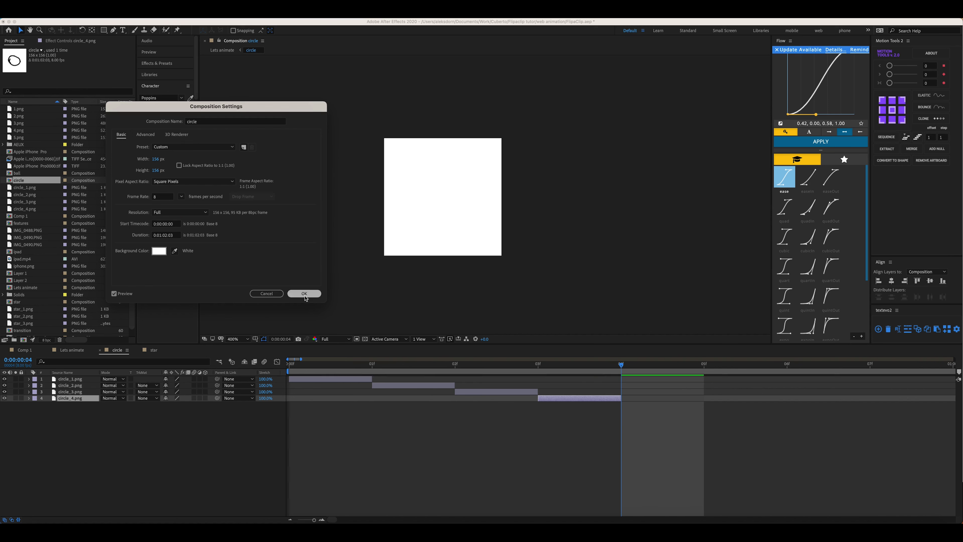
# Set the circle composition's duration to 0:00:00:04 and preview the circle animation.
pyautogui.click(97, 20)
pyautogui.click(118, 37)
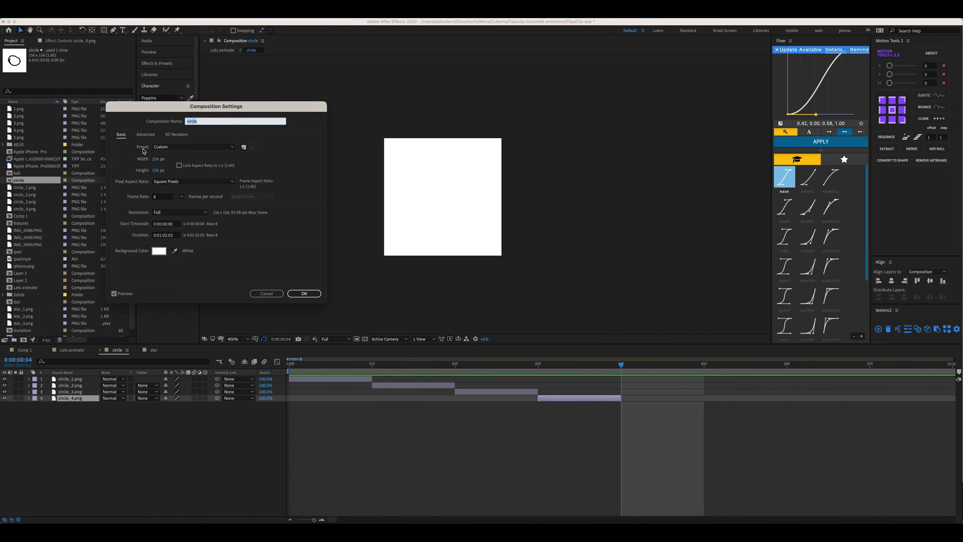
pyautogui.click(165, 237)
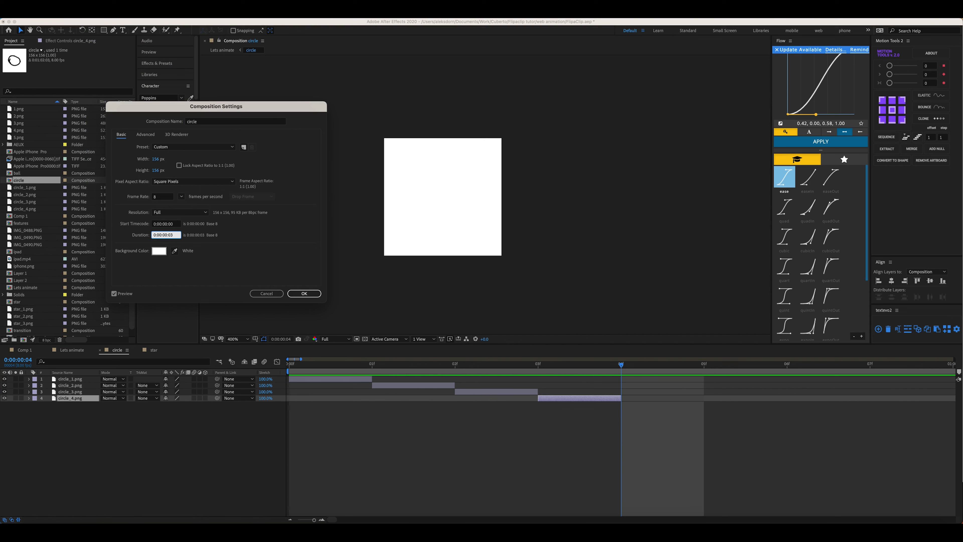
pyautogui.click(303, 293)
pyautogui.press('space')
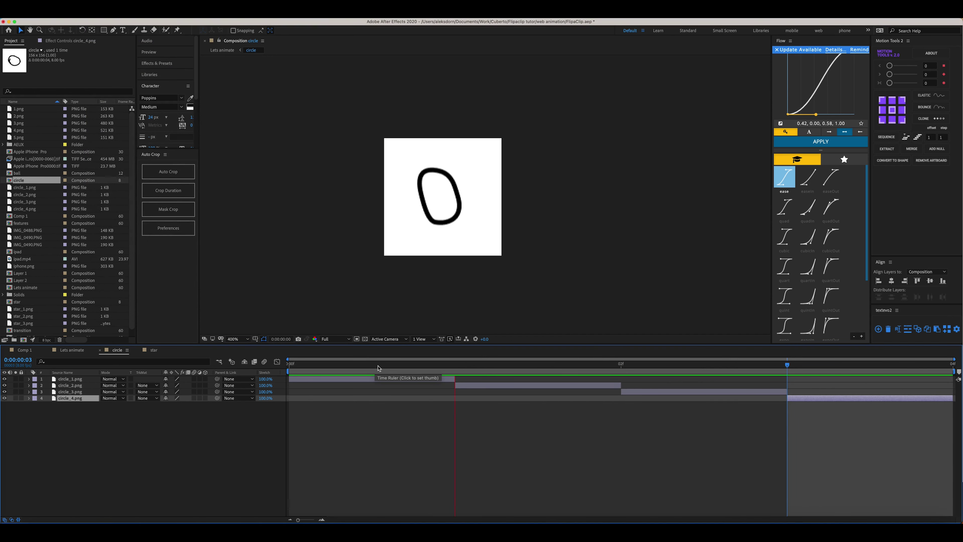
pyautogui.press(',')
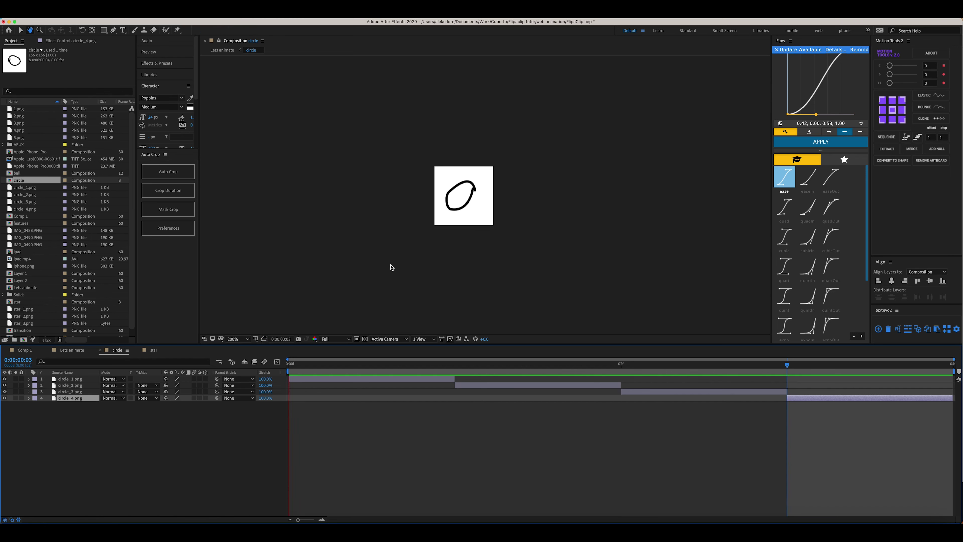
pyautogui.press('space')
# Add the circle composition to the Lets animate composition, scale it to 34% and place it below the star, left of the App Store button.
pyautogui.click(69, 350)
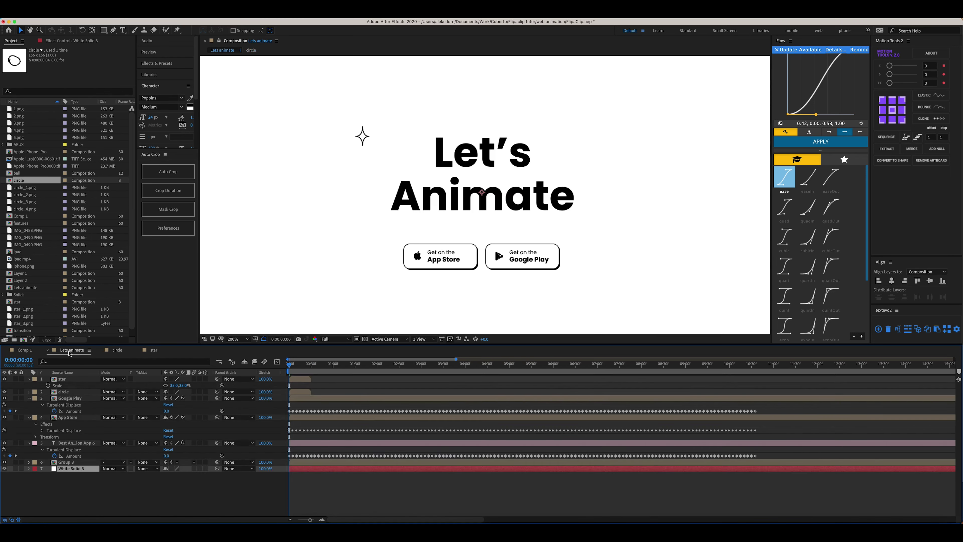
pyautogui.moveTo(17, 190); pyautogui.dragTo(360, 205)
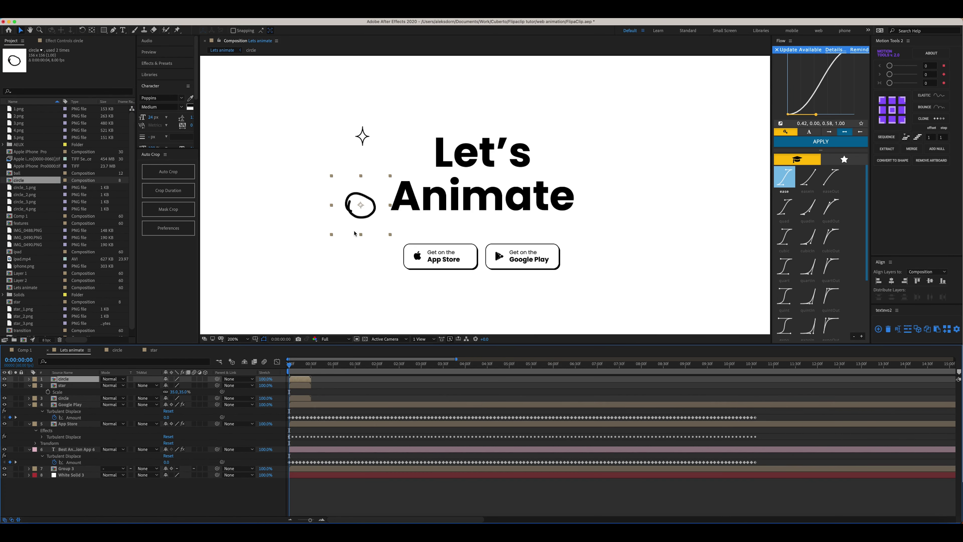
pyautogui.press('s')
pyautogui.moveTo(188, 386); pyautogui.dragTo(158, 387)
pyautogui.moveTo(368, 265); pyautogui.dragTo(350, 247)
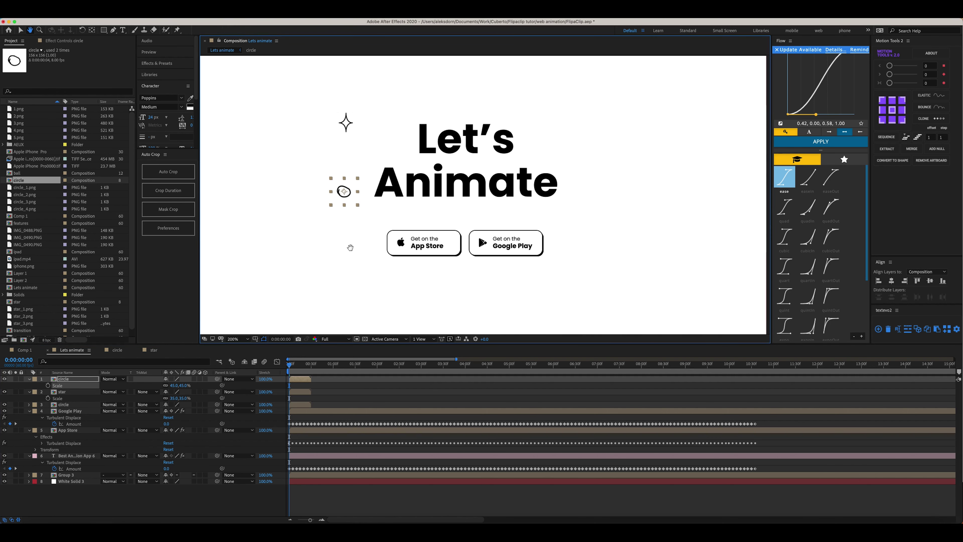
pyautogui.moveTo(176, 385); pyautogui.dragTo(171, 385)
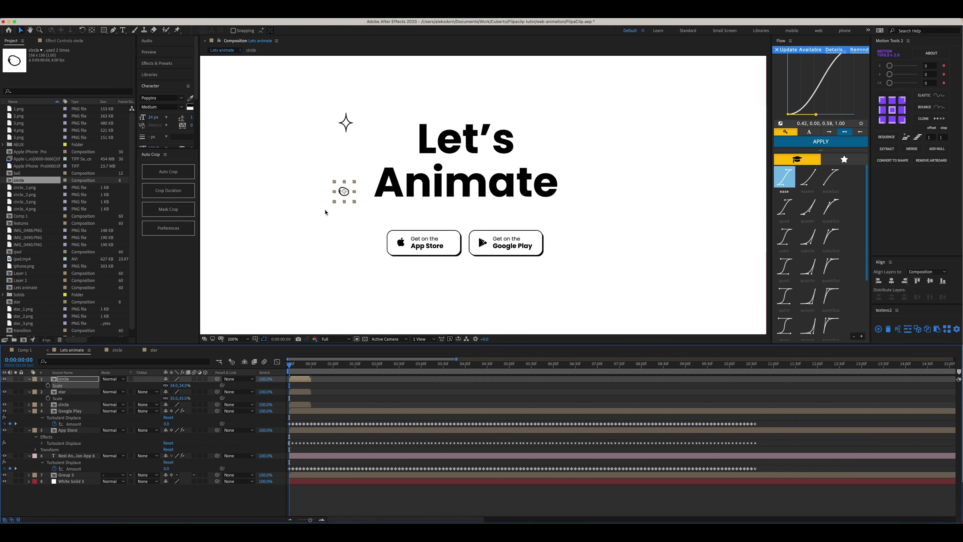
pyautogui.moveTo(344, 192); pyautogui.dragTo(336, 218)
# Delete the duplicate unscaled circle layer below the star layer in the Lets animate composition.
pyautogui.click(310, 391)
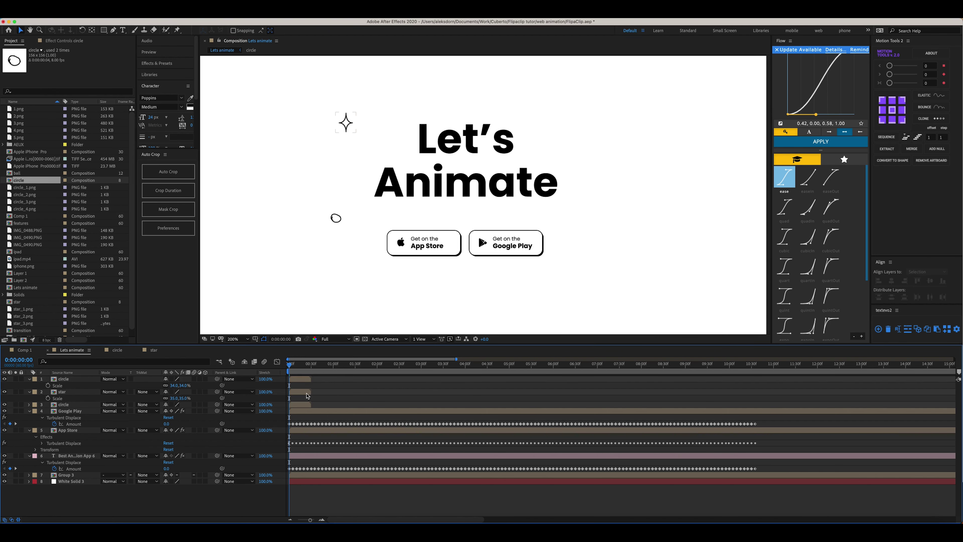
pyautogui.click(304, 406)
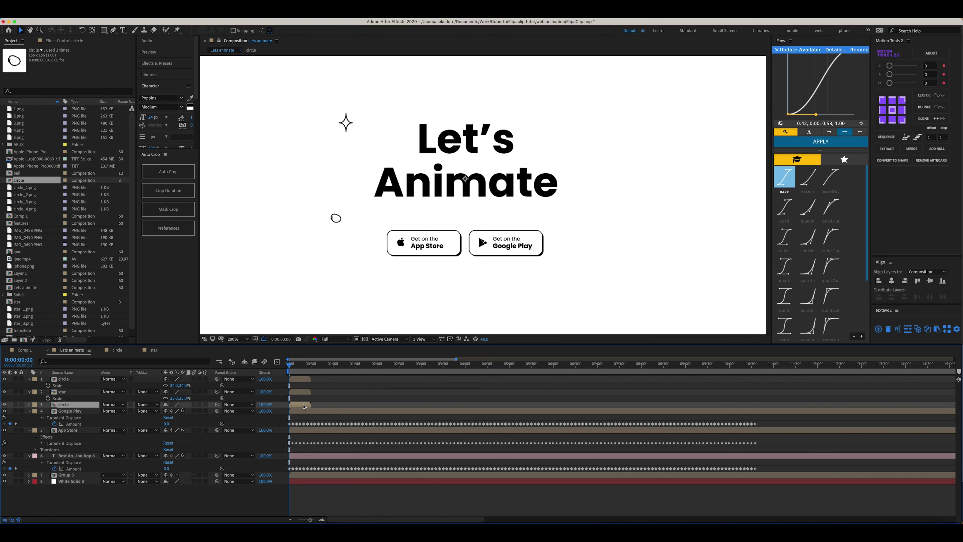
pyautogui.press('Delete')
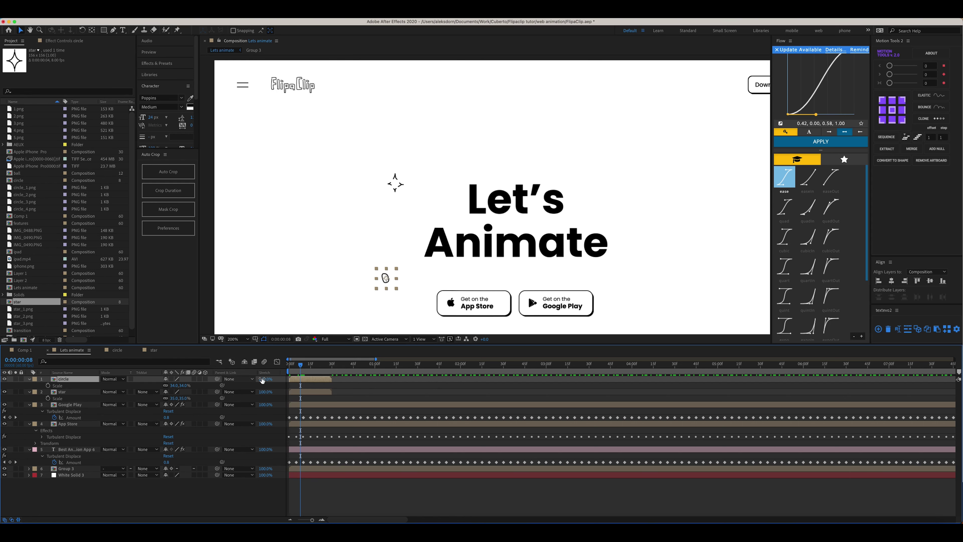
# Enable time remapping on the circle and star layers and extend them along the full visible timeline.
pyautogui.moveTo(300, 366); pyautogui.dragTo(289, 366)
pyautogui.rightClick(303, 379)
pyautogui.moveTo(380, 342)
pyautogui.click(414, 342)
pyautogui.click(305, 398)
pyautogui.rightClick(305, 398)
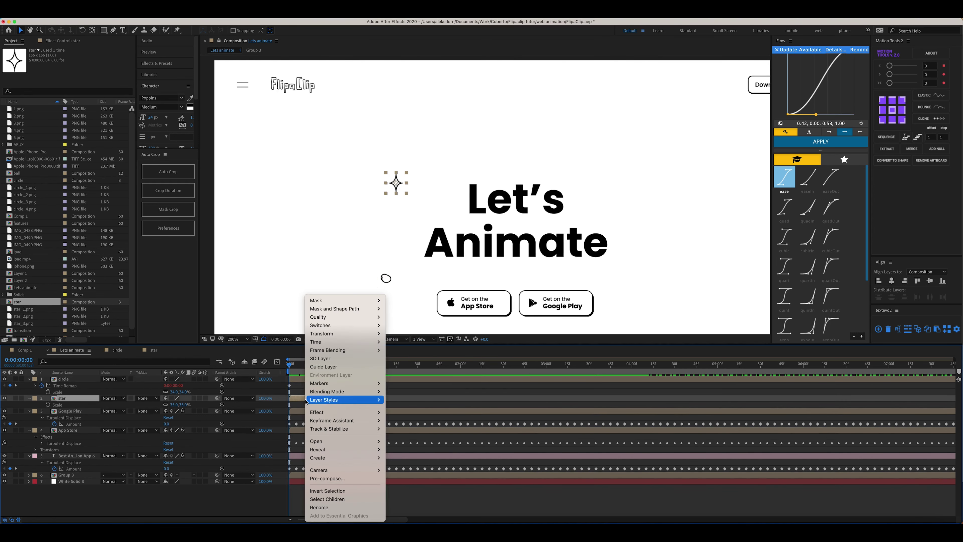
pyautogui.click(416, 342)
pyautogui.moveTo(334, 398); pyautogui.dragTo(937, 398)
pyautogui.press('space')
# Add a loopOut() expression to the star layer's Time Remap property and preview the looping animation.
pyautogui.click(71, 379)
pyautogui.click(67, 398)
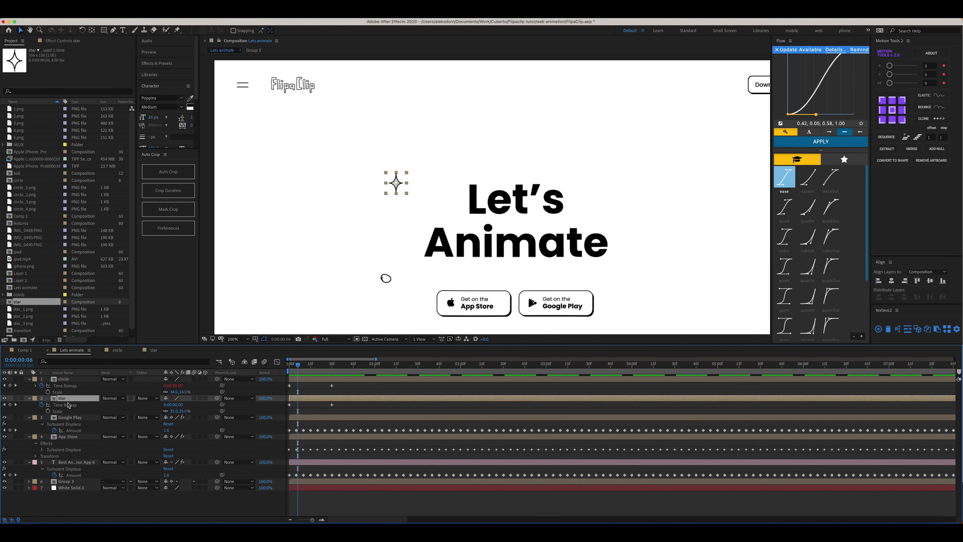
pyautogui.keyDown('alt'); pyautogui.click(41, 405); pyautogui.keyUp('alt')
pyautogui.write('loop')
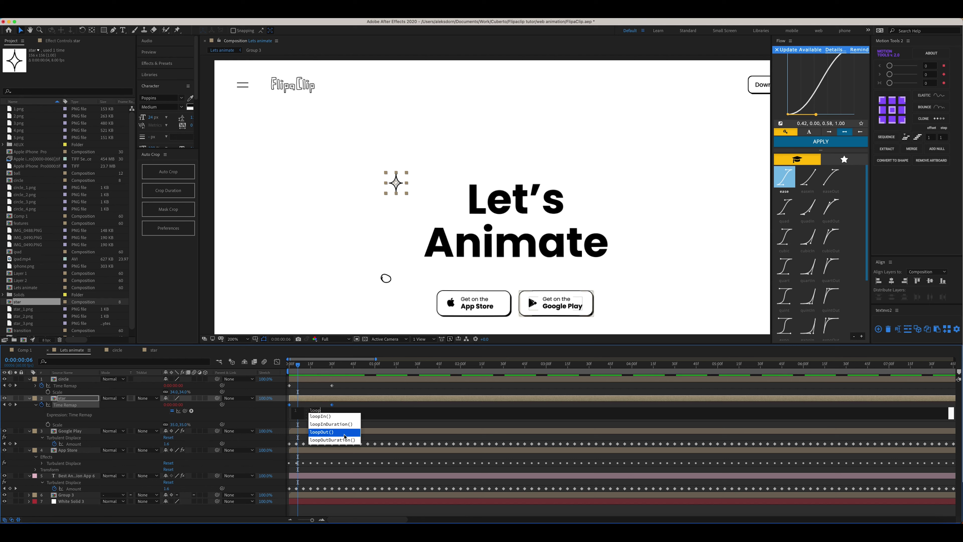
pyautogui.click(334, 432)
pyautogui.press('KP_Enter')
pyautogui.press('space')
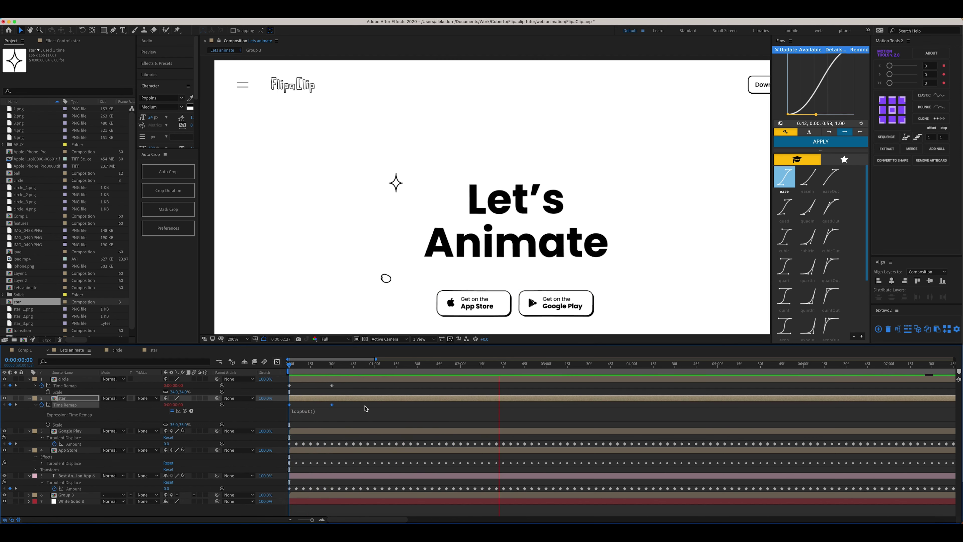
pyautogui.press('space')
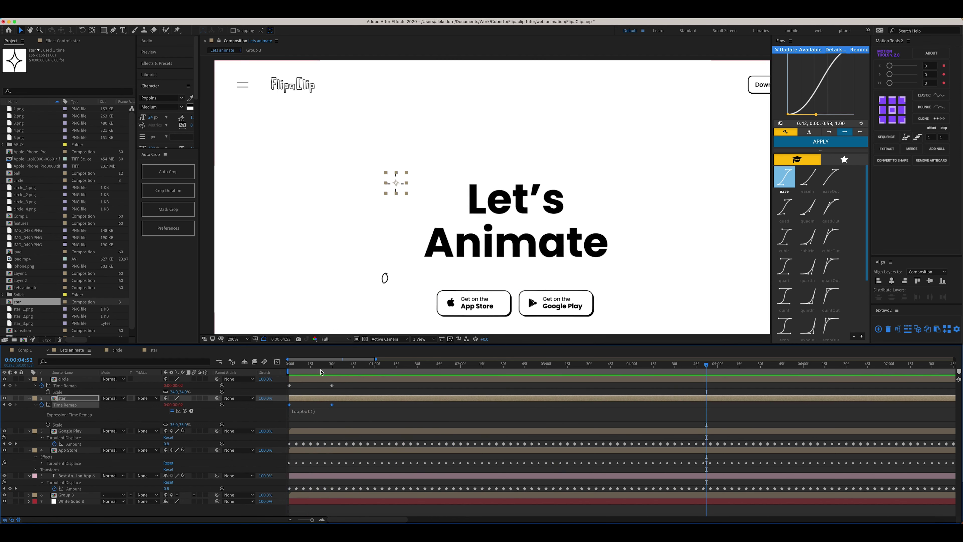
# Collapse the displayed properties of the circle and star layers in the timeline.
pyautogui.click(327, 379)
pyautogui.keyDown('shift'); pyautogui.click(327, 398); pyautogui.keyUp('shift')
pyautogui.press('u')
pyautogui.click(341, 284)
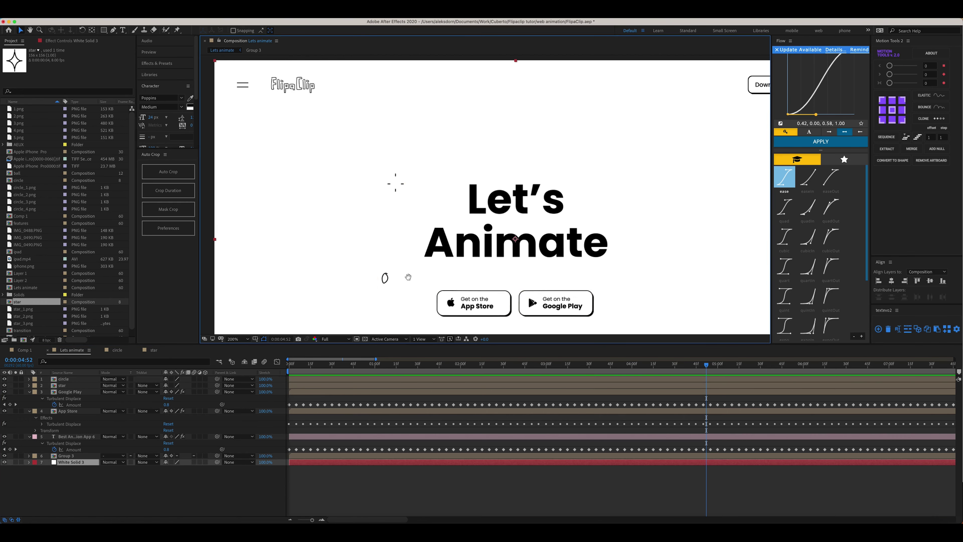
# Duplicate the circle layer and place the copy to the upper right of the Let's Animate headline.
pyautogui.moveTo(408, 277); pyautogui.dragTo(315, 257)
pyautogui.click(293, 258)
pyautogui.click(321, 386)
pyautogui.click(322, 379)
pyautogui.hotkey('ctrl', 'd')
pyautogui.moveTo(293, 259); pyautogui.dragTo(532, 152)
pyautogui.click(292, 259)
# Duplicate the star twice, placing one copy right of the Google Play button and one above the headline, and preview the composition.
pyautogui.click(304, 163)
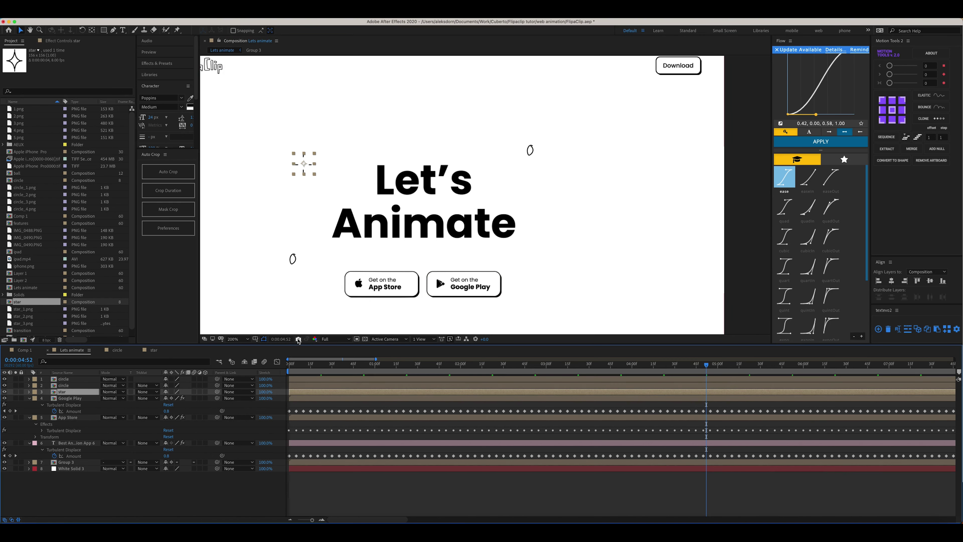
pyautogui.hotkey('ctrl', 'd')
pyautogui.moveTo(304, 164); pyautogui.dragTo(551, 270)
pyautogui.hotkey('ctrl', 'd')
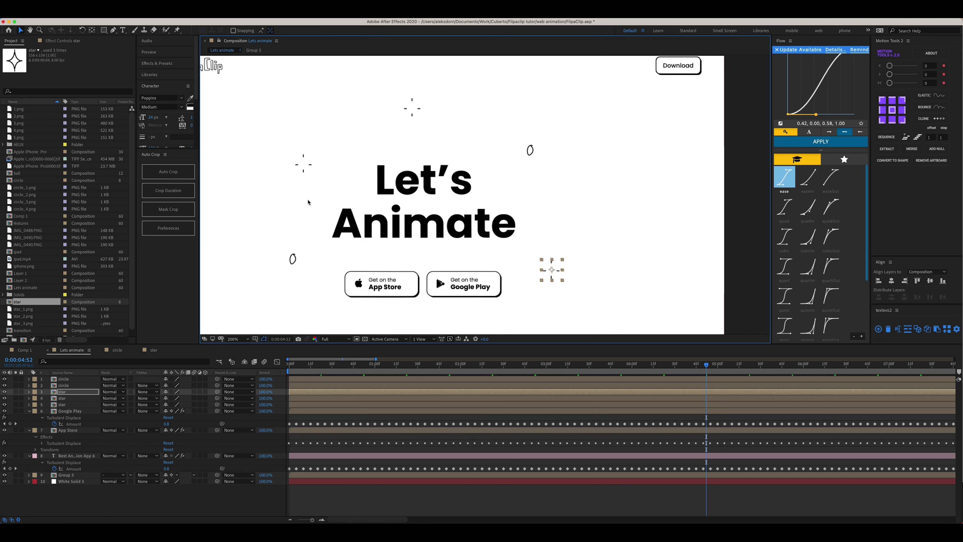
pyautogui.scroll(-2, 291, 201)
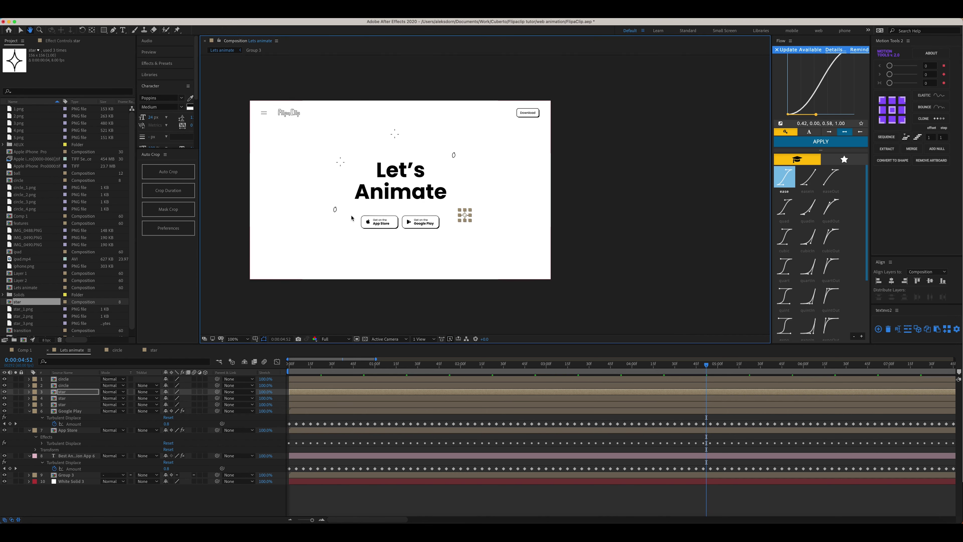
pyautogui.hscroll(-4, 370, 200)
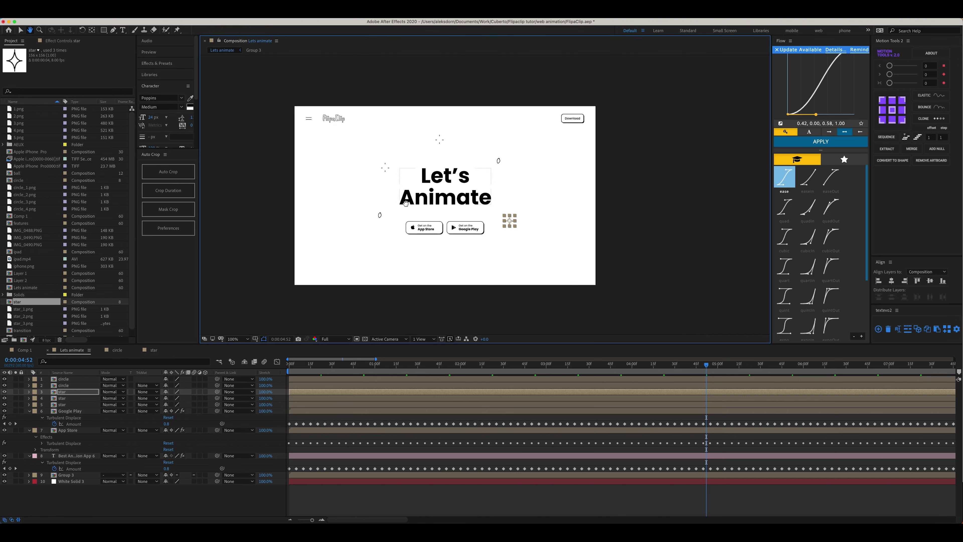
pyautogui.moveTo(301, 369); pyautogui.dragTo(275, 360)
pyautogui.press('space')
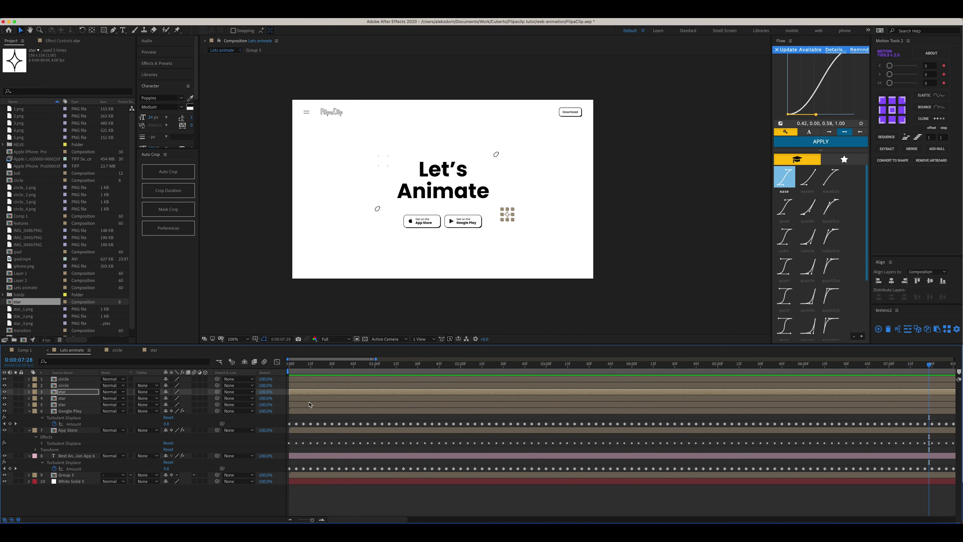
# Shift the layer of the star above the headline to start at frame 2 and preview the timing.
pyautogui.click(296, 379)
pyautogui.click(297, 366)
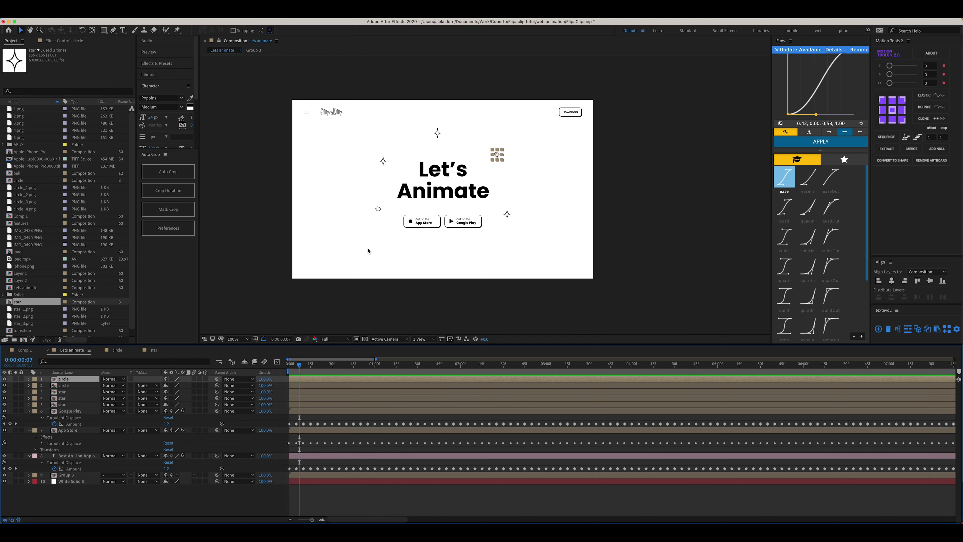
pyautogui.press('super+shift+a')
pyautogui.press('super+z')
pyautogui.press('=')
pyautogui.press('=')
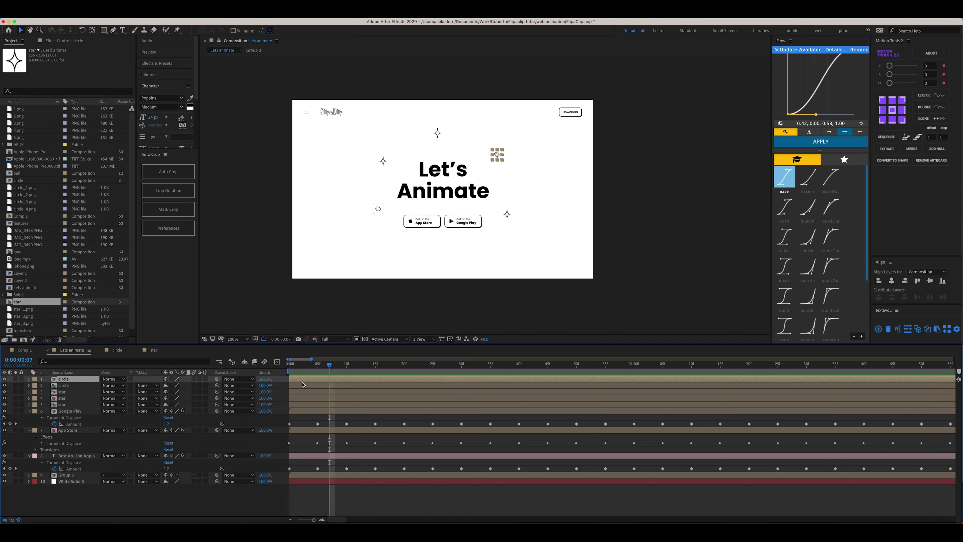
pyautogui.moveTo(302, 379); pyautogui.dragTo(306, 400)
pyautogui.click(296, 398)
pyautogui.press('space')
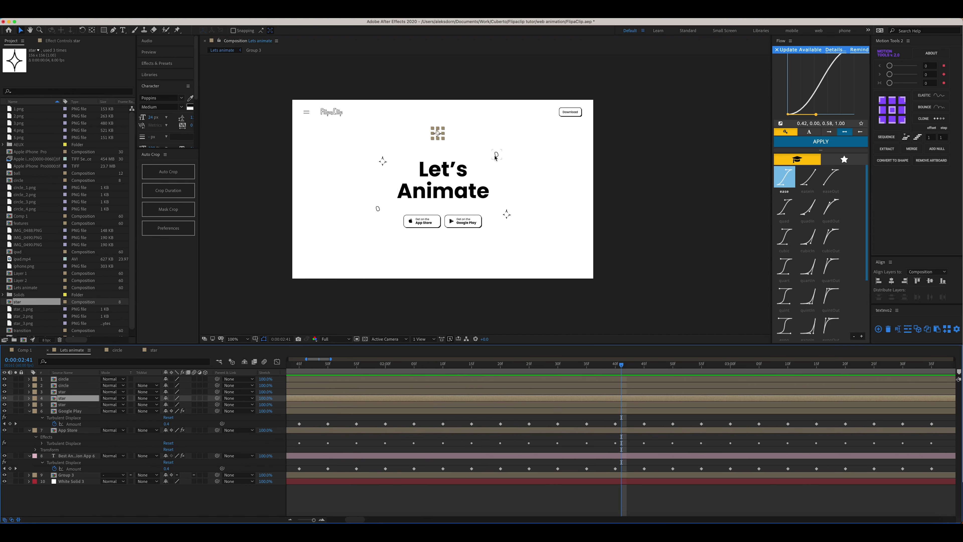
# Shift the layer of the star beside the Google Play button to start at frame 1 and preview the animation.
pyautogui.click(315, 380)
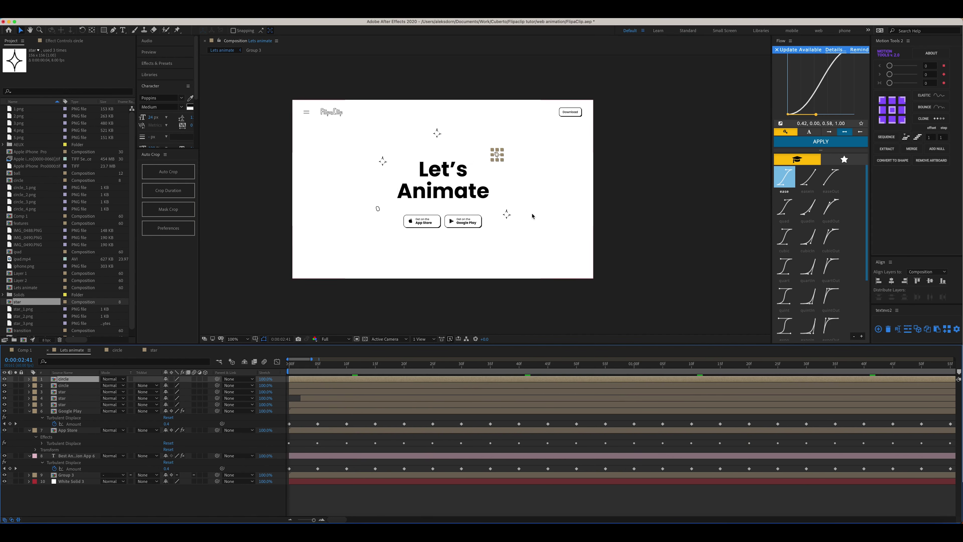
pyautogui.click(305, 392)
pyautogui.press('space')
pyautogui.hscroll(-10, 302, 379)
pyautogui.click(289, 365)
pyautogui.press('space')
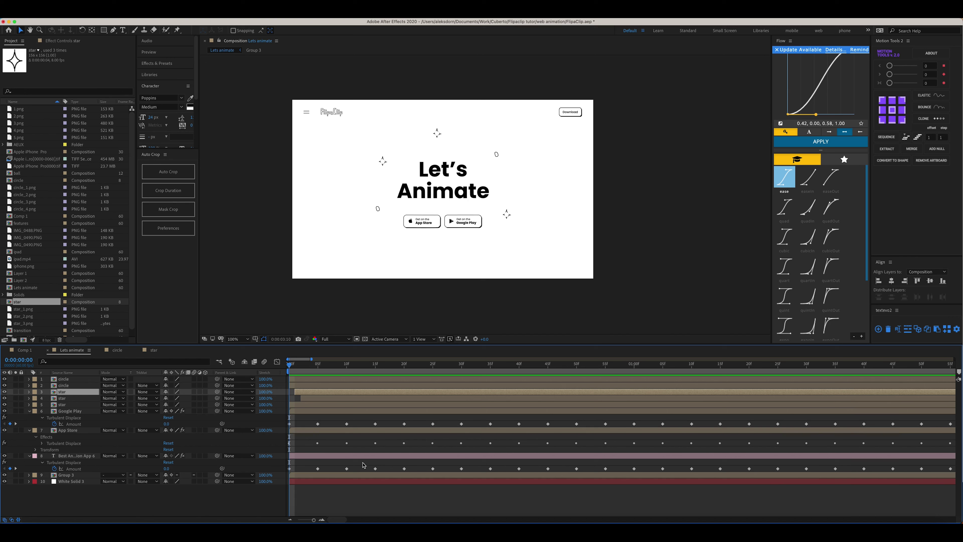
pyautogui.press('space')
# Stagger the stars further, starting the one beside Google Play at frame 2 and the one above the headline at frame 4.
pyautogui.hscroll(-10, 359, 391)
pyautogui.moveTo(296, 366); pyautogui.dragTo(301, 366)
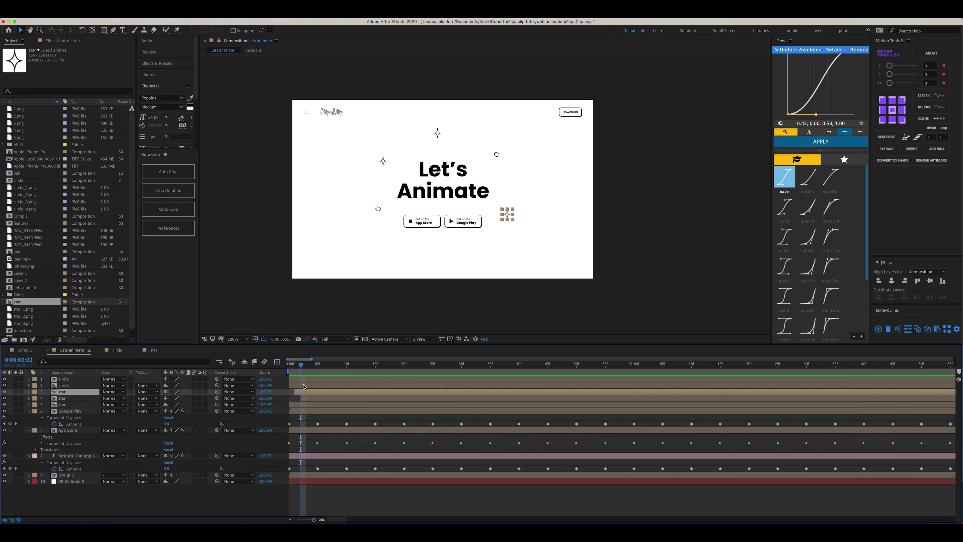
pyautogui.moveTo(307, 399); pyautogui.dragTo(321, 401)
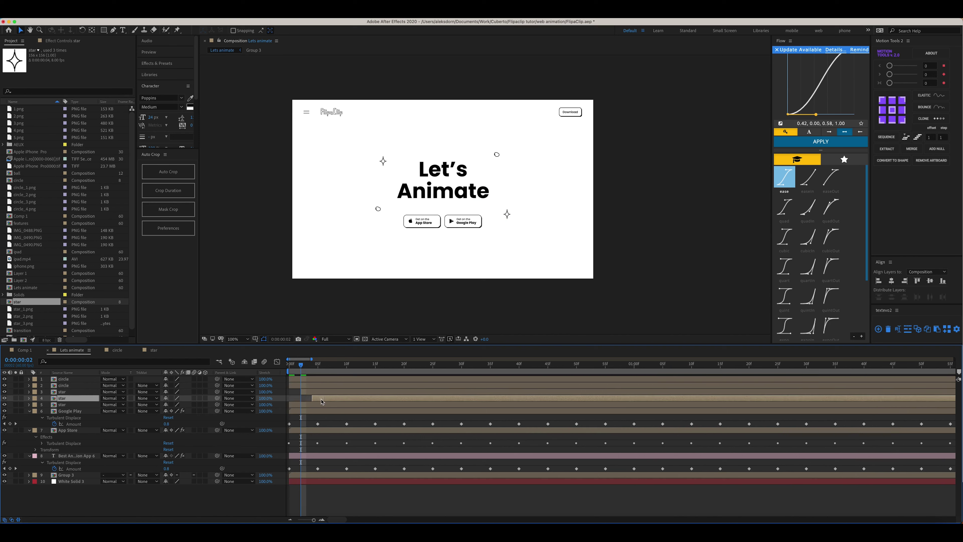
# Preview the staggered stars and circles around the headline from the first frame, both at full view and up close.
pyautogui.moveTo(303, 365); pyautogui.dragTo(324, 365)
pyautogui.press('Home')
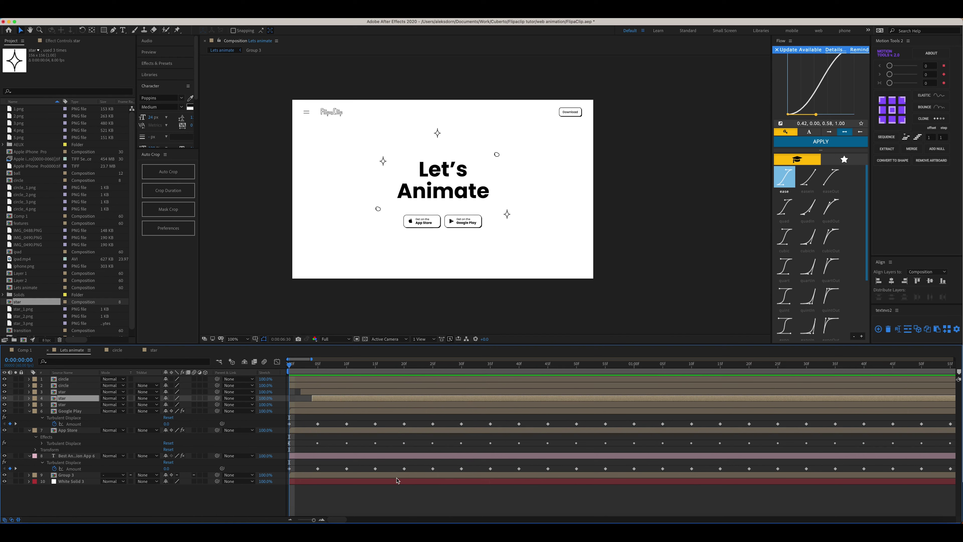
pyautogui.press('space')
pyautogui.scroll(2, 441, 211)
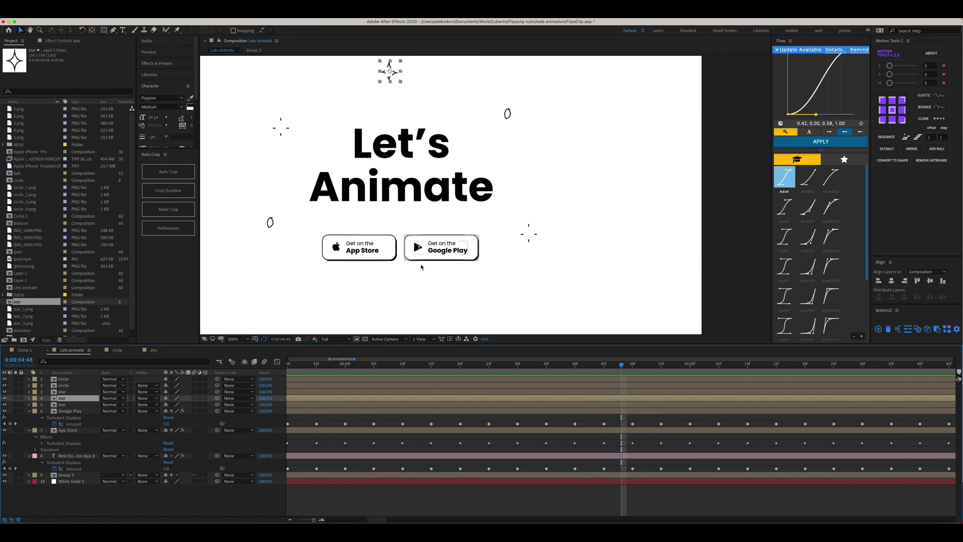
pyautogui.hscroll(-5, 344, 371)
pyautogui.press('Home')
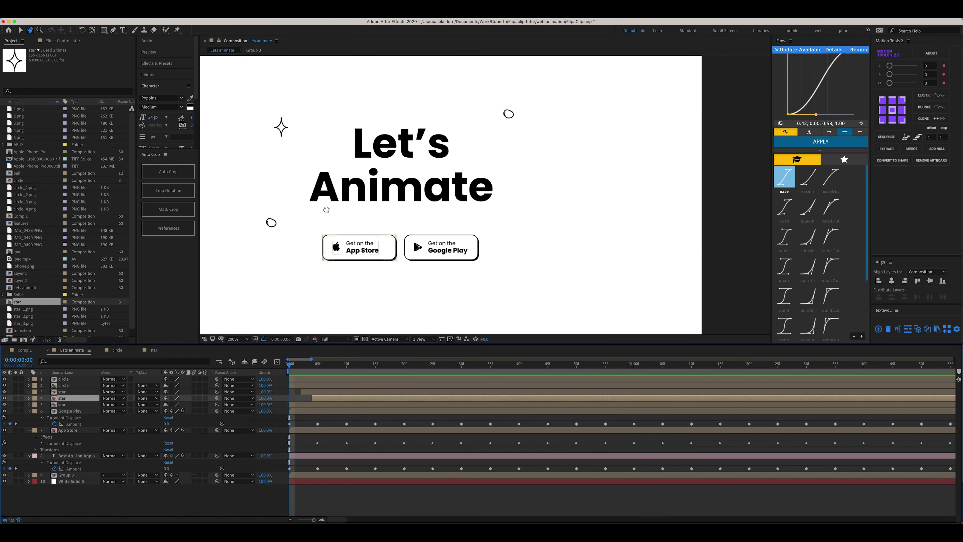
pyautogui.moveTo(324, 209); pyautogui.dragTo(362, 224)
pyautogui.press('space')
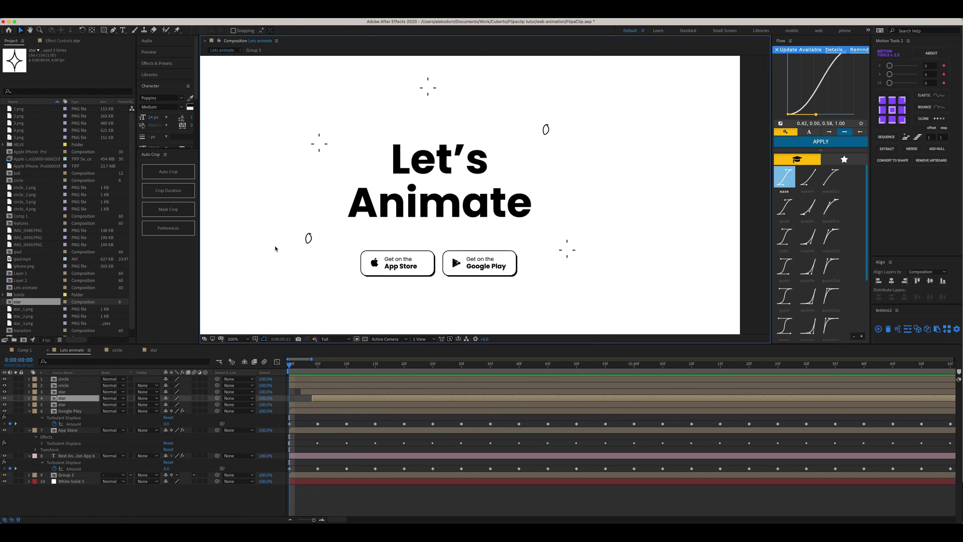
pyautogui.press('space')
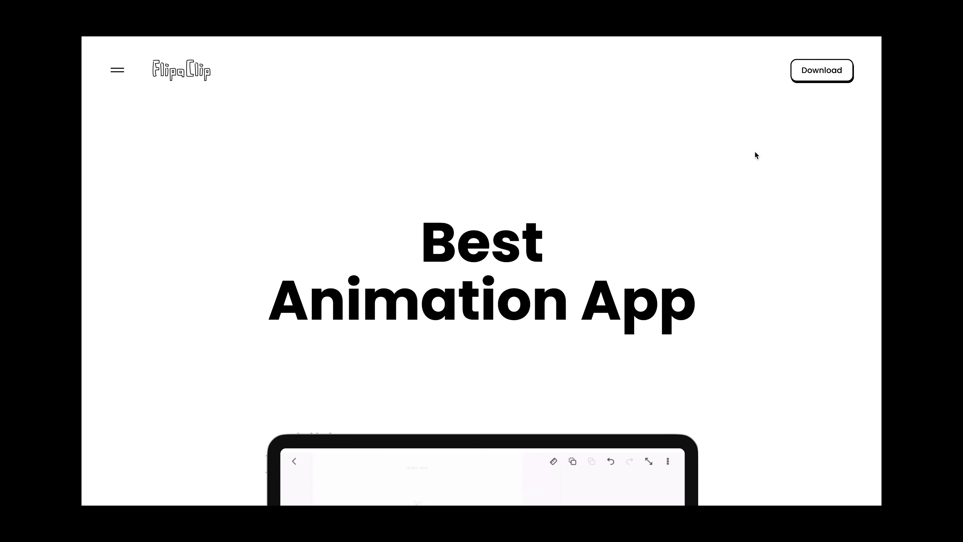
# Review the finished FlipaClip desktop page's scroll animations from the Best Animation App hero through the statistics, drawing tools and frame playback sections.
pyautogui.scroll(-10, 755, 153)
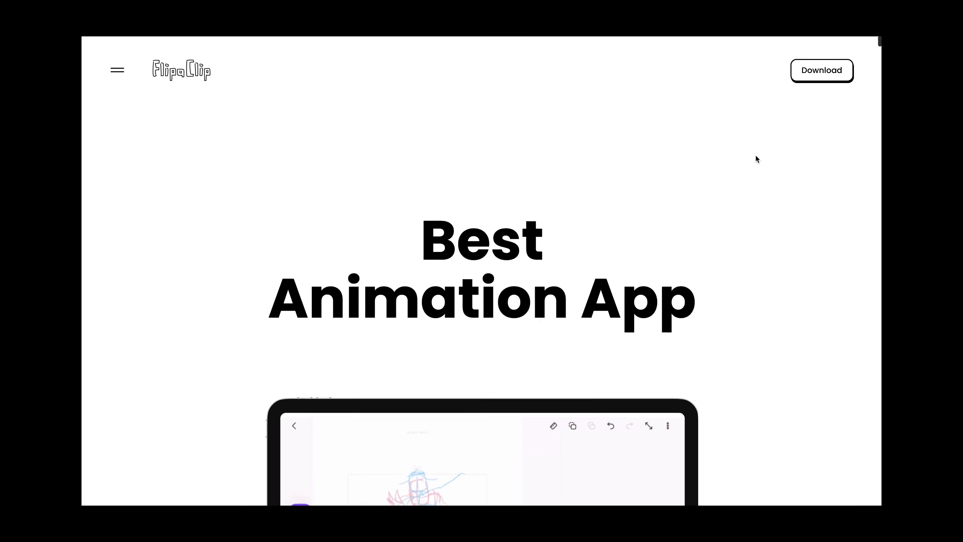
pyautogui.scroll(-5, 753, 162)
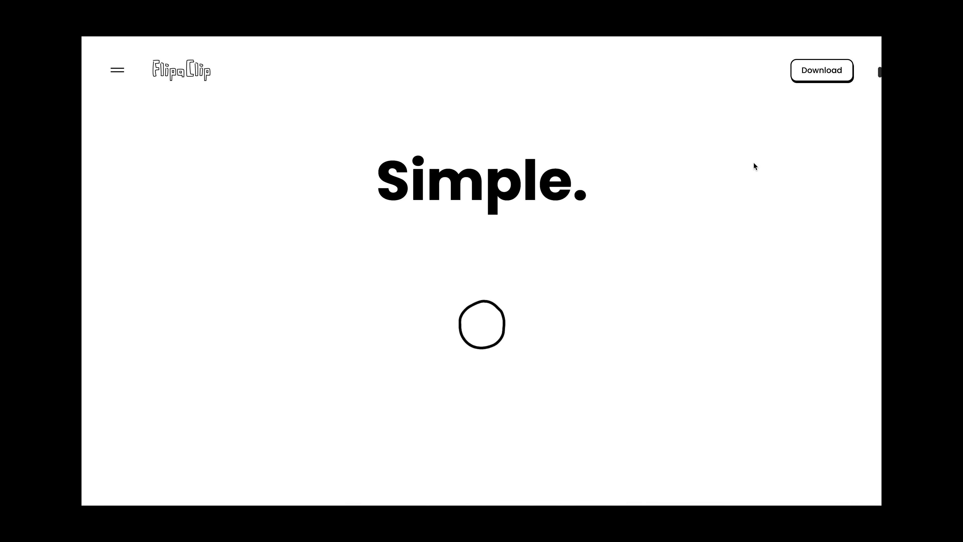
pyautogui.scroll(-5, 754, 163)
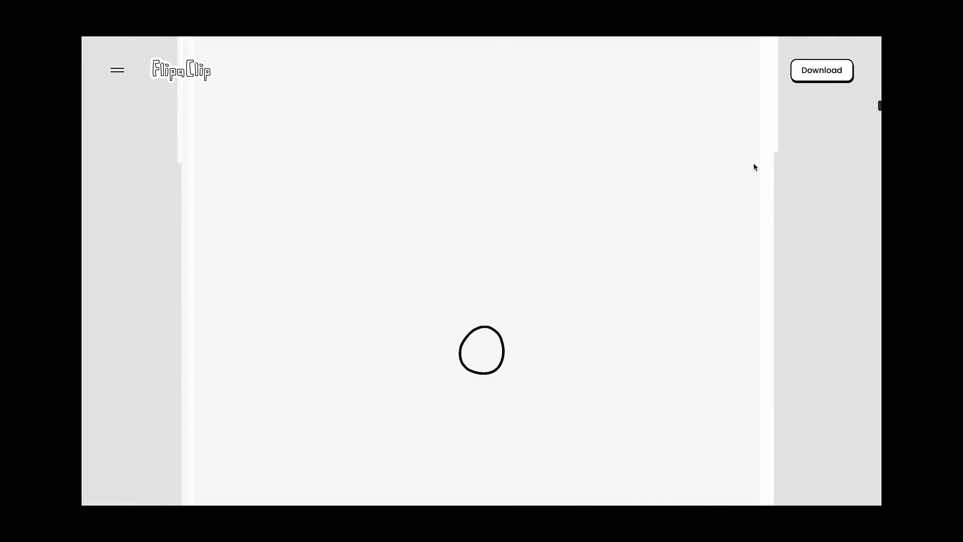
pyautogui.scroll(-5, 753, 166)
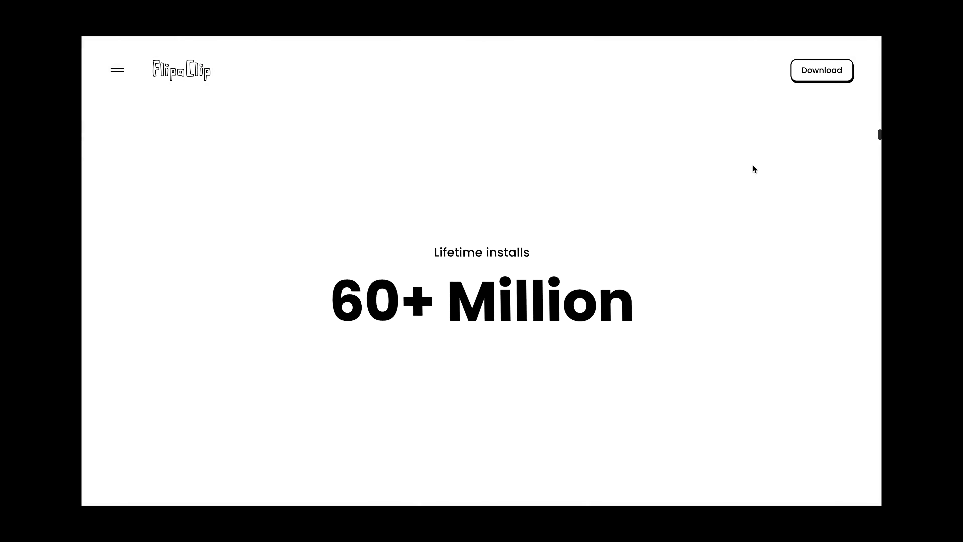
pyautogui.scroll(-5, 753, 165)
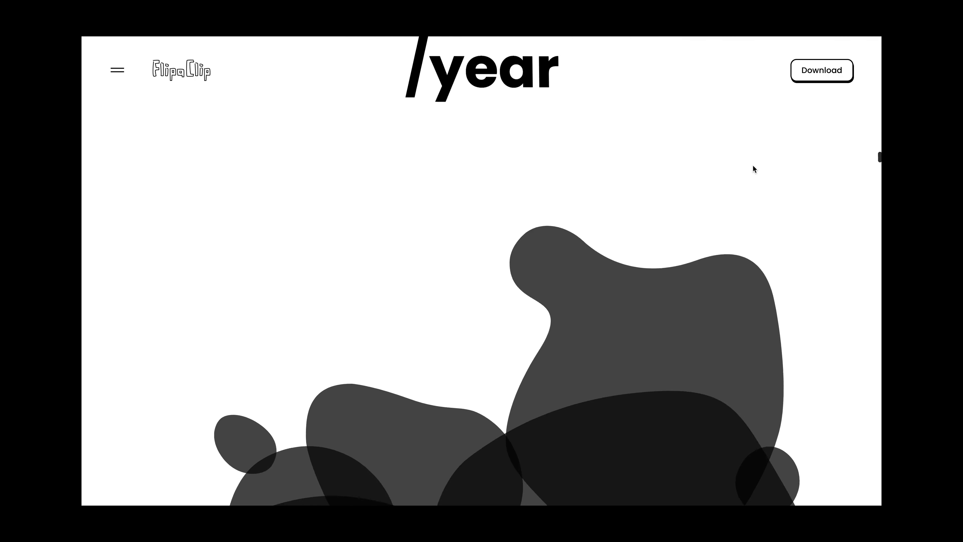
pyautogui.scroll(-5, 754, 167)
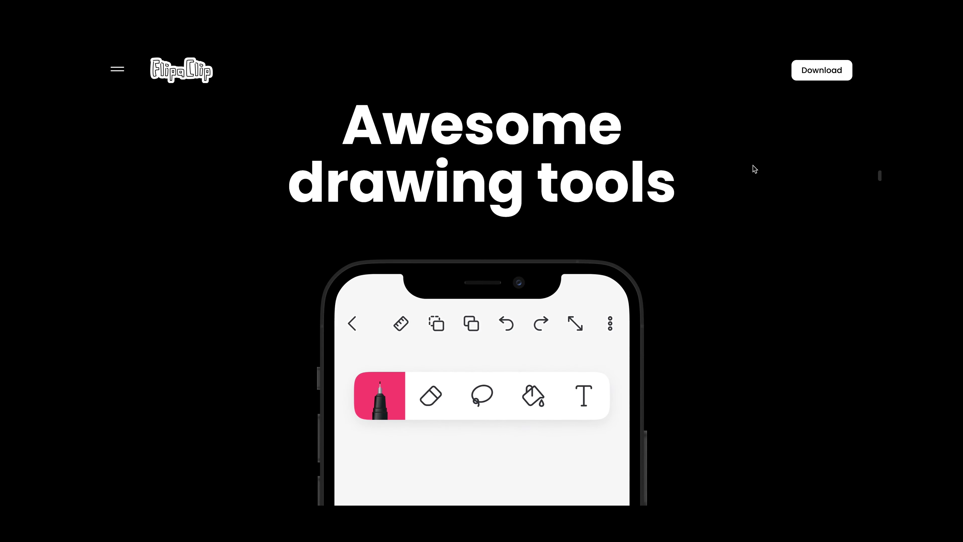
pyautogui.scroll(-5, 755, 169)
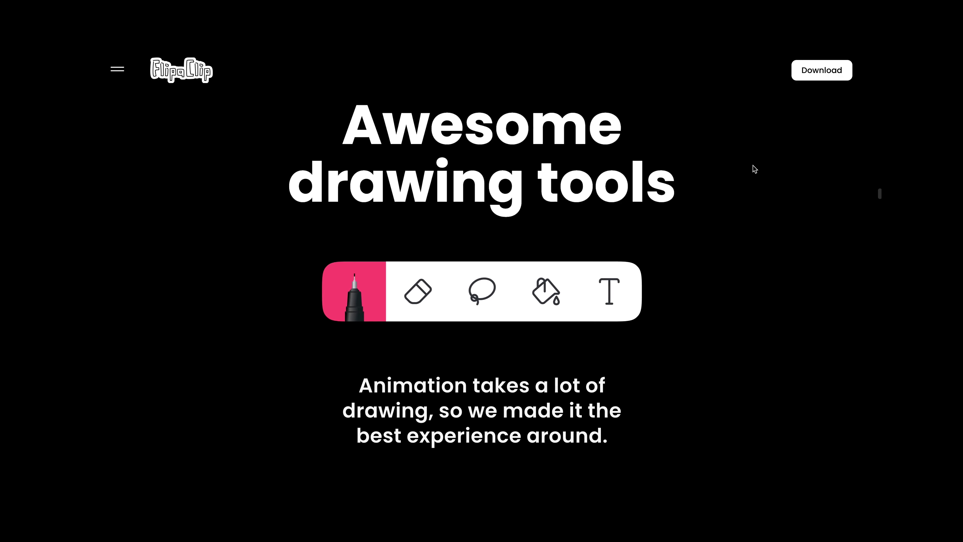
pyautogui.scroll(-3, 754, 168)
pyautogui.scroll(-5, 753, 169)
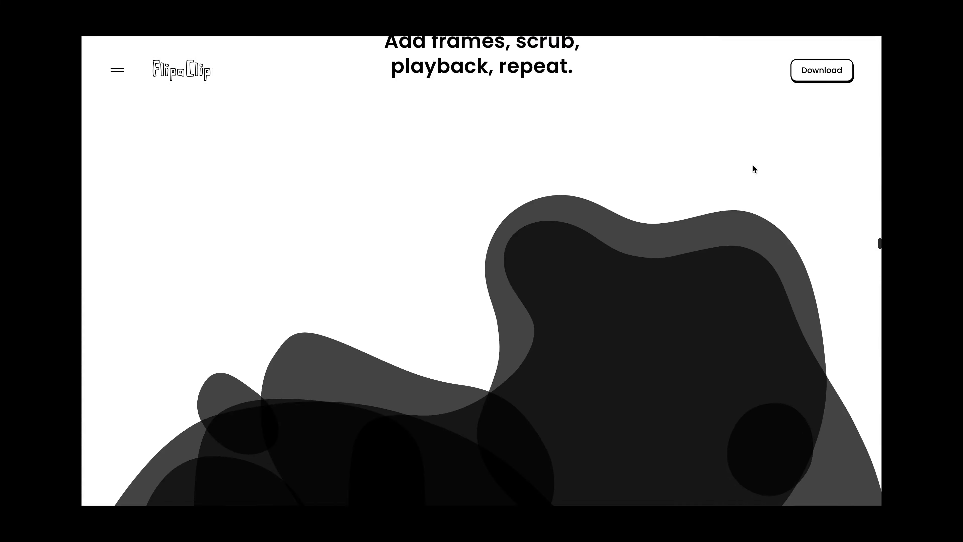
# Examine the scroll animations of the layers, Make it sing!, audio and rotoscope sections on the FlipaClip desktop page.
pyautogui.scroll(-3, 755, 169)
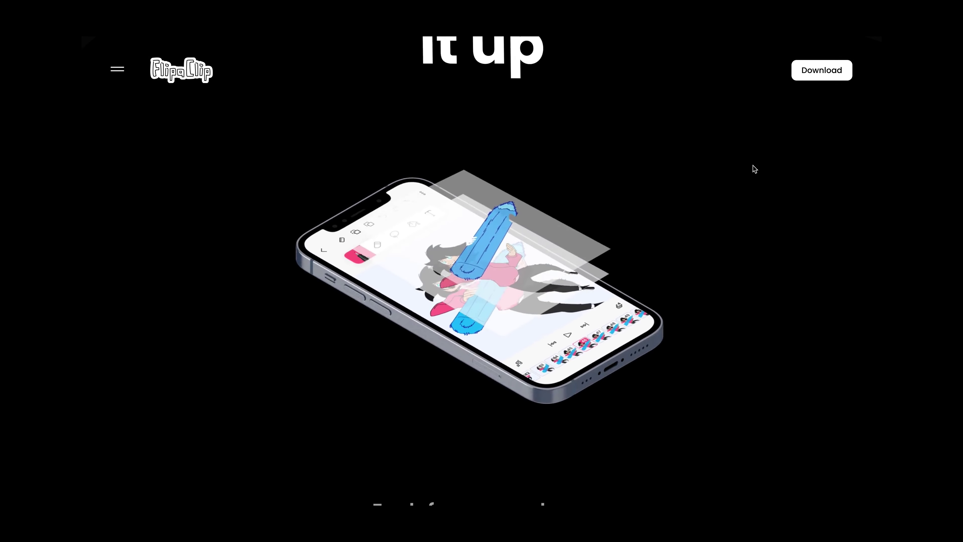
pyautogui.scroll(-5, 755, 169)
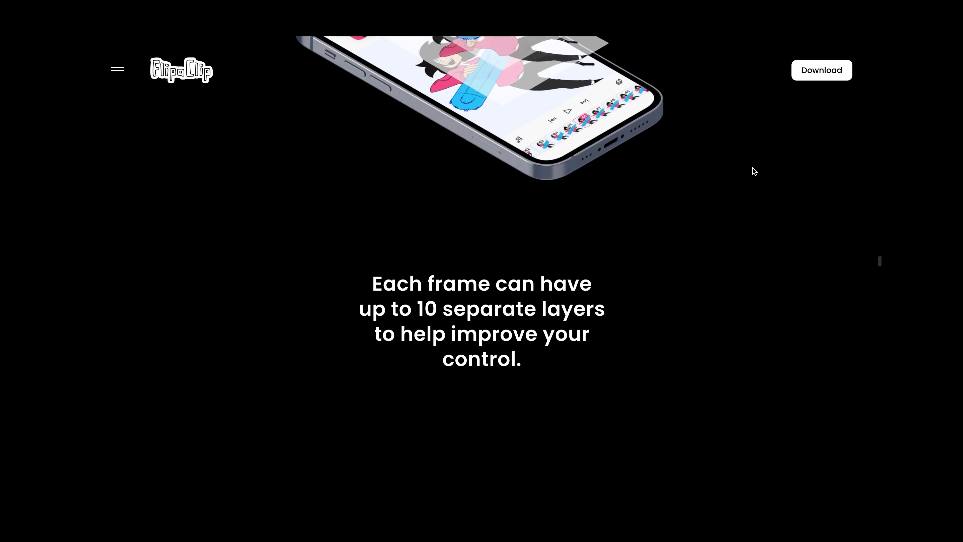
pyautogui.scroll(-5, 755, 171)
pyautogui.scroll(-3, 755, 172)
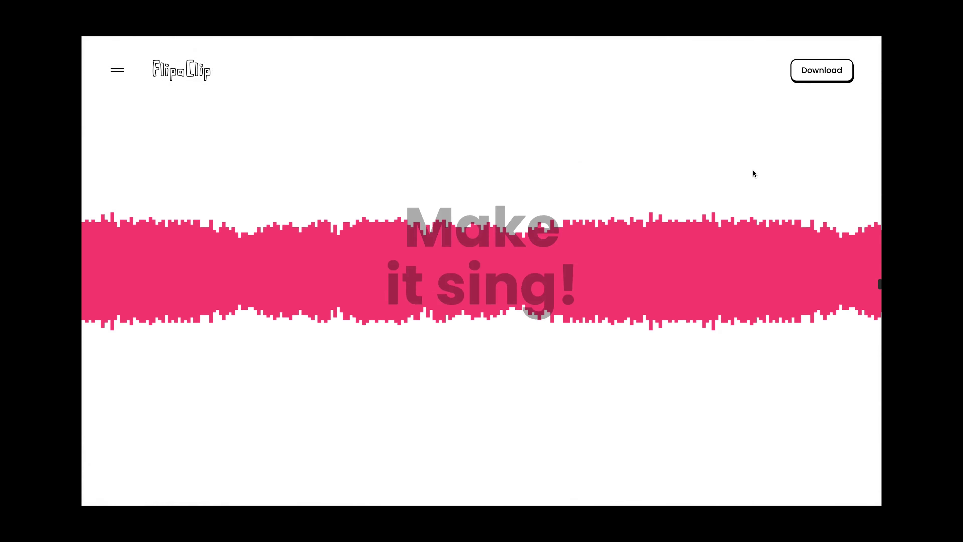
pyautogui.scroll(-5, 753, 174)
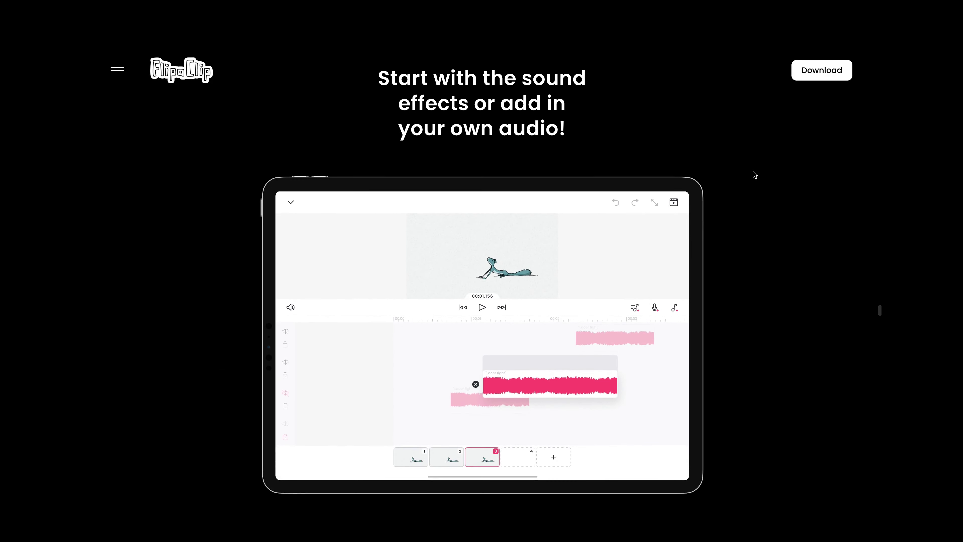
pyautogui.scroll(-5, 755, 174)
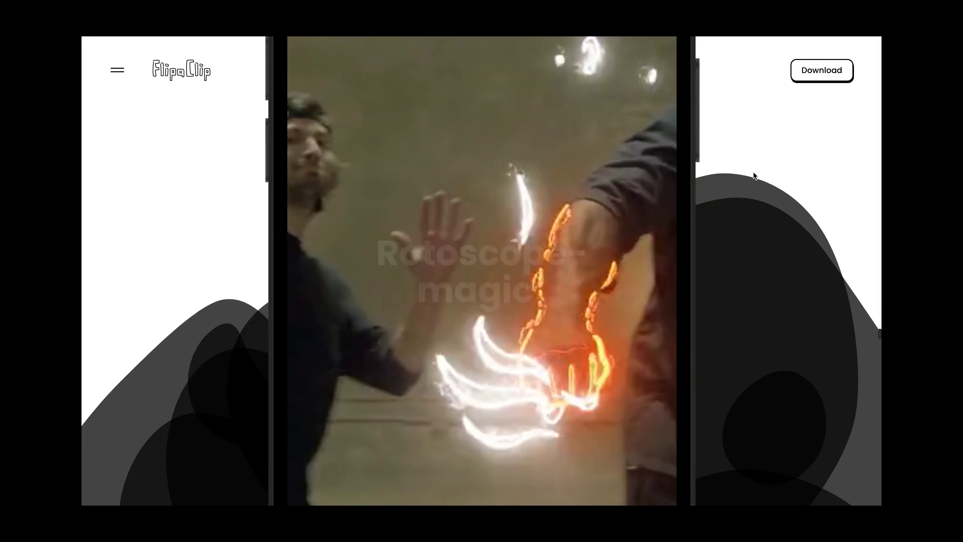
pyautogui.scroll(-5, 754, 175)
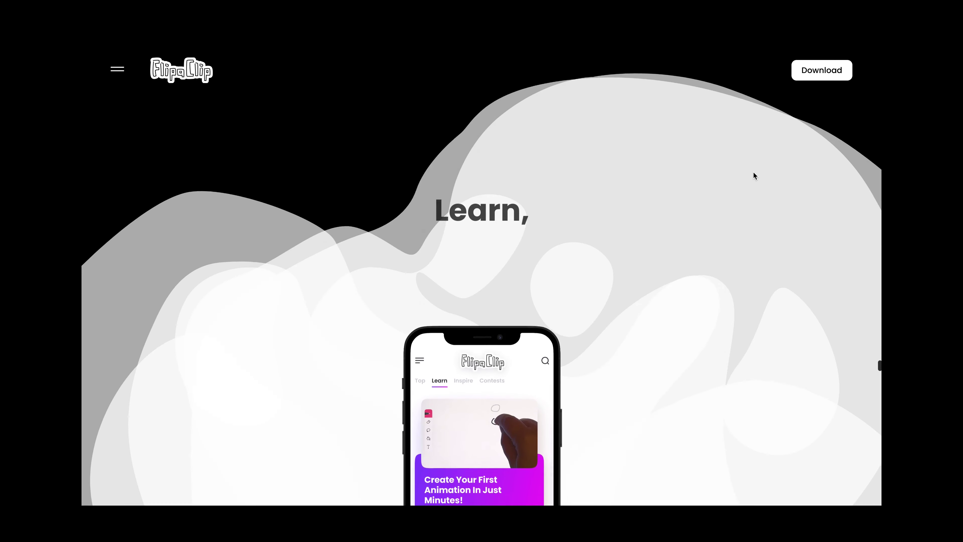
# Examine the rest of the desktop page, from the learning and Share anywhere! sections to the Let's Animate headline with its stars and circles.
pyautogui.scroll(-2, 754, 172)
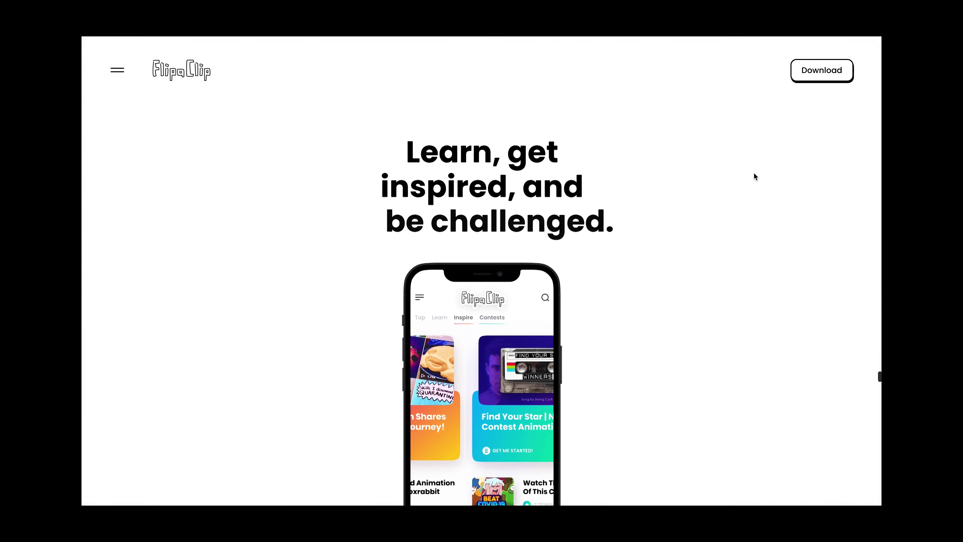
pyautogui.scroll(-5, 754, 173)
pyautogui.scroll(-10, 755, 178)
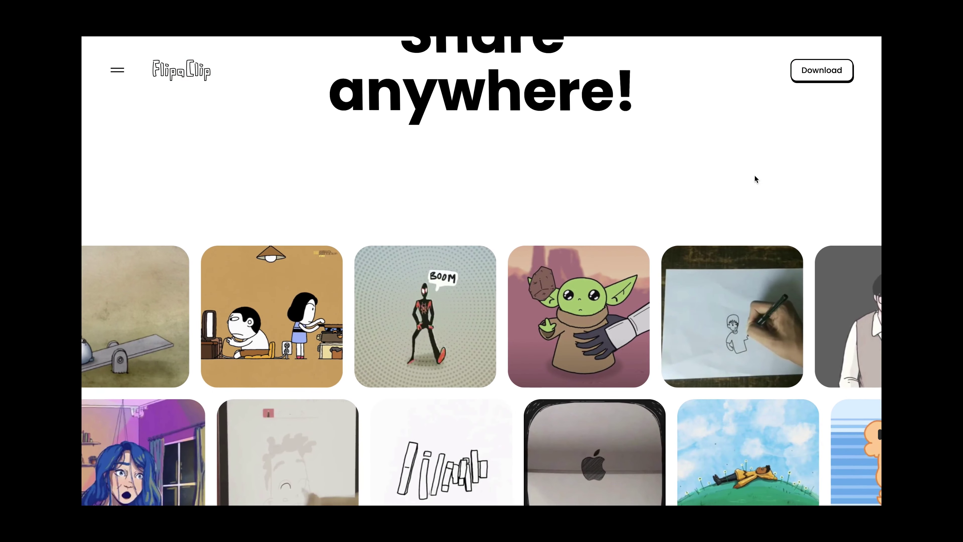
pyautogui.scroll(-8, 755, 179)
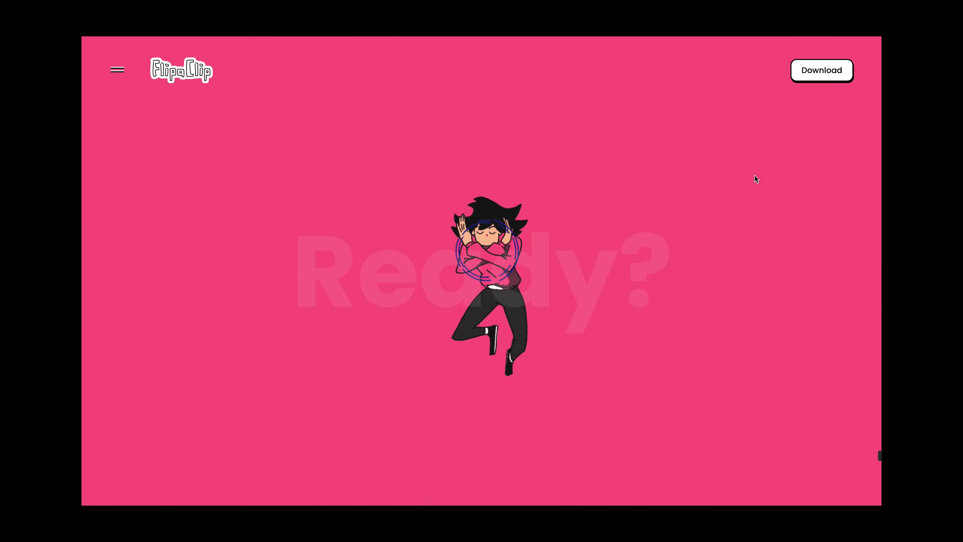
pyautogui.scroll(-5, 755, 176)
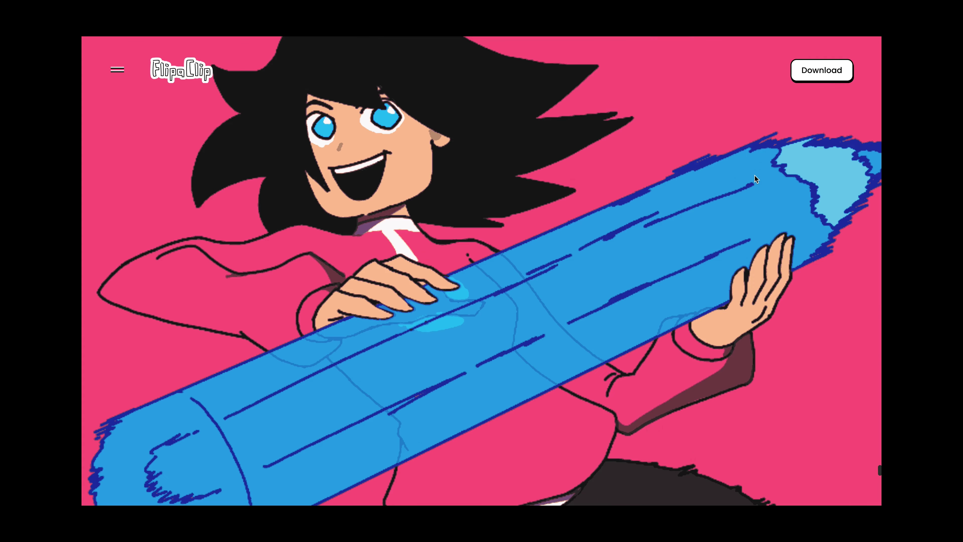
pyautogui.scroll(-2, 755, 178)
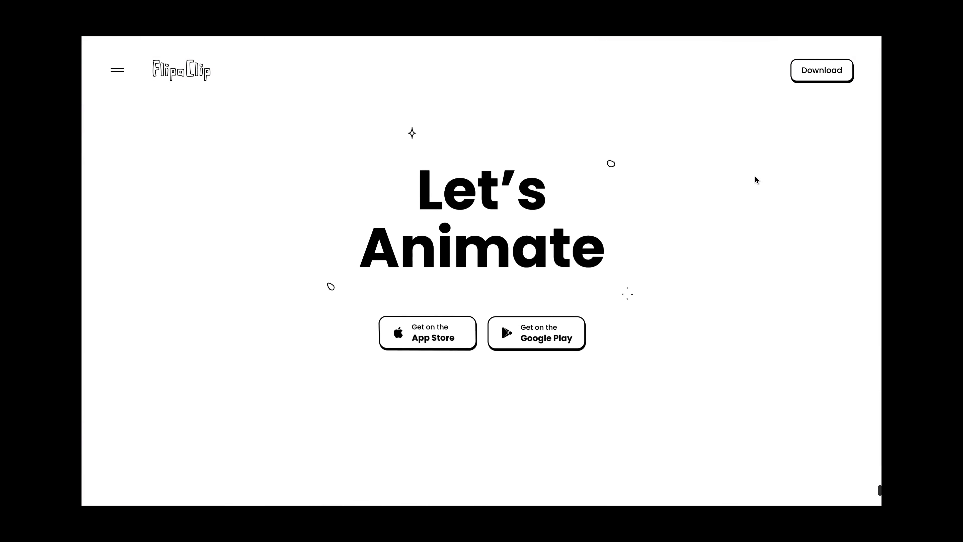
pyautogui.scroll(-1, 756, 177)
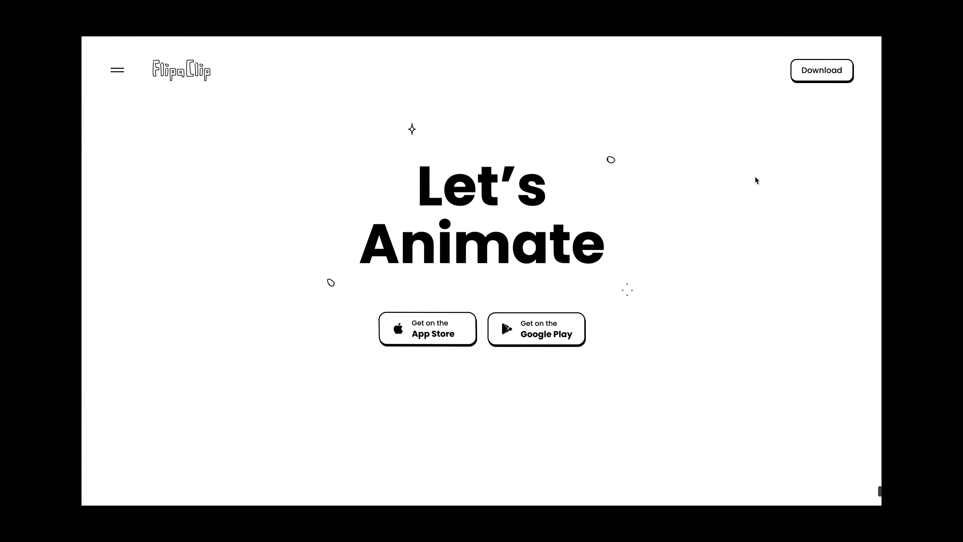
pyautogui.scroll(-5, 754, 181)
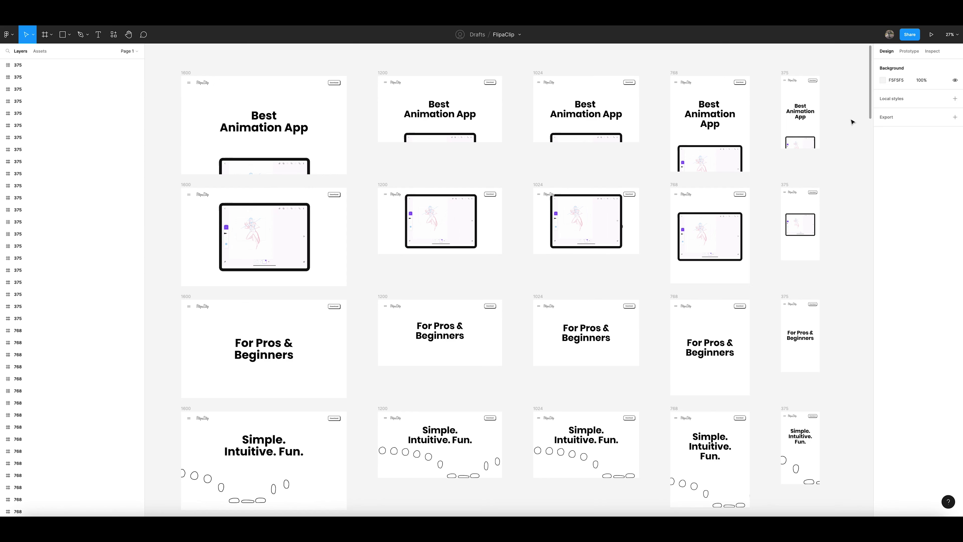
# In the FlipaClip file in Figma, review the responsive frames at 1600, 1200, 1024, 768 and 375 widths down to the closing sections.
pyautogui.scroll(-5, 851, 121)
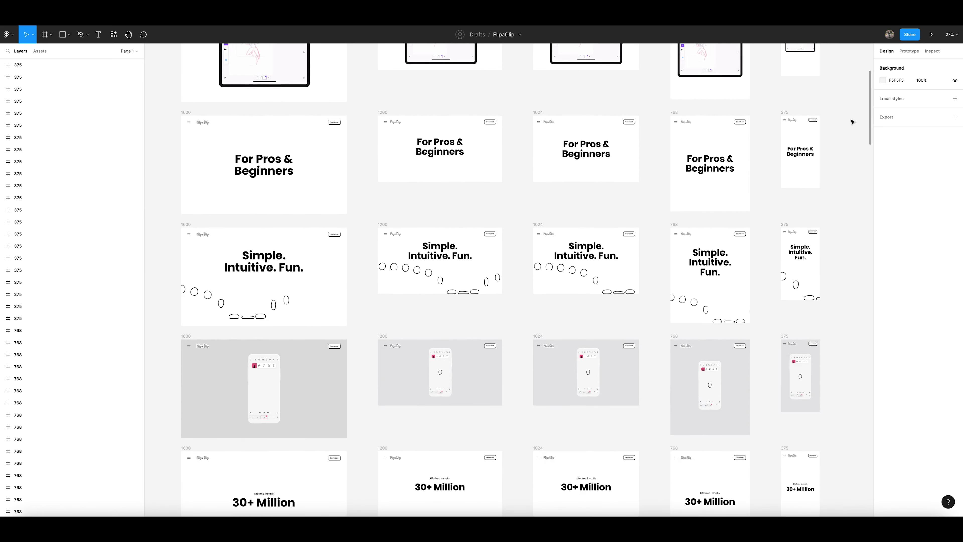
pyautogui.scroll(-8, 852, 121)
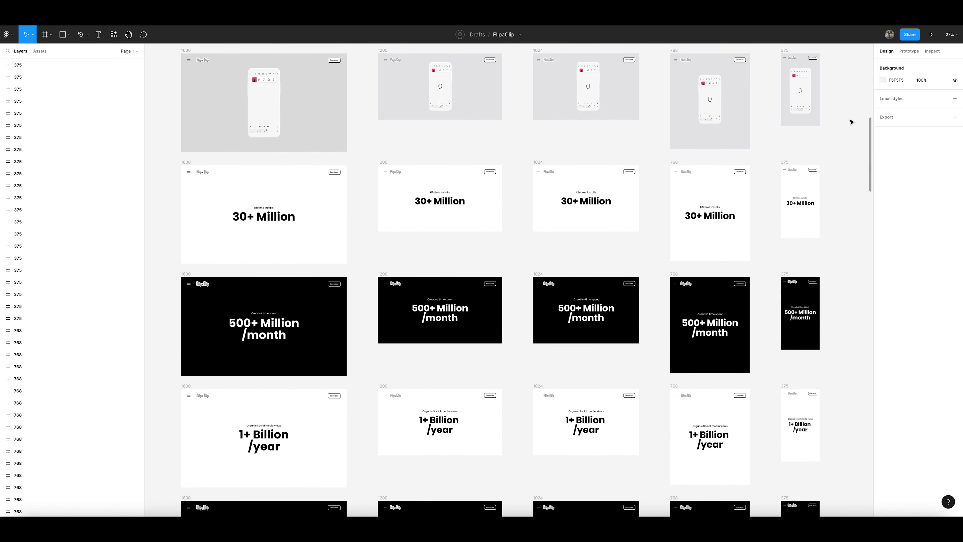
pyautogui.scroll(-8, 851, 122)
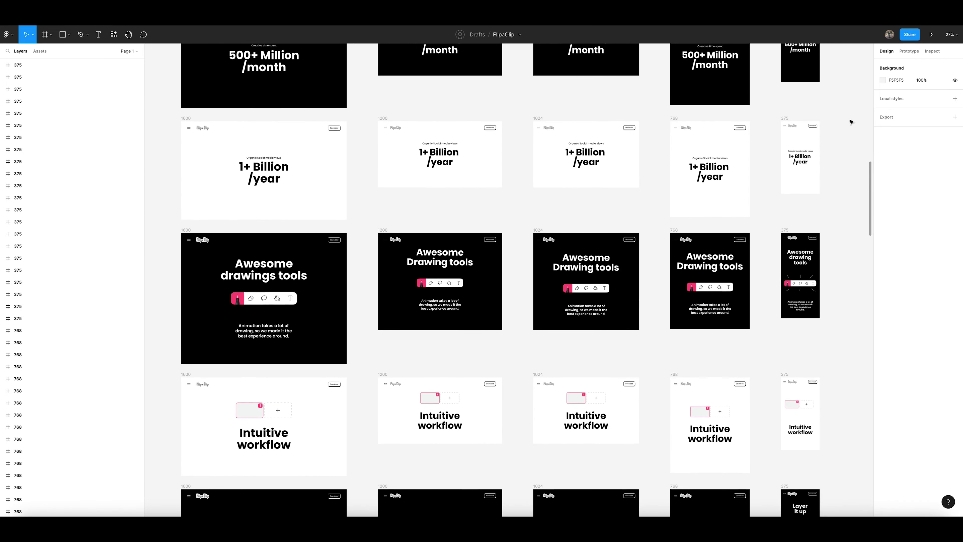
pyautogui.scroll(-9, 852, 122)
pyautogui.scroll(-8, 851, 122)
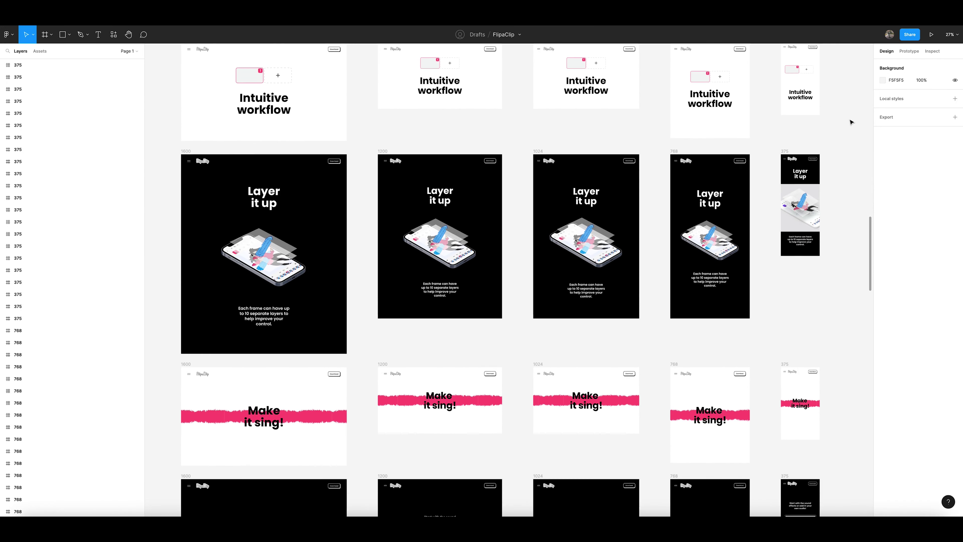
pyautogui.scroll(-18, 851, 121)
pyautogui.scroll(-8, 851, 121)
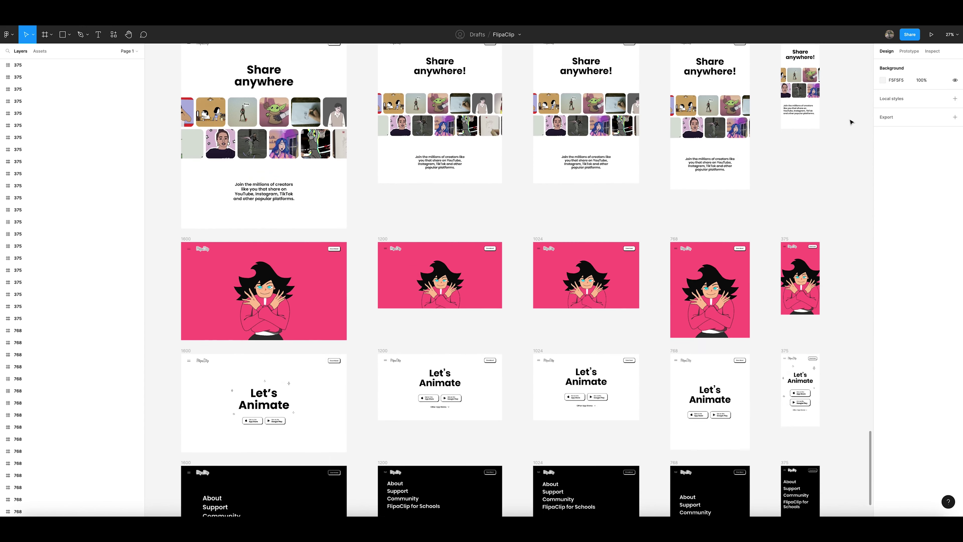
pyautogui.scroll(-3, 852, 121)
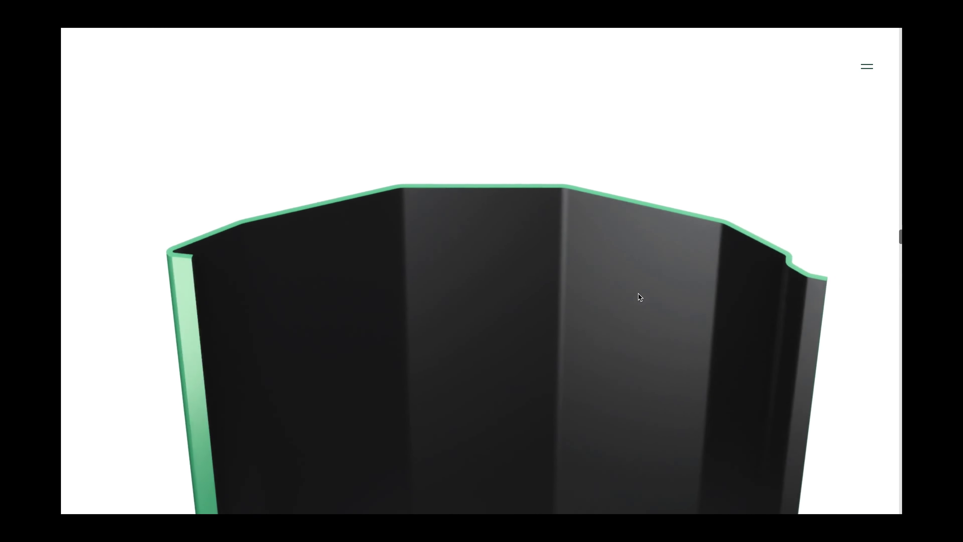
# Switch to the metal pipe website and examine how the green 3D pipe rotates alongside the zinc coating and no-welding texts.
pyautogui.scroll(-5, 639, 293)
pyautogui.scroll(-3, 625, 293)
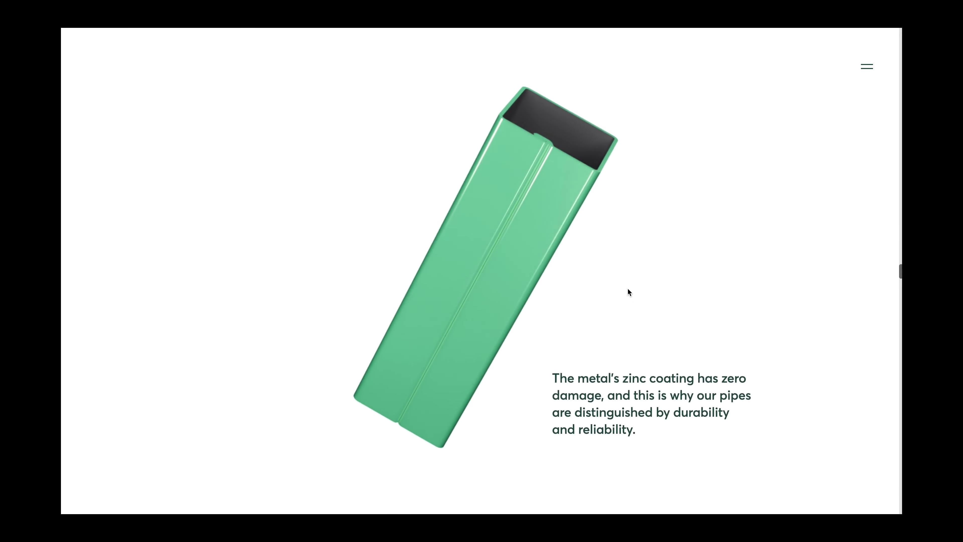
pyautogui.scroll(-4, 616, 288)
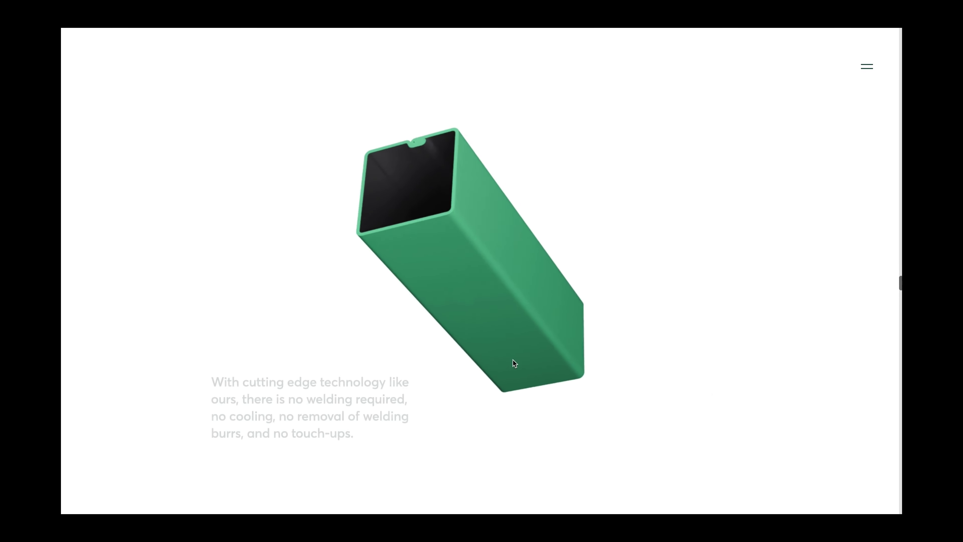
pyautogui.scroll(-3, 354, 305)
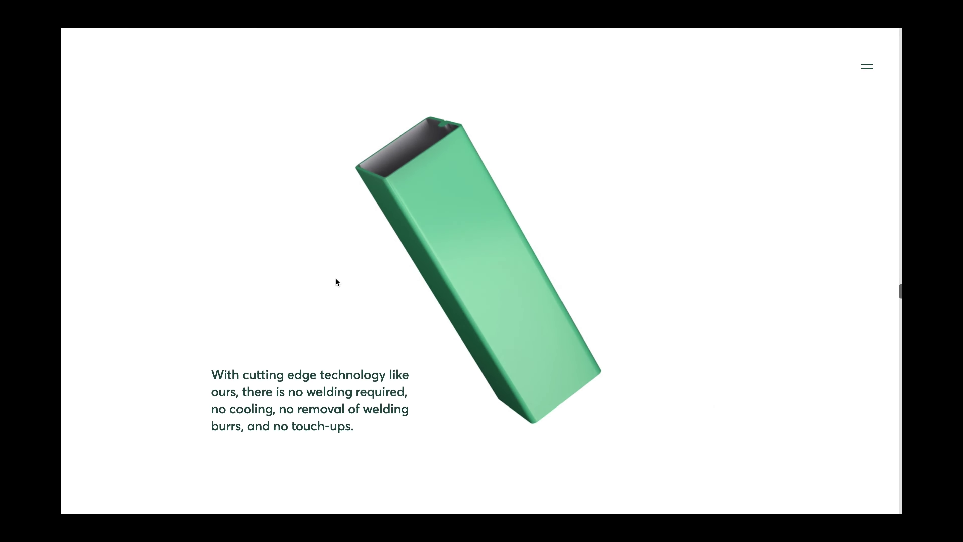
pyautogui.scroll(-5, 338, 282)
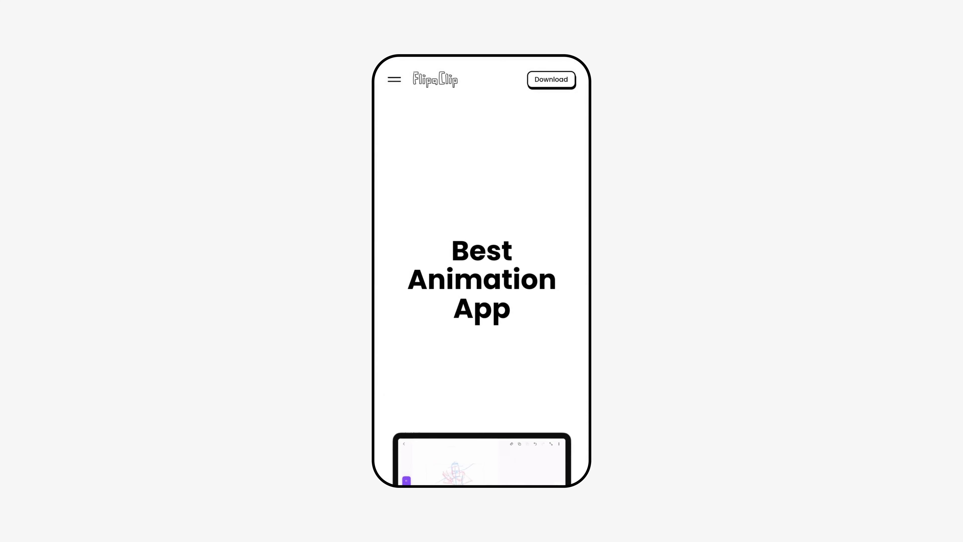
# Review the mobile version of the FlipaClip page from the Best Animation App hero to the Creative time spent statistic.
pyautogui.scroll(-4, 482, 271)
pyautogui.scroll(-5, 481, 266)
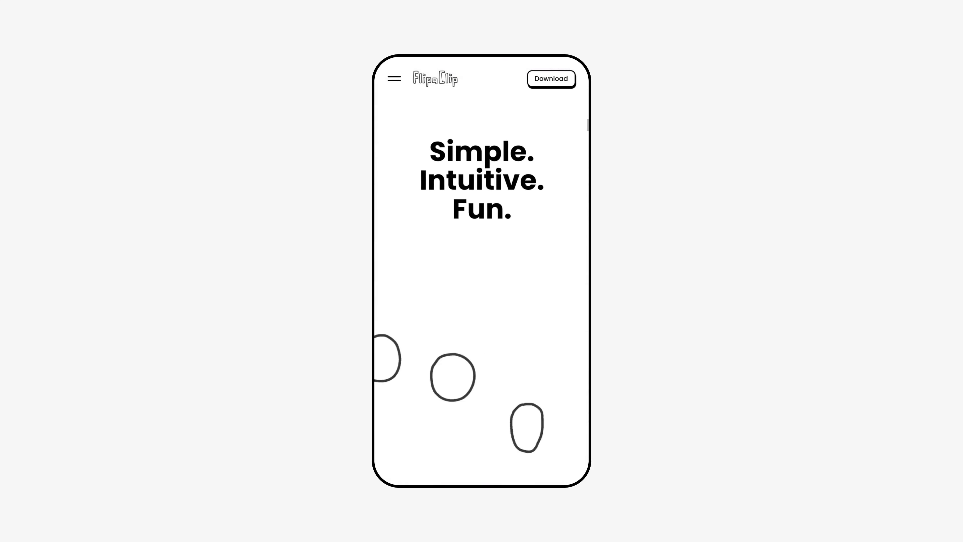
pyautogui.scroll(-2, 482, 266)
pyautogui.scroll(-4, 482, 266)
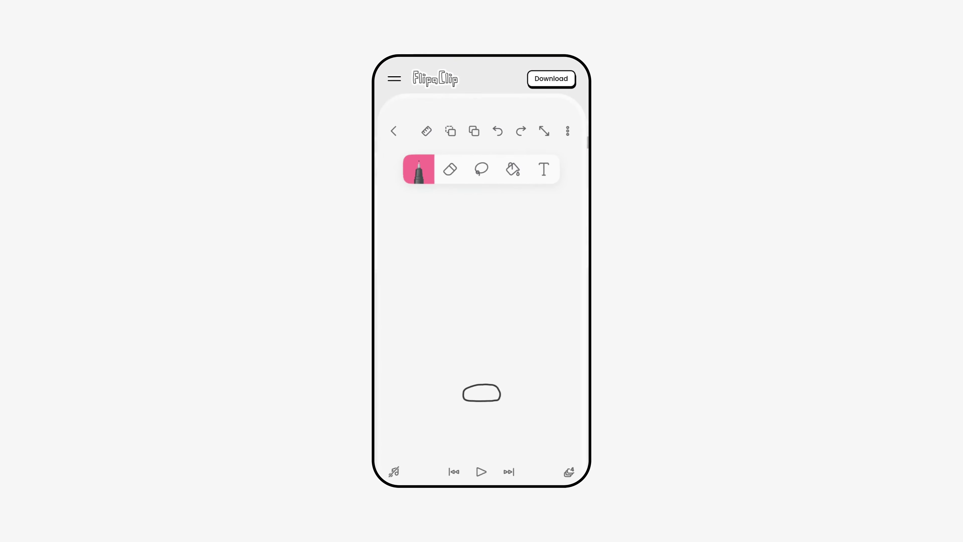
pyautogui.scroll(-2, 482, 266)
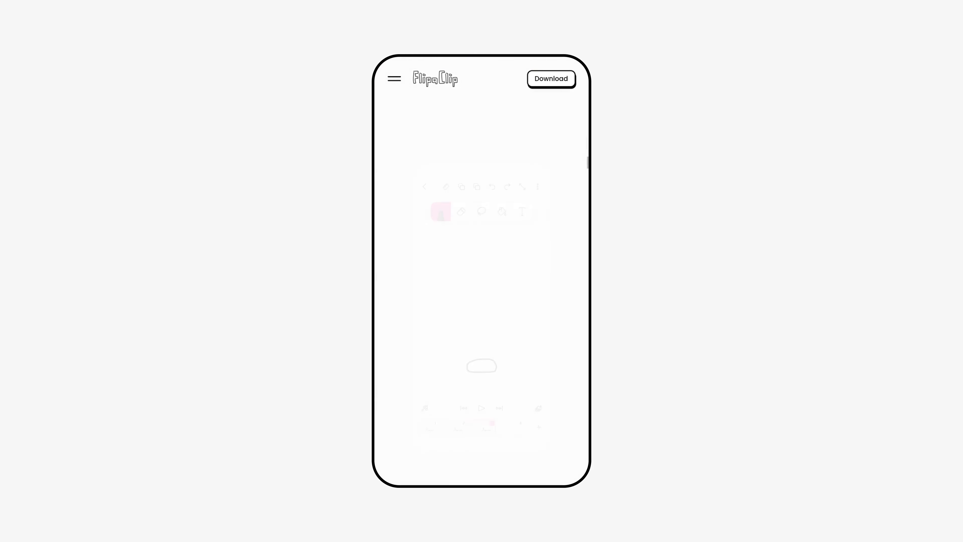
pyautogui.scroll(-5, 481, 266)
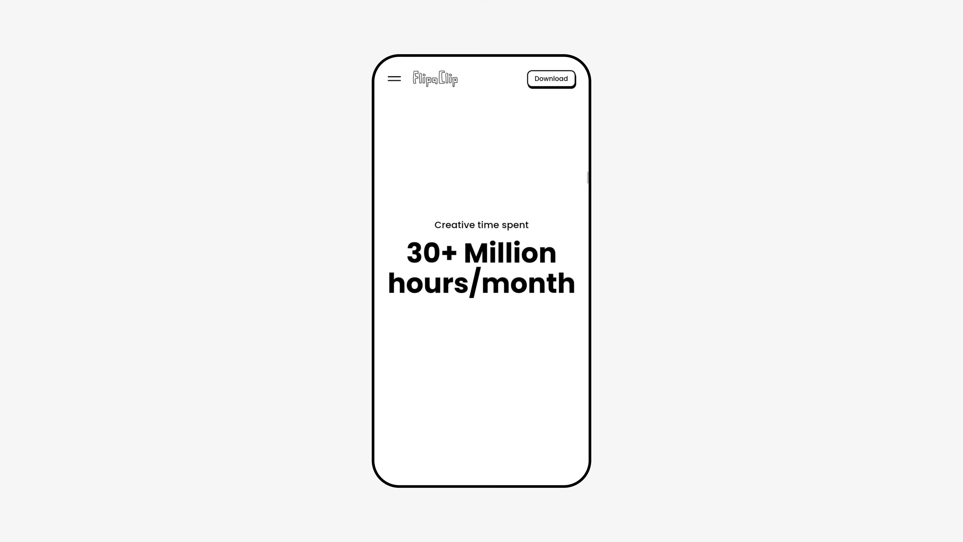
# Examine the rest of the mobile page, from the social media views statistic through Awesome drawing tools and Intuitive workflow to Layer it up.
pyautogui.scroll(-5, 481, 266)
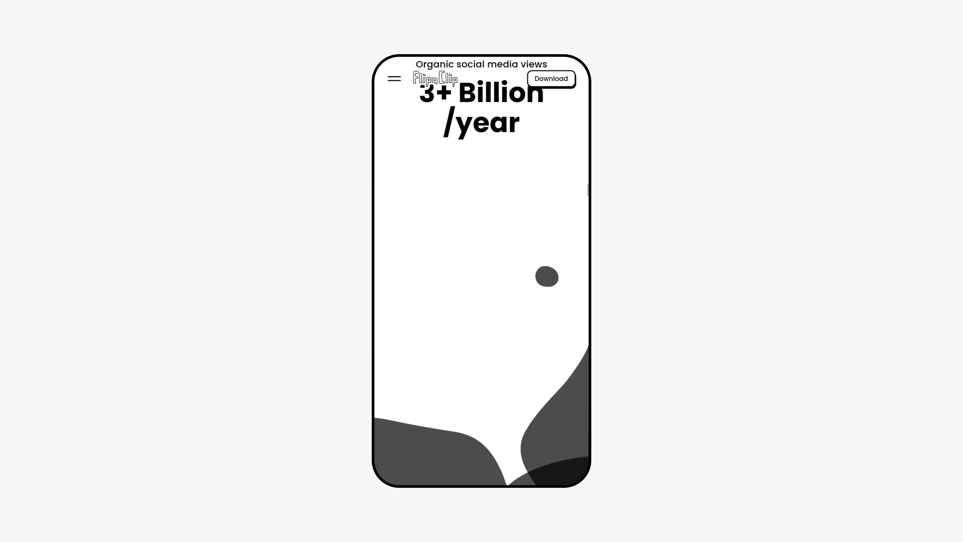
pyautogui.scroll(-3, 481, 265)
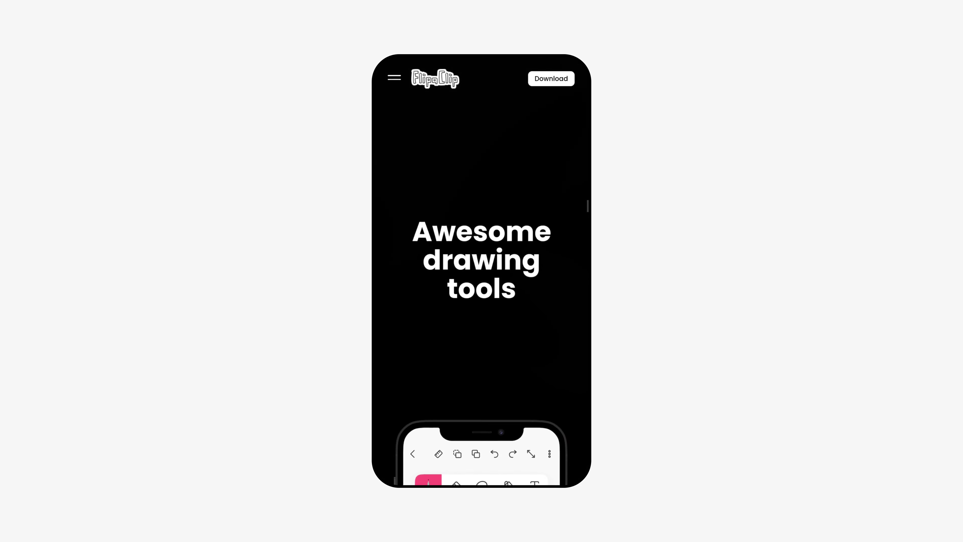
pyautogui.scroll(-3, 482, 266)
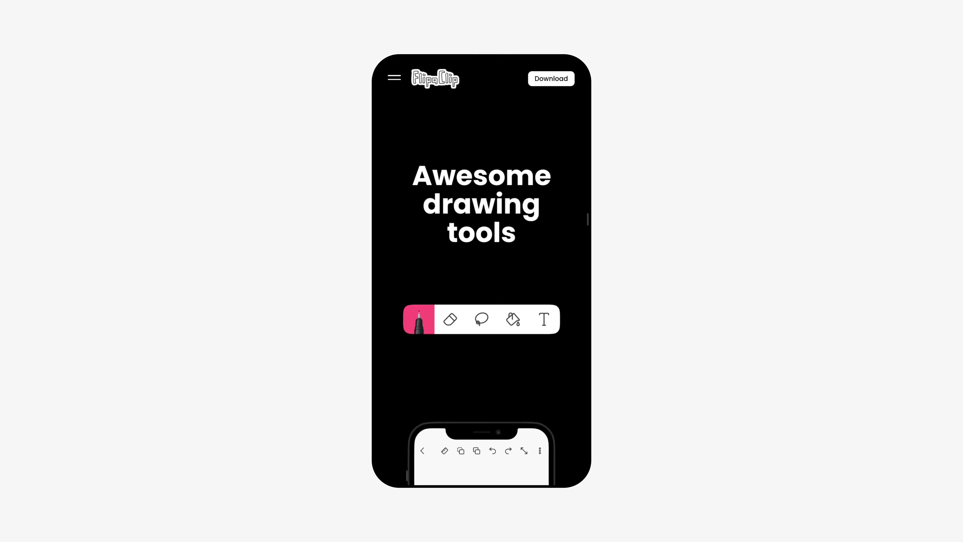
pyautogui.scroll(-5, 481, 266)
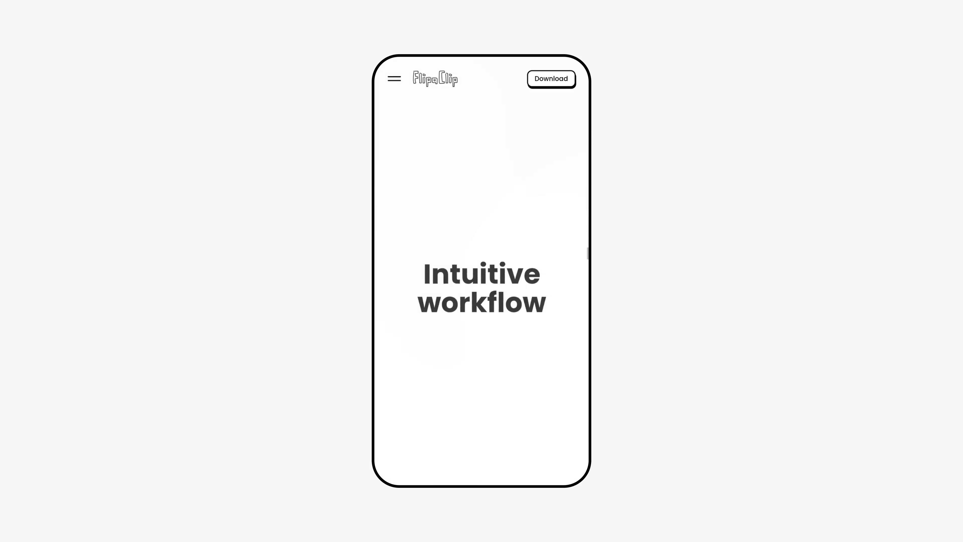
pyautogui.scroll(-3, 482, 266)
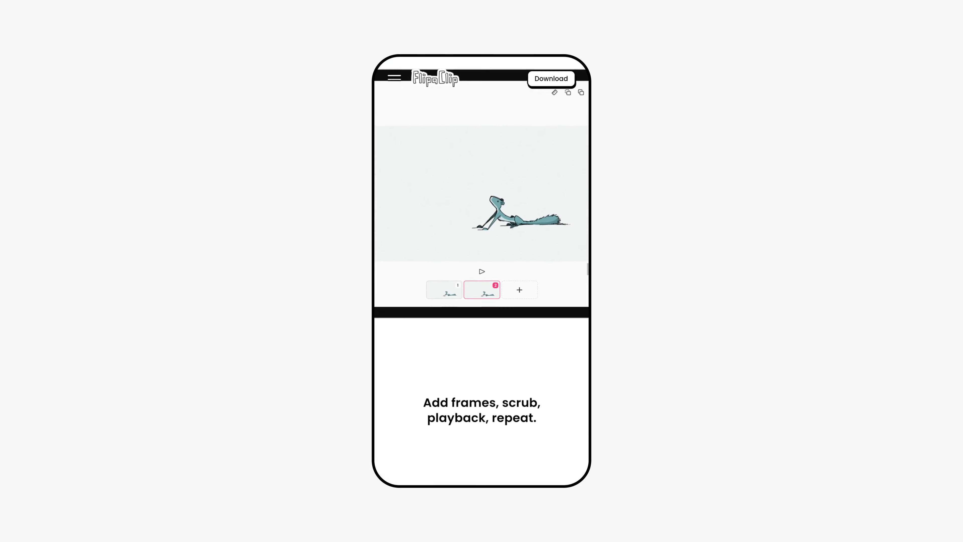
pyautogui.scroll(-5, 481, 265)
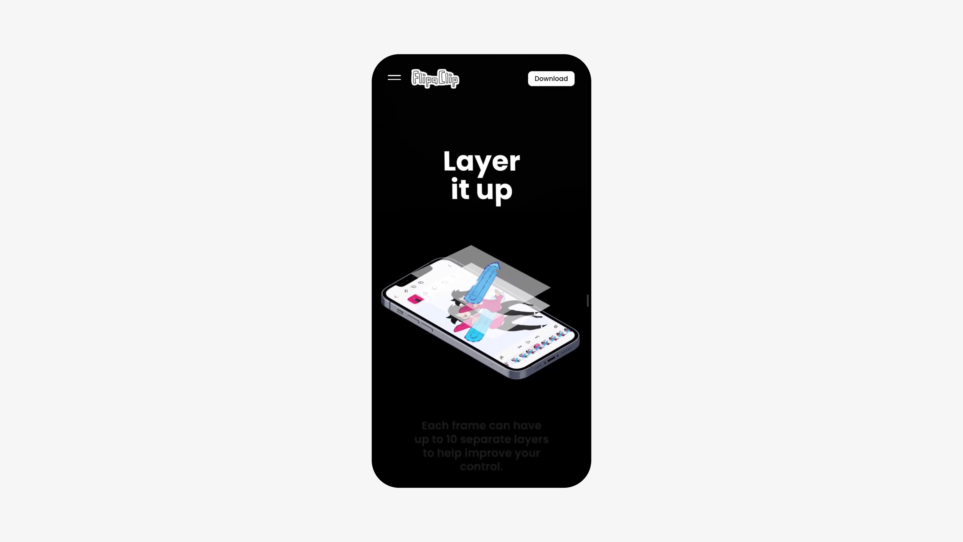
pyautogui.scroll(-5, 481, 266)
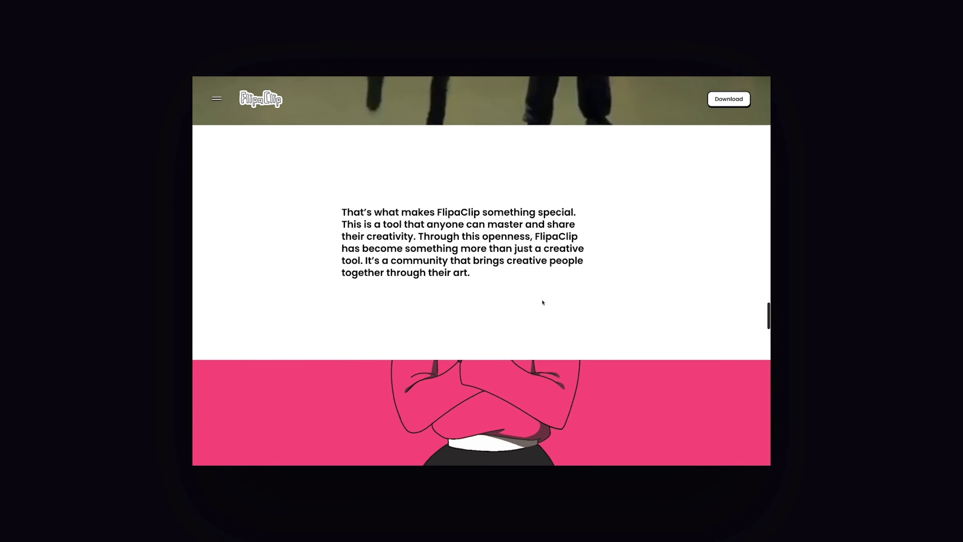
# Review the desktop page's closing part, from the community text and pink character illustration to the Let's Animate headline with its store links.
pyautogui.scroll(-3, 542, 302)
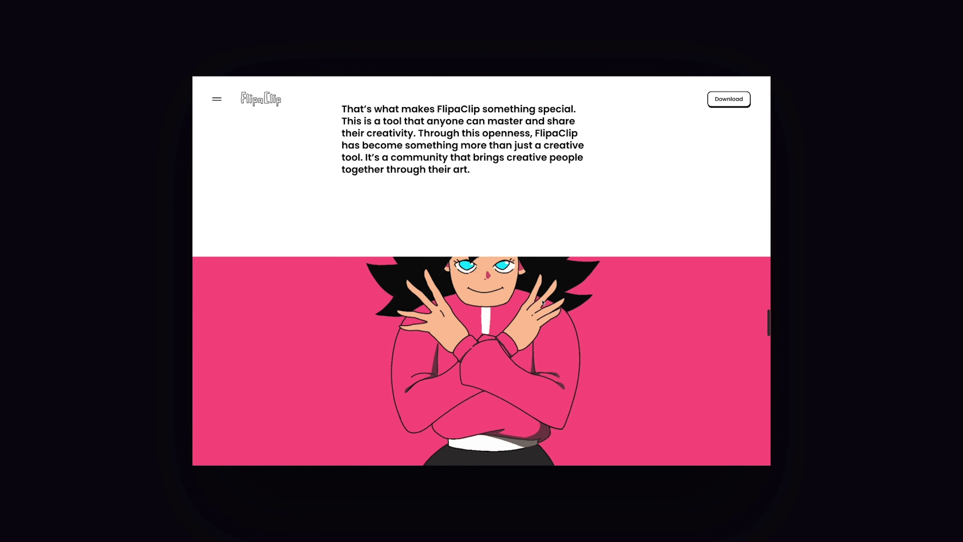
pyautogui.scroll(-3, 542, 302)
pyautogui.scroll(-3, 543, 302)
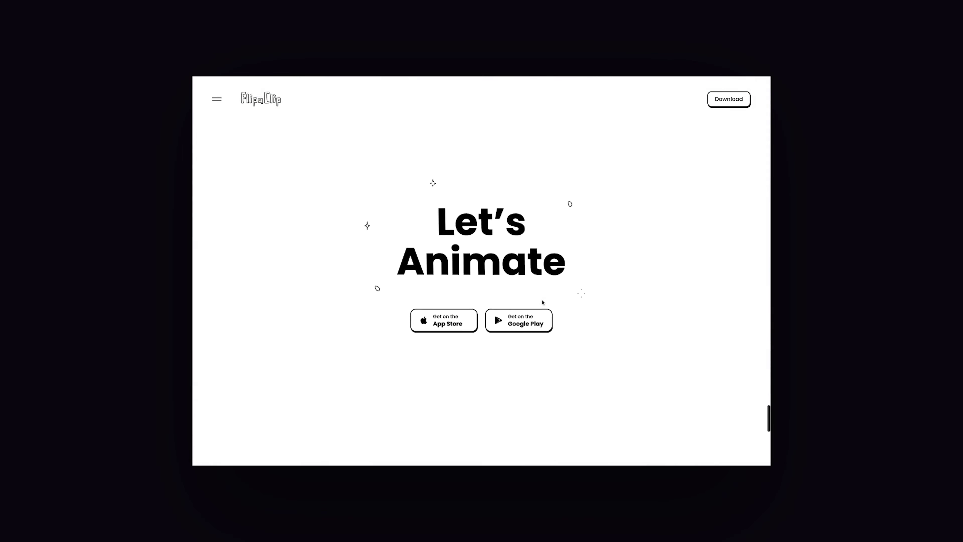